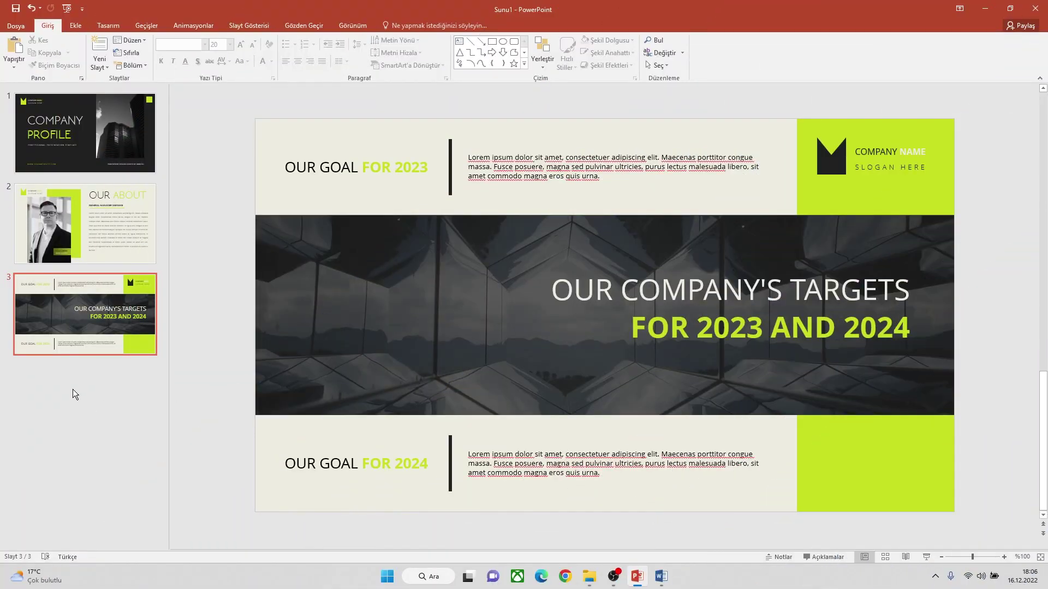
Insert a blank slide 4 at the end of the deck and open its Format Background pane
right_click(73, 388)
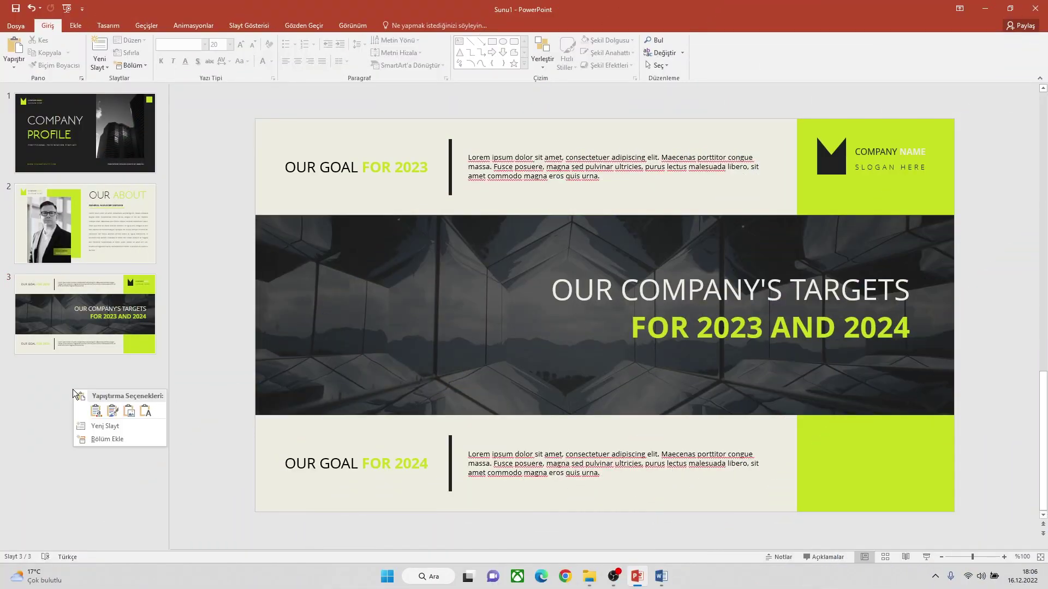
left_click(103, 428)
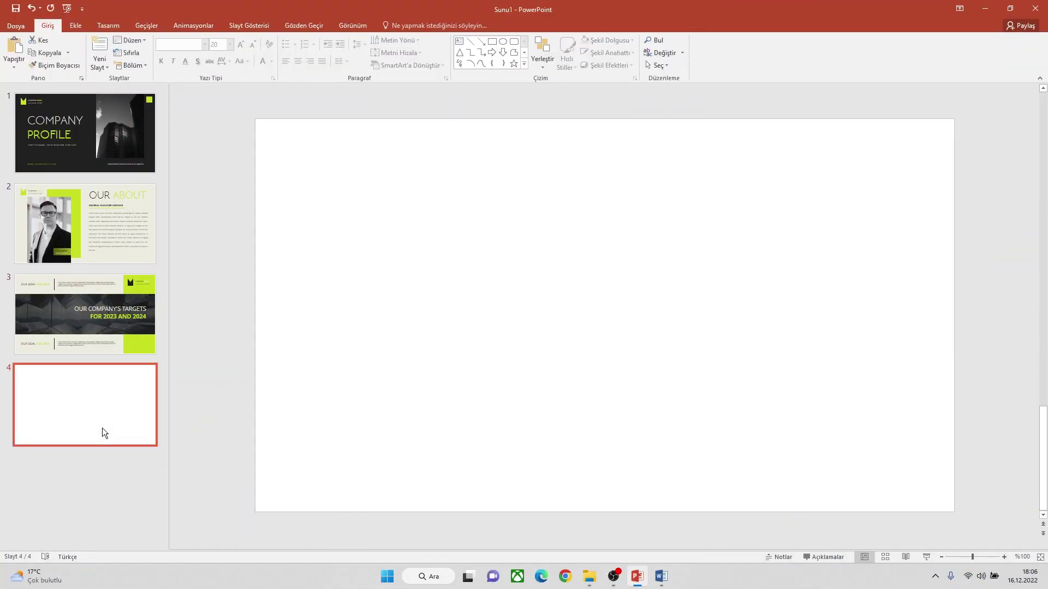
right_click(536, 343)
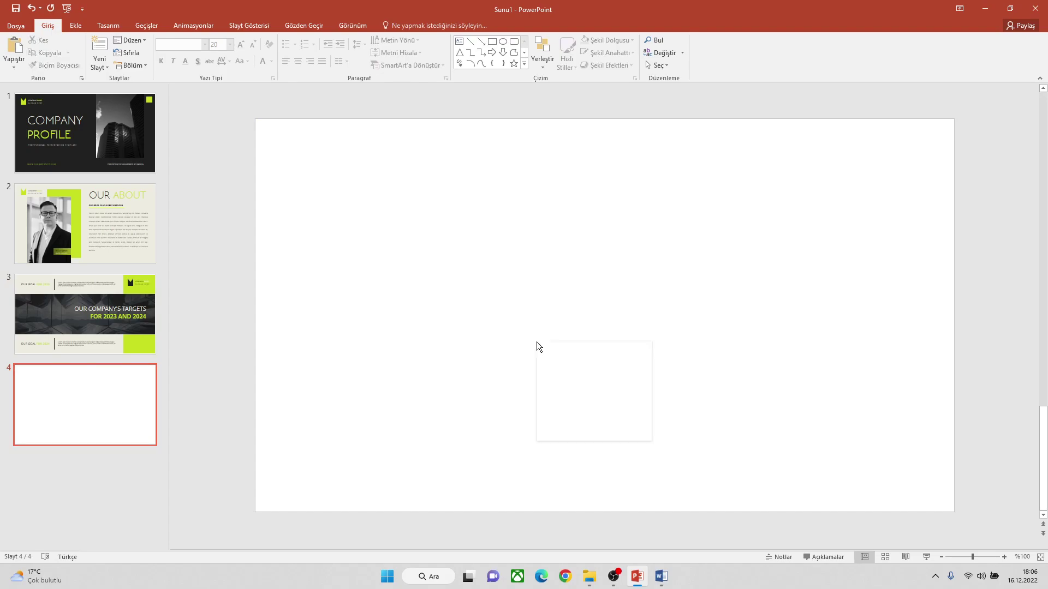
left_click(566, 432)
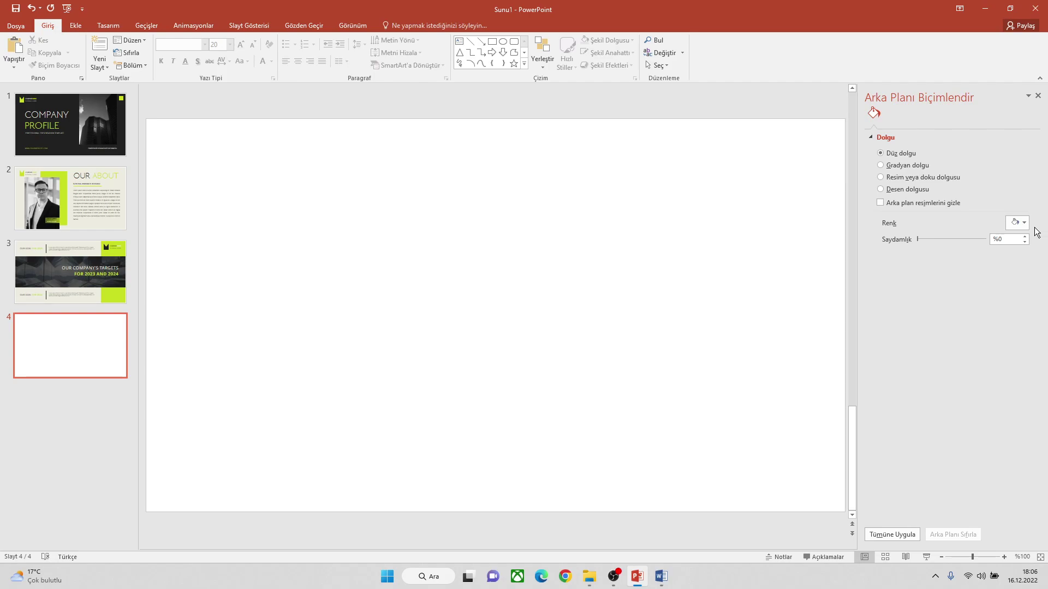
Fill slide 4's background with solid dark charcoal and close the background pane
left_click(1013, 222)
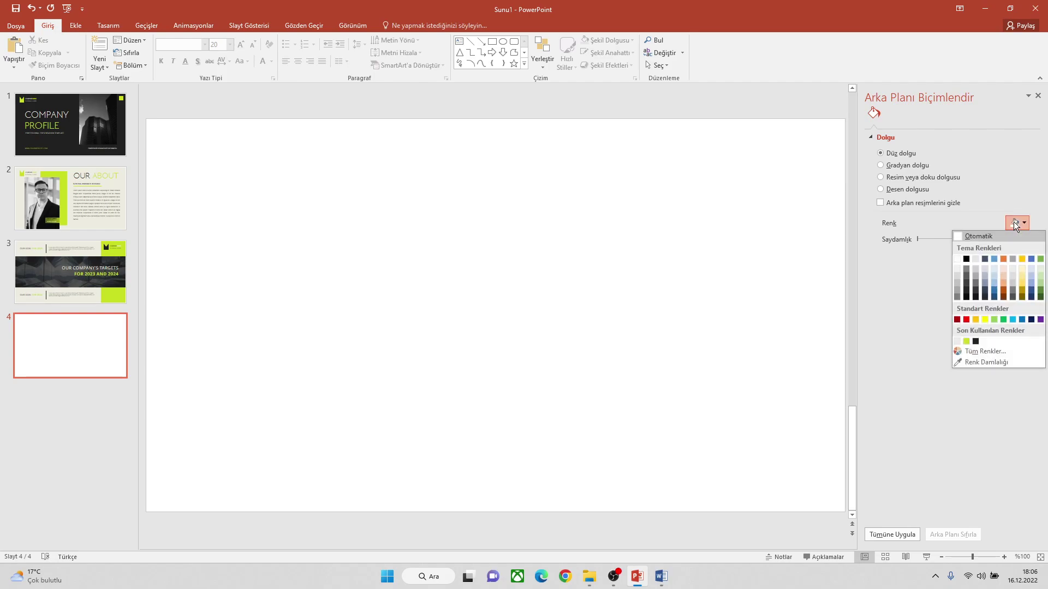
left_click(976, 341)
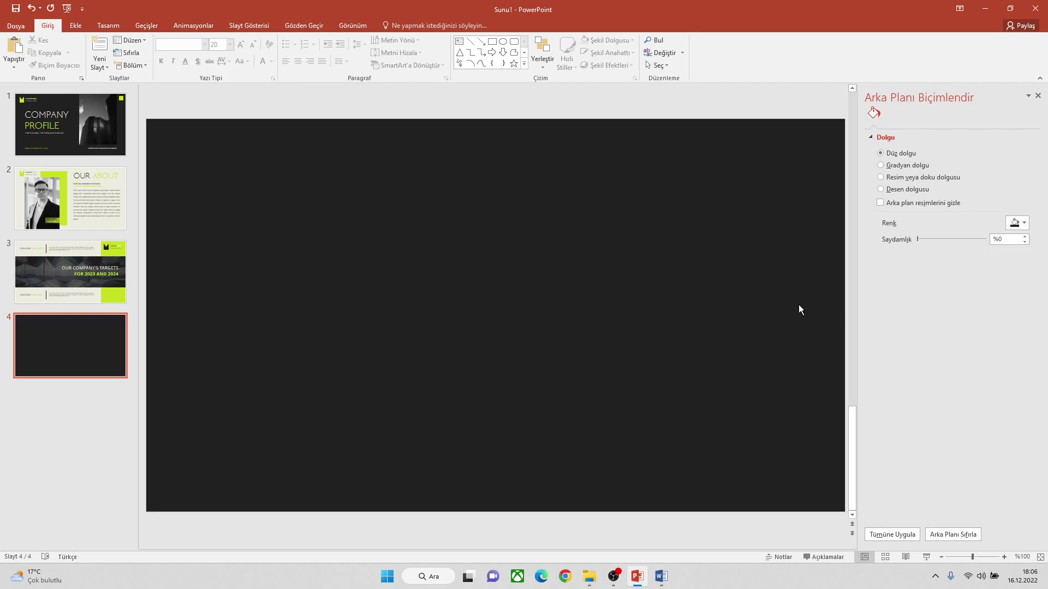
left_click(1038, 96)
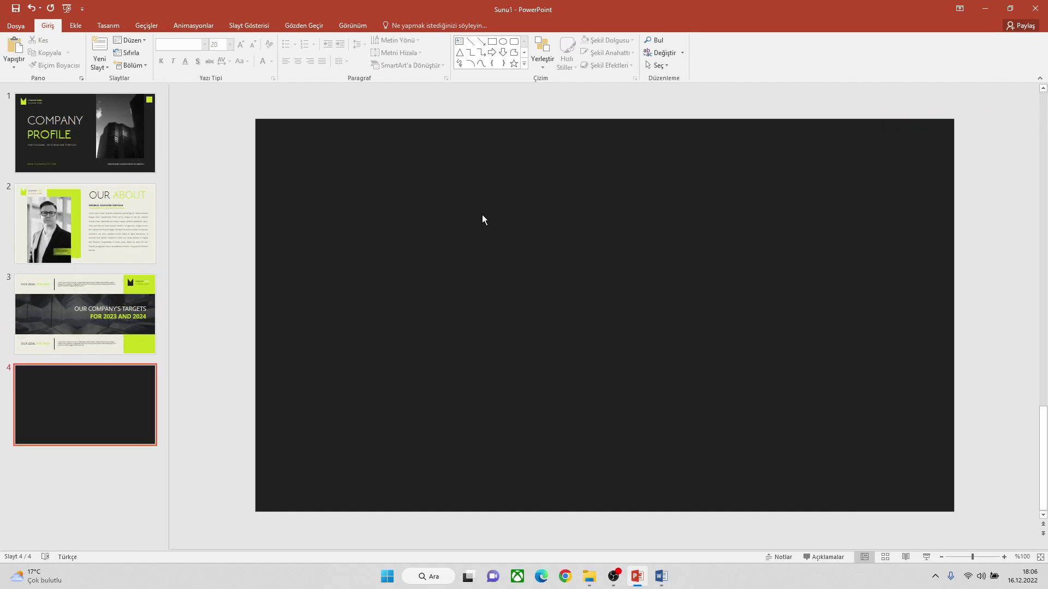
Copy the COMPANY NAME / SLOGAN HERE logo group from slide 1 onto slide 4's top-left corner
left_click(117, 128)
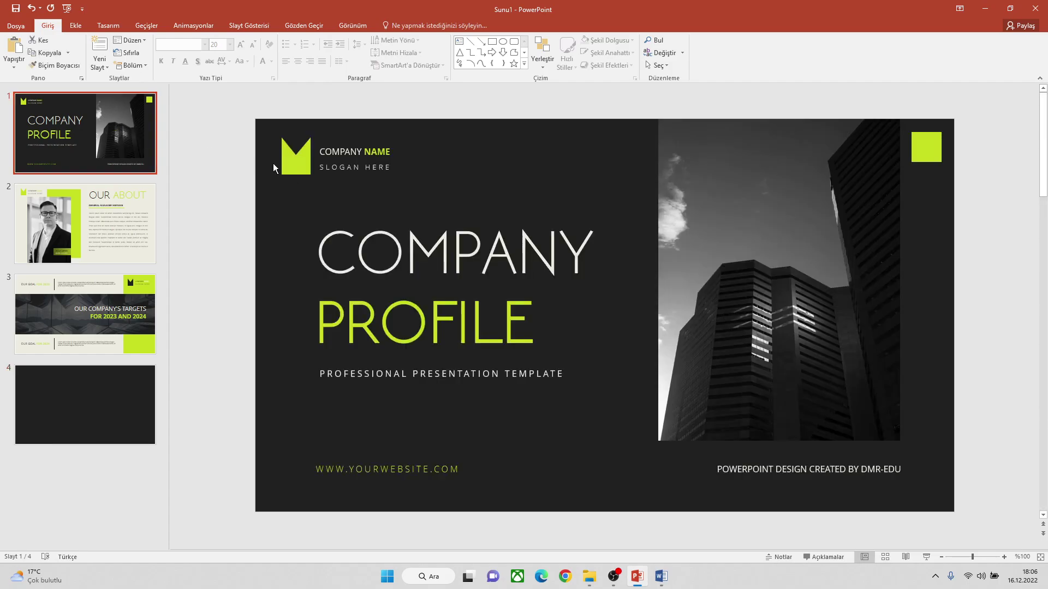
left_click(295, 166)
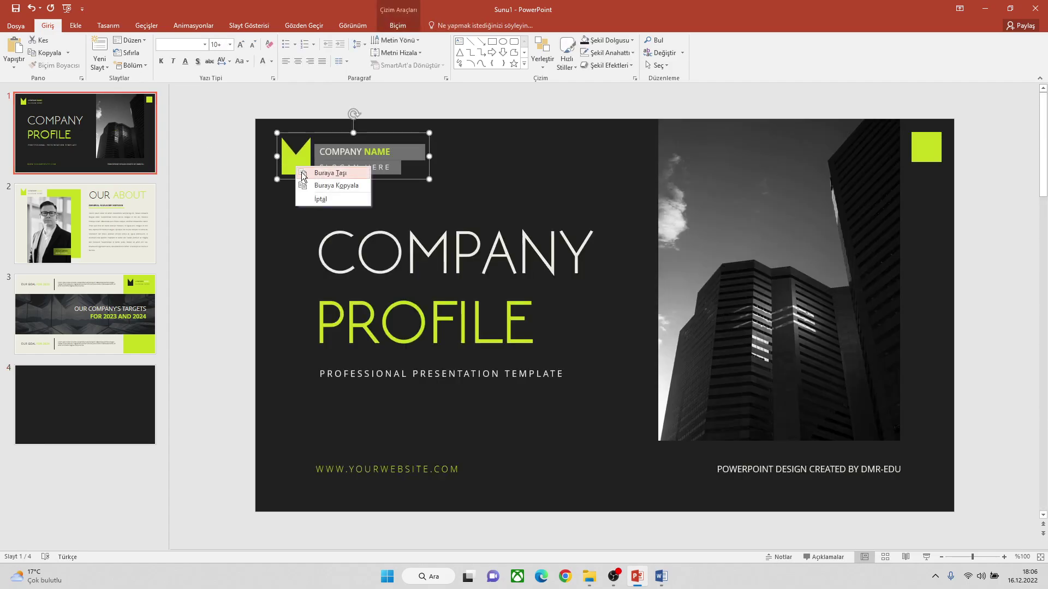
right_click(309, 173)
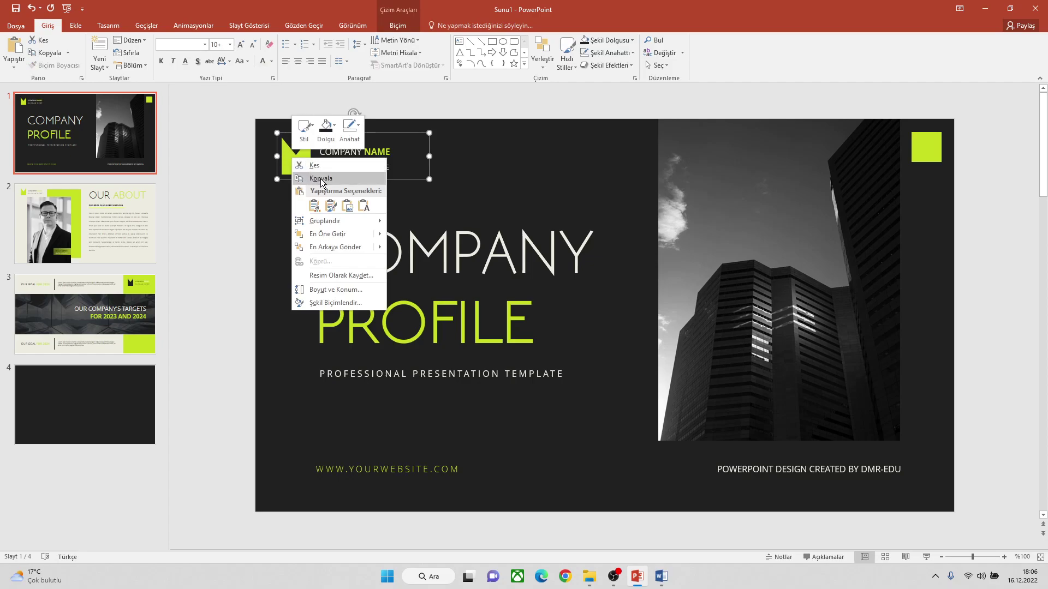
left_click(316, 178)
left_click(86, 388)
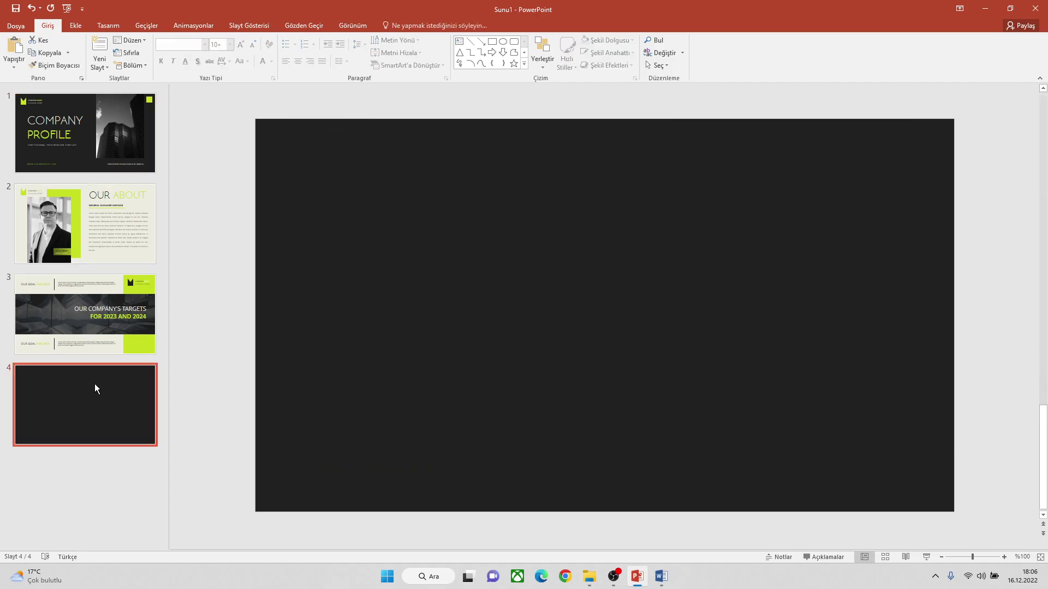
right_click(468, 216)
left_click(490, 238)
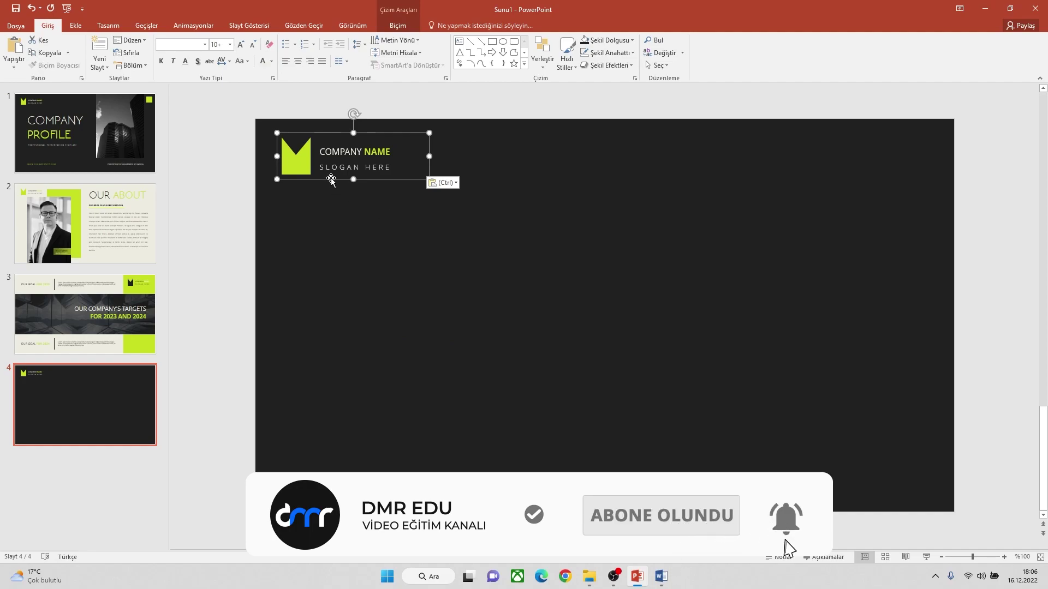
left_click(534, 201)
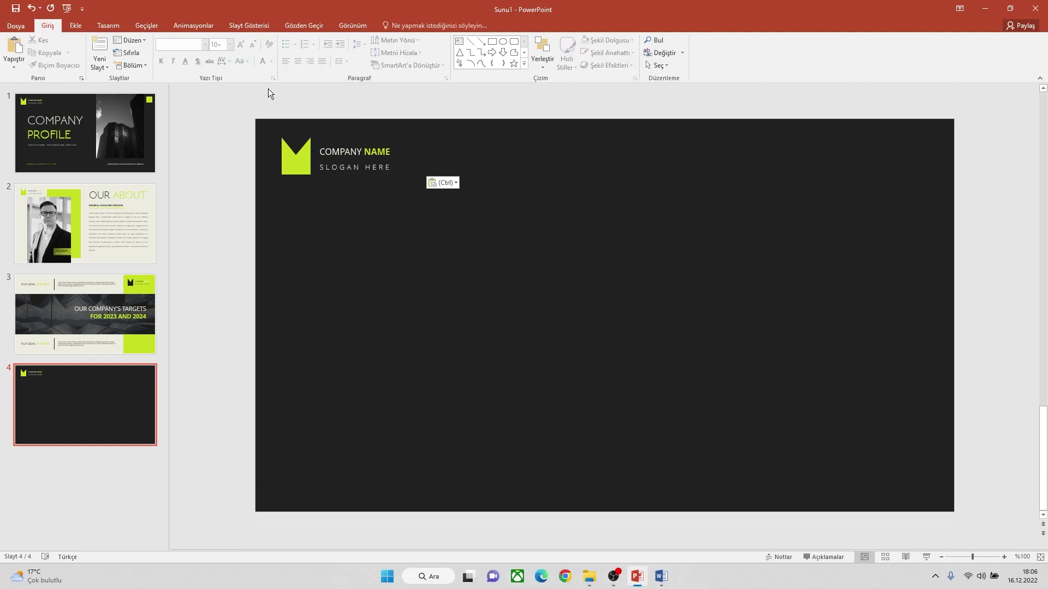
left_click(74, 25)
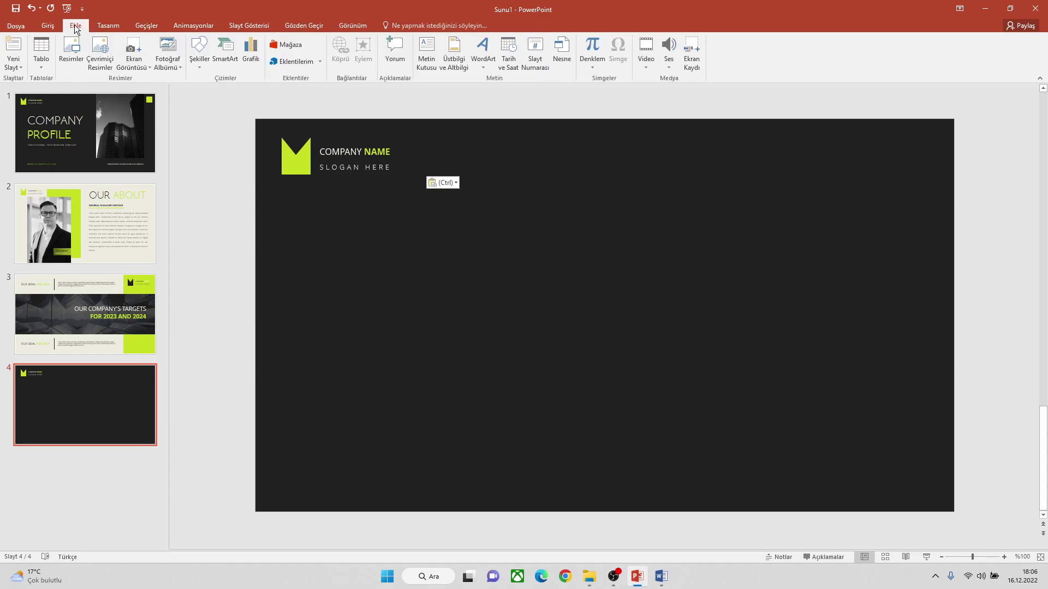
Draw a tall narrow 7.65 × 2.3 cm rectangle right of centre, below the logo
left_click(199, 55)
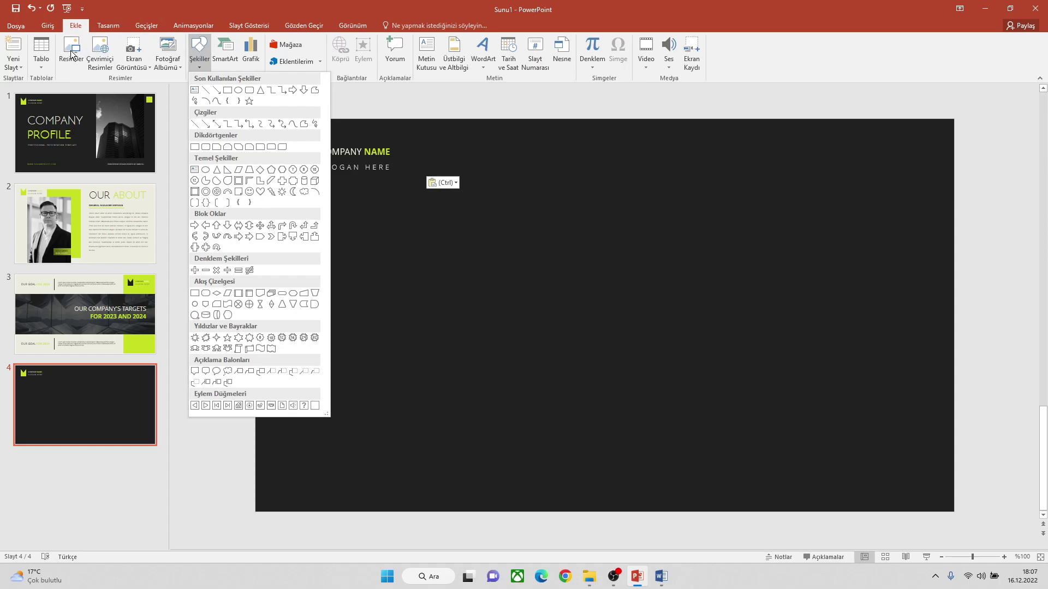
left_click(225, 92)
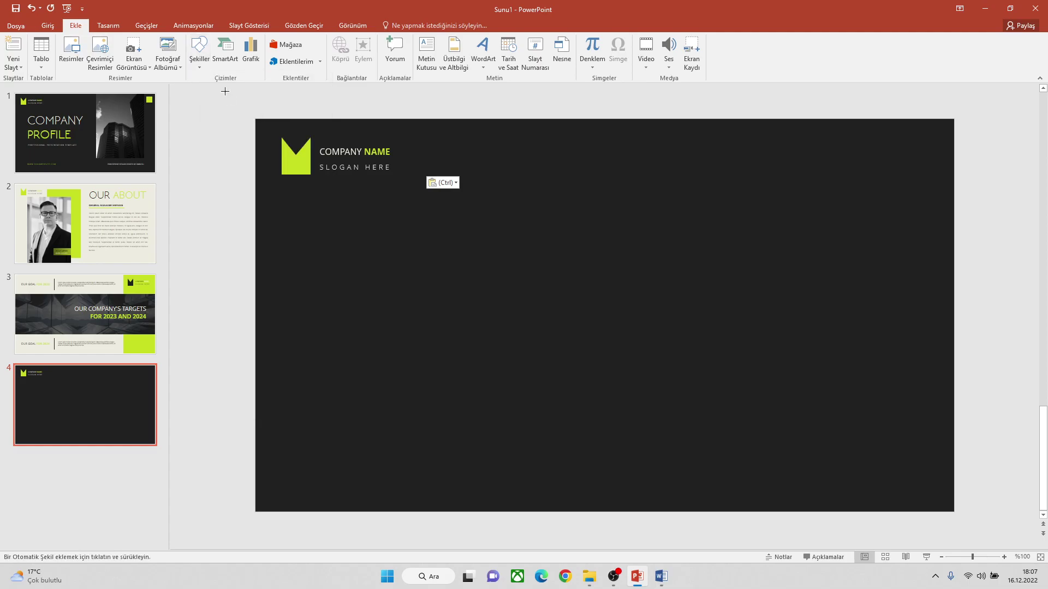
left_click_drag(604, 208, 652, 366)
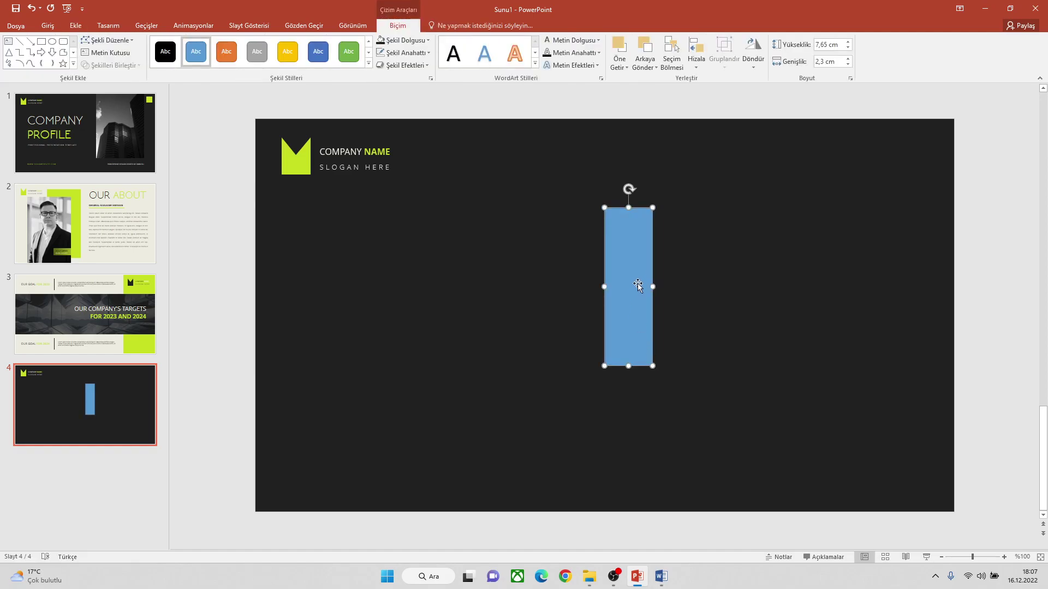
left_click_drag(638, 283, 629, 300)
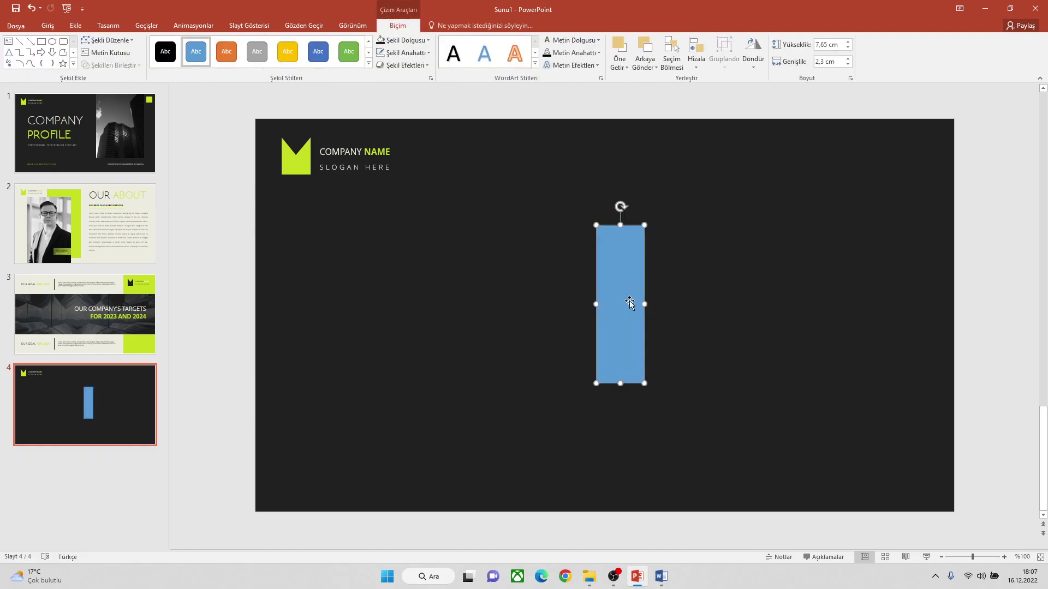
Copy the blue rectangle and paste four offset copies onto the slide
right_click(630, 300)
left_click(631, 310)
right_click(623, 265)
left_click(652, 287)
right_click(679, 269)
left_click(699, 290)
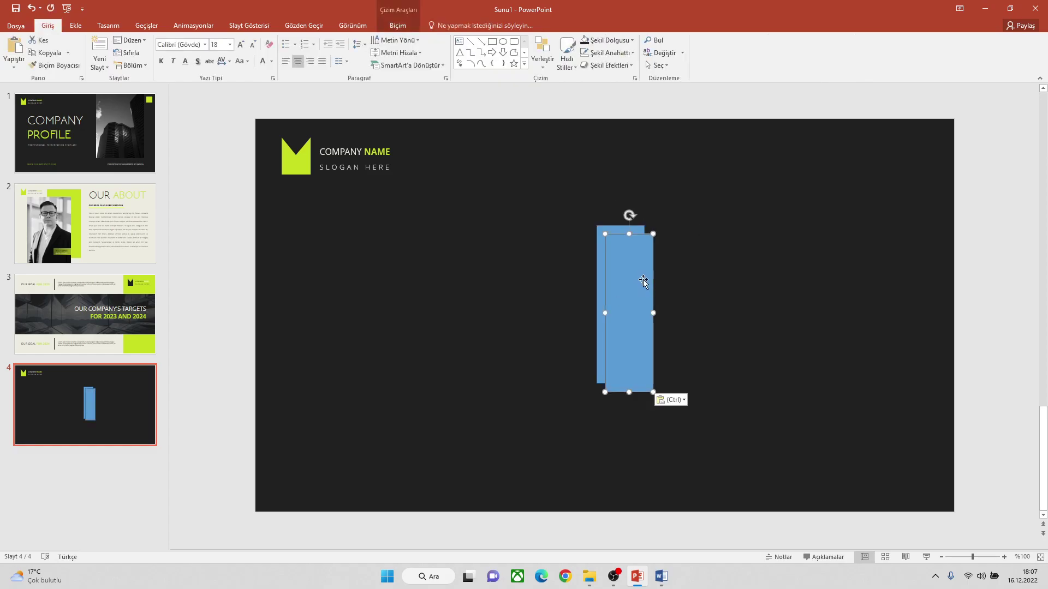
right_click(684, 280)
left_click(703, 304)
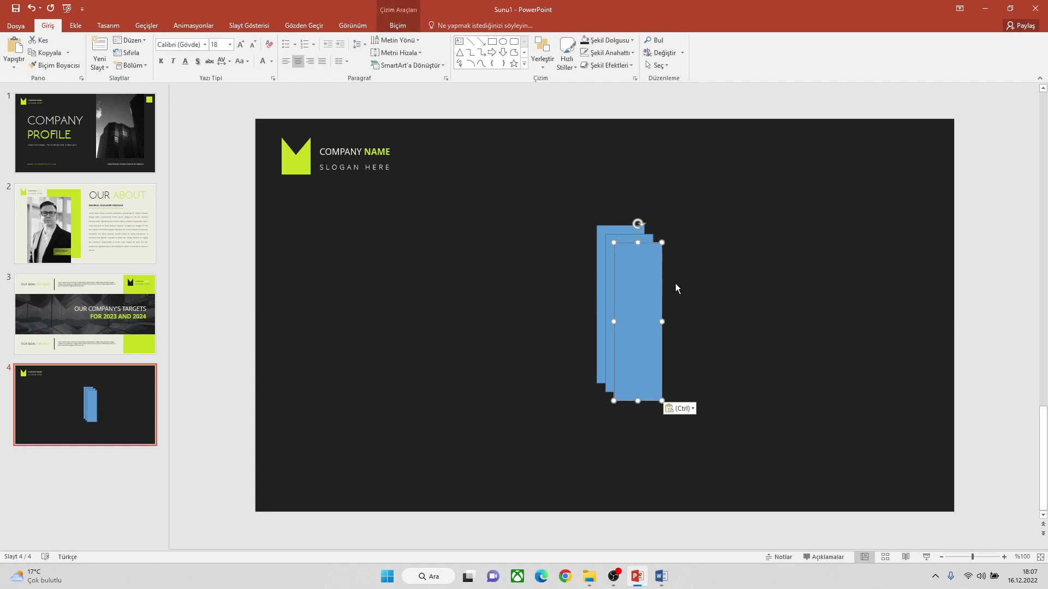
right_click(675, 283)
left_click(699, 302)
right_click(694, 283)
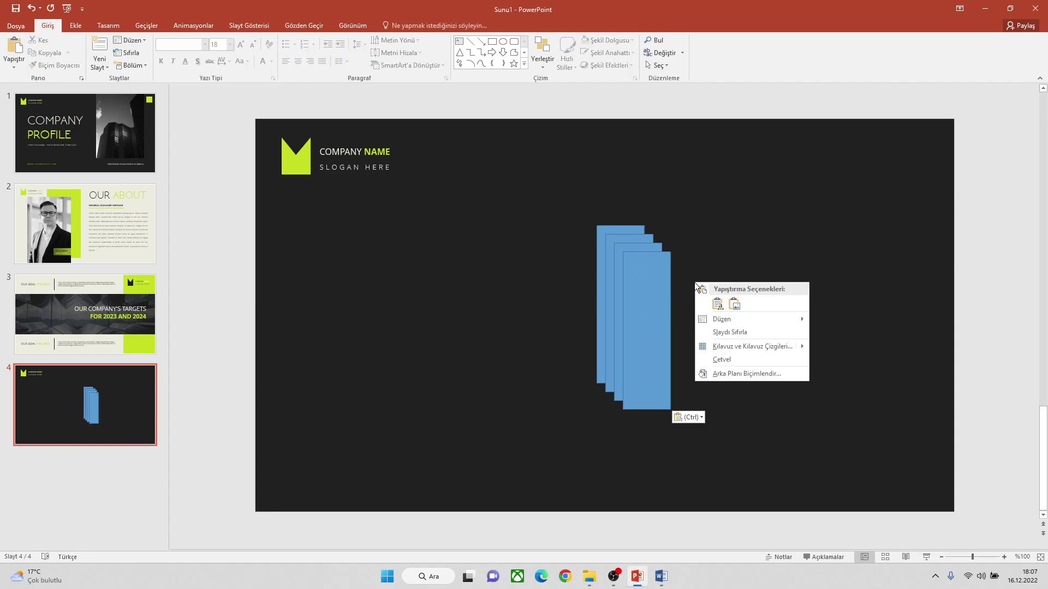
left_click(715, 305)
Drag the five stacked rectangles apart into a horizontal row of vertical bars
mouse_move(657, 301)
left_mouse_down()
mouse_move(786, 276)
mouse_move(847, 290)
left_mouse_up()
mouse_move(669, 299)
left_mouse_down()
mouse_move(787, 283)
mouse_move(715, 292)
left_mouse_up()
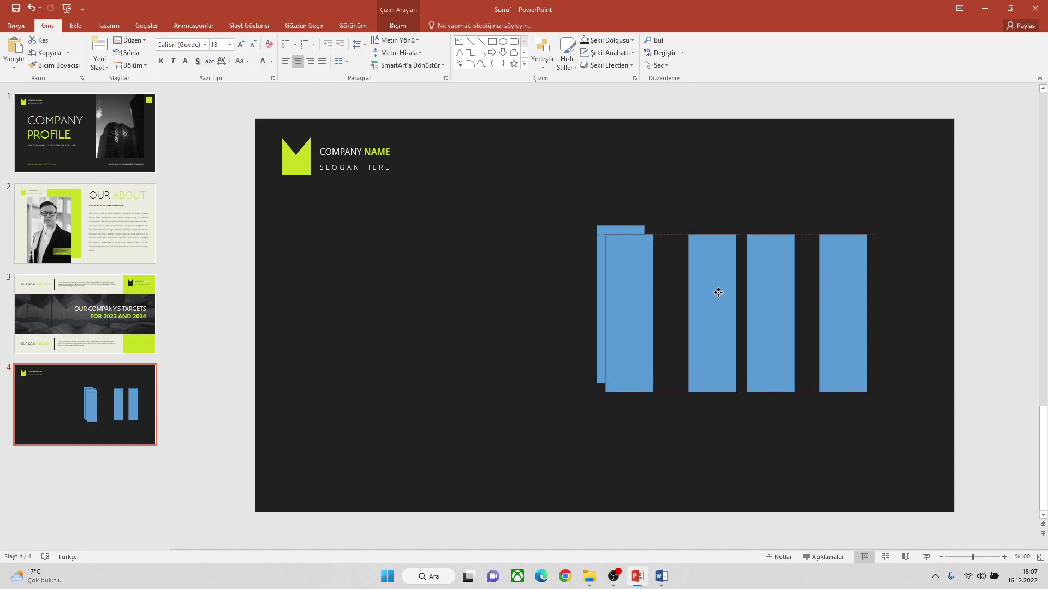
left_click_drag(633, 293, 552, 288)
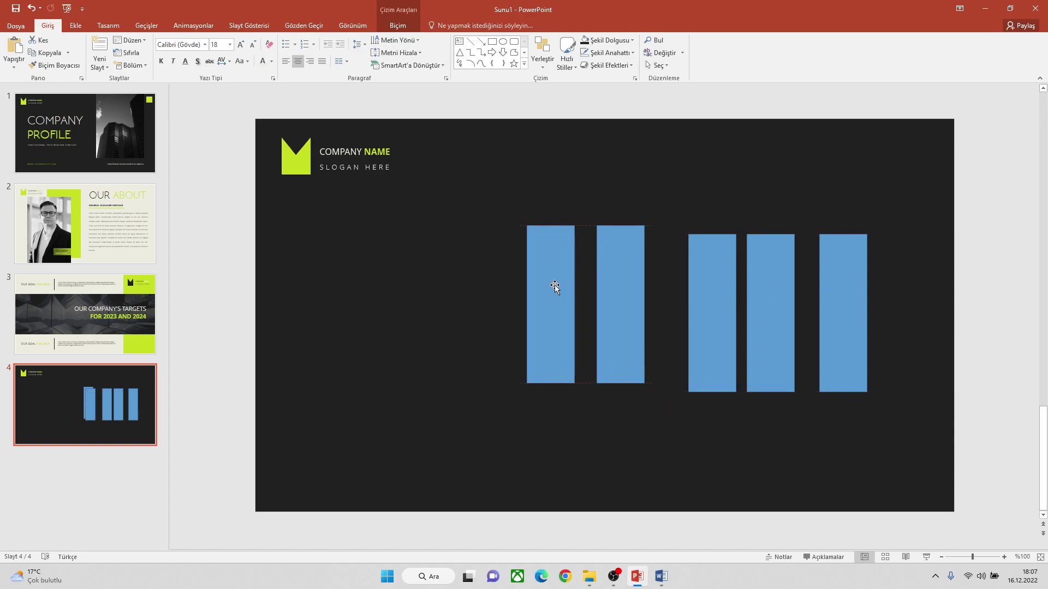
left_click_drag(620, 290, 650, 302)
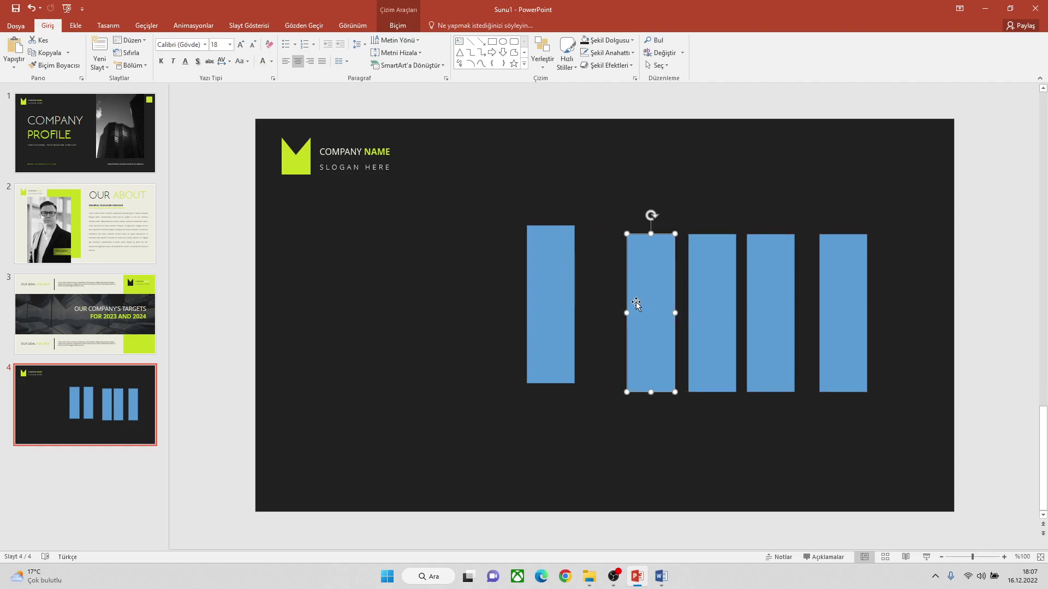
left_click_drag(555, 301, 602, 305)
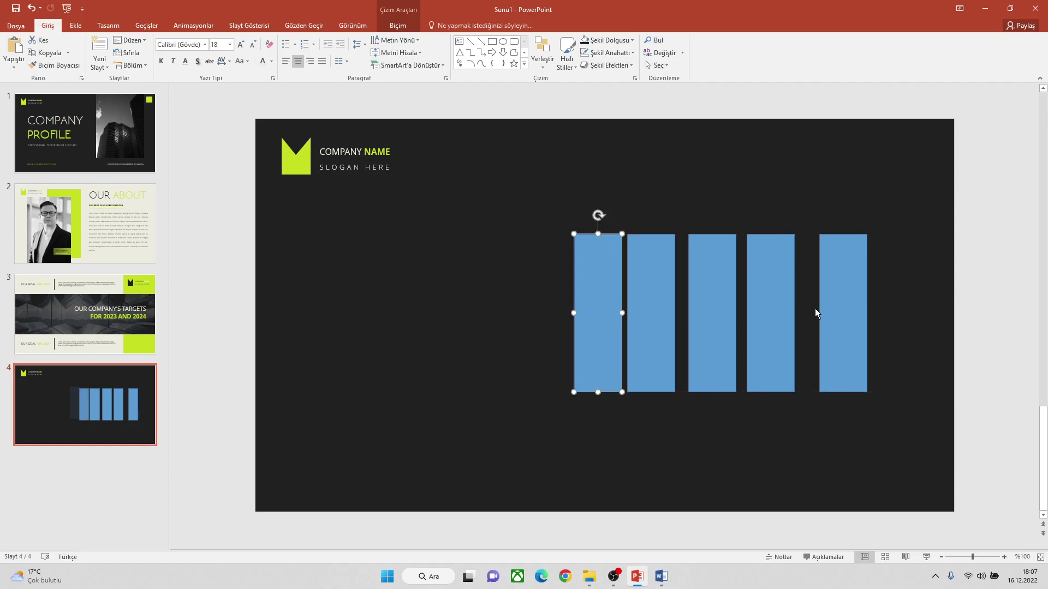
left_click_drag(846, 299, 832, 299)
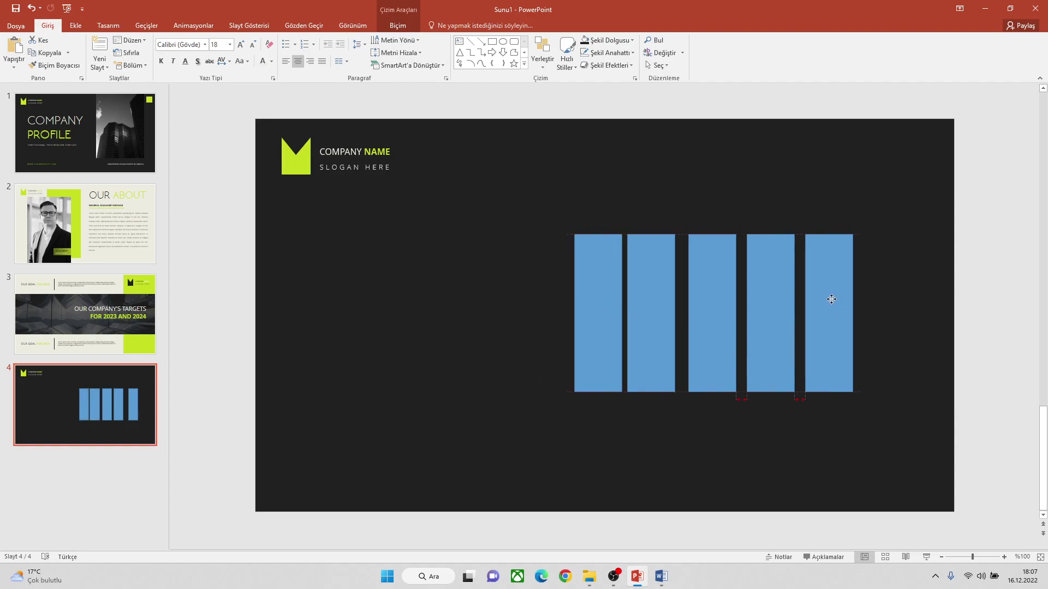
Stagger the first three bars: shorten the first at the top, lengthen the second and third
left_click(600, 271)
left_click_drag(598, 234, 597, 254)
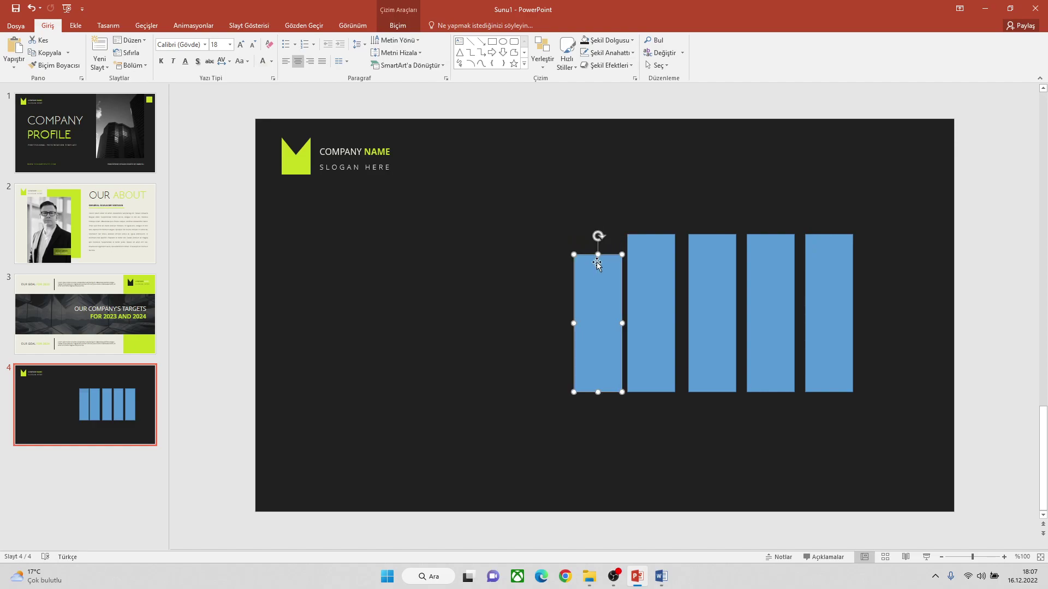
left_click(662, 296)
left_click_drag(651, 392, 652, 412)
left_click(715, 270)
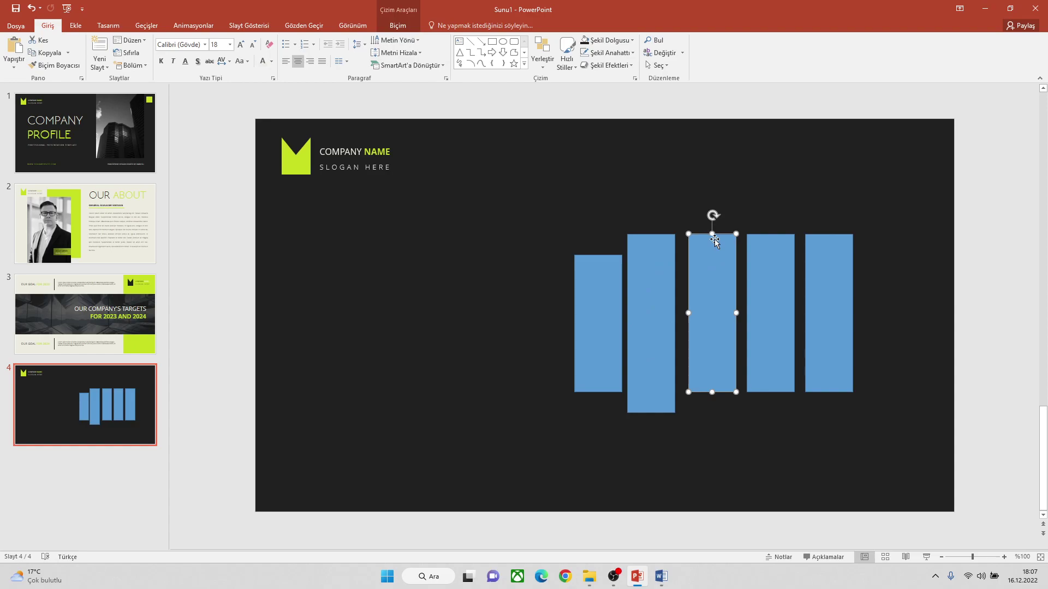
left_click_drag(712, 234, 712, 197)
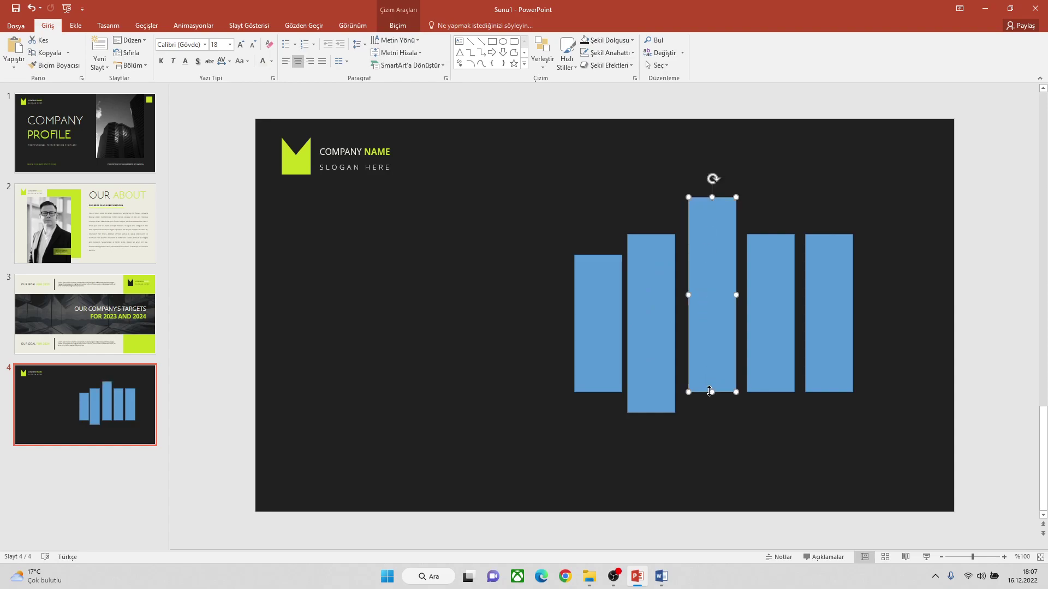
left_click_drag(712, 392, 711, 436)
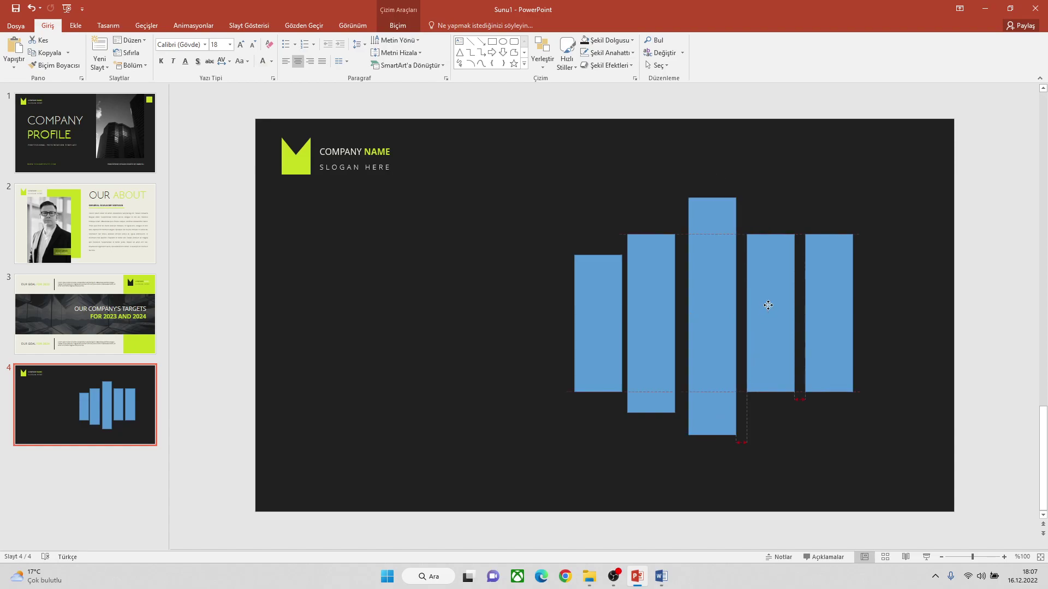
Raise and lengthen the fourth bar, then lower the fifth bar and extend it downward
left_click_drag(768, 305, 767, 284)
left_click_drag(770, 371, 770, 405)
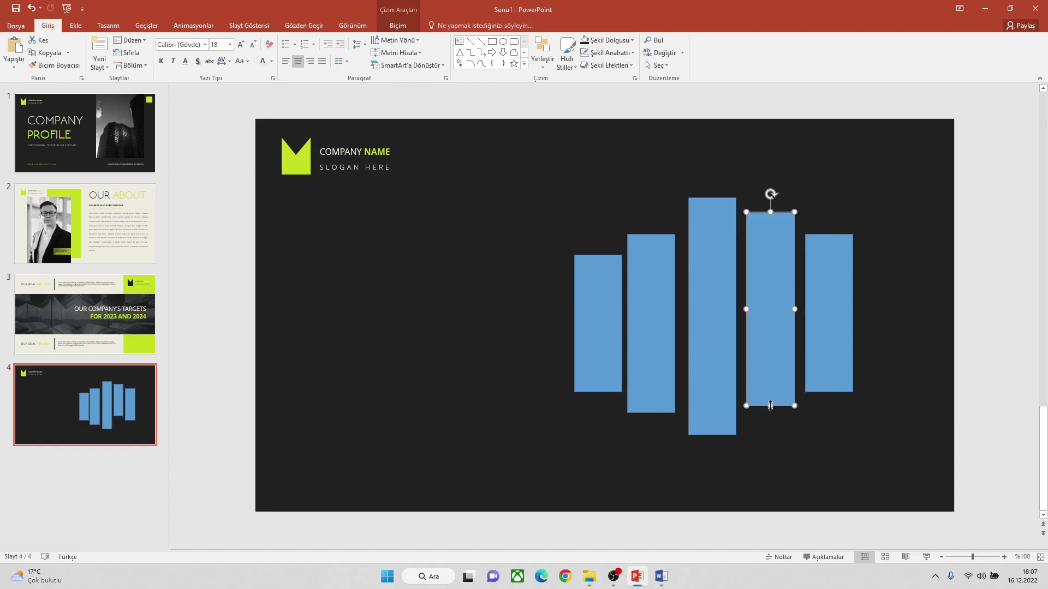
left_click(825, 304)
left_click_drag(825, 303, 826, 306)
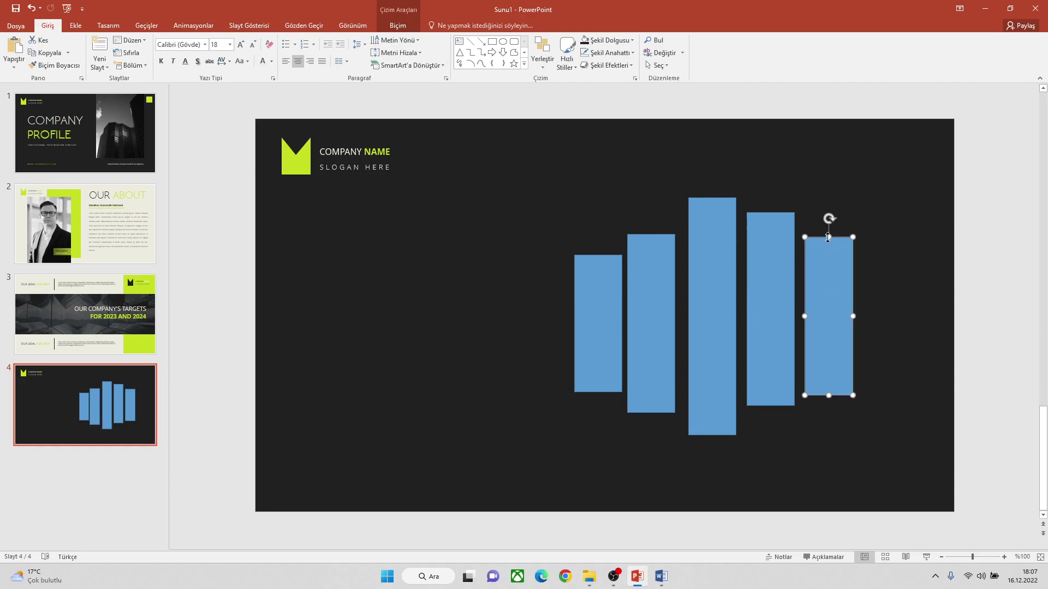
mouse_move(828, 237)
left_mouse_down()
mouse_move(828, 250)
mouse_move(828, 239)
left_mouse_up()
left_click_drag(829, 395, 829, 418)
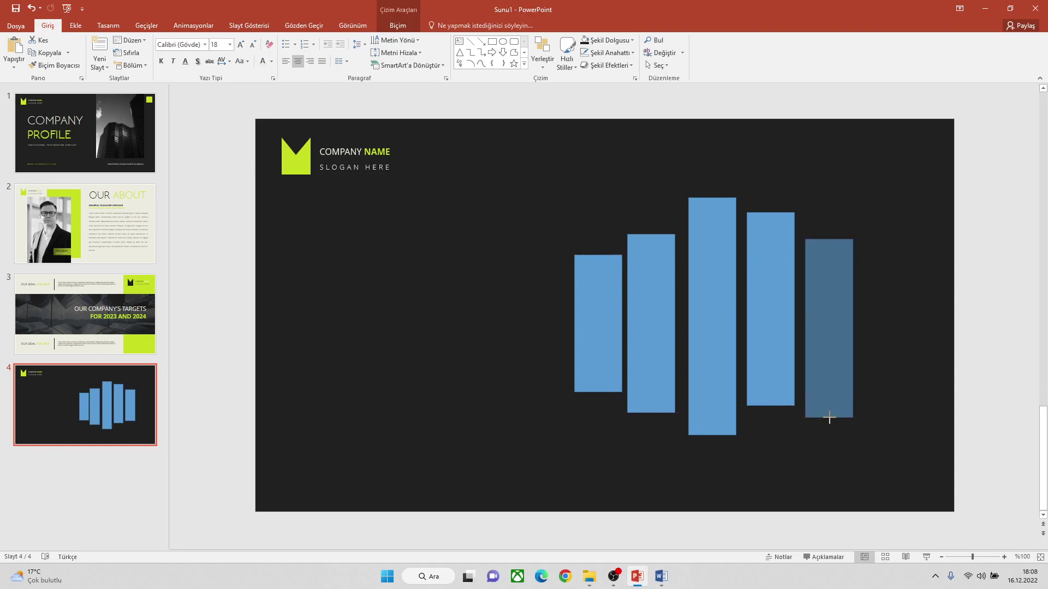
left_click(590, 312)
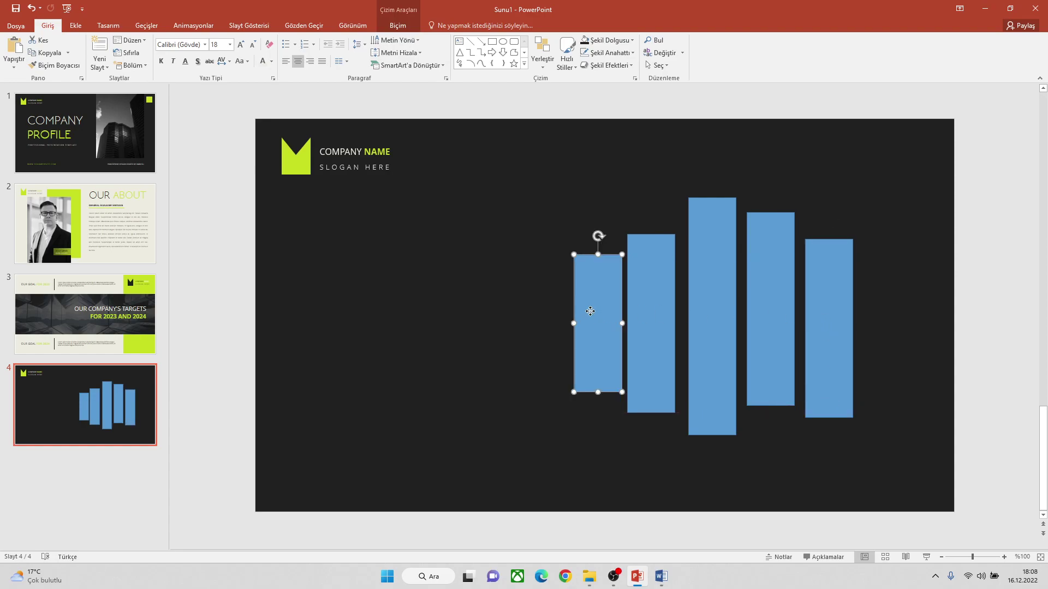
Duplicate the leftmost bar and place the copy at the right end as a sixth bar
right_click(590, 311)
left_click(619, 329)
right_click(875, 313)
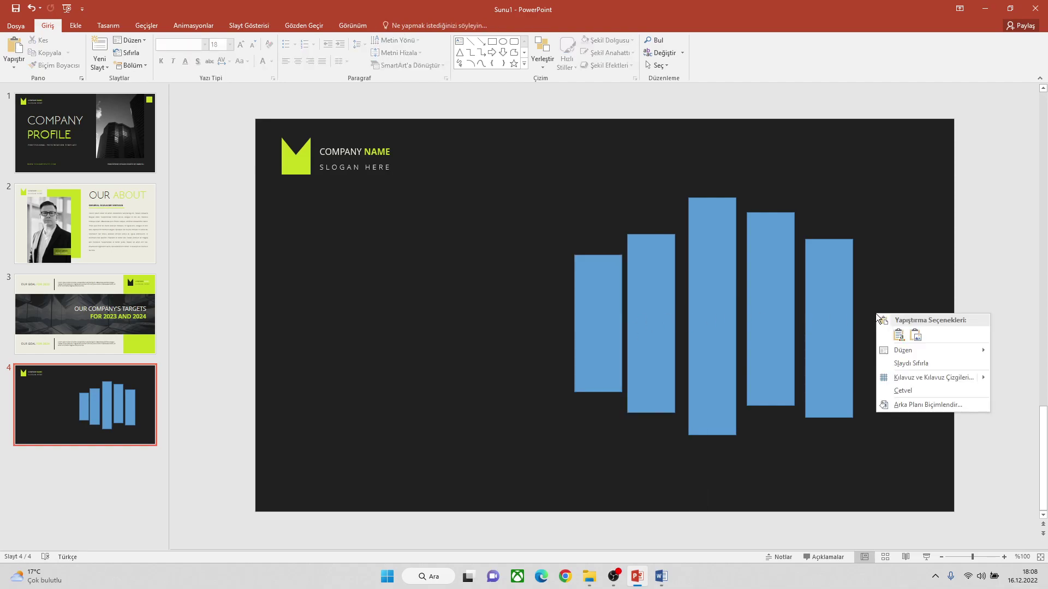
left_click(898, 335)
mouse_move(589, 327)
left_mouse_down()
mouse_move(880, 317)
mouse_move(876, 291)
left_mouse_up()
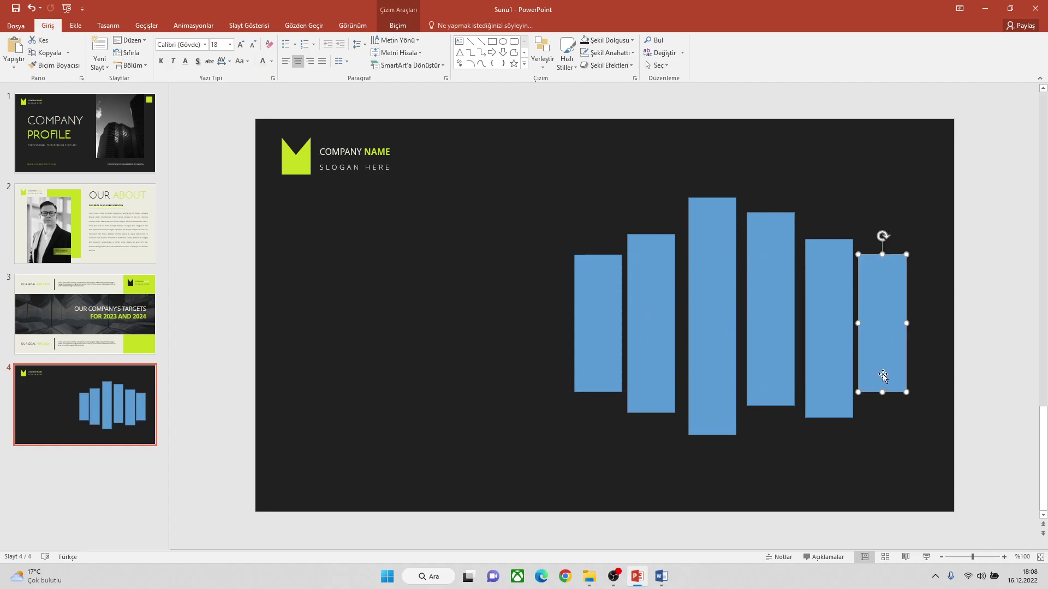
Shorten both the new rightmost bar and the leftmost bar from the bottom
left_click_drag(882, 392, 882, 366)
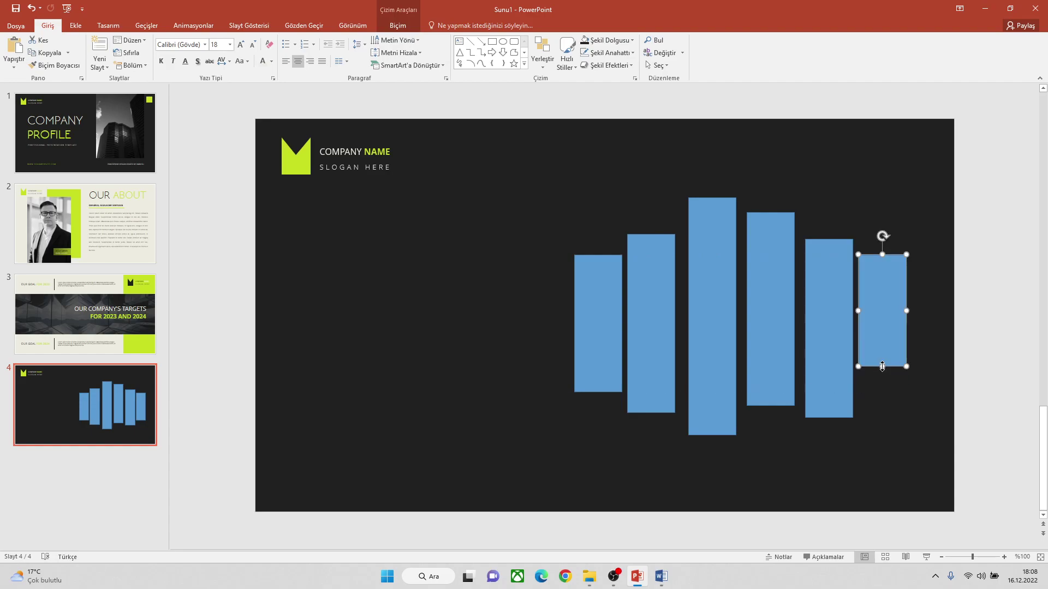
left_click(598, 375)
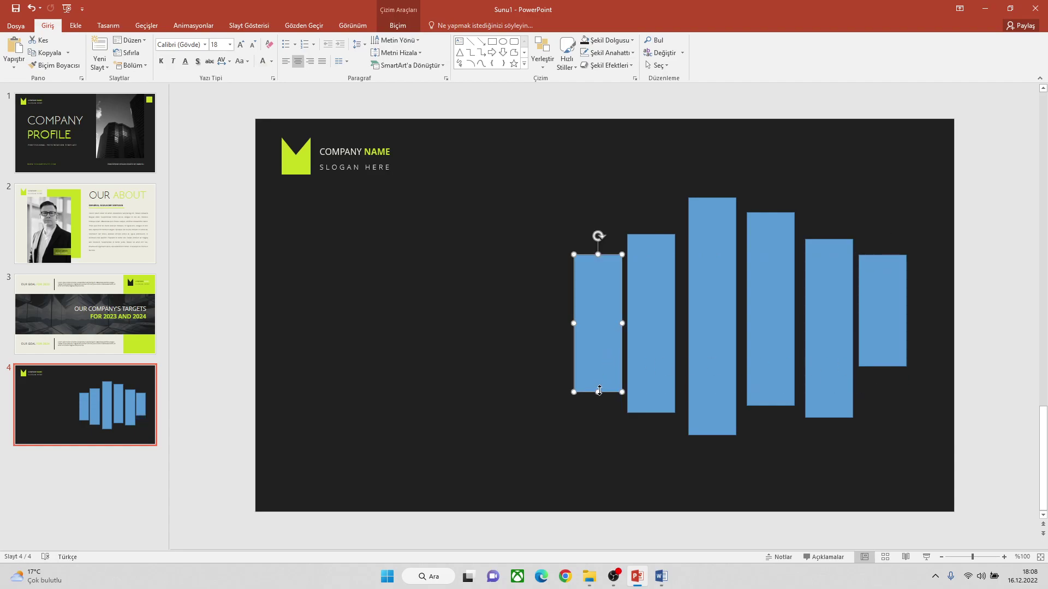
left_click_drag(598, 392, 598, 371)
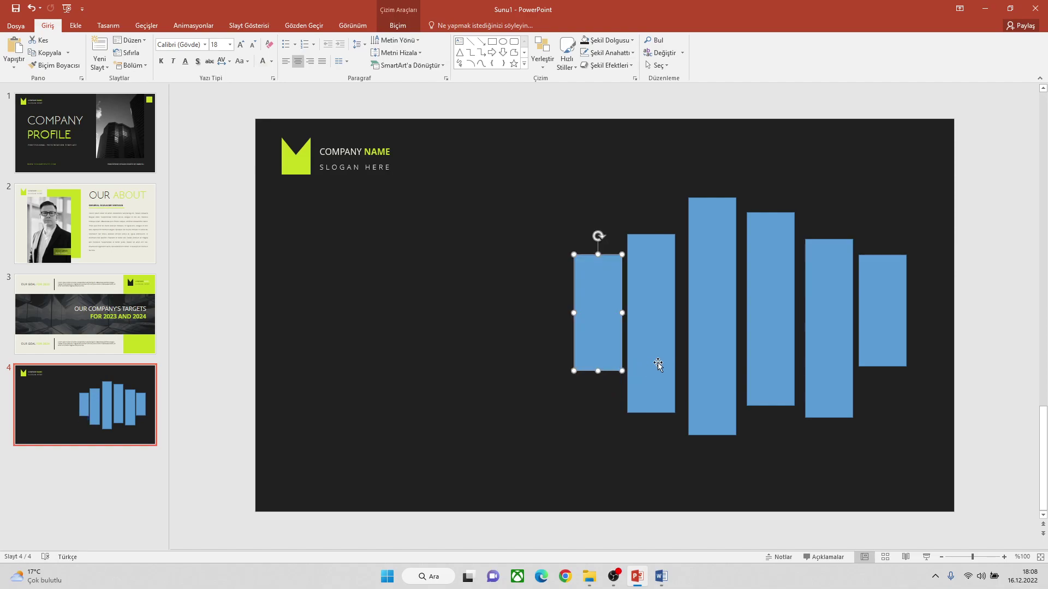
Distribute all six bars horizontally, then nudge the row slightly up and left
left_click(656, 300, "shift")
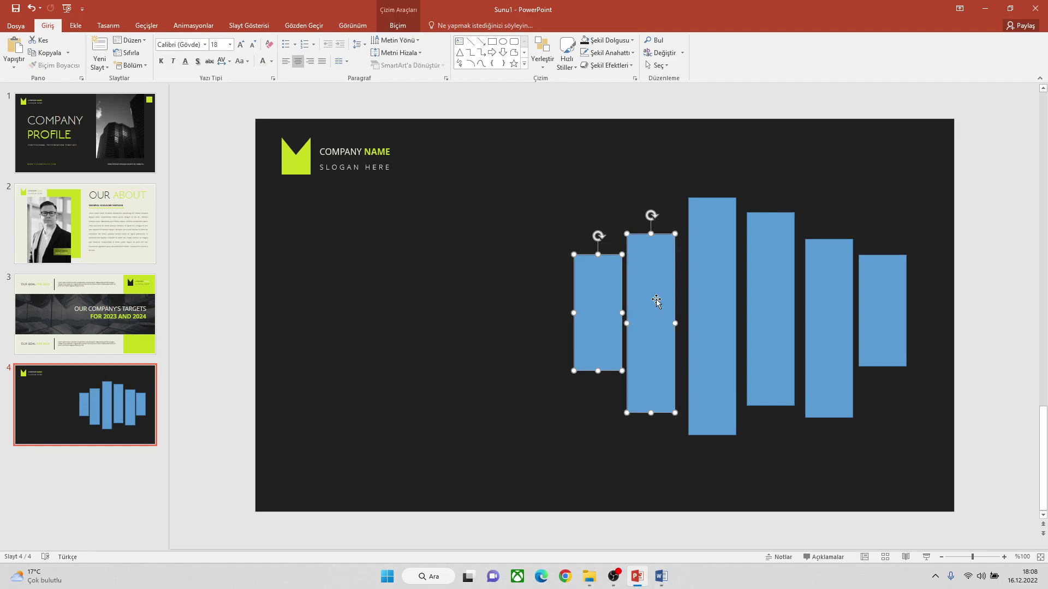
left_click(713, 302, "shift")
left_click(770, 299, "shift")
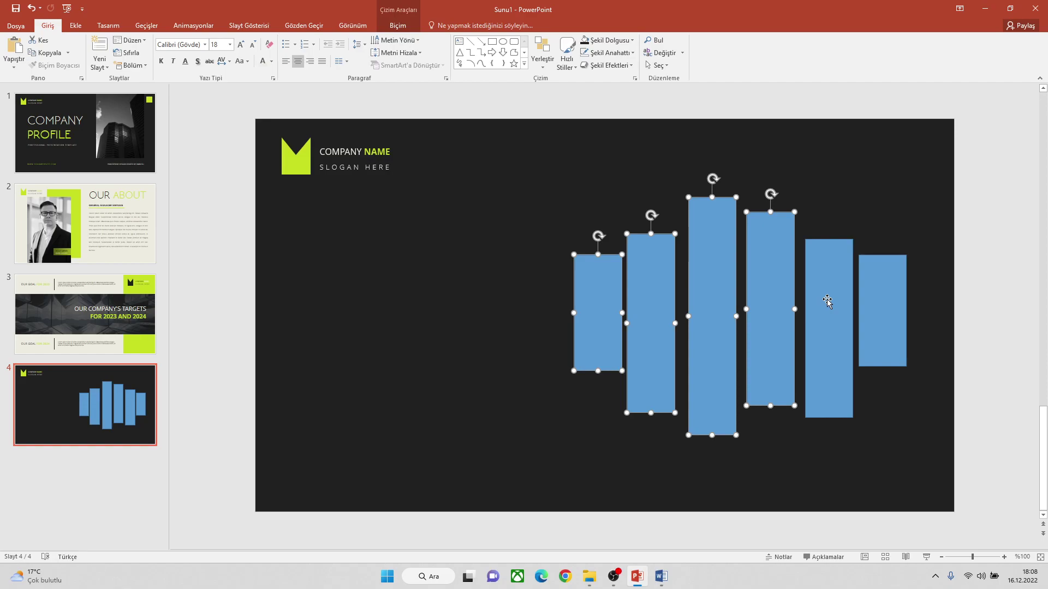
left_click(827, 301, "shift")
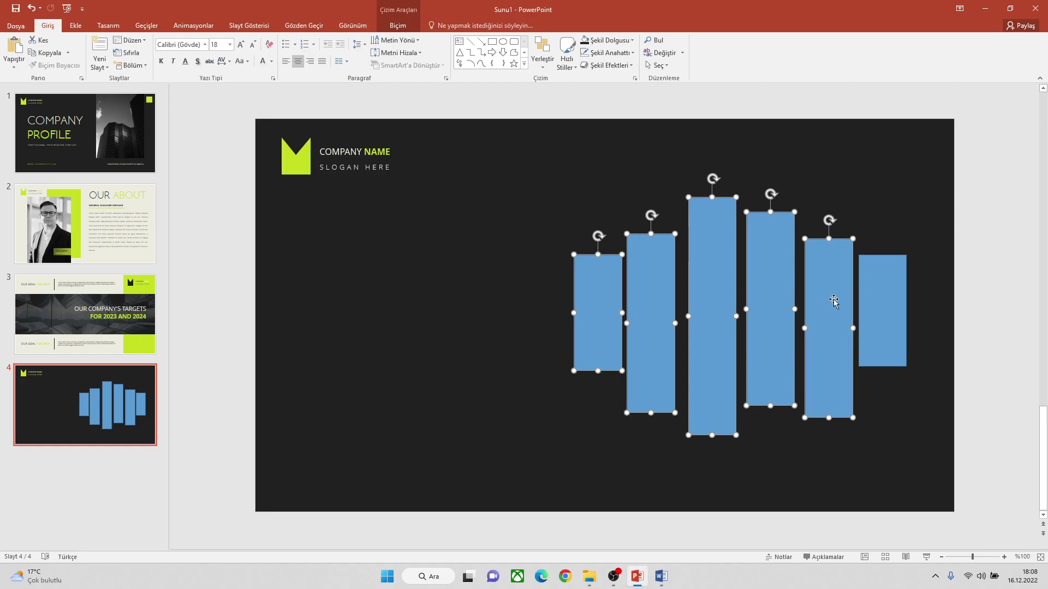
left_click(873, 301, "shift")
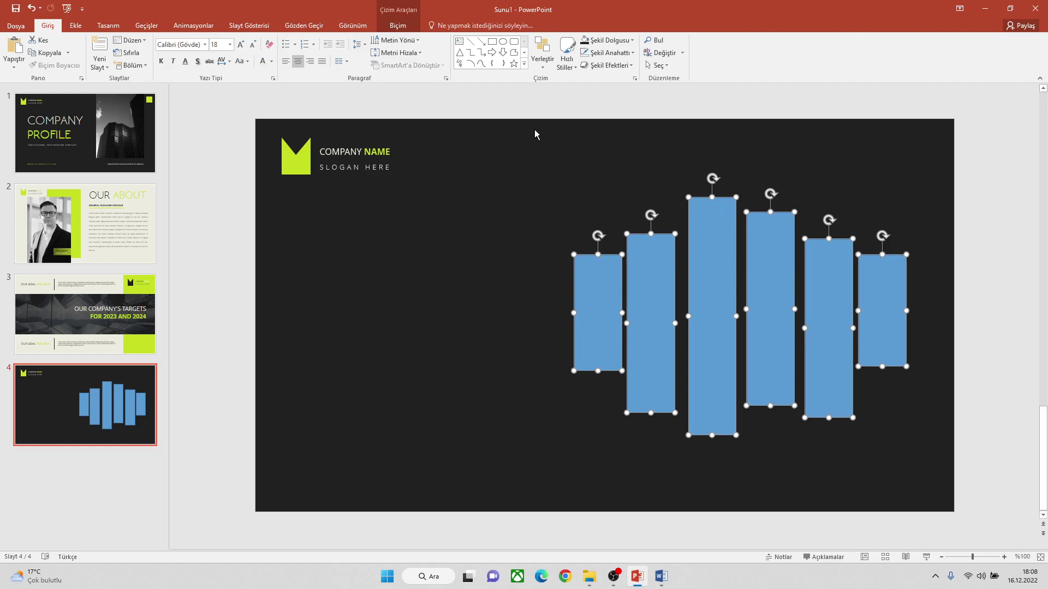
left_click(401, 27)
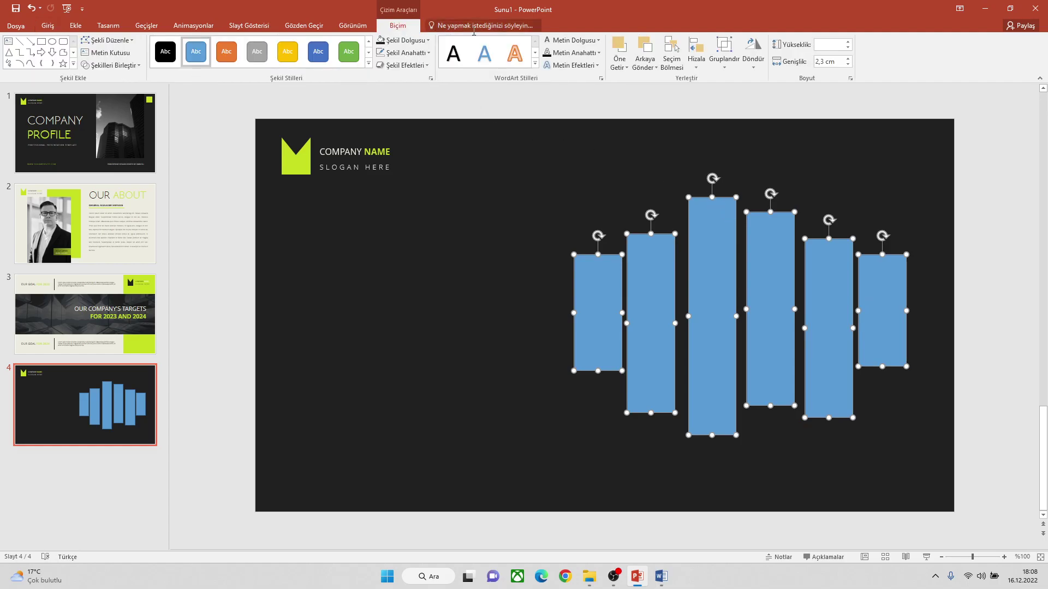
left_click(693, 51)
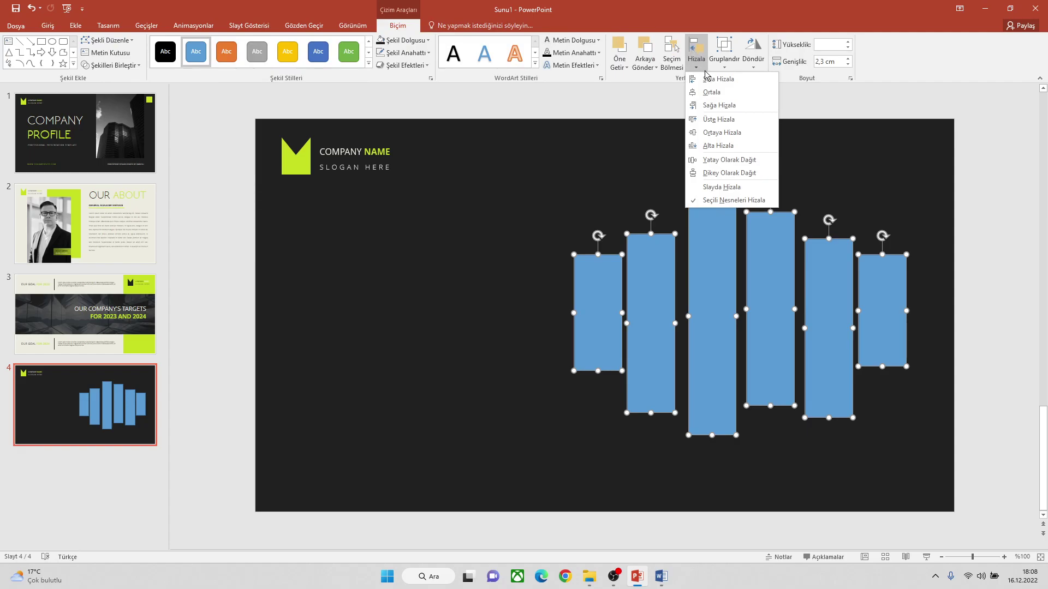
left_click(721, 160)
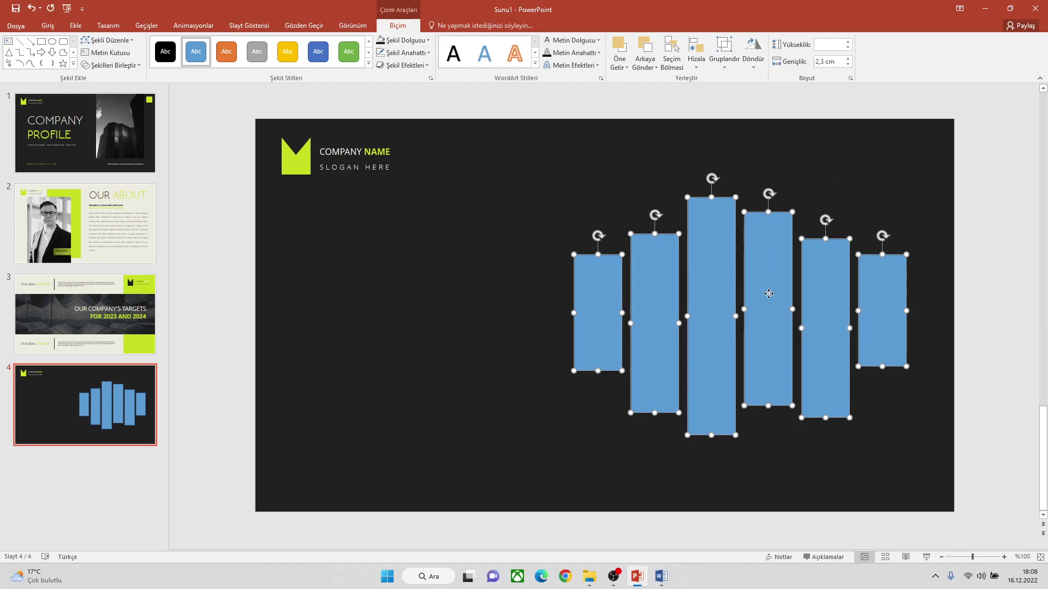
left_click_drag(768, 294, 767, 285)
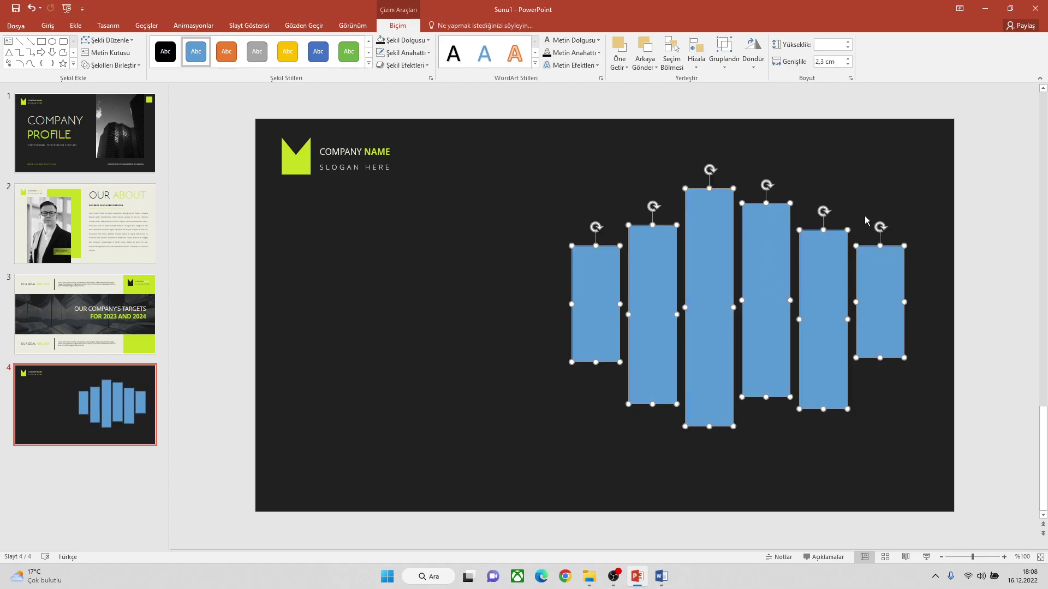
left_click(886, 180)
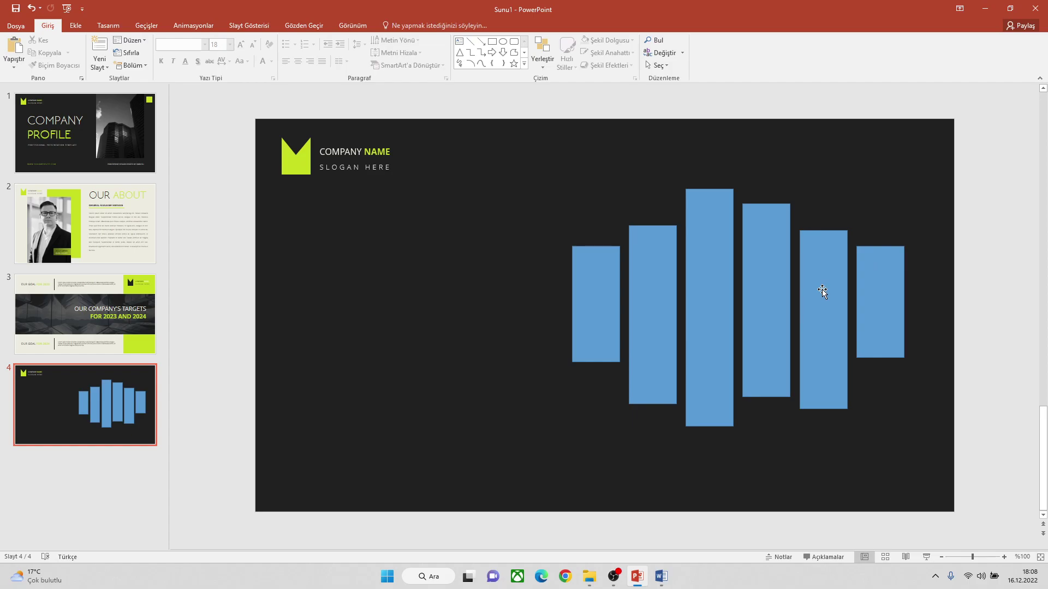
Lower the sixth bar, lengthen the fourth, shorten the fifth, and raise the sixth's top edge
left_click_drag(871, 292, 872, 306)
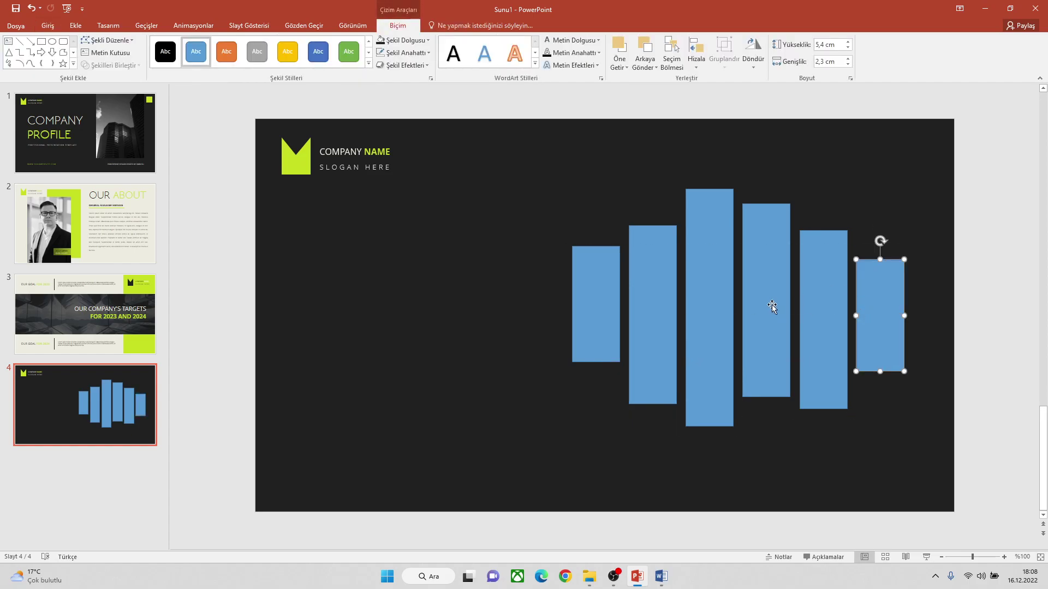
left_click(766, 384)
mouse_move(766, 397)
left_mouse_down()
mouse_move(766, 419)
mouse_move(821, 384)
mouse_move(825, 393)
left_mouse_up()
left_click(820, 373)
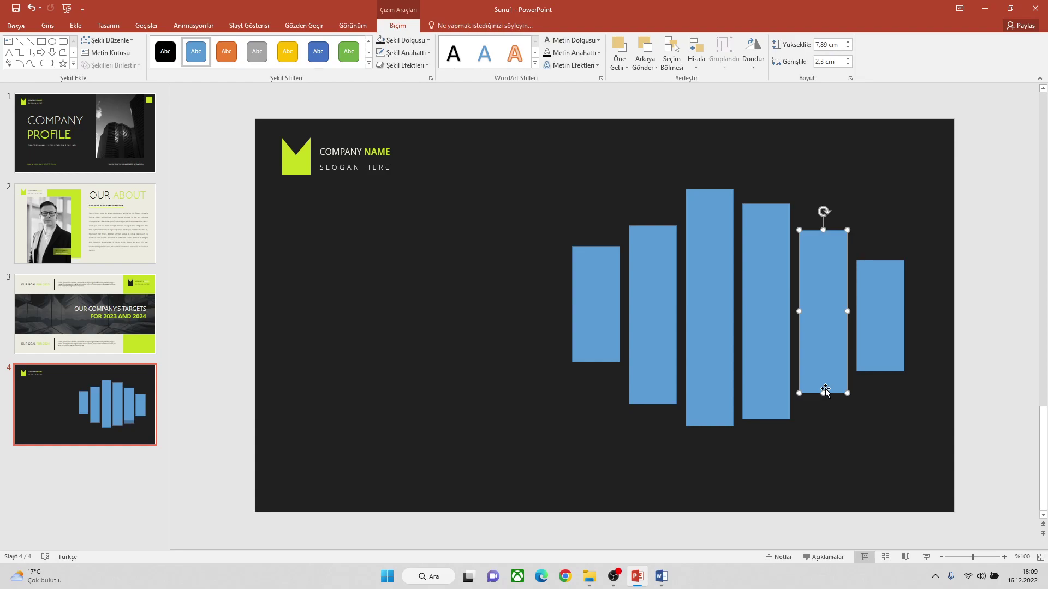
left_click(878, 339)
left_click_drag(880, 259, 879, 250)
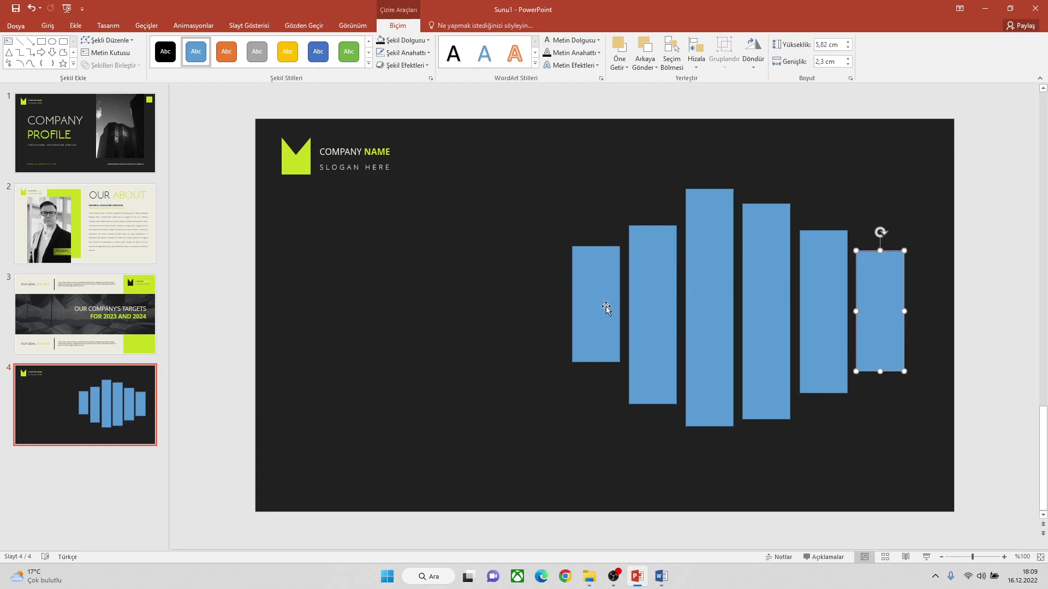
left_click(879, 164)
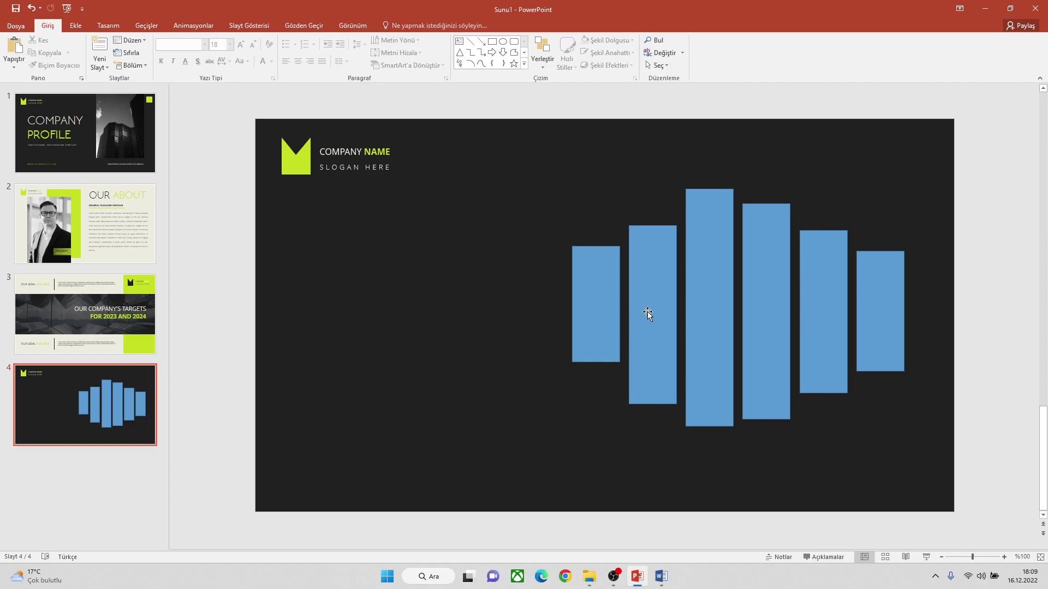
Select all six blue bars together
left_click(600, 309)
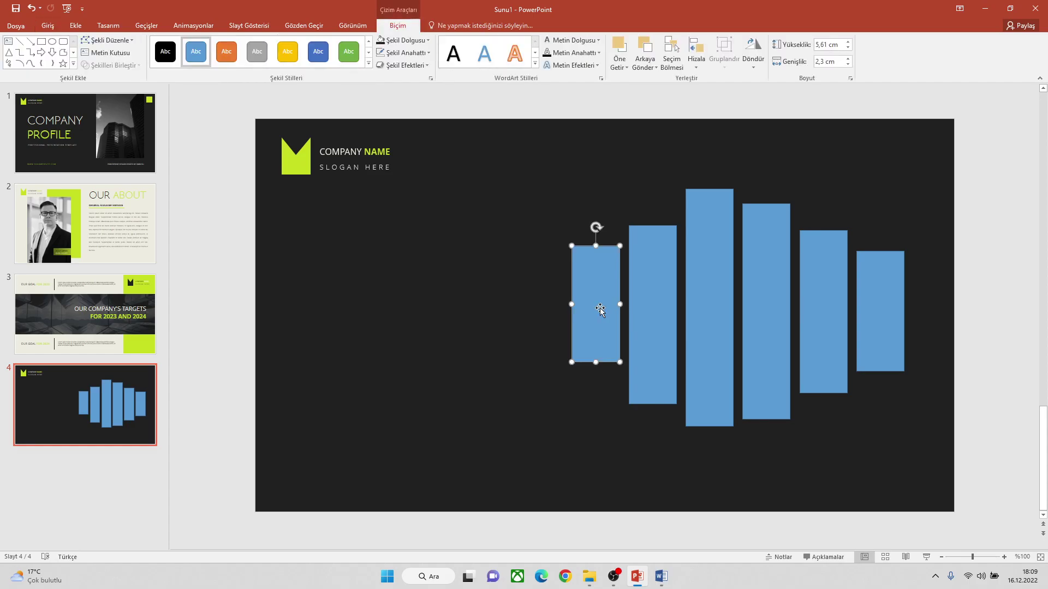
left_click(642, 309, "shift")
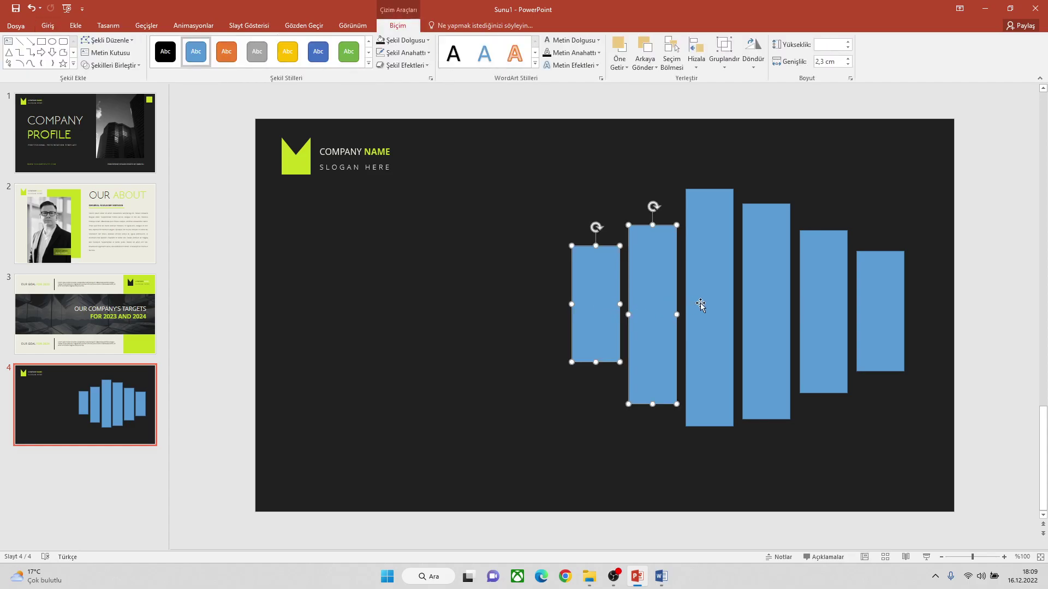
left_click(704, 304, "shift")
left_click(766, 303, "shift")
left_click(822, 300, "shift")
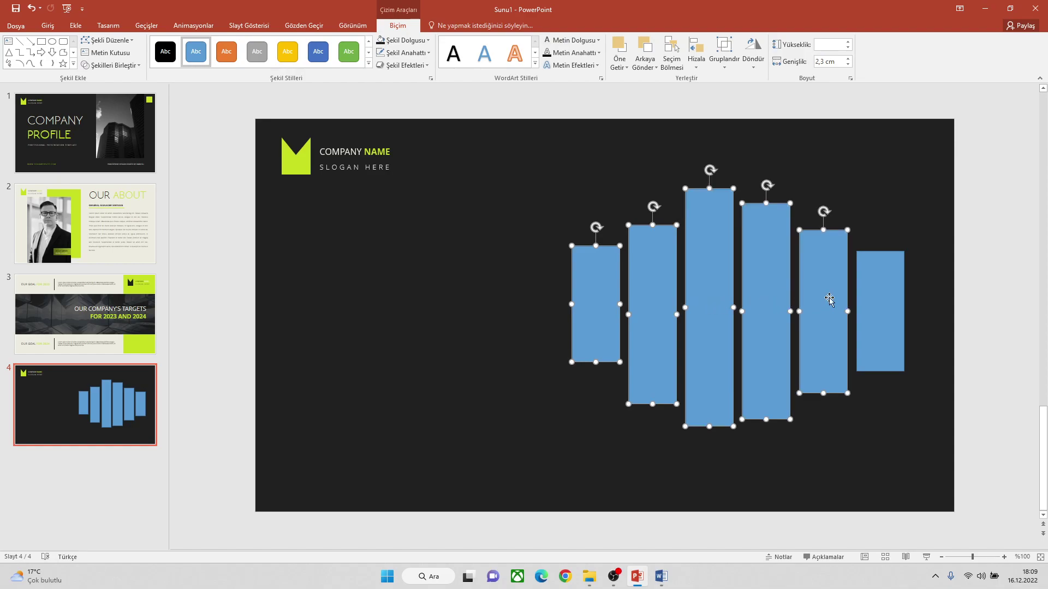
left_click(873, 295, "shift")
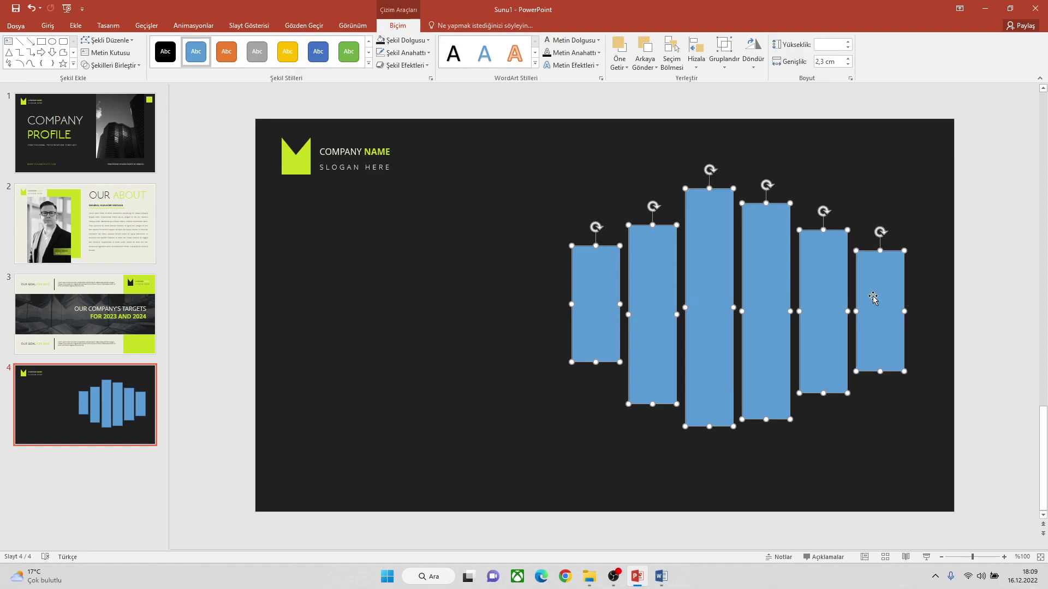
Union the six selected bars into one 11.51 × 16.09 cm shape and nudge it into place
left_click(121, 65)
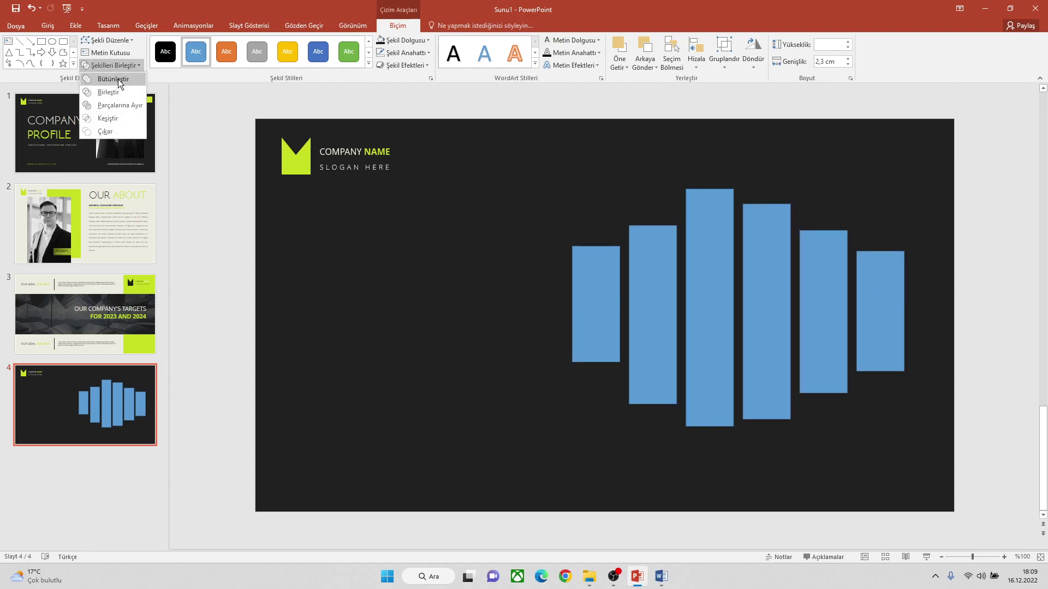
left_click(118, 80)
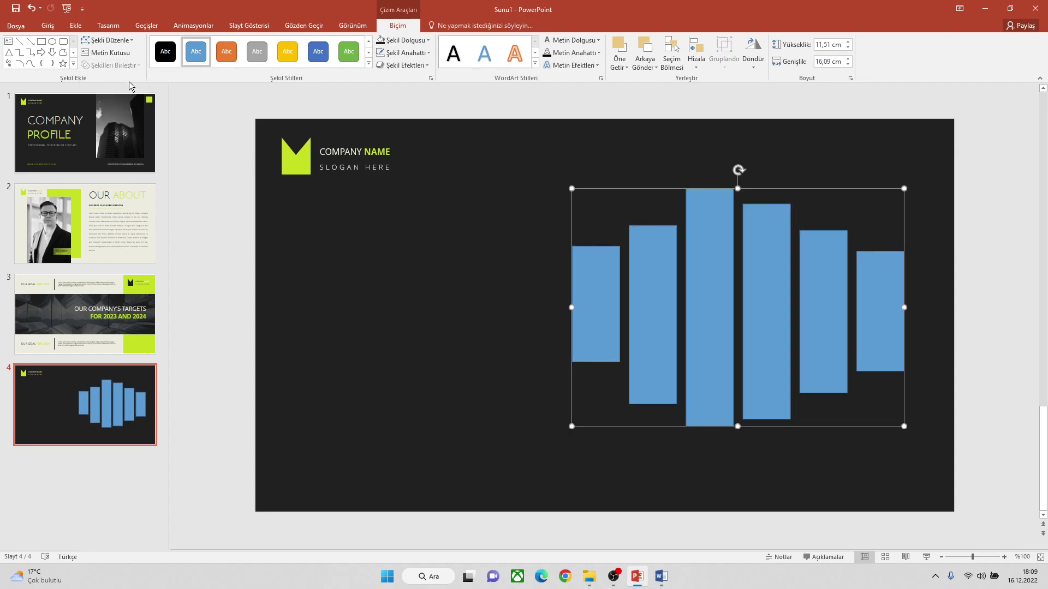
mouse_move(715, 253)
left_mouse_down()
mouse_move(662, 252)
mouse_move(687, 245)
mouse_move(650, 229)
mouse_move(718, 254)
left_mouse_up()
left_click(613, 148)
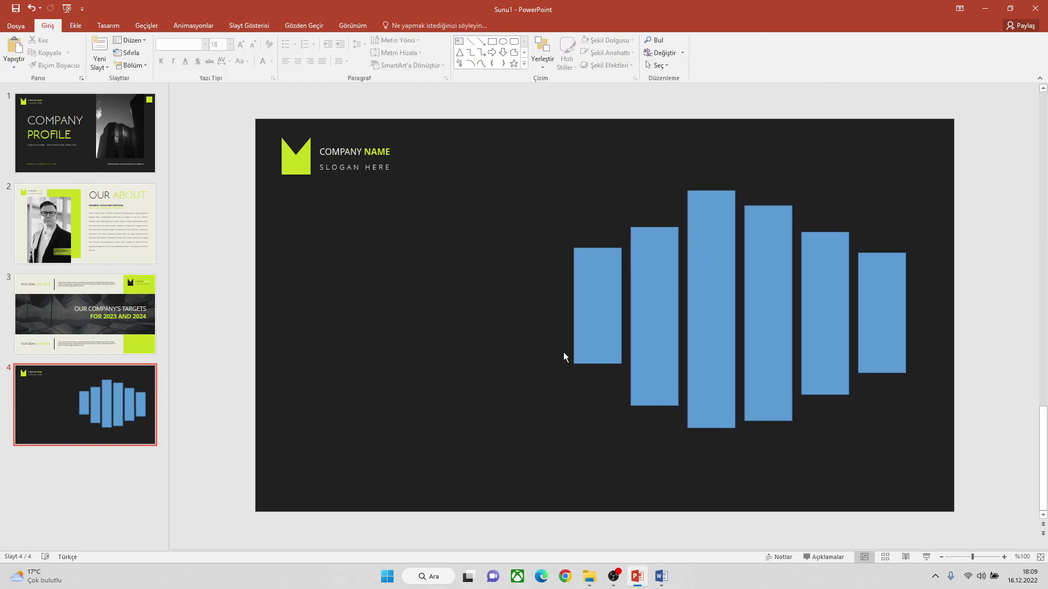
Copy the PAGE 04 block from OUR PROJECTS to CONTACT US in the Word file, then return to PowerPoint
left_click(660, 576)
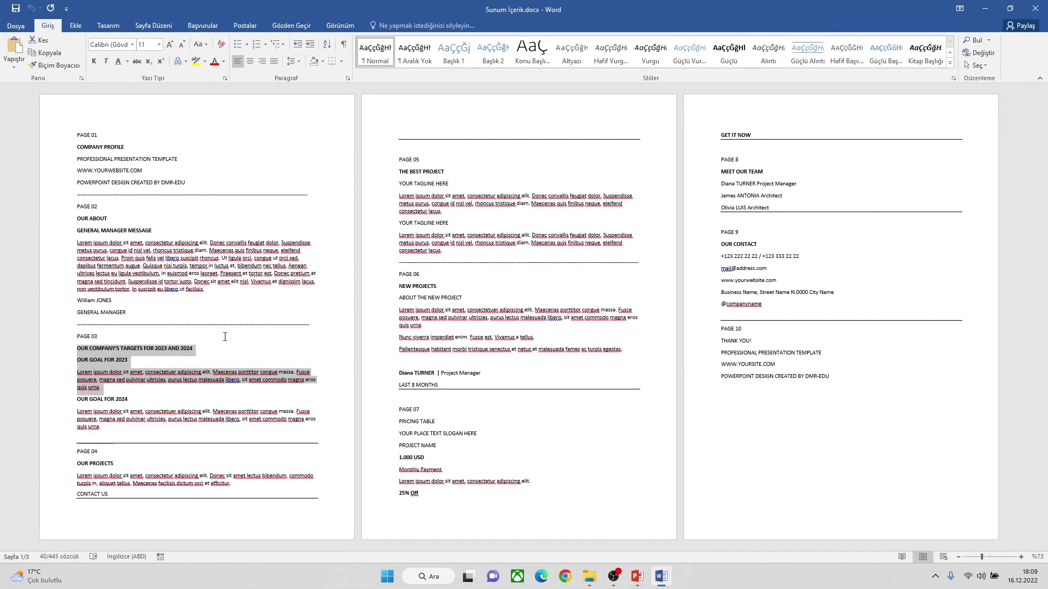
left_click_drag(77, 464, 160, 494)
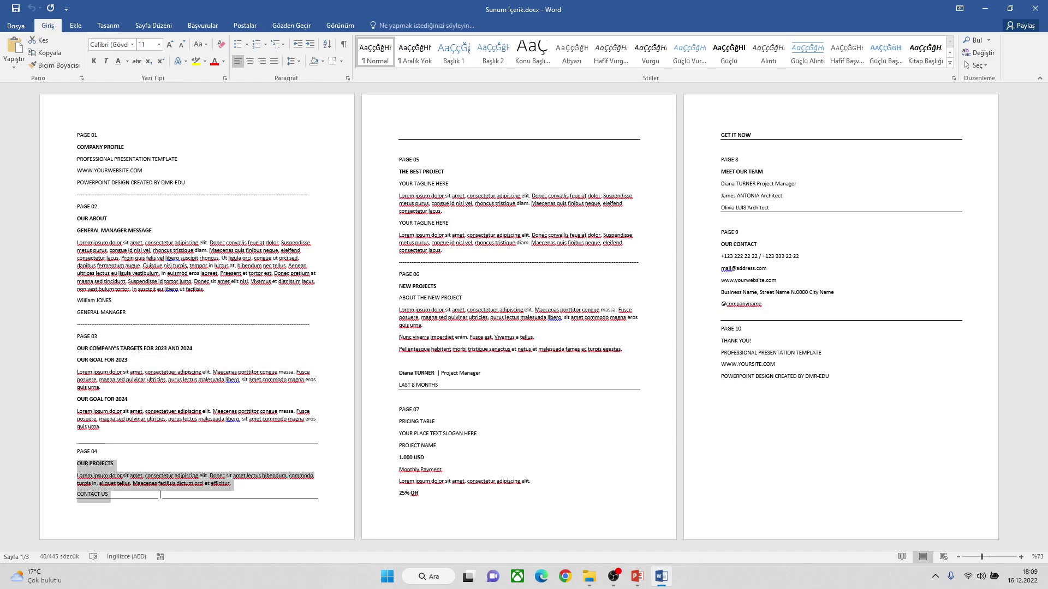
right_click(146, 483)
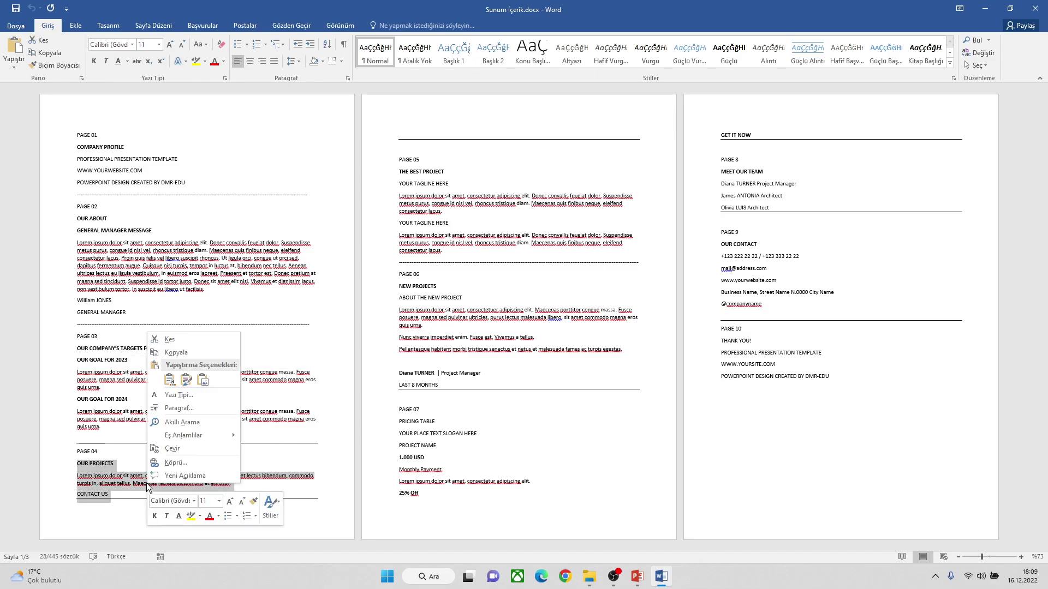
left_click(176, 352)
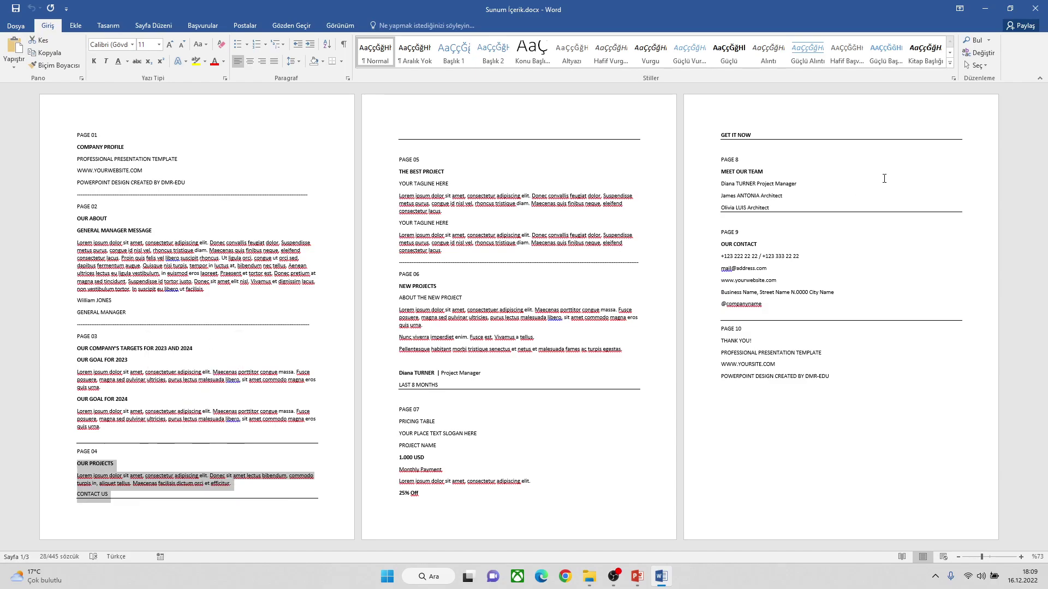
left_click(985, 9)
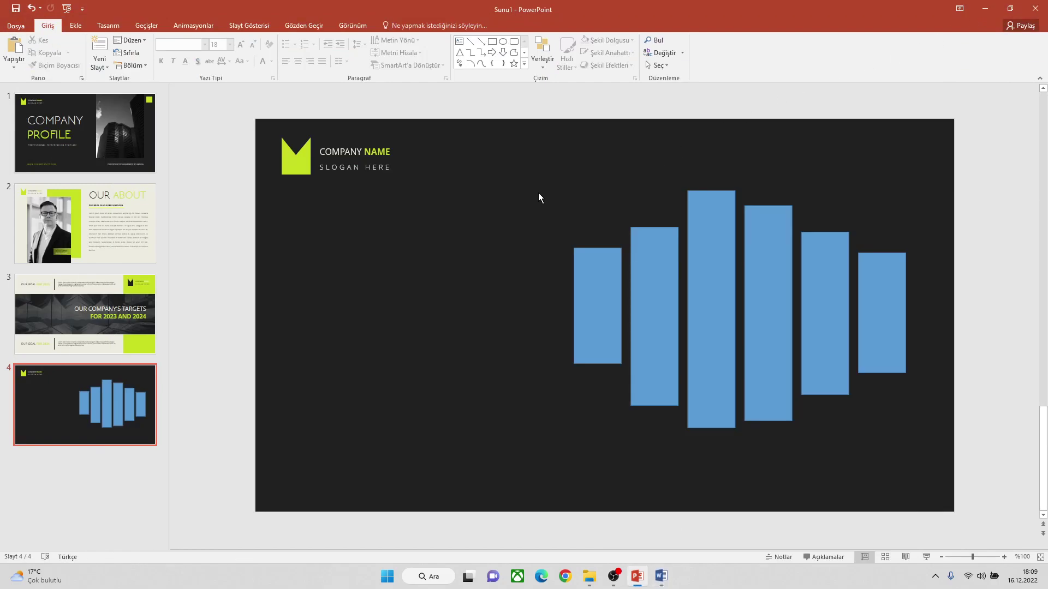
Paste the copied text onto slide 4, move it near the top, and colour it white
right_click(332, 242)
left_click(354, 262)
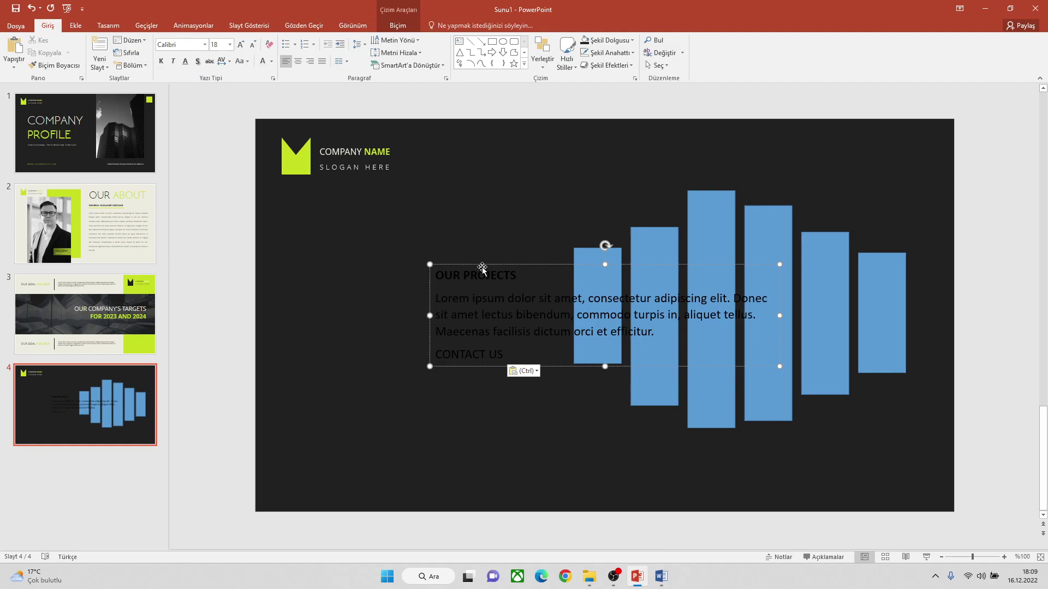
left_click_drag(485, 263, 487, 127)
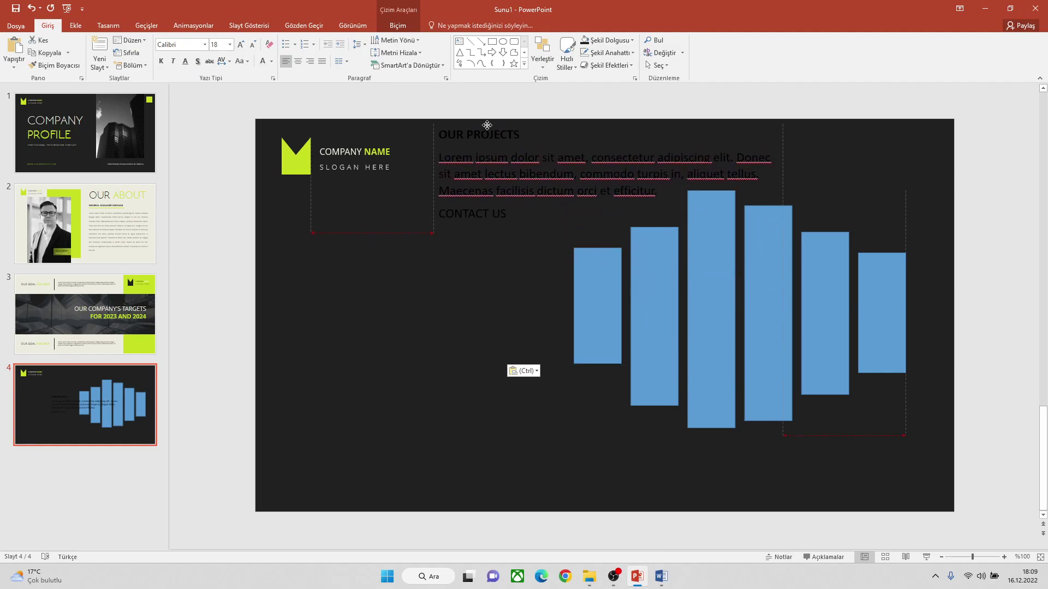
left_click(266, 65)
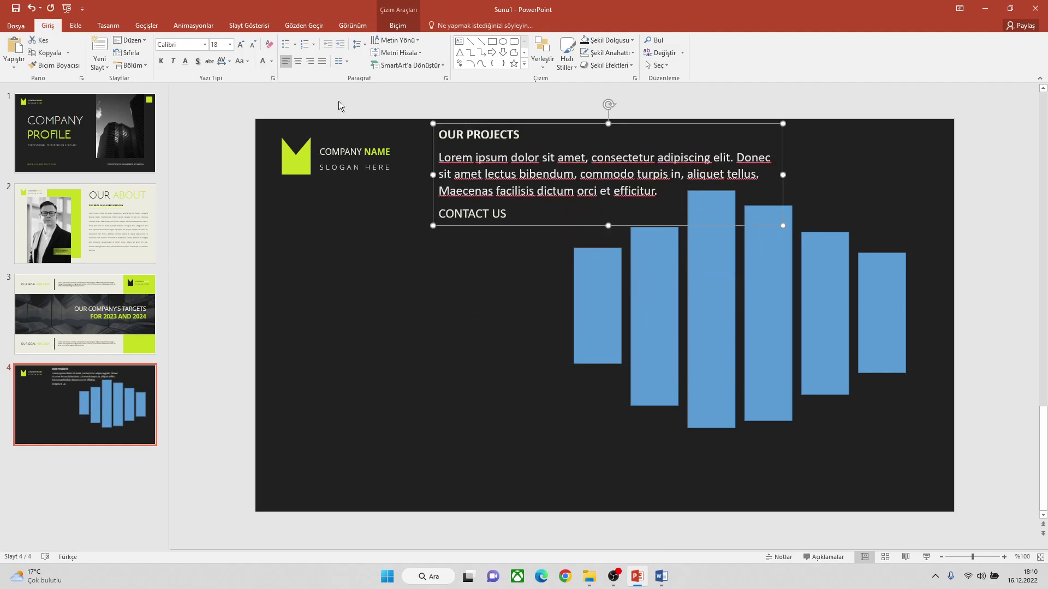
Copy the OUR PROJECTS title from the pasted text block
left_click(439, 135)
left_click_drag(440, 135, 505, 135)
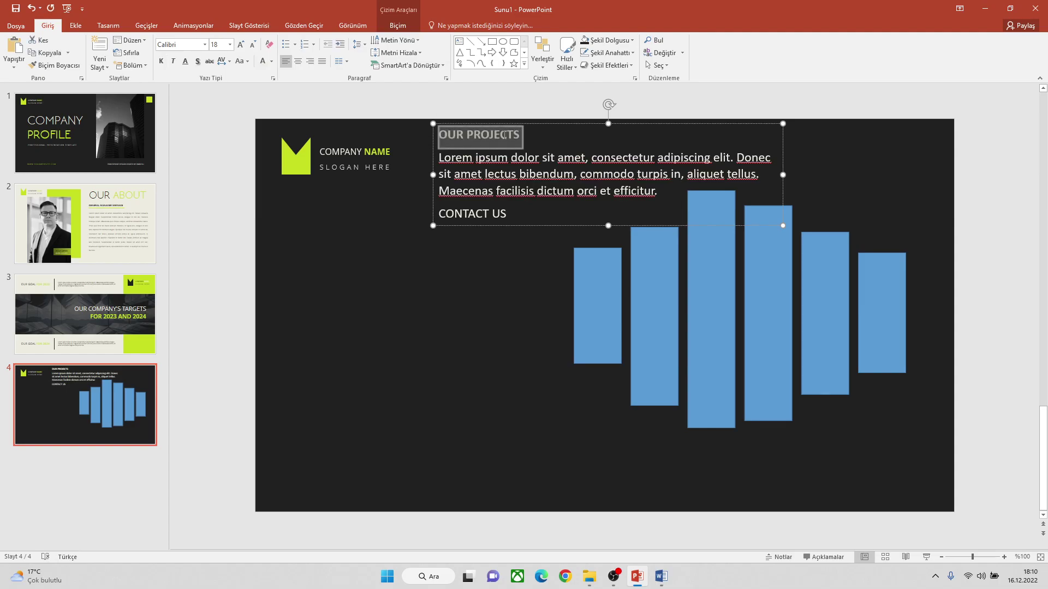
right_click(514, 134)
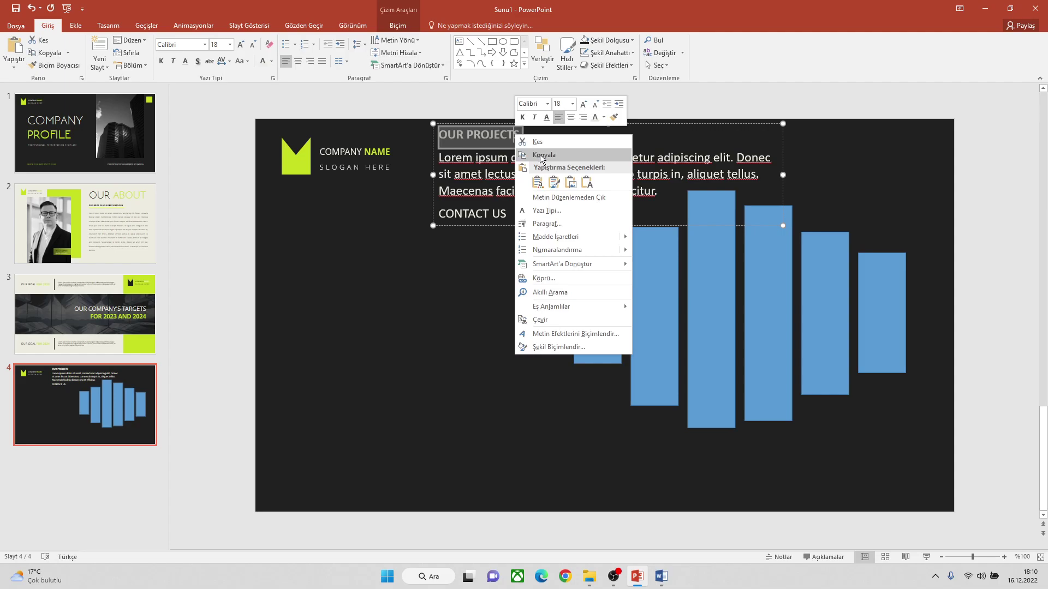
left_click(540, 154)
left_click(365, 260)
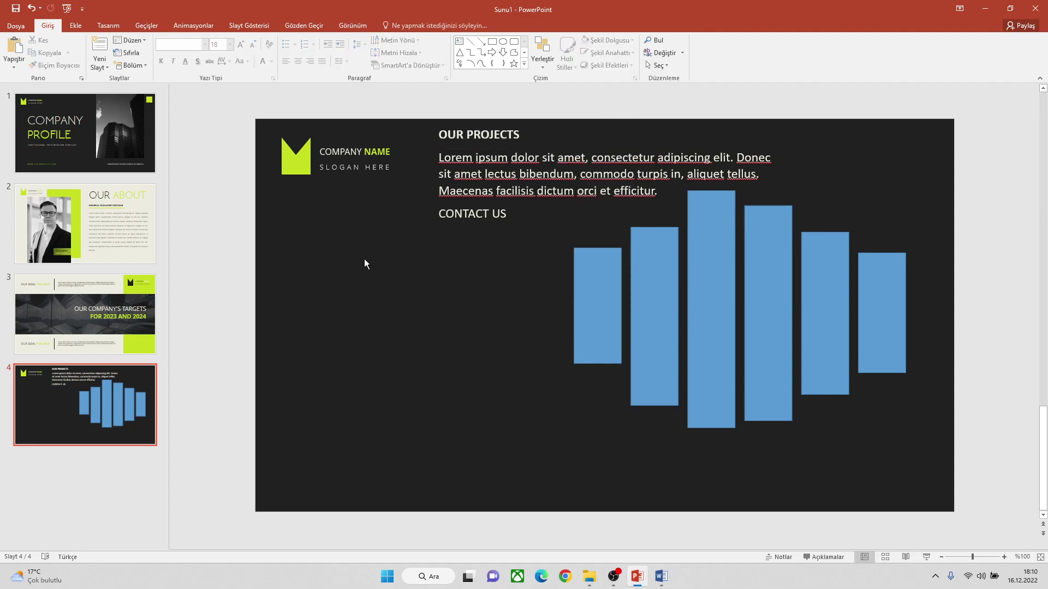
Draw a new text box on the slide's left and paste OUR PROJECTS into it
left_click(76, 25)
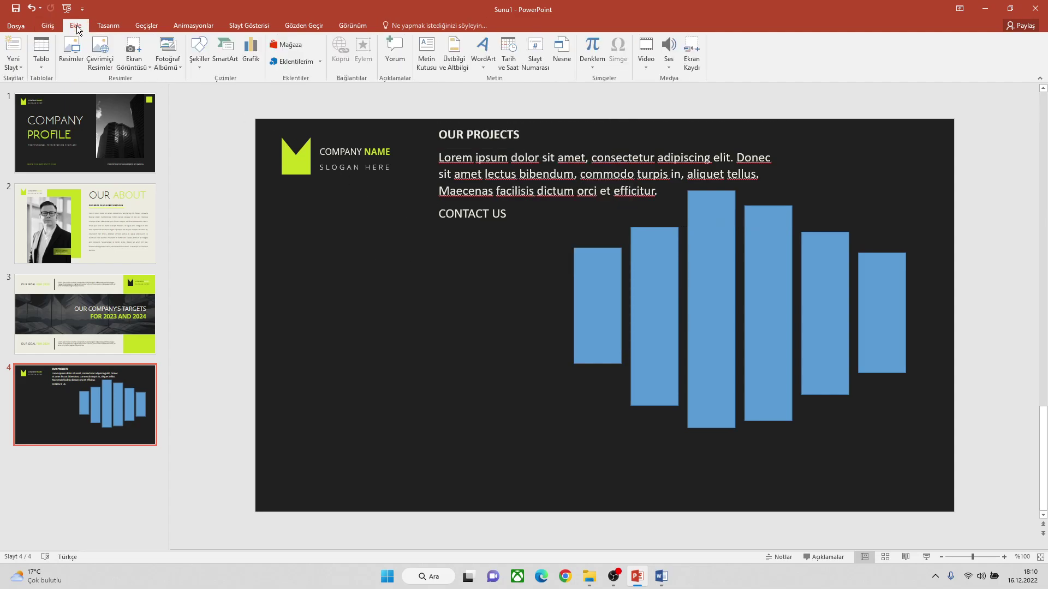
left_click(426, 52)
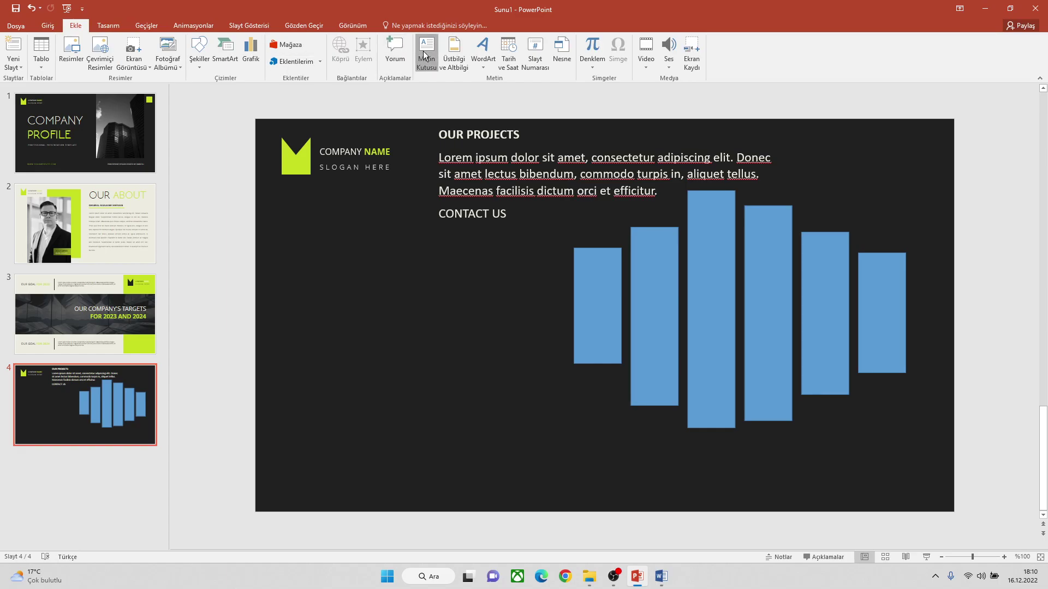
left_click_drag(282, 255, 521, 342)
right_click(396, 293)
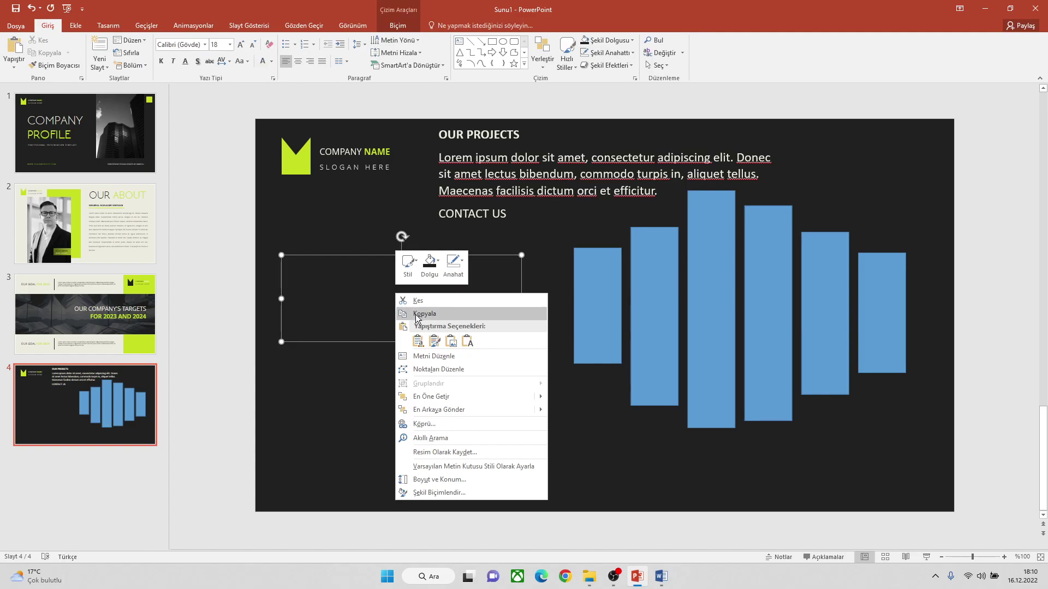
left_click(418, 340)
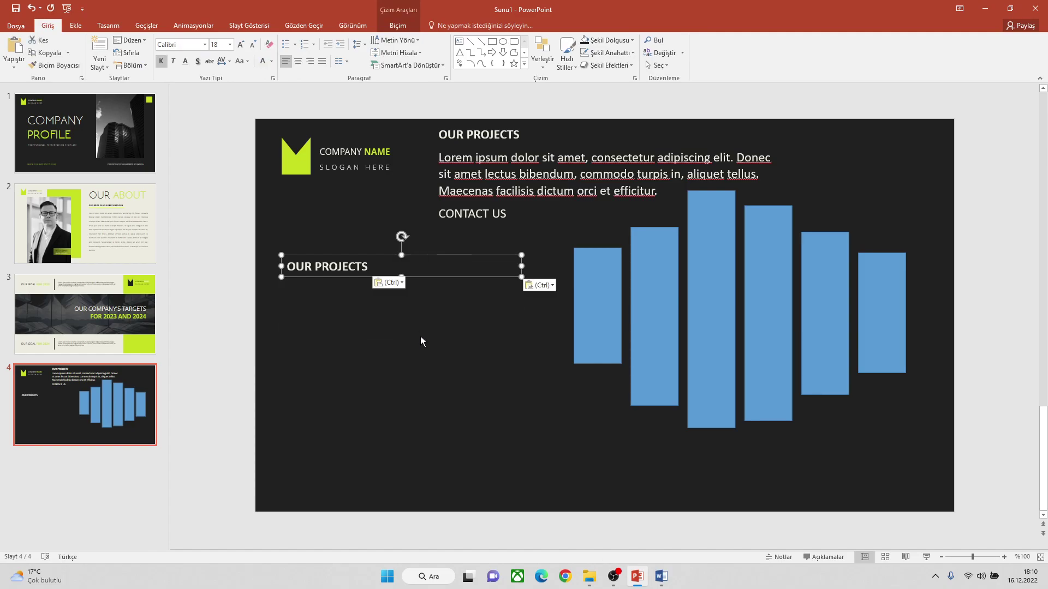
Set the OUR PROJECTS title to NEOTERIC without bold and nudge it slightly up
left_click(205, 44)
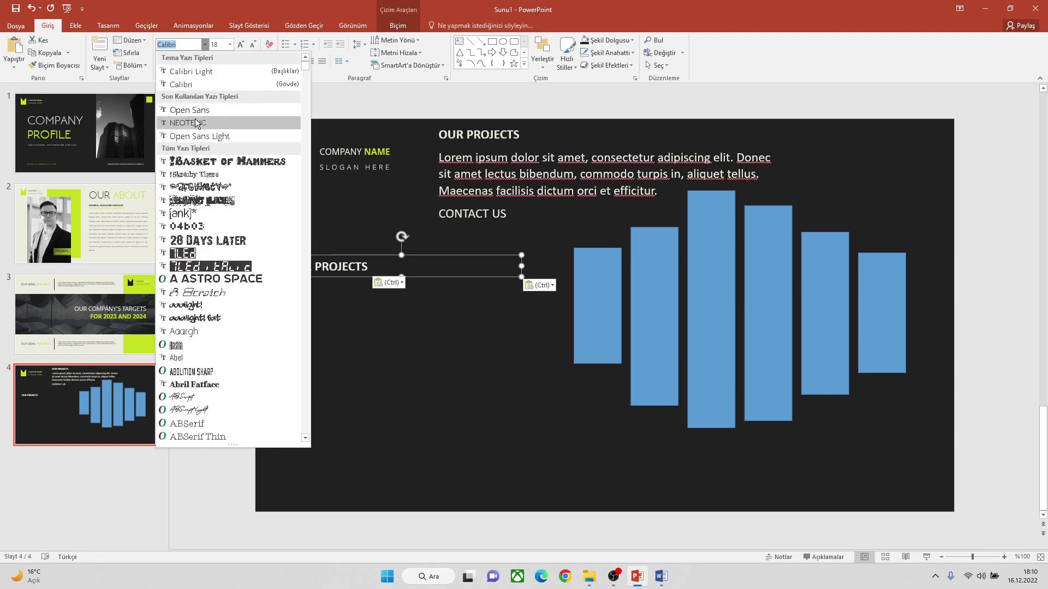
left_click(195, 124)
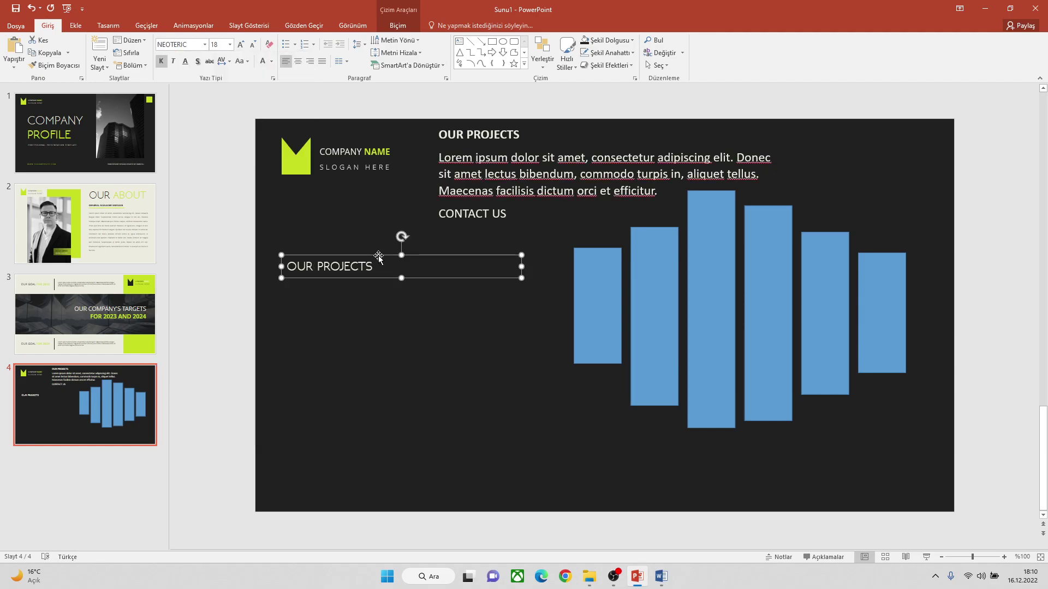
left_click(161, 61)
left_click_drag(365, 253, 369, 239)
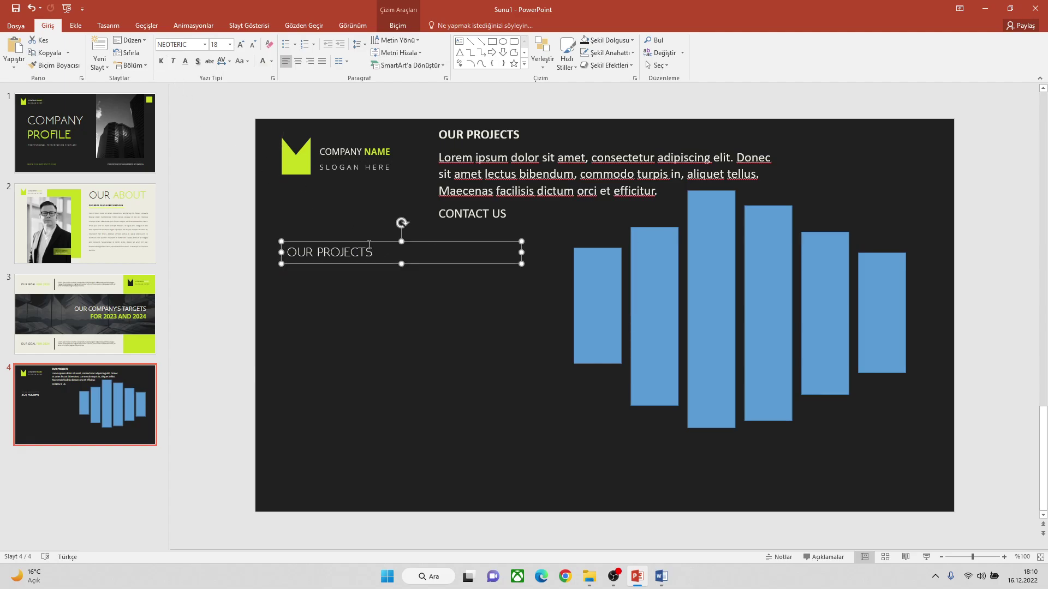
Duplicate the title box and edit the copies to read OUR and PROJECTS
left_click(68, 53)
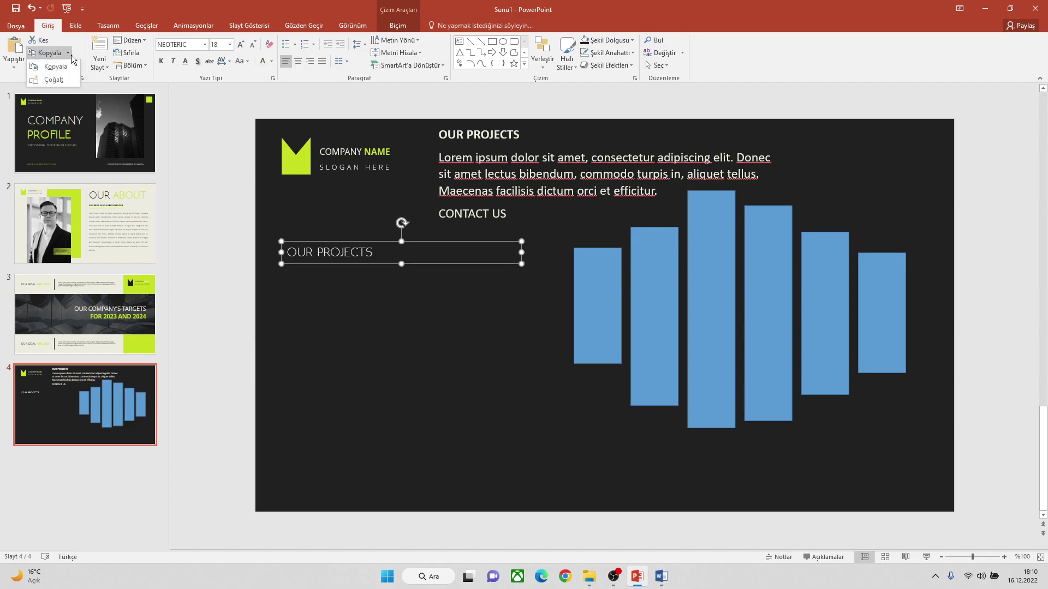
left_click(62, 81)
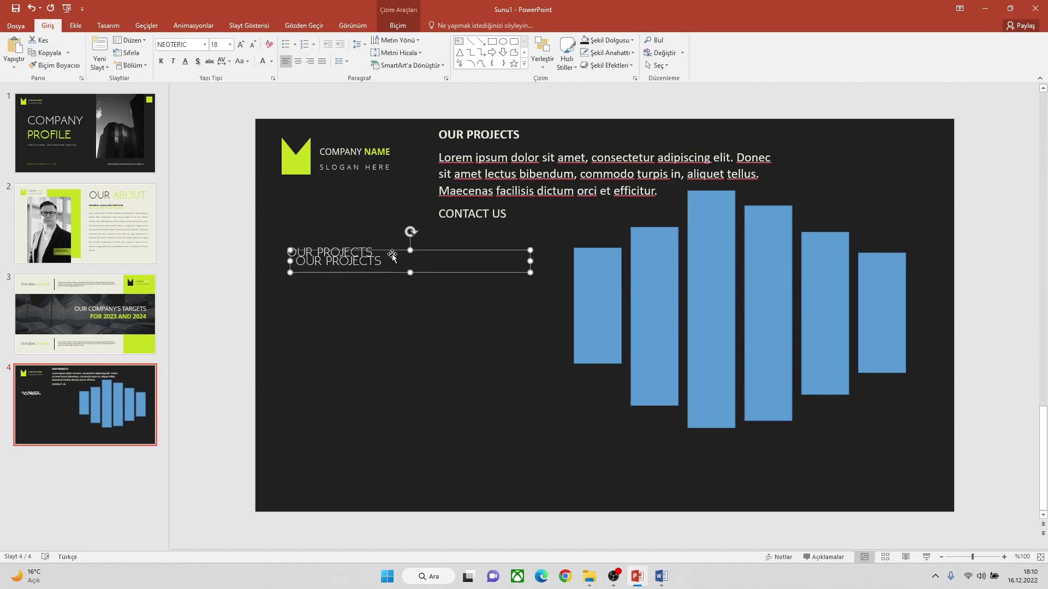
left_click_drag(393, 260, 385, 283)
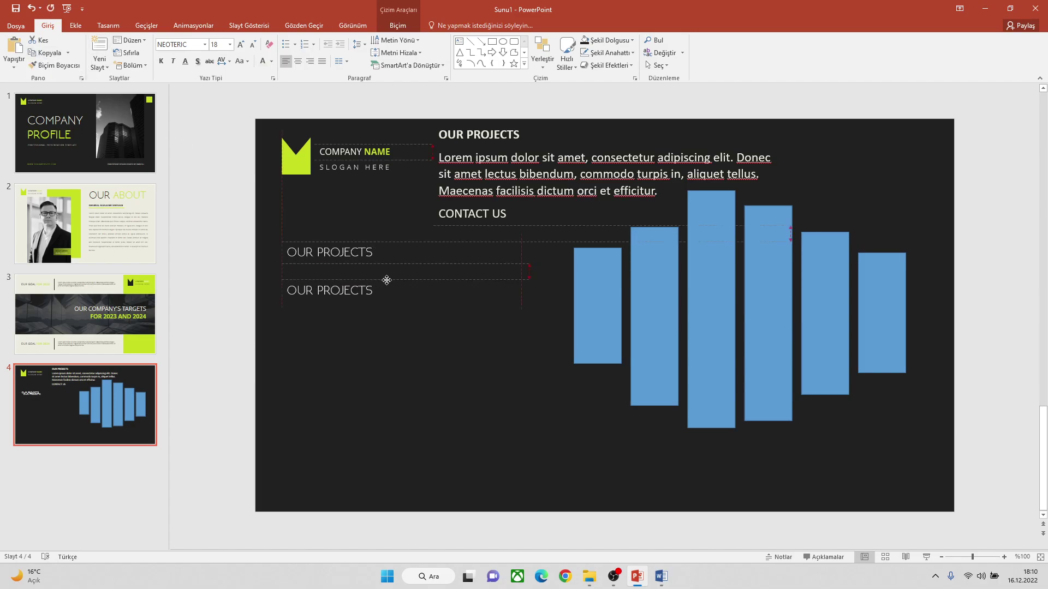
left_click(317, 252)
left_click_drag(286, 252, 374, 256)
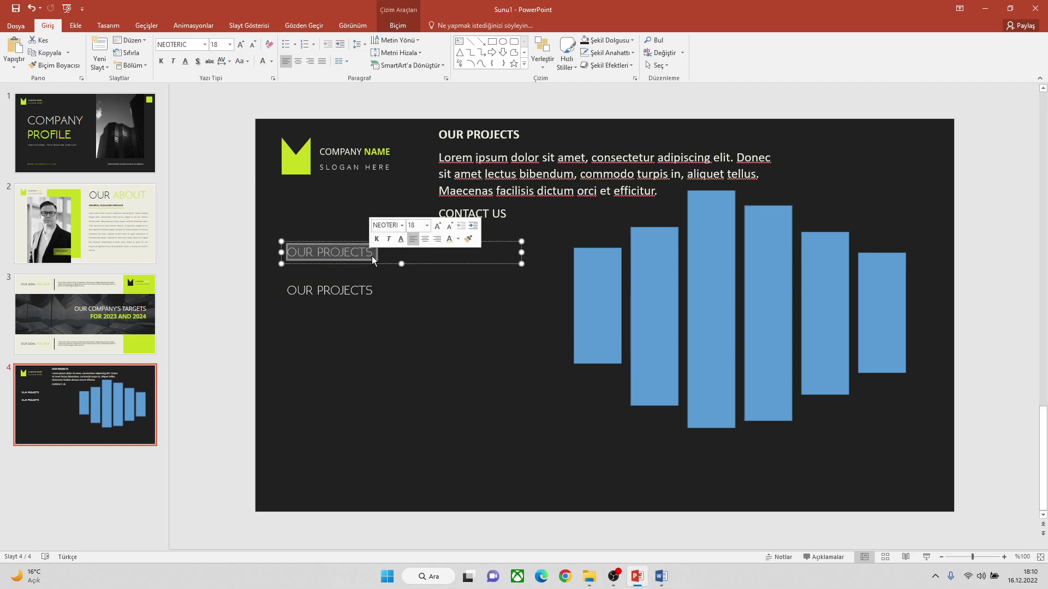
left_click(373, 256)
key("BackSpace")
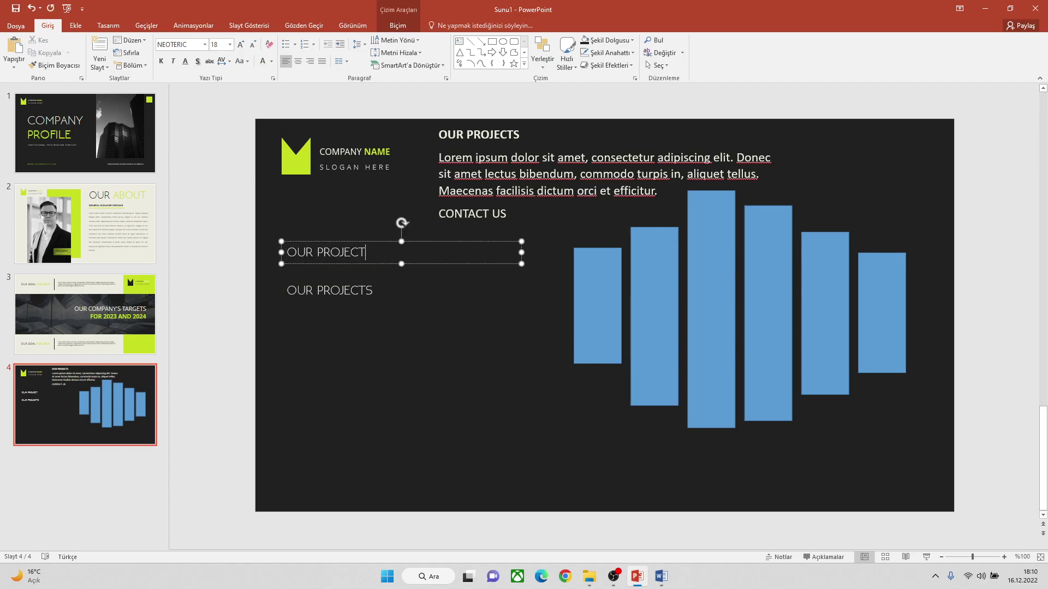
key("BackSpace")
key("BackSpace")
key("BackSpace")
key("BackSpace")
key("BackSpace")
key("BackSpace")
left_click(321, 289)
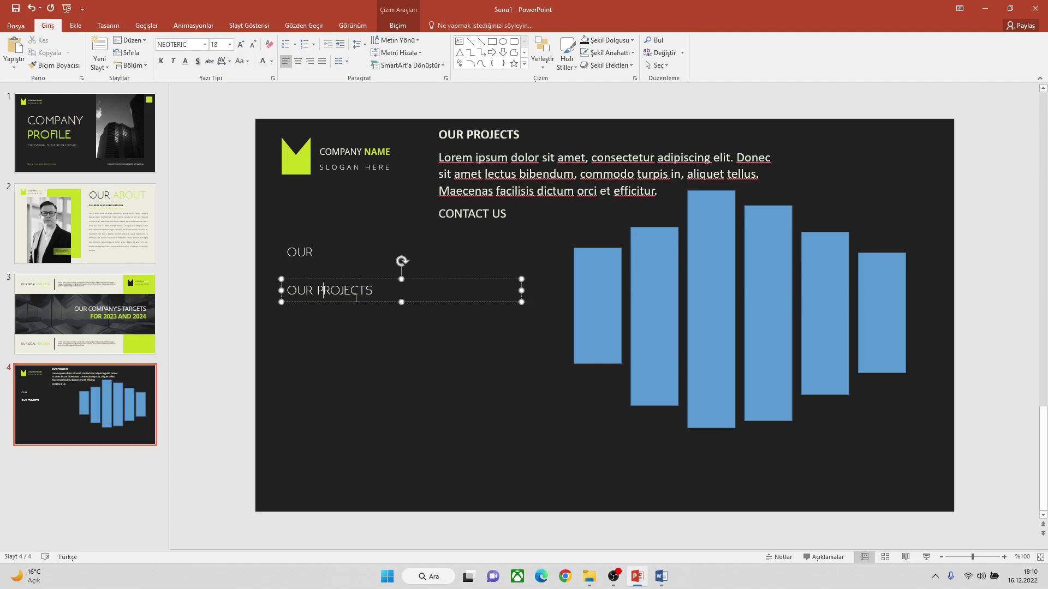
key("BackSpace")
key("BackSpace")
key("BackSpace")
key("BackSpace")
Set PROJECTS to 72 pt bold so it fits on one line
left_click(343, 326)
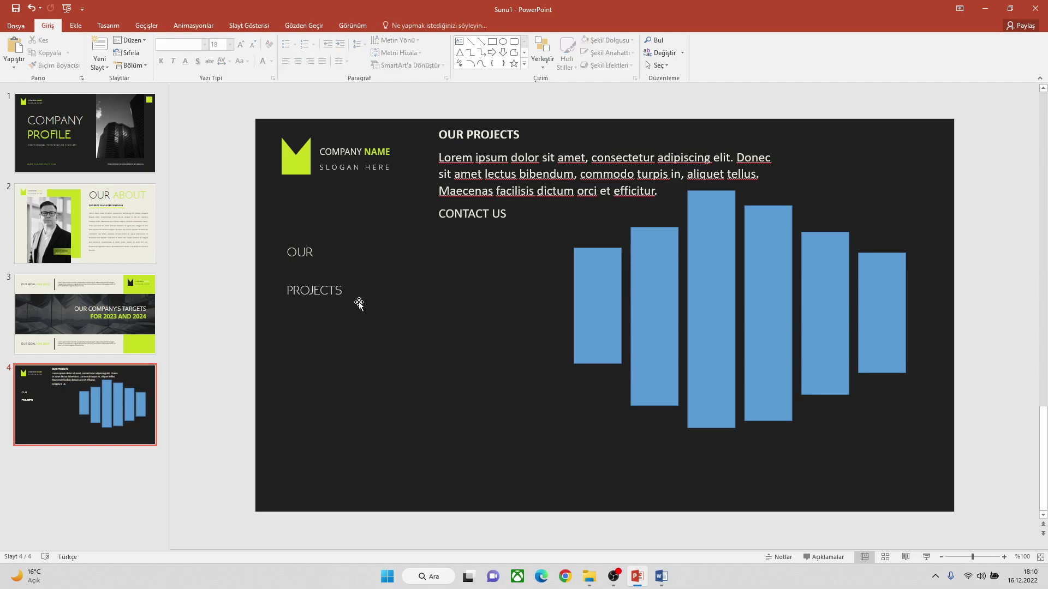
left_click(356, 301)
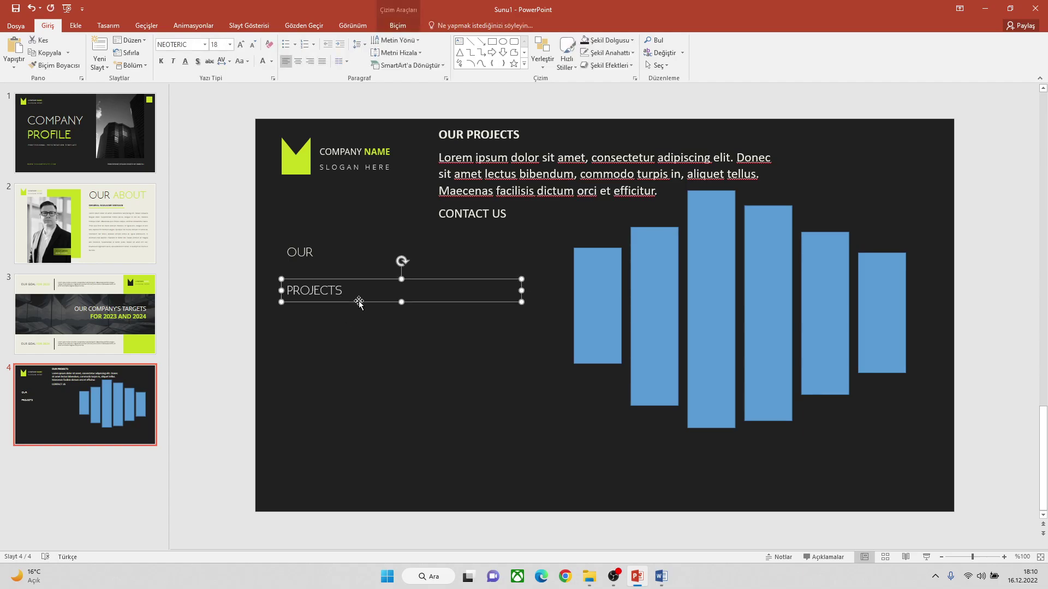
left_click(231, 46)
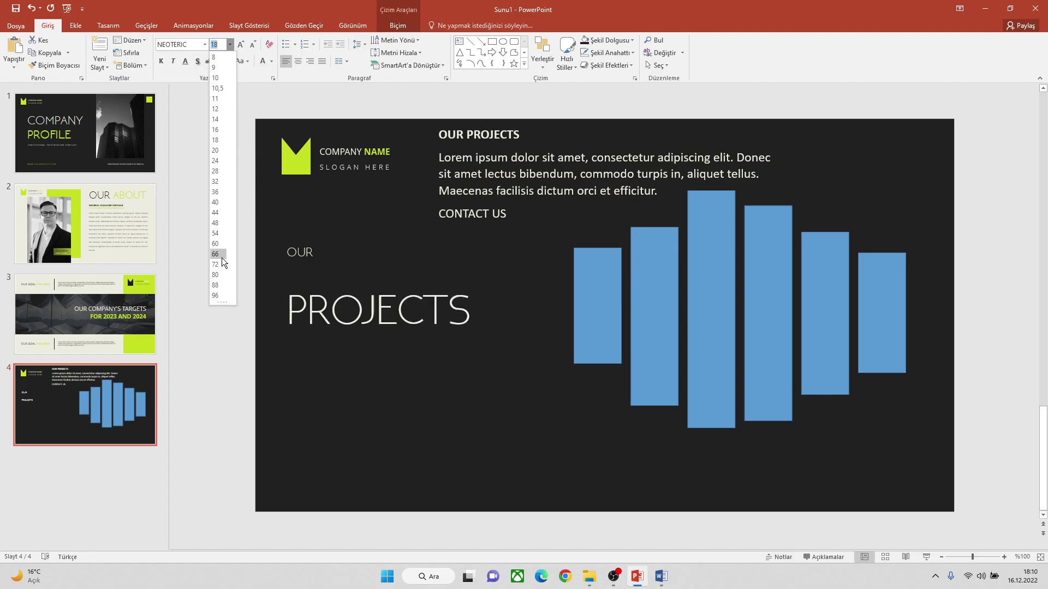
left_click(222, 273)
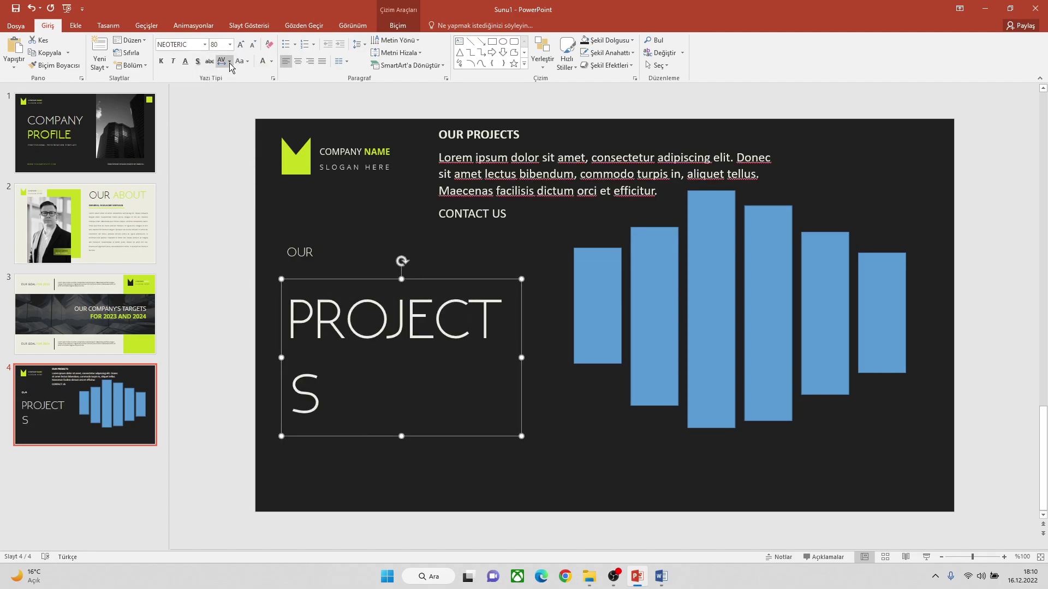
left_click(230, 46)
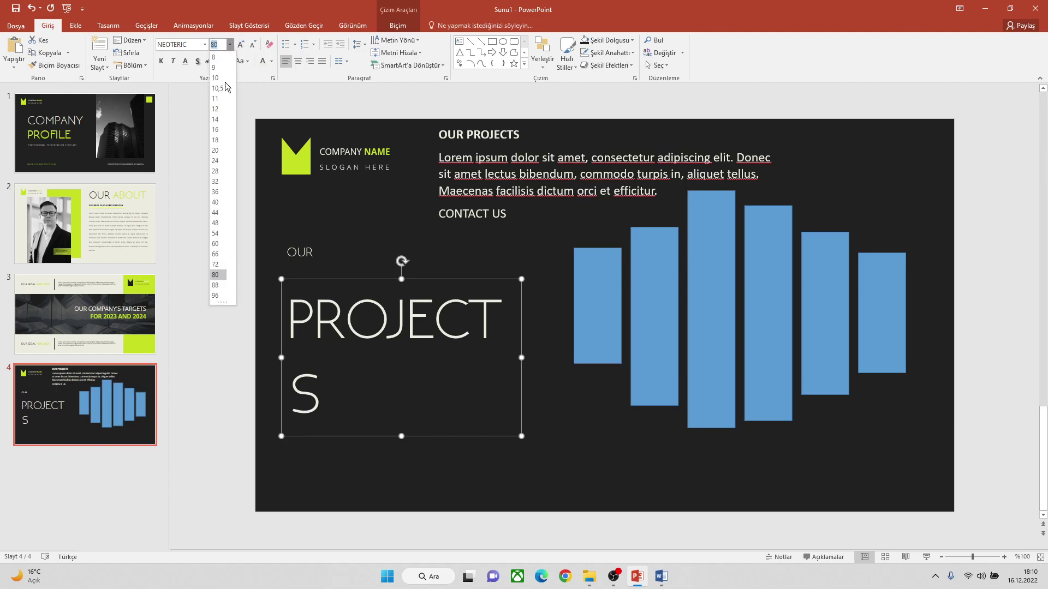
left_click(218, 264)
left_click(161, 62)
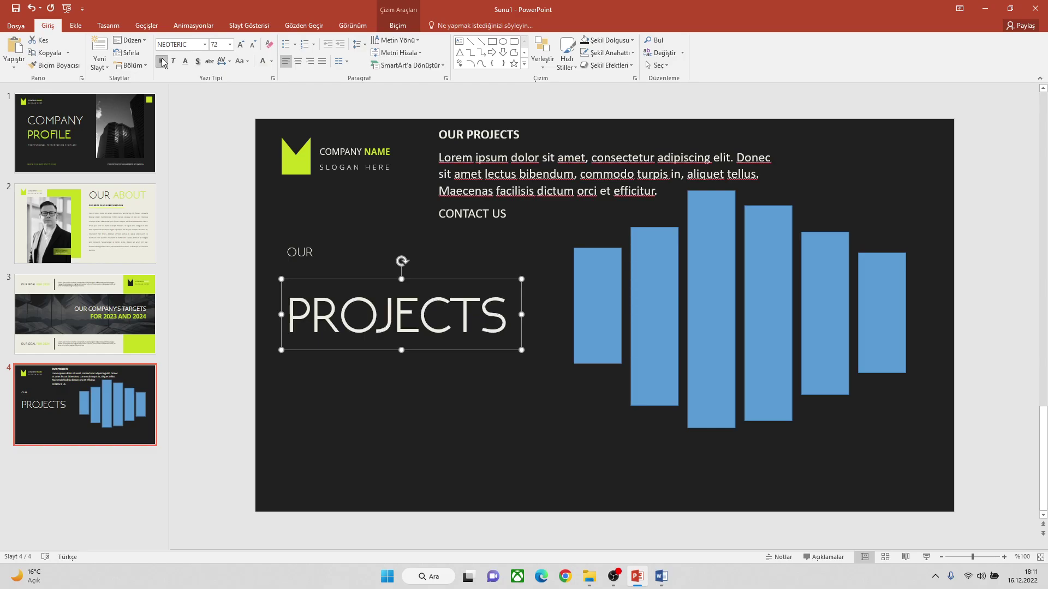
Enlarge OUR to 72 pt and move it up above PROJECTS
left_click(316, 252)
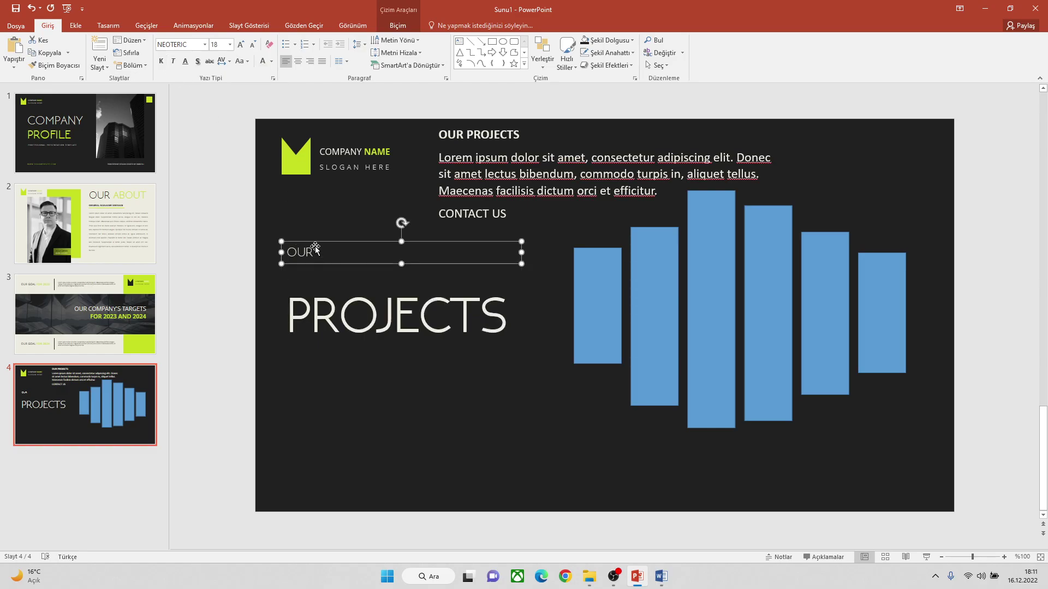
left_click(230, 45)
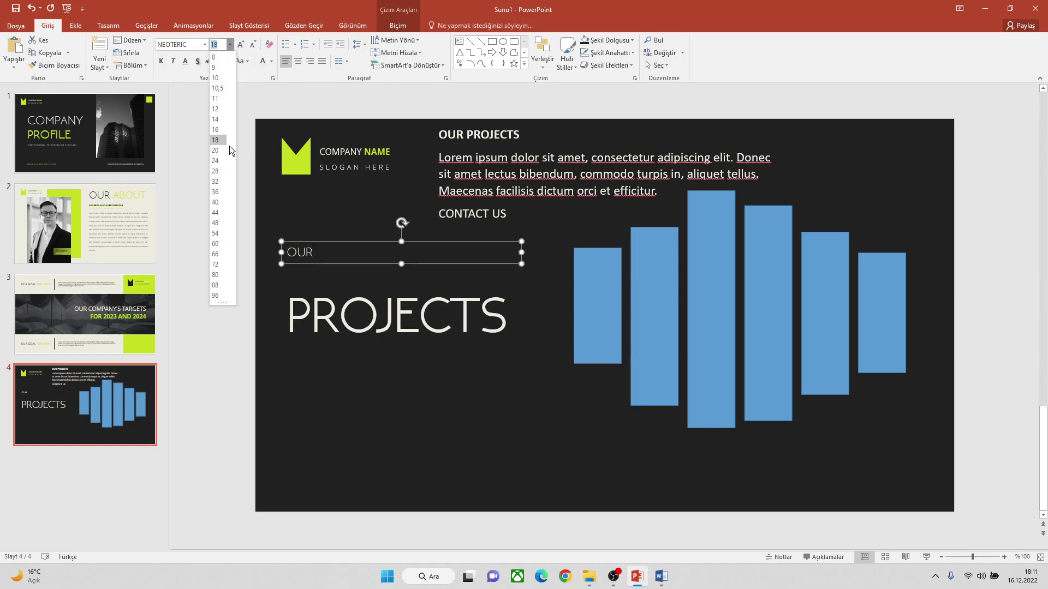
left_click(216, 264)
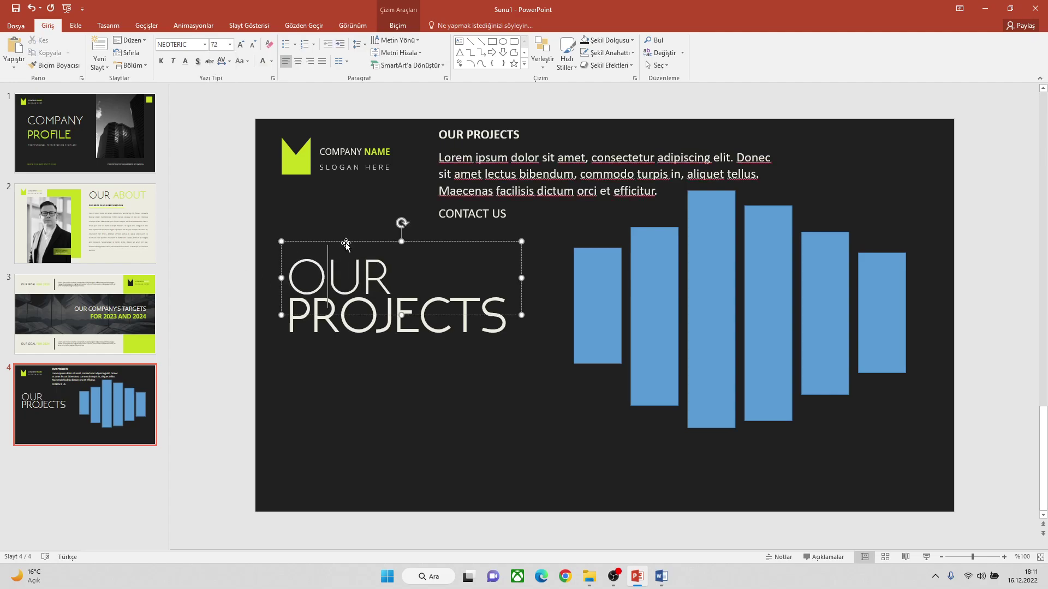
left_click_drag(345, 241, 343, 224)
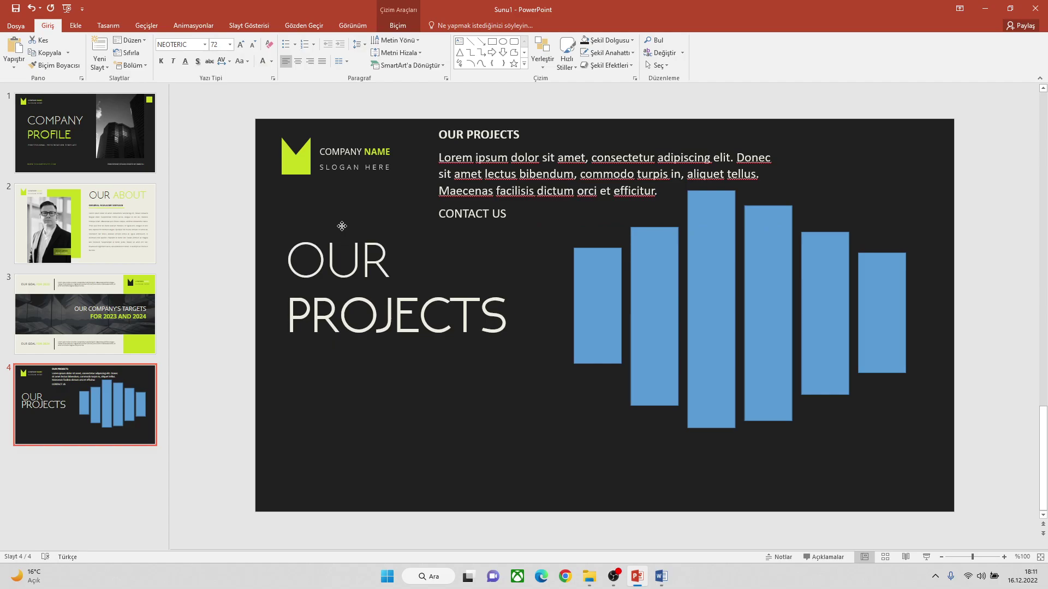
left_click(342, 226)
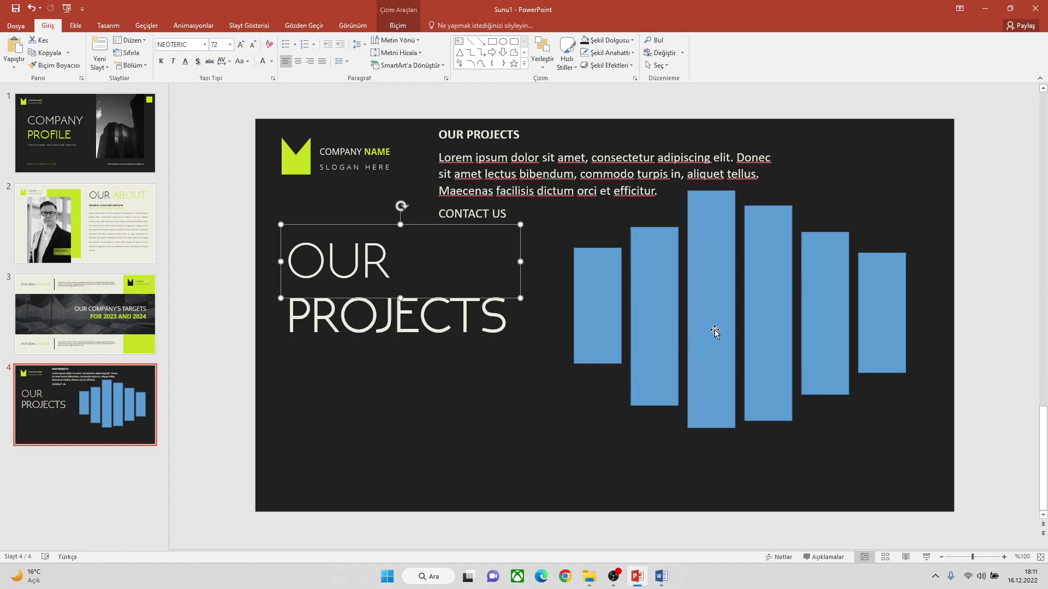
Shift the blue bar group right, shrink it from the bottom-left corner, and lower it slightly
left_click_drag(714, 330, 729, 330)
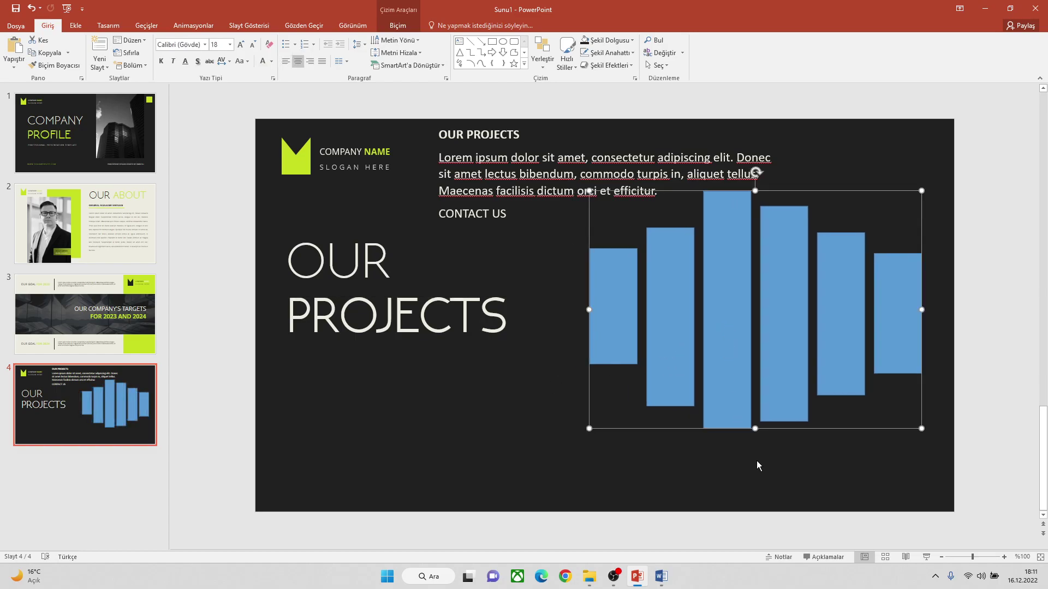
left_click_drag(589, 428, 662, 401)
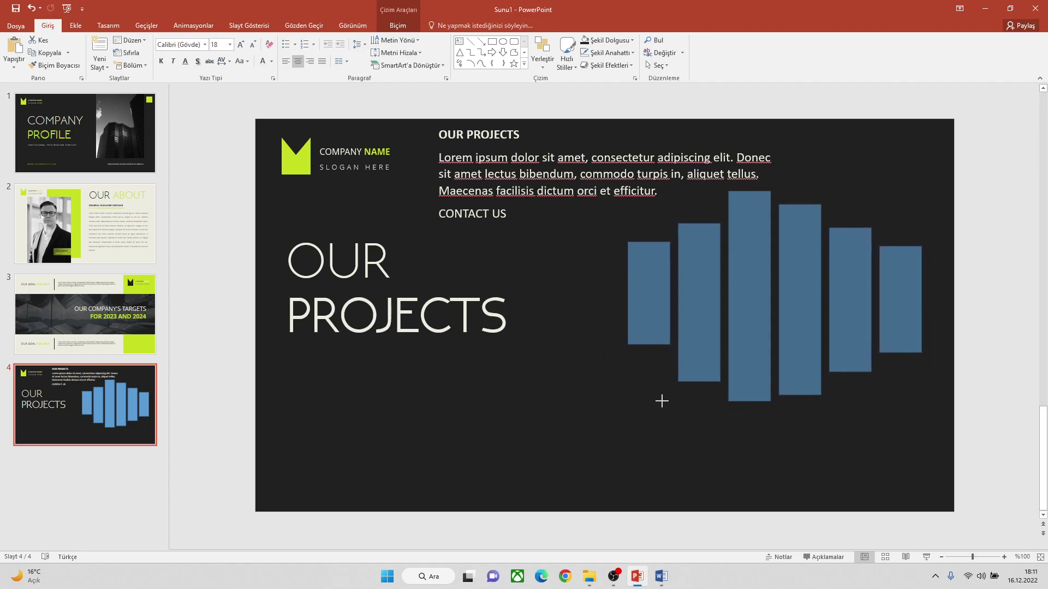
left_click_drag(749, 291, 739, 306)
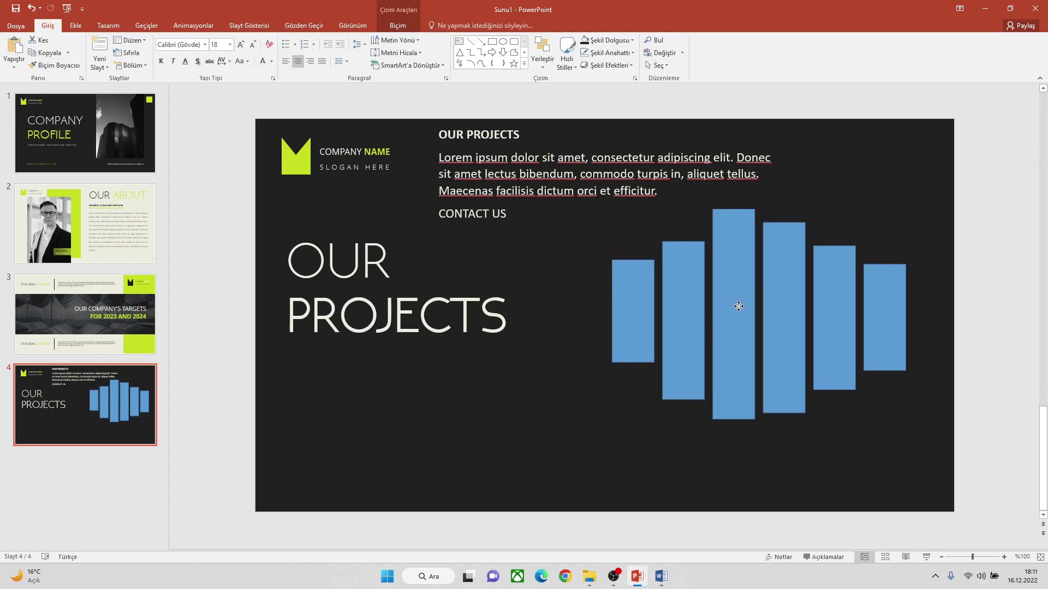
left_click_drag(738, 307, 740, 307)
Shift PROJECTS and OUR so their left edges line up
left_click(547, 309)
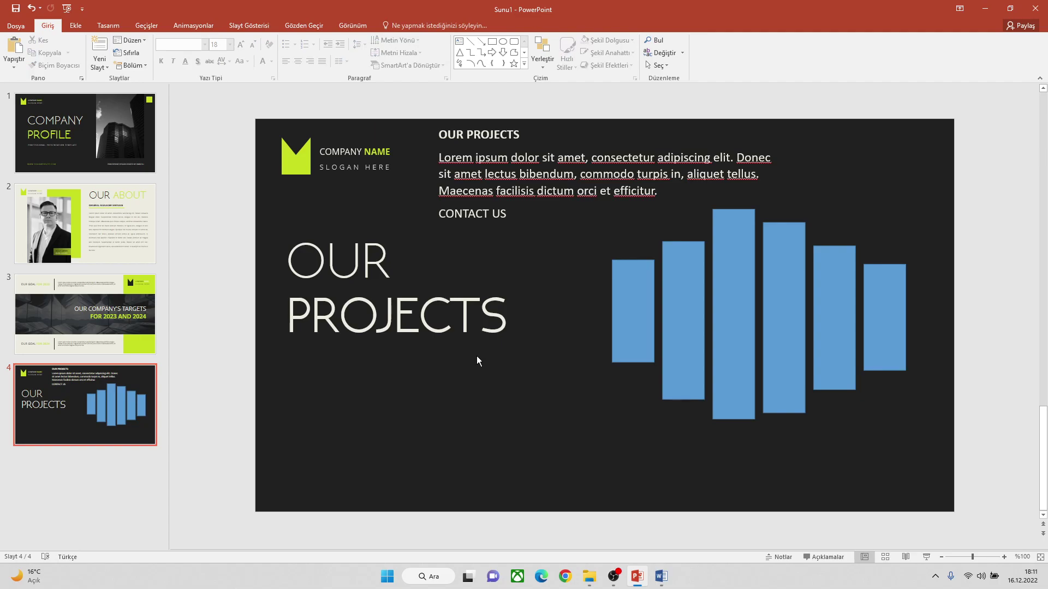
left_click(493, 345)
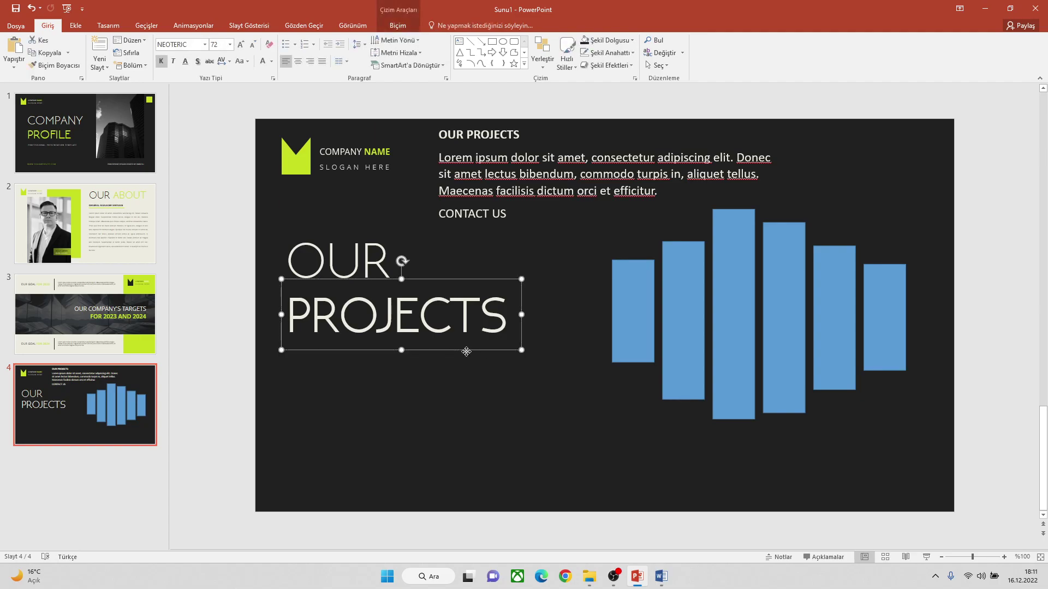
left_click_drag(465, 351, 478, 356)
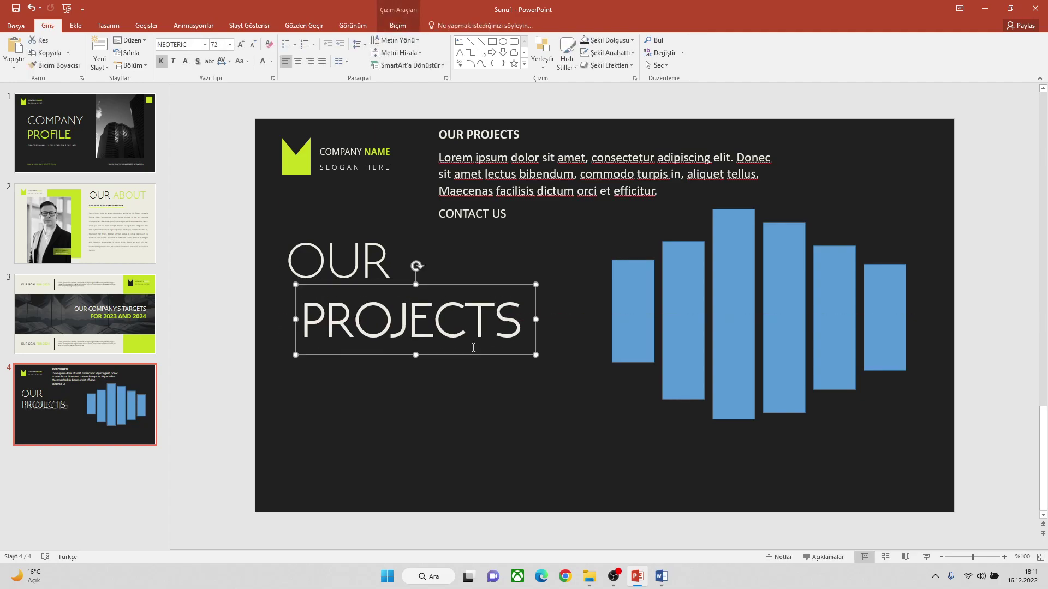
left_click(398, 268)
left_click_drag(389, 225, 401, 225)
Colour the PROJECTS headline lime green
left_click(427, 341)
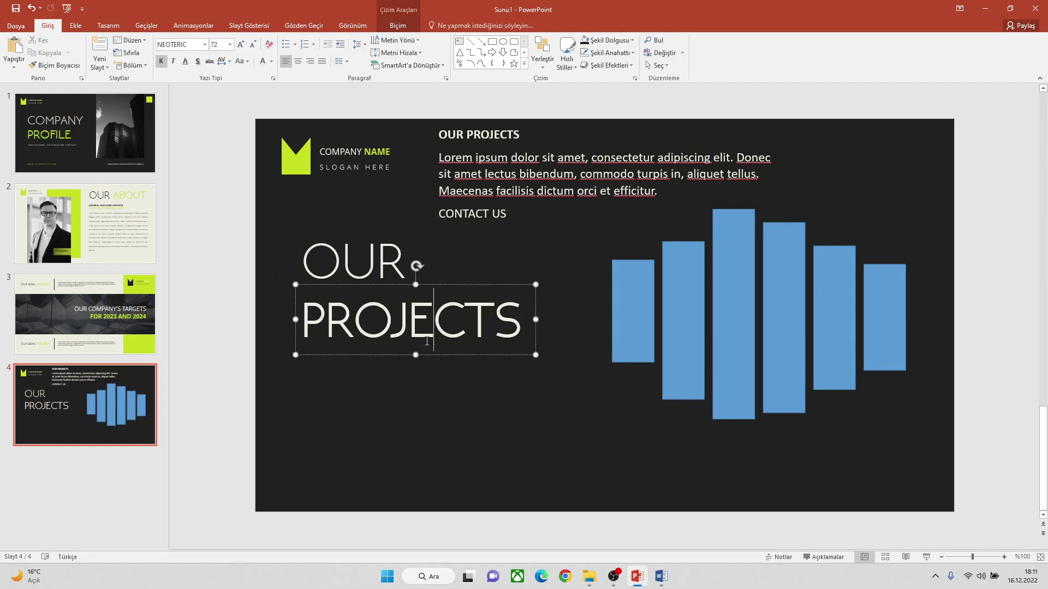
left_click(452, 281)
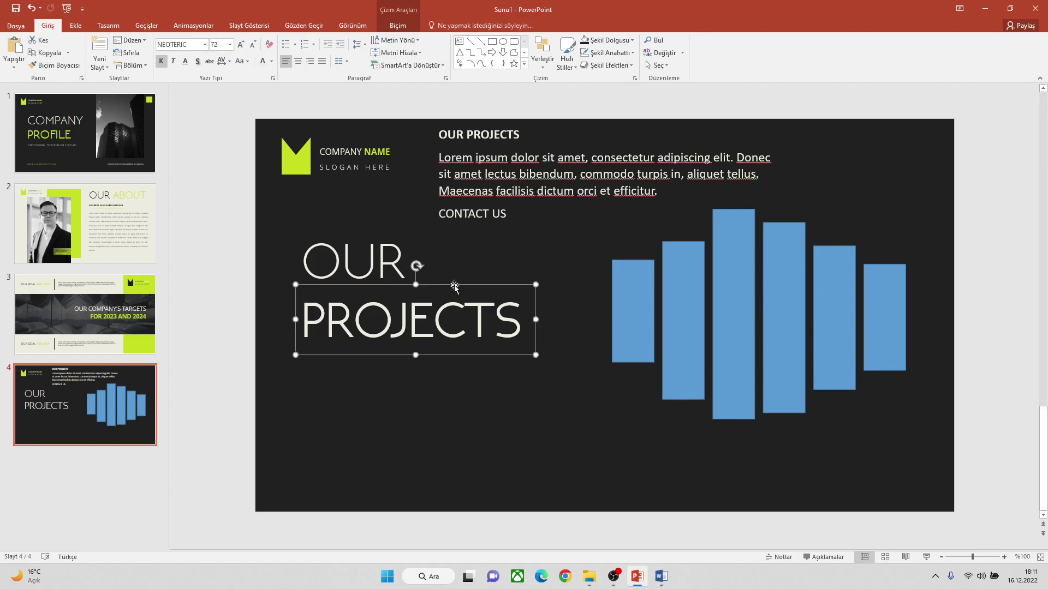
left_click(272, 61)
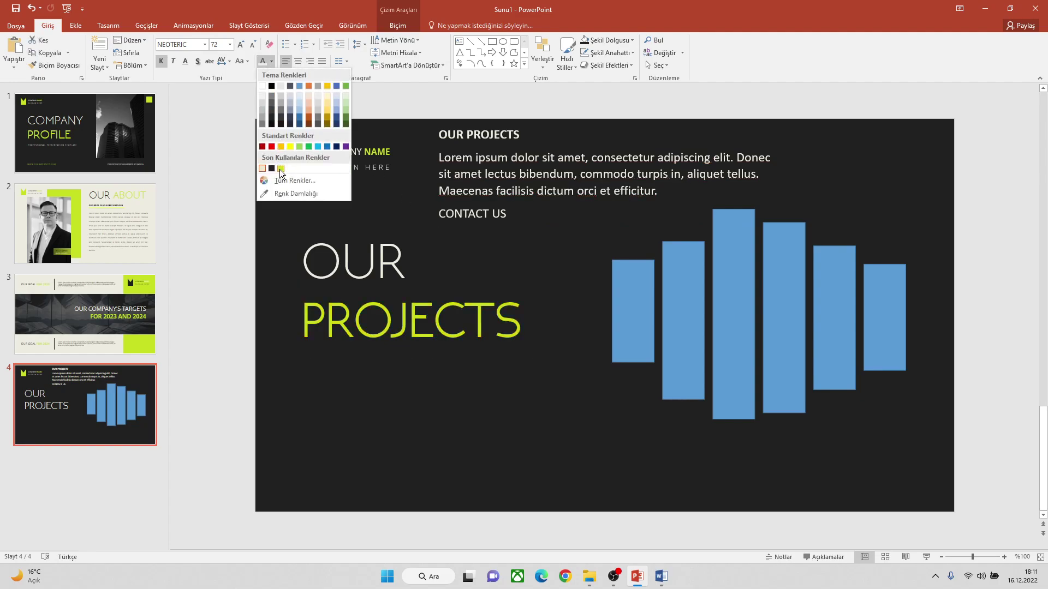
left_click(281, 170)
left_click(572, 223)
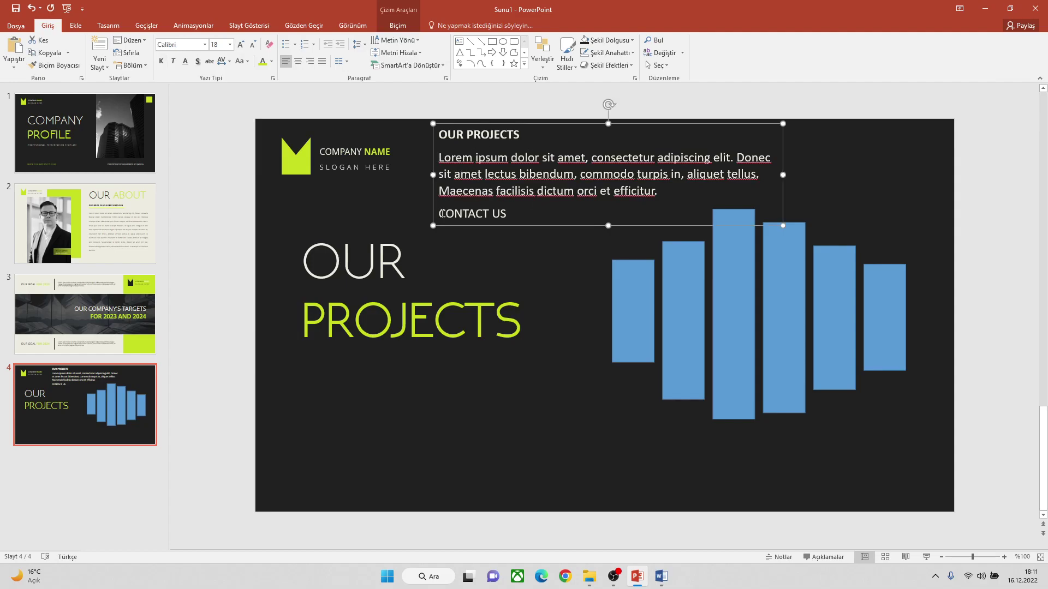
Copy the CONTACT US line into a new text box drawn below PROJECTS
left_click_drag(440, 214, 507, 213)
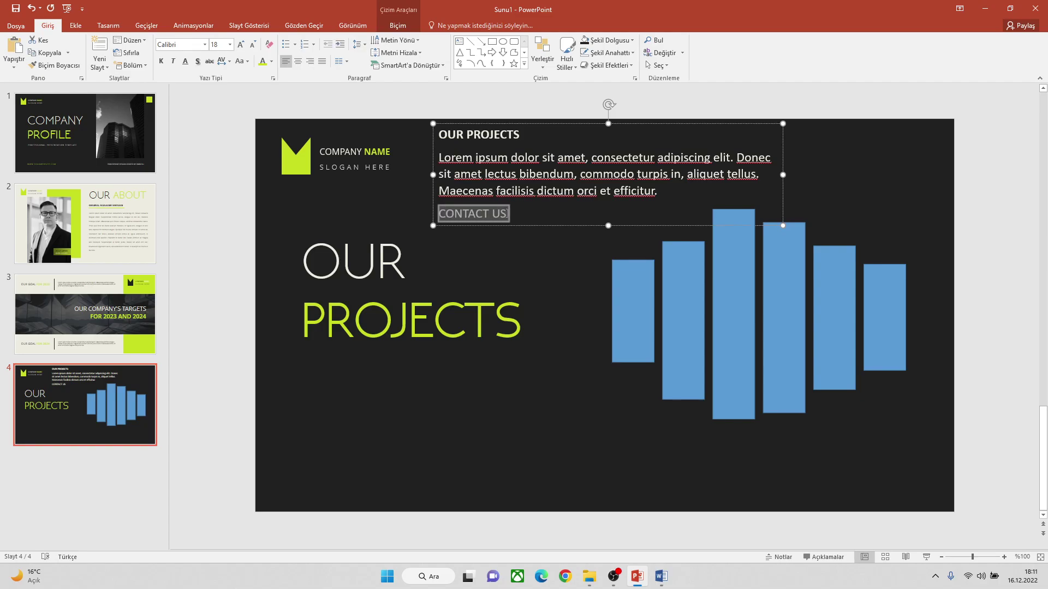
left_click(76, 25)
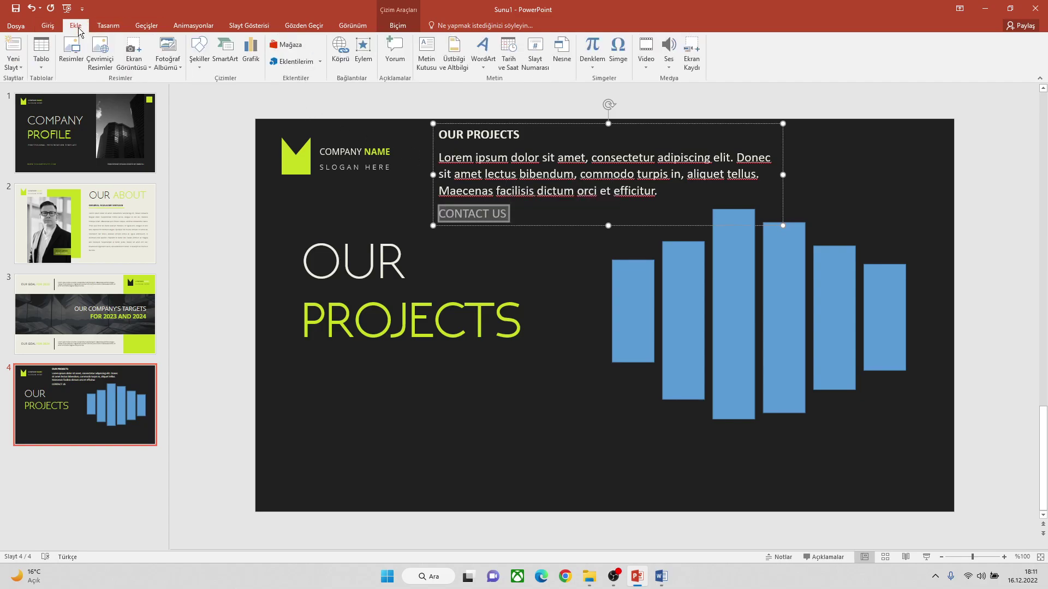
right_click(487, 217)
left_click(519, 240)
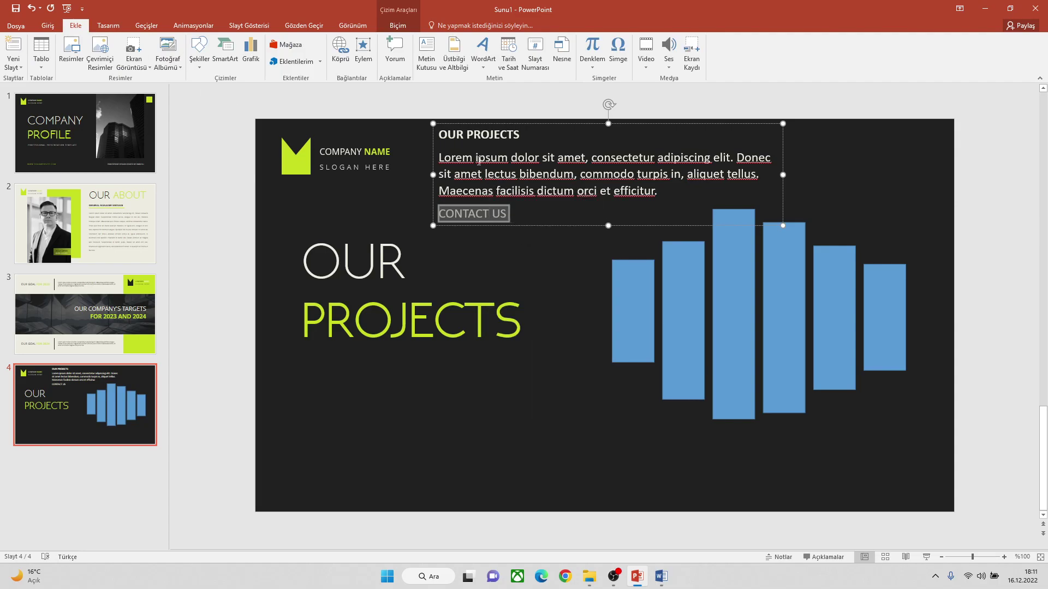
left_click(426, 55)
left_click_drag(385, 372, 478, 394)
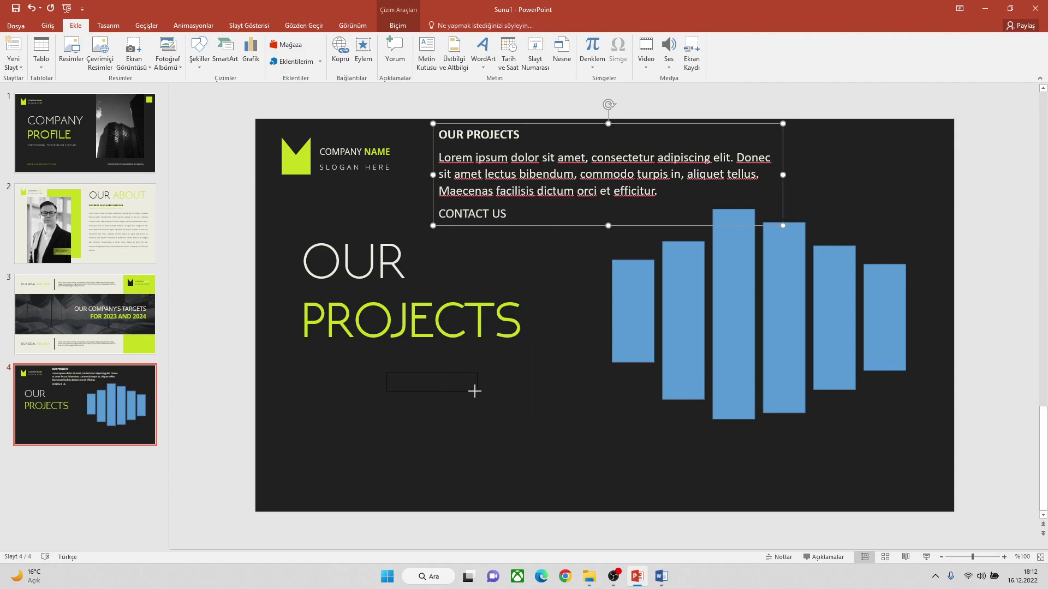
right_click(437, 382)
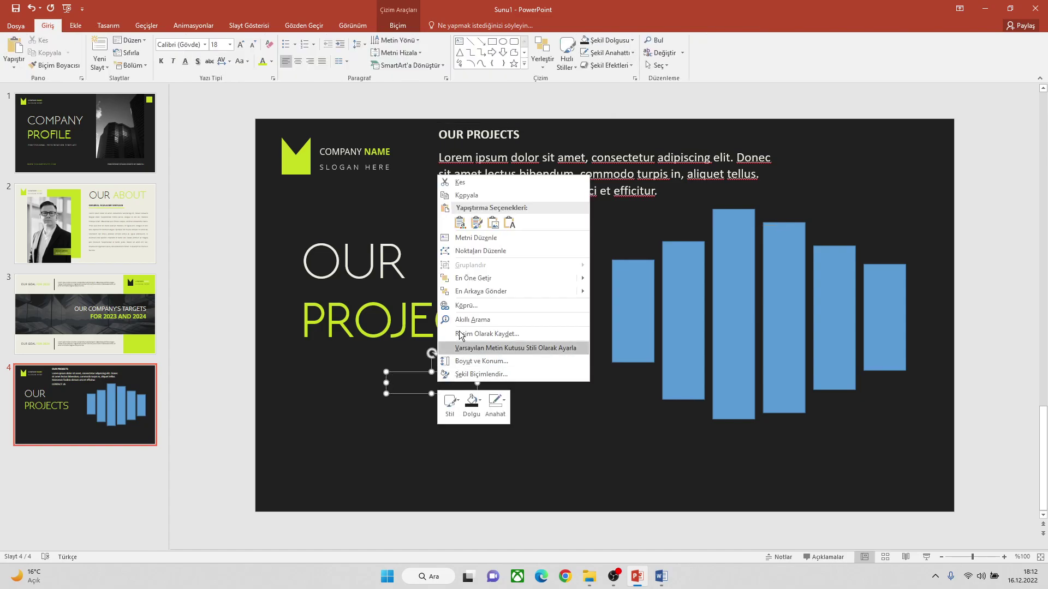
left_click(459, 221)
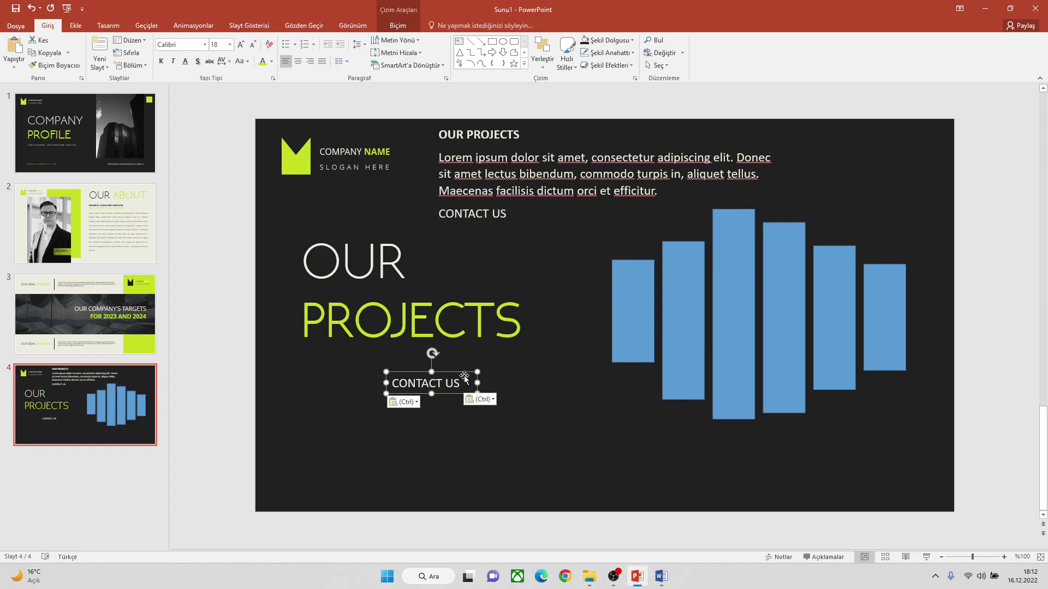
left_click_drag(464, 375, 455, 375)
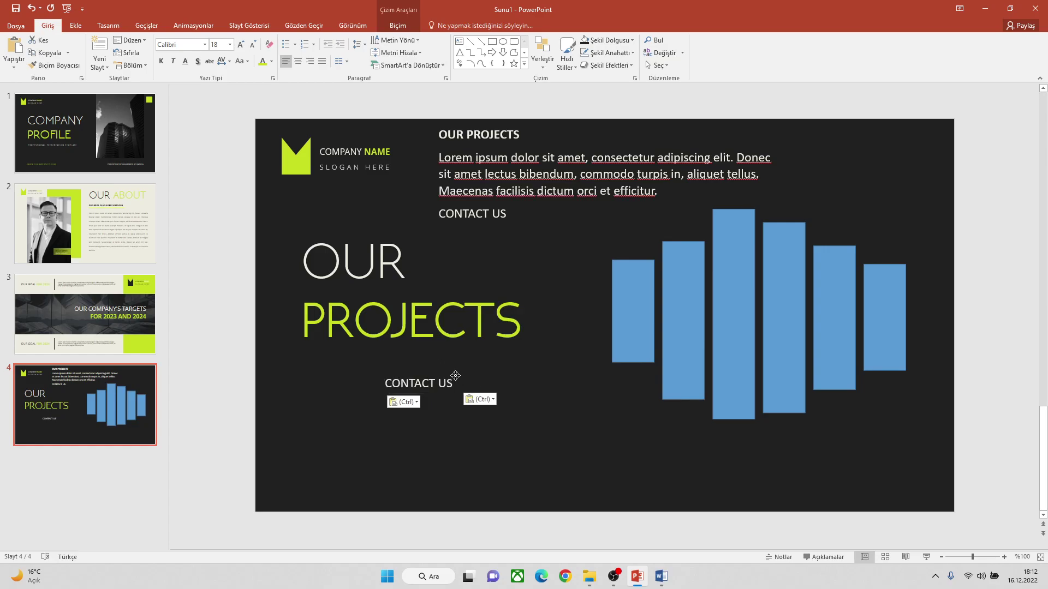
Set CONTACT US to Open Sans Light 11 pt with wide spacing, placed near the lower left
left_click(205, 47)
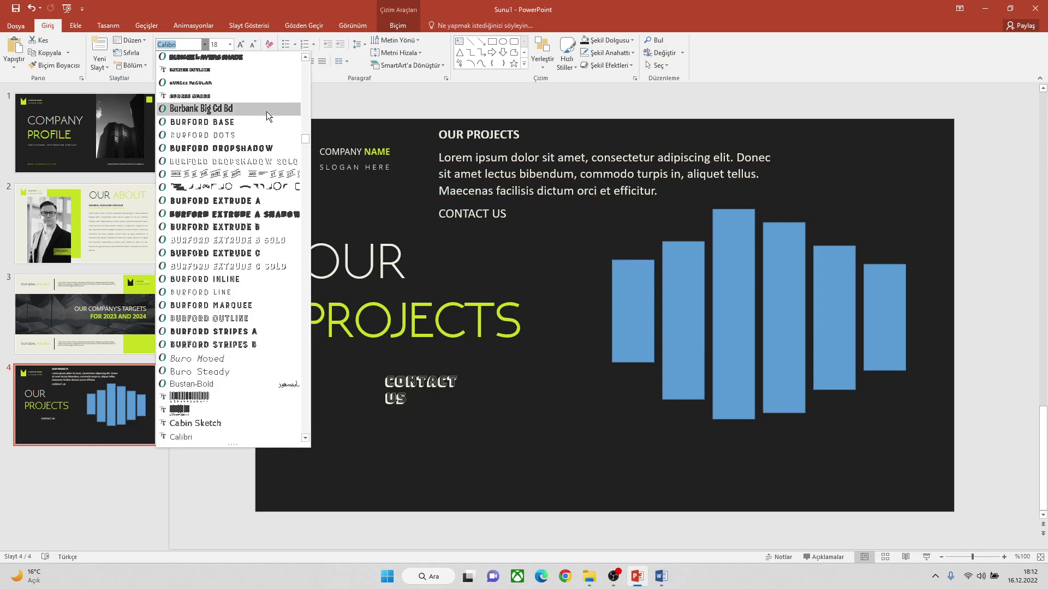
left_click_drag(306, 83, 307, 60)
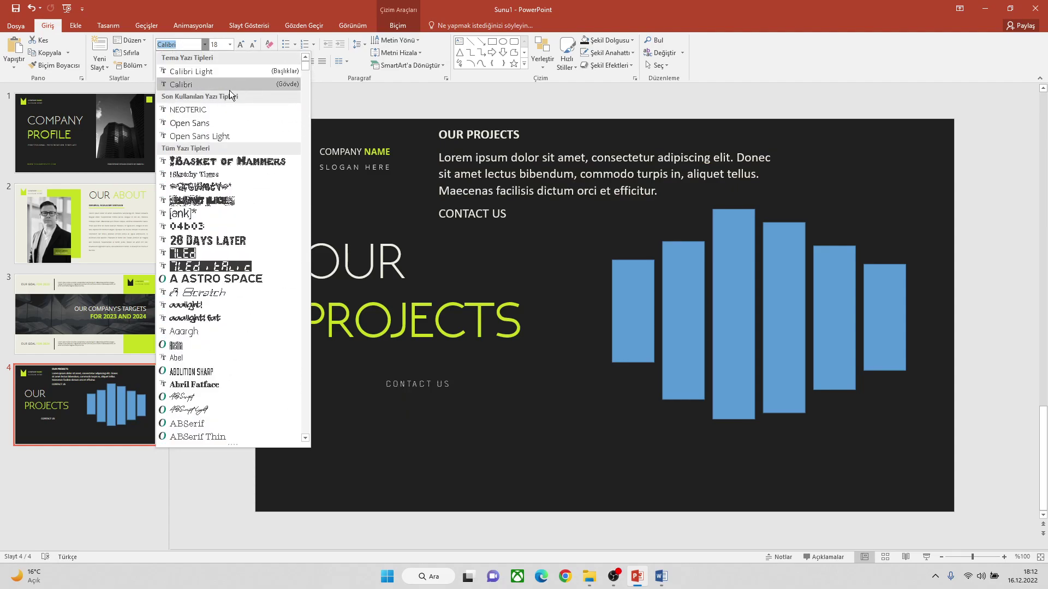
left_click(208, 137)
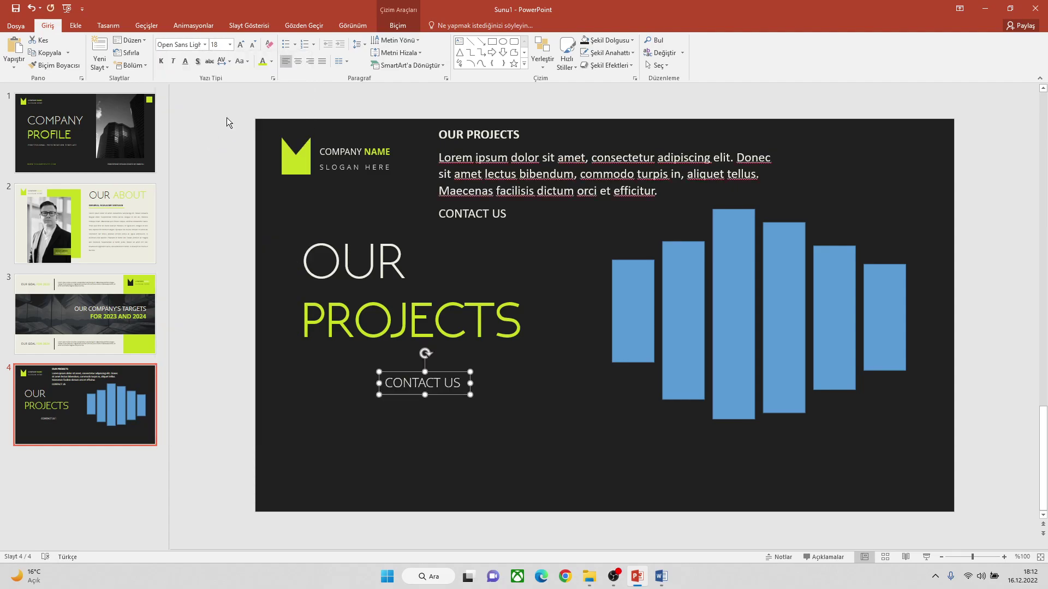
left_click(230, 45)
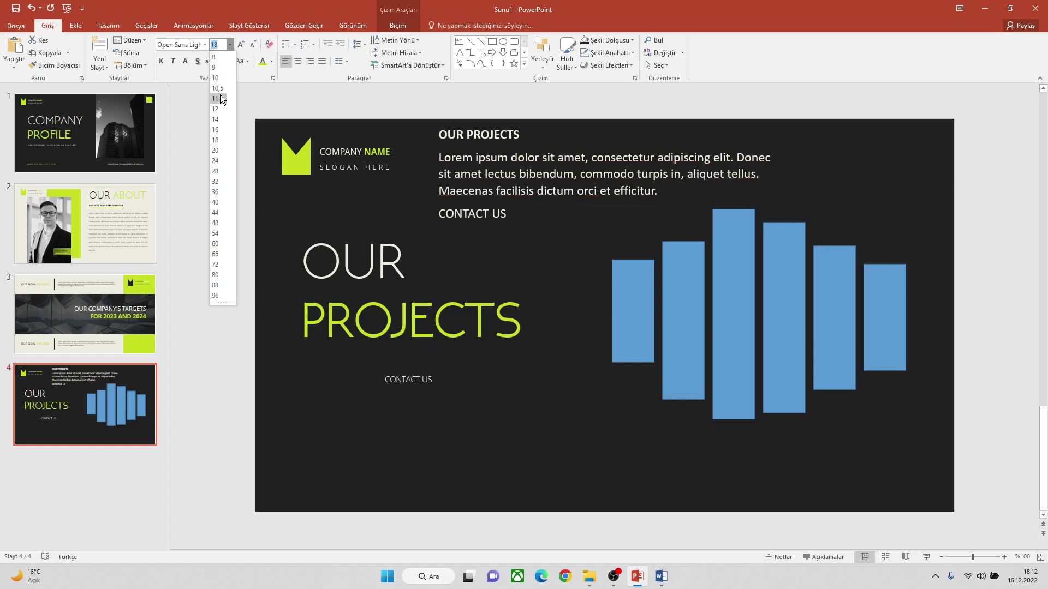
left_click(221, 98)
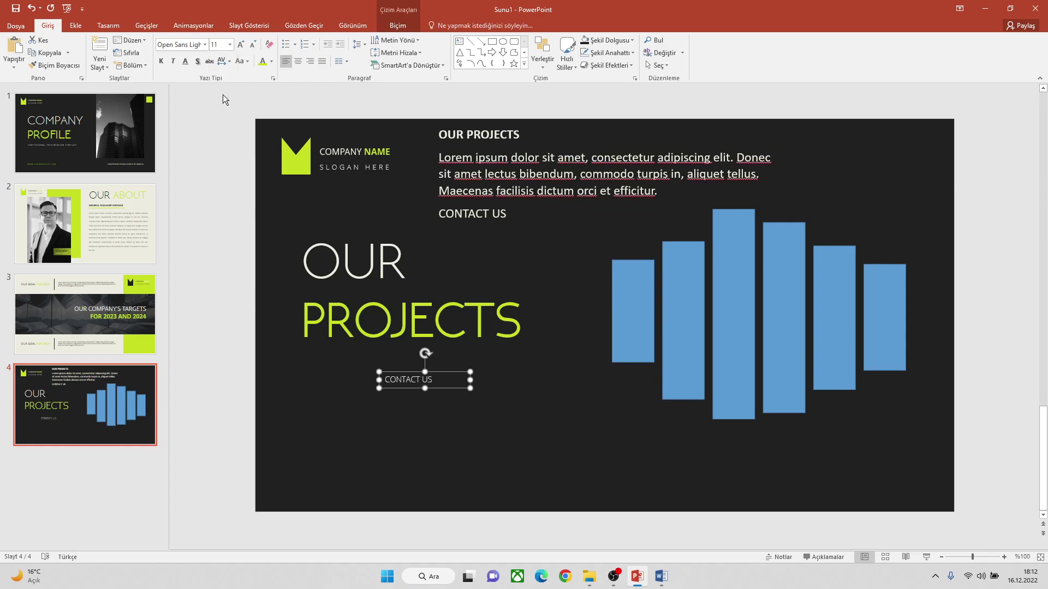
left_click(221, 66)
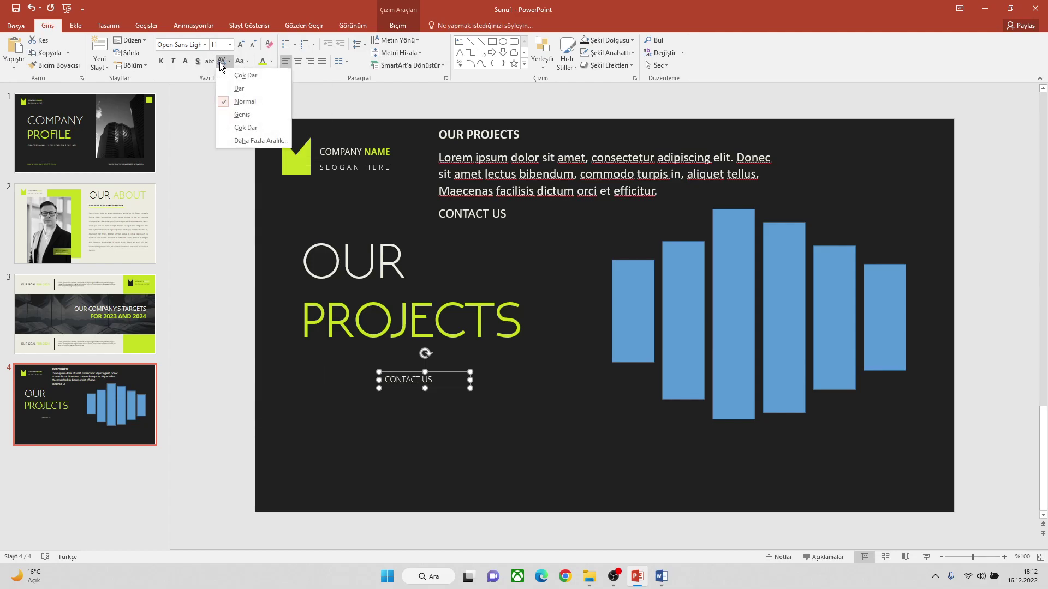
left_click(237, 115)
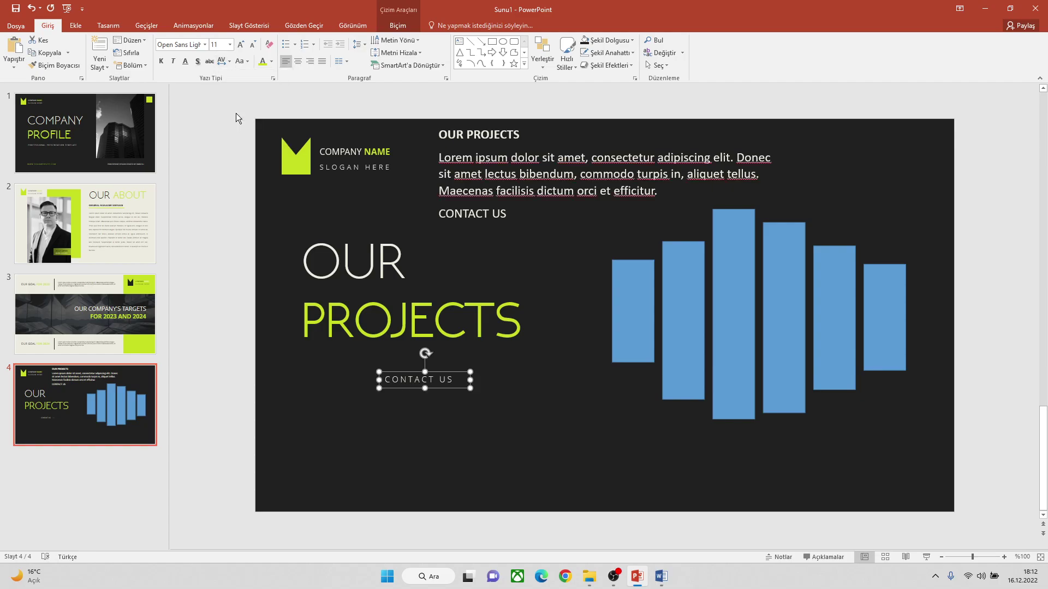
left_click(161, 63)
left_click(161, 62)
left_click_drag(442, 371, 405, 372)
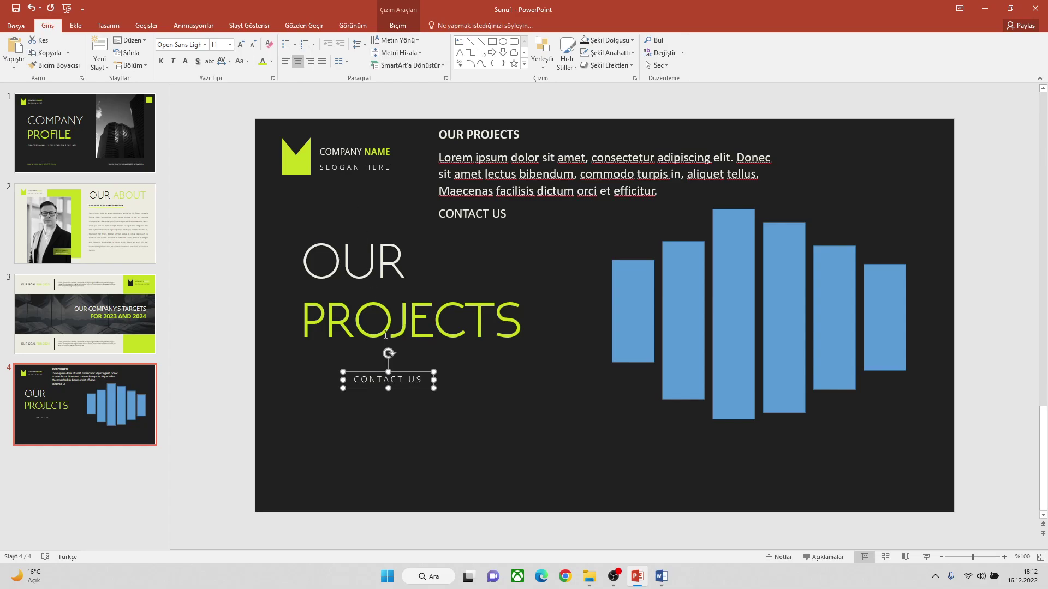
left_click_drag(410, 376, 363, 411)
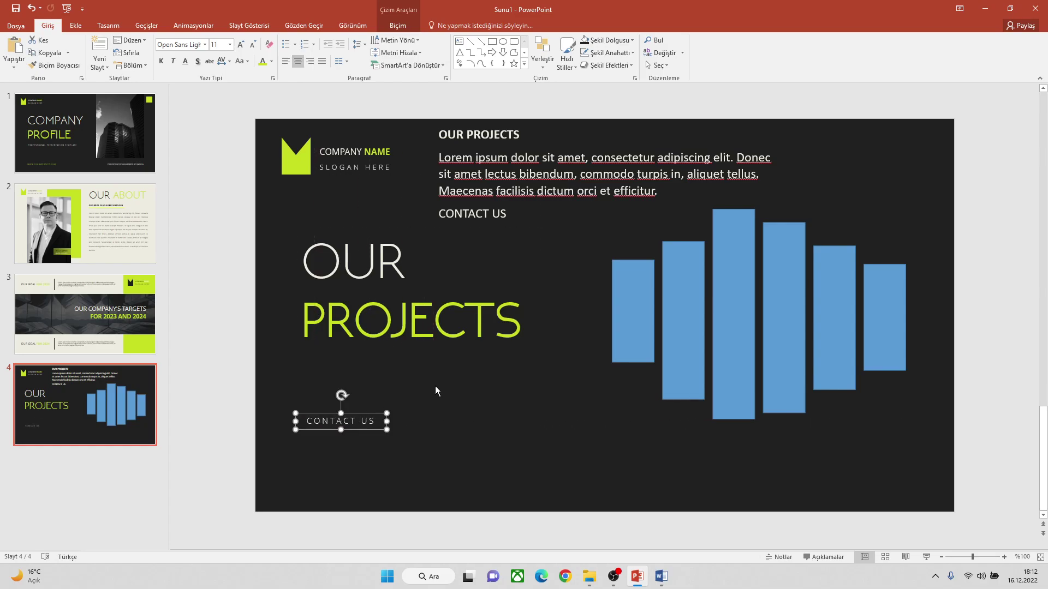
left_click(446, 385)
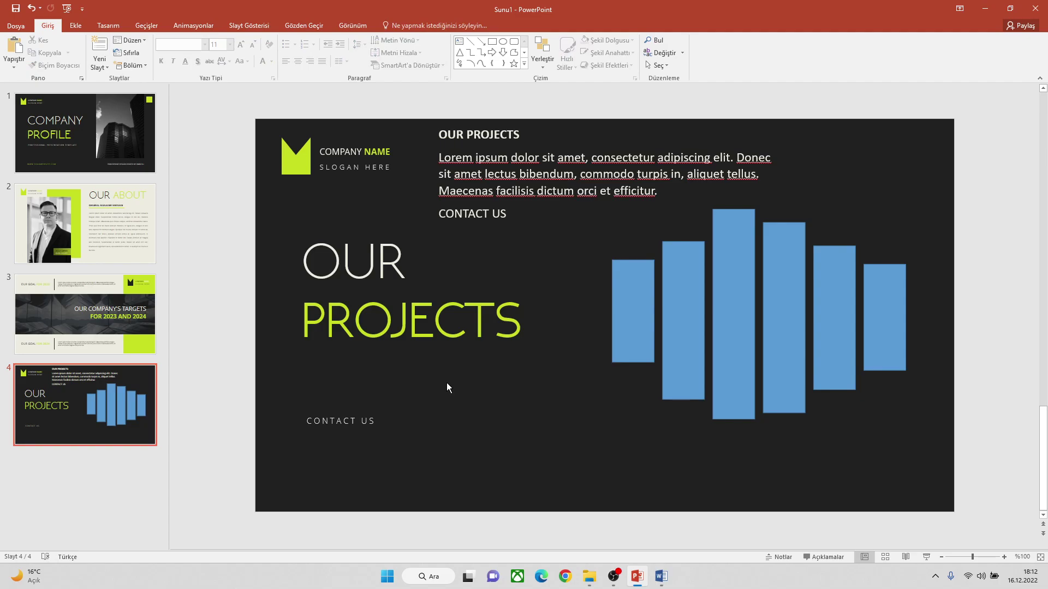
Delete the CONTACT US and OUR PROJECTS lines from the pasted text block
left_click_drag(512, 216, 434, 218)
key("BackSpace")
key("BackSpace")
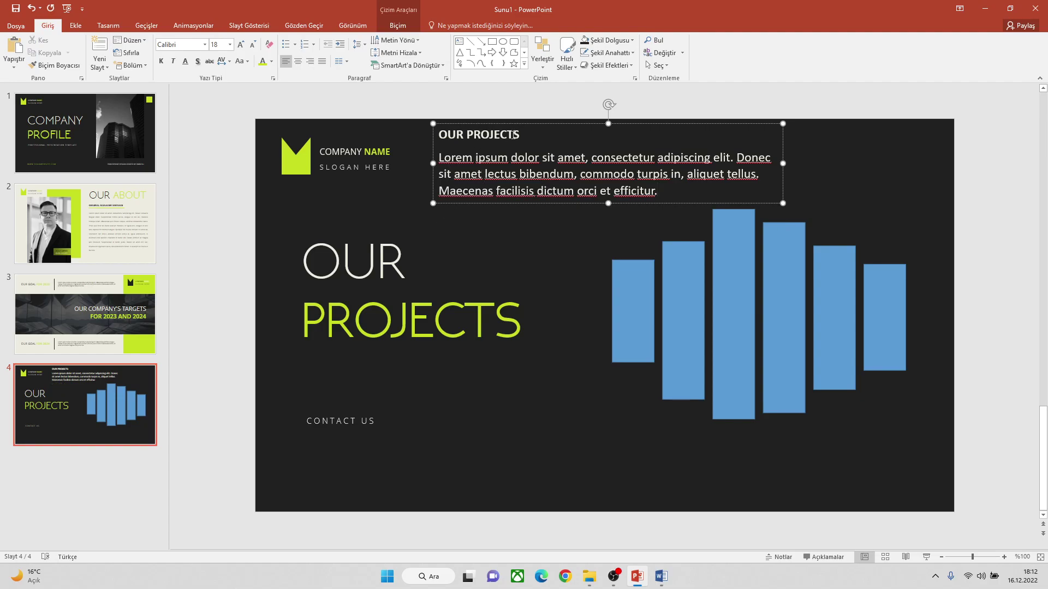
left_click_drag(534, 133, 424, 136)
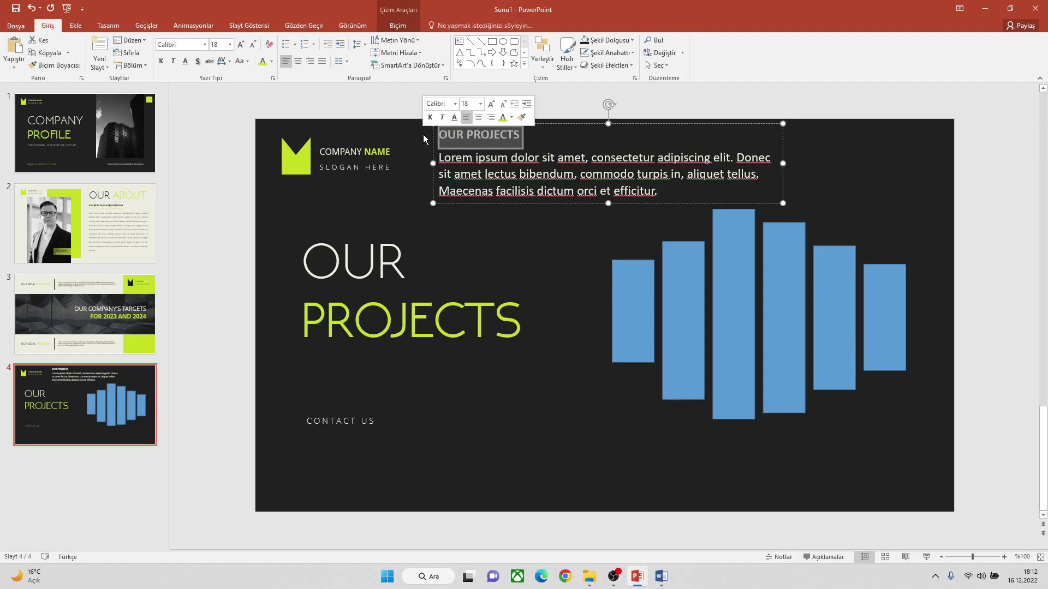
key("Delete")
key("Delete")
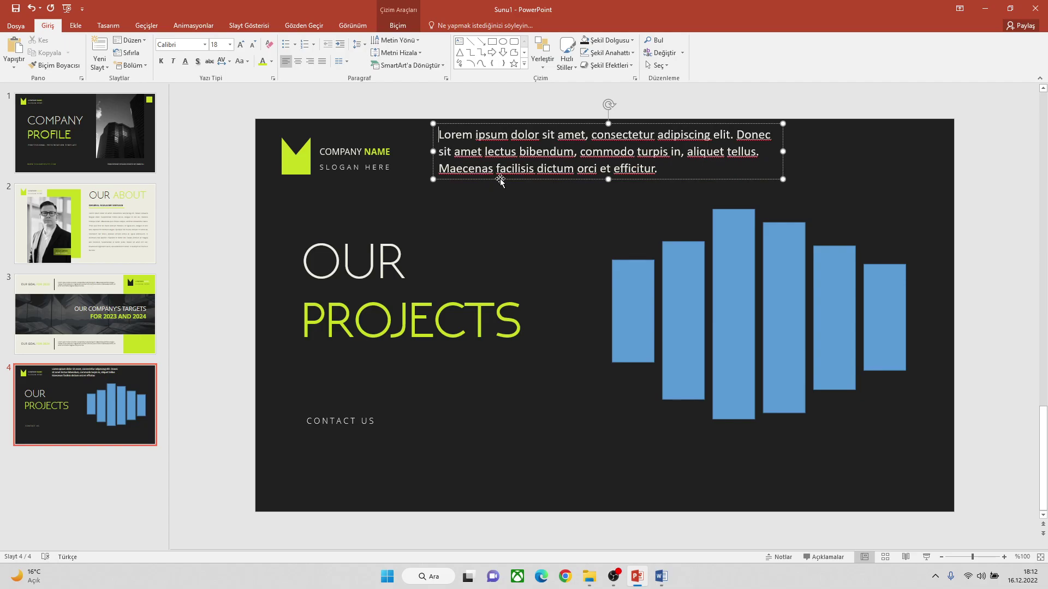
Set the remaining body text to Open Sans at 11 pt
left_click_drag(500, 182, 483, 190)
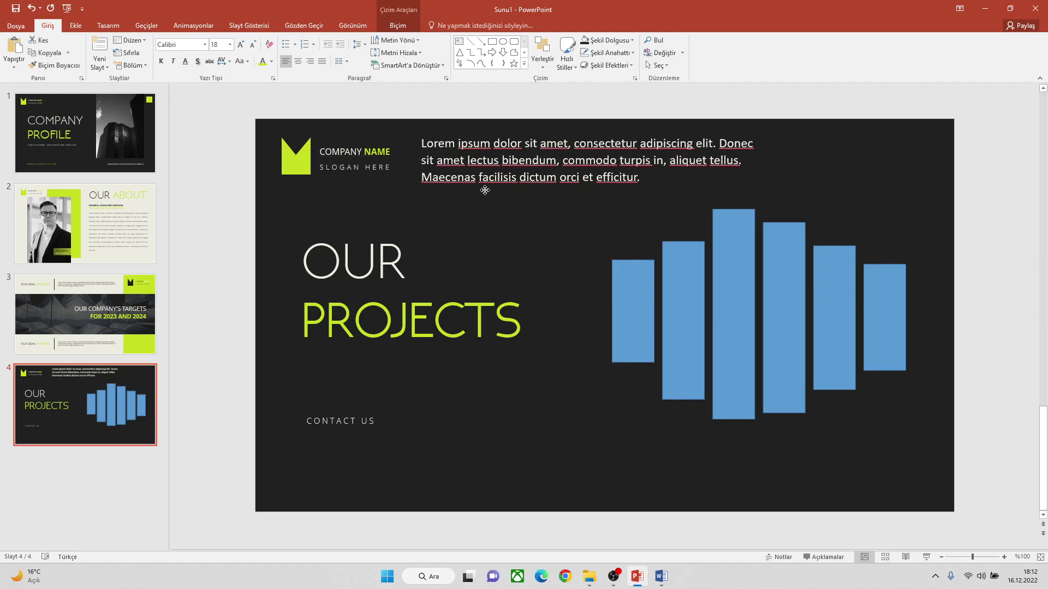
left_click(206, 44)
scroll(261, 163, "up", 10)
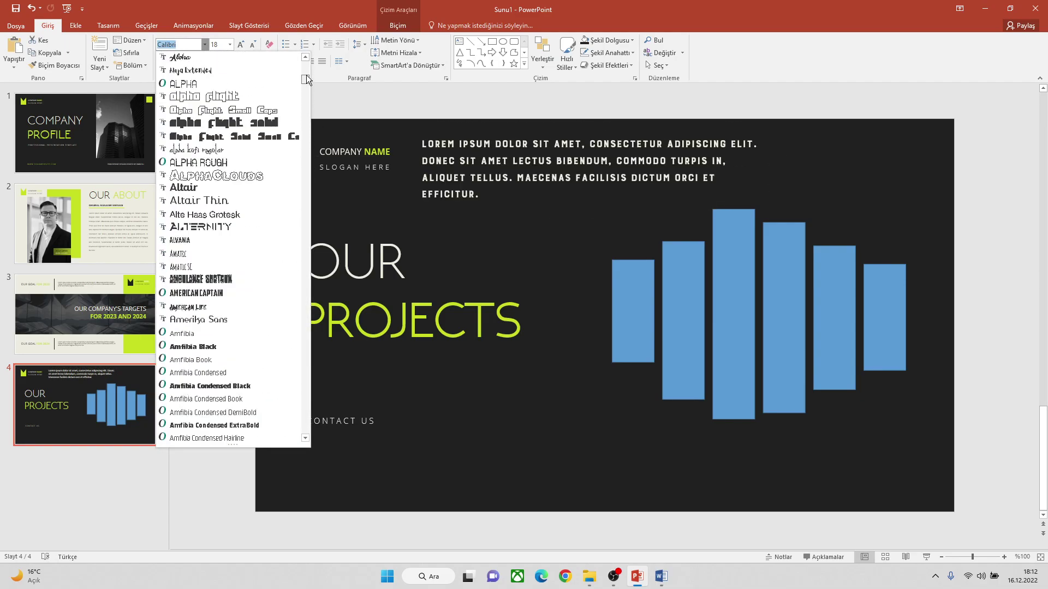
scroll(288, 64, "up", 5)
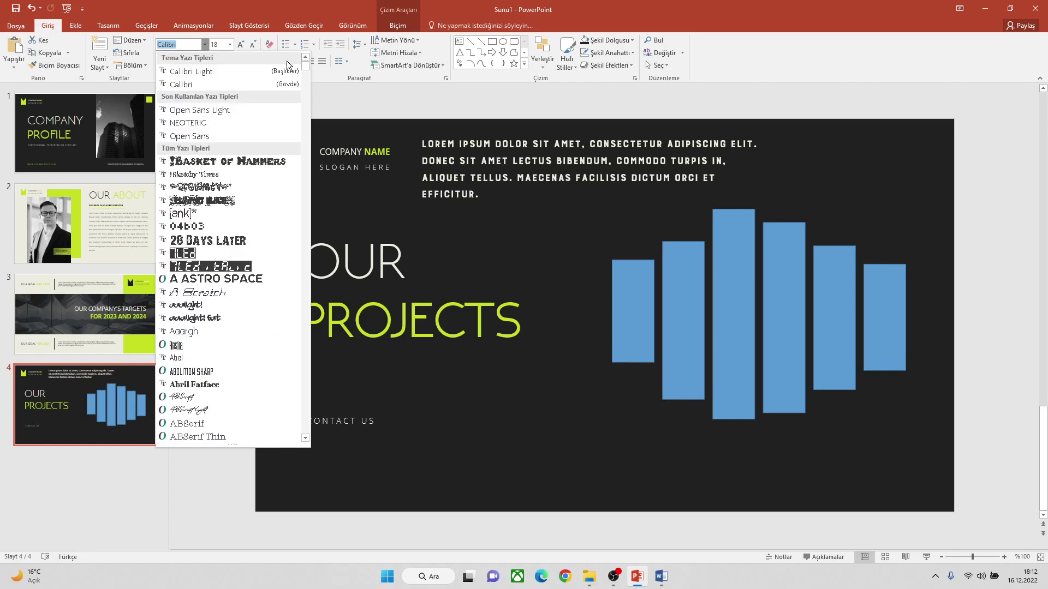
left_click(206, 137)
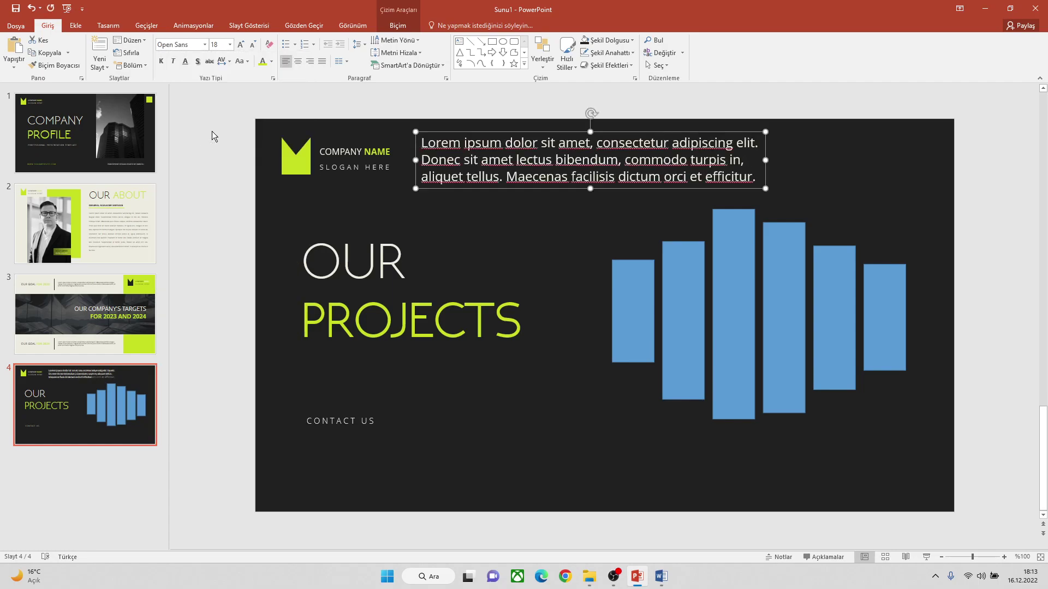
left_click(230, 44)
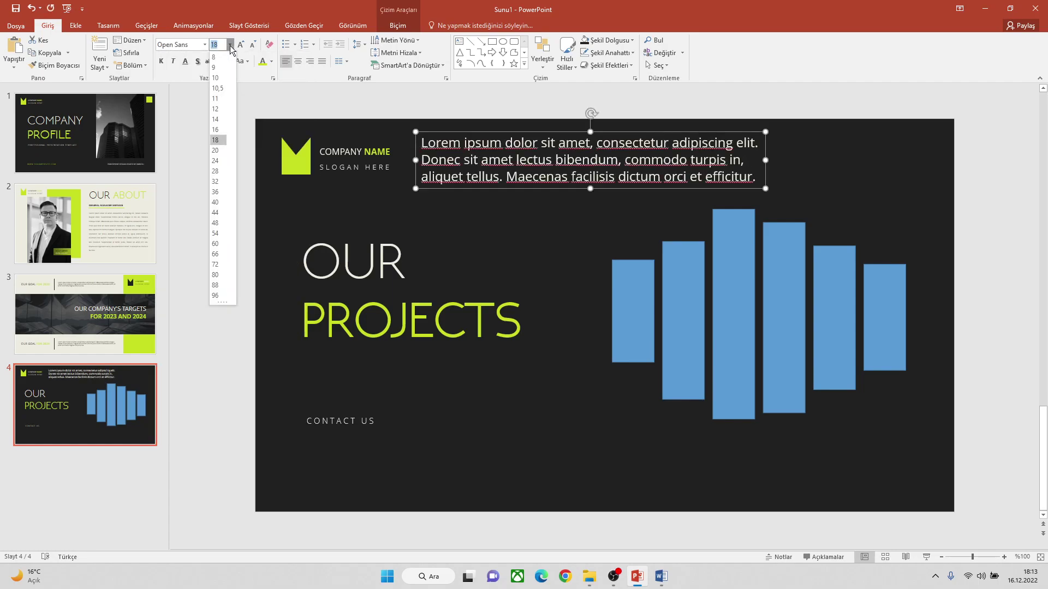
left_click(219, 99)
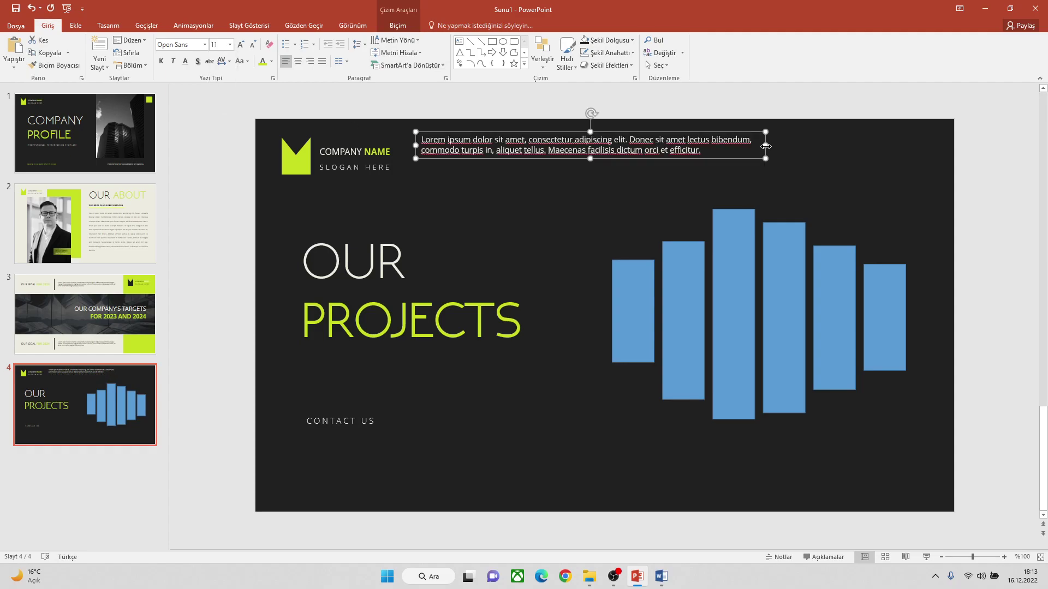
Narrow the body text box, move it below PROJECTS, and make it Open Sans Light 10
left_click_drag(765, 147, 653, 148)
left_click_drag(568, 133, 451, 348)
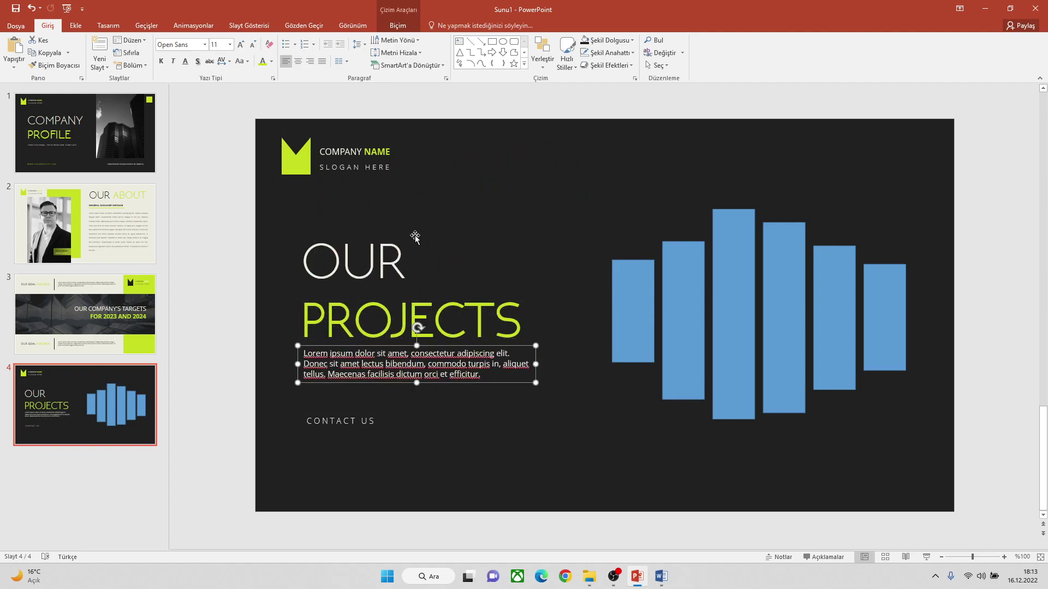
left_click(205, 45)
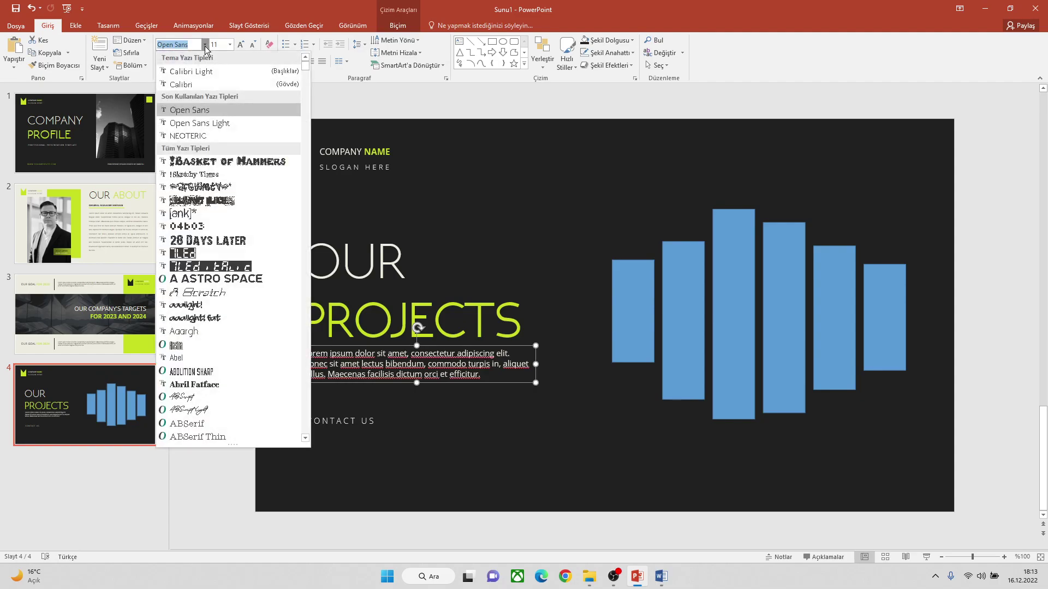
left_click(204, 124)
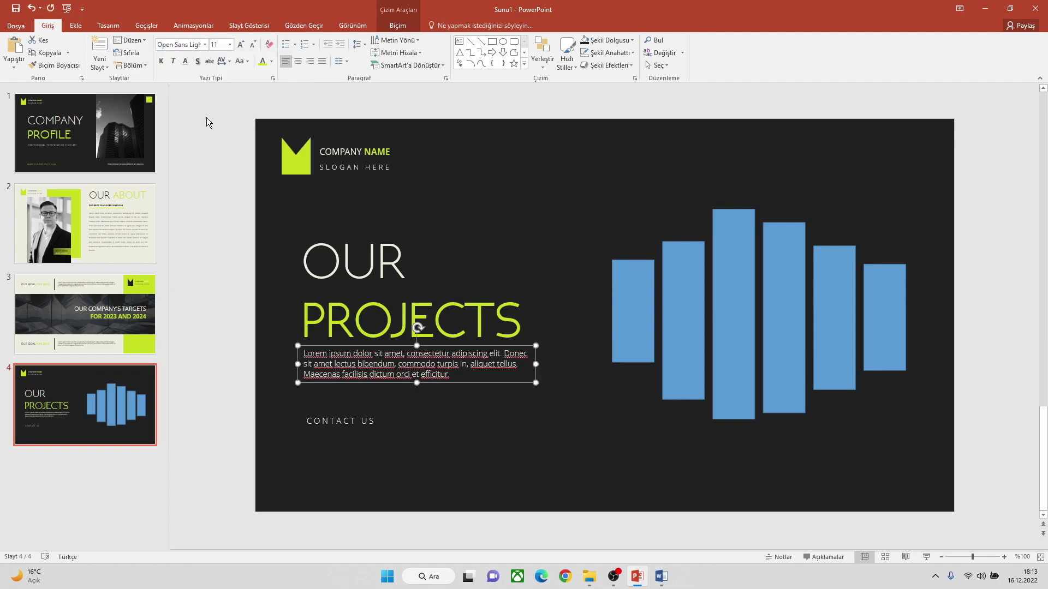
left_click(252, 44)
left_click(252, 44)
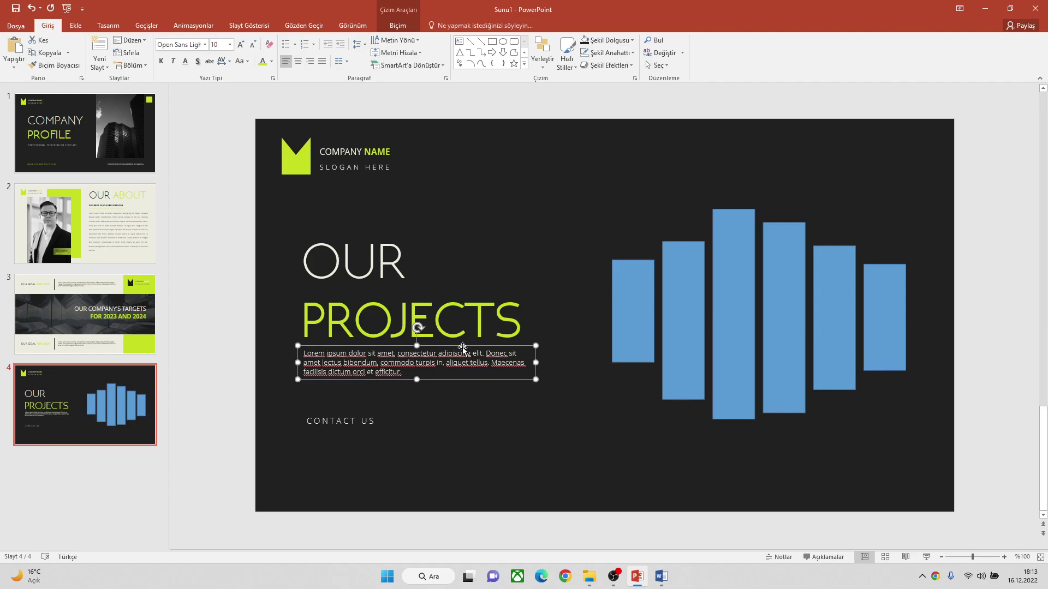
left_click_drag(462, 347, 462, 349)
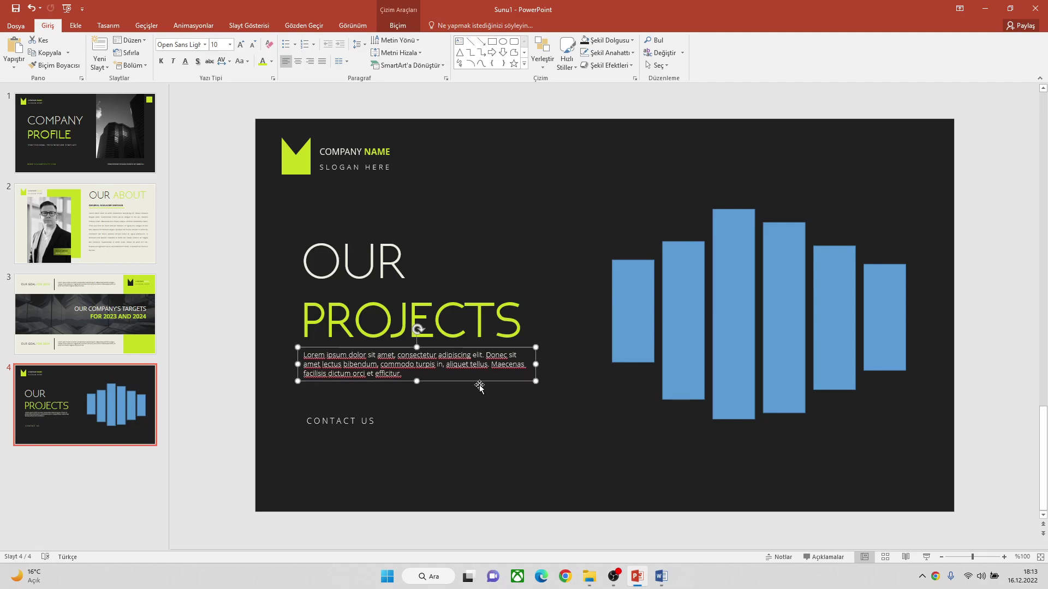
left_click(499, 421)
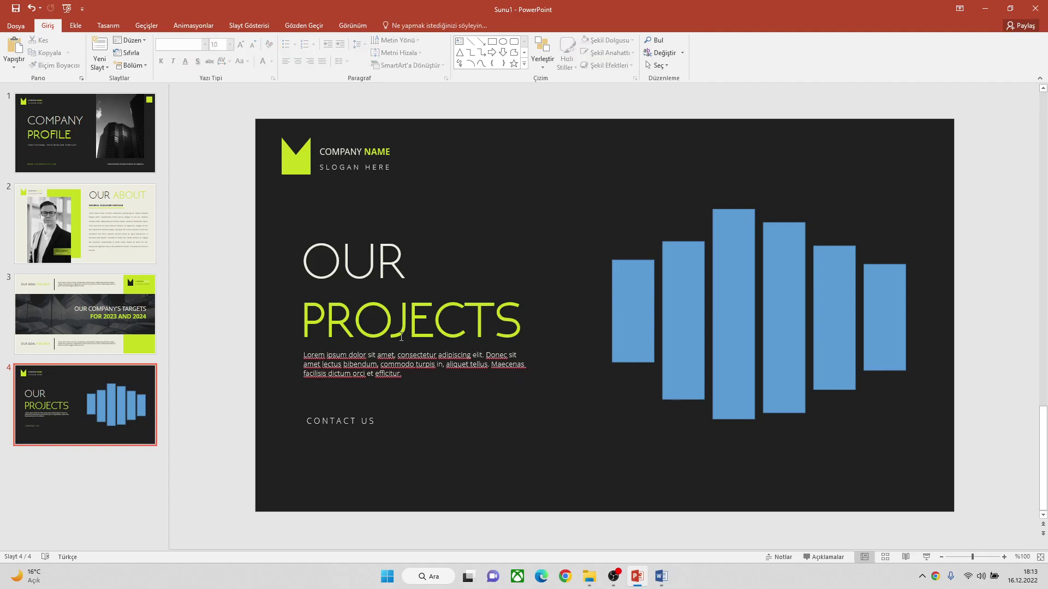
Move OUR and PROJECTS up and tuck the body text just beneath PROJECTS
left_click(398, 277)
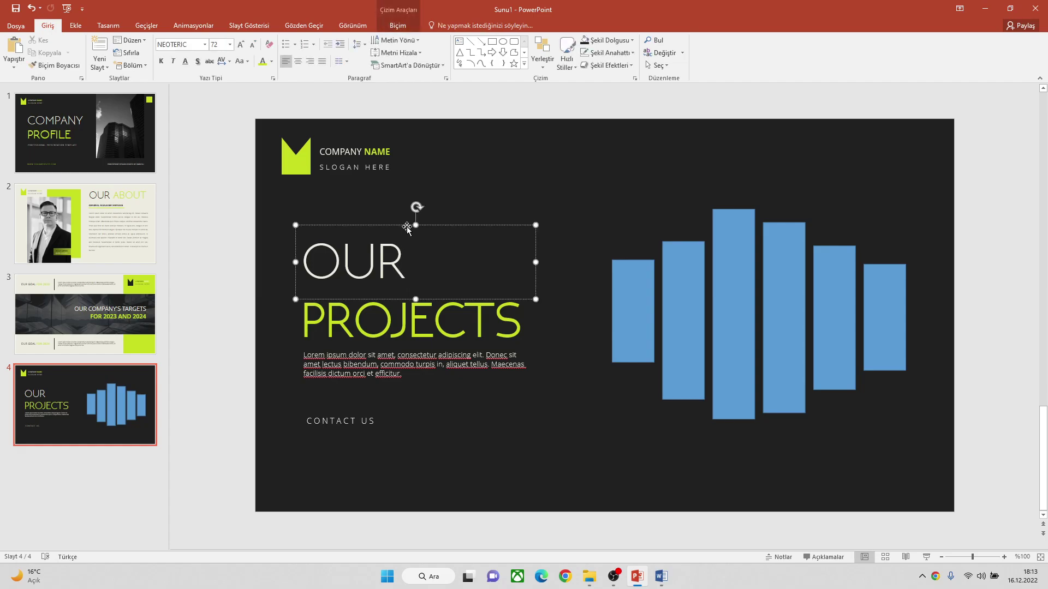
left_click_drag(407, 224, 406, 207)
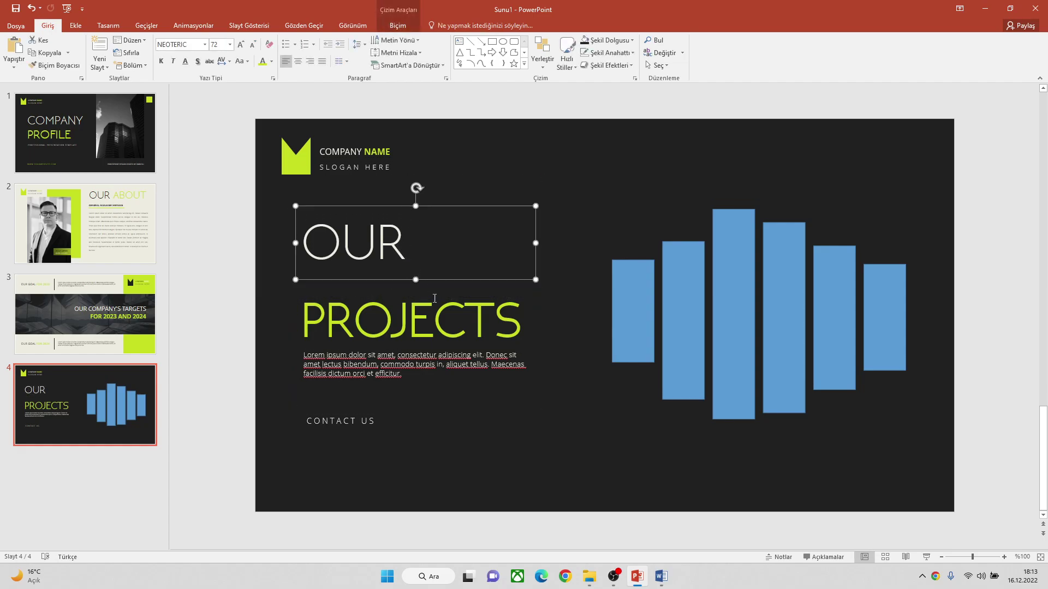
left_click(451, 288)
left_click_drag(450, 284, 451, 259)
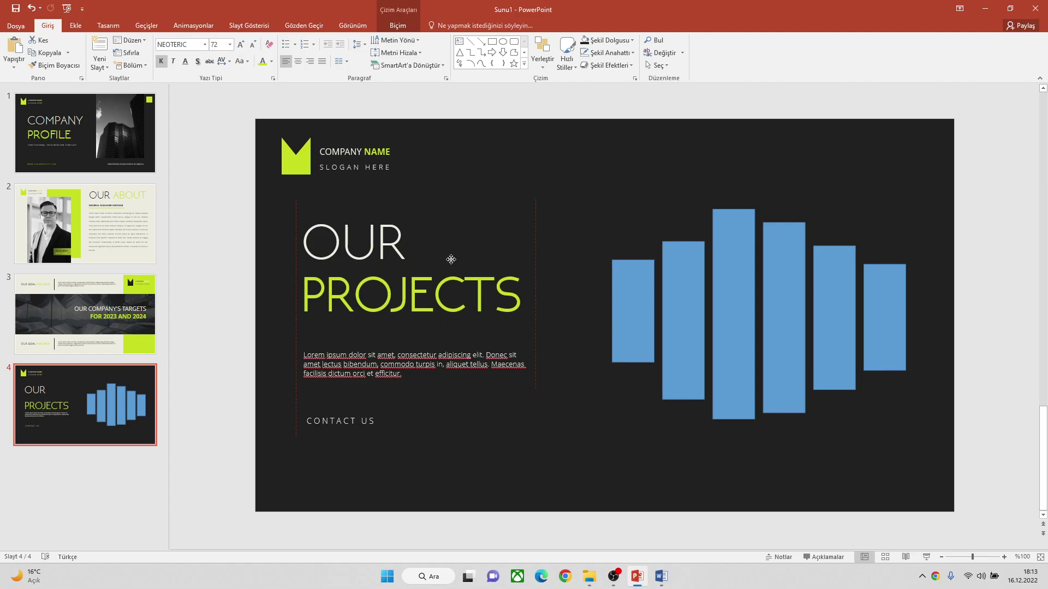
left_click(441, 349)
left_click_drag(441, 349, 441, 342)
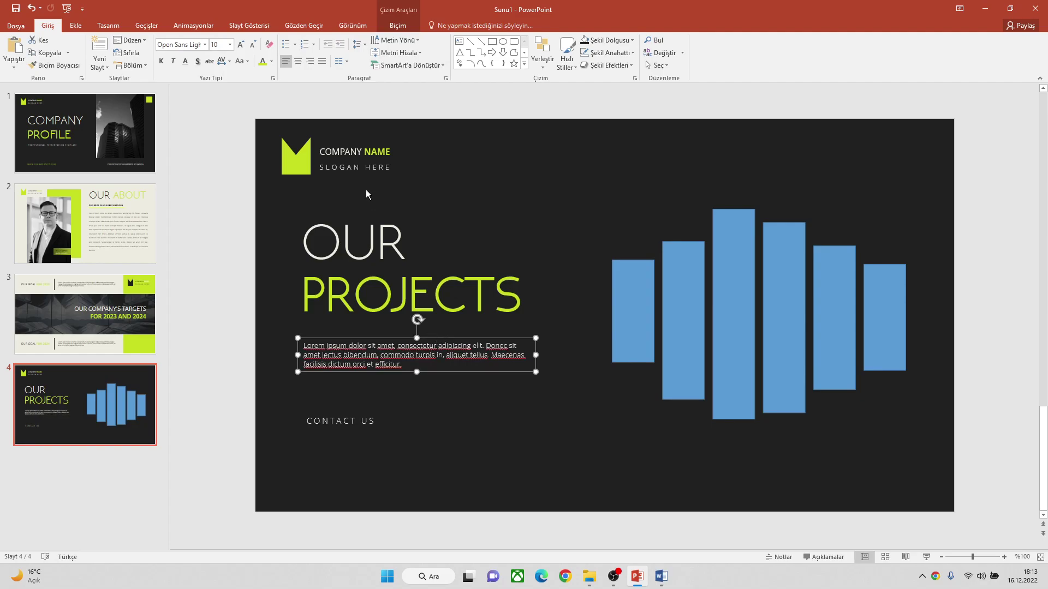
left_click(271, 61)
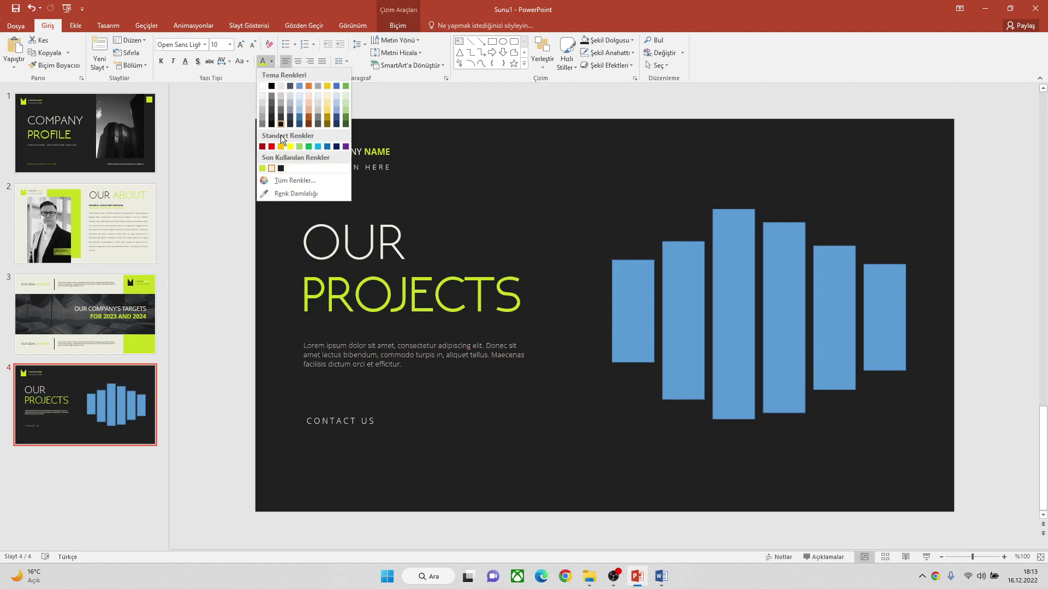
left_click(276, 195)
left_click(444, 417)
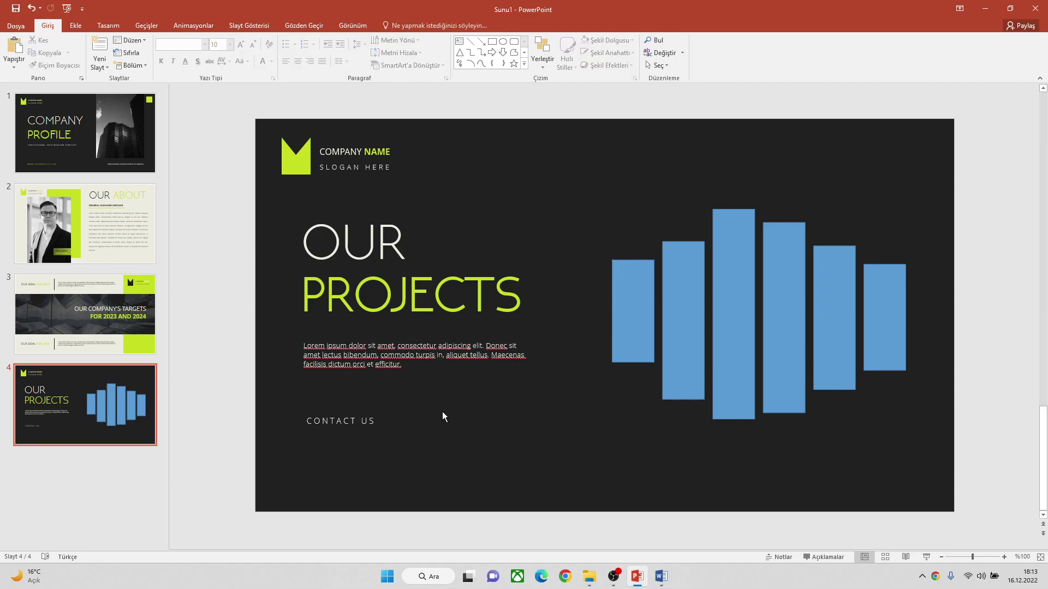
left_click(76, 27)
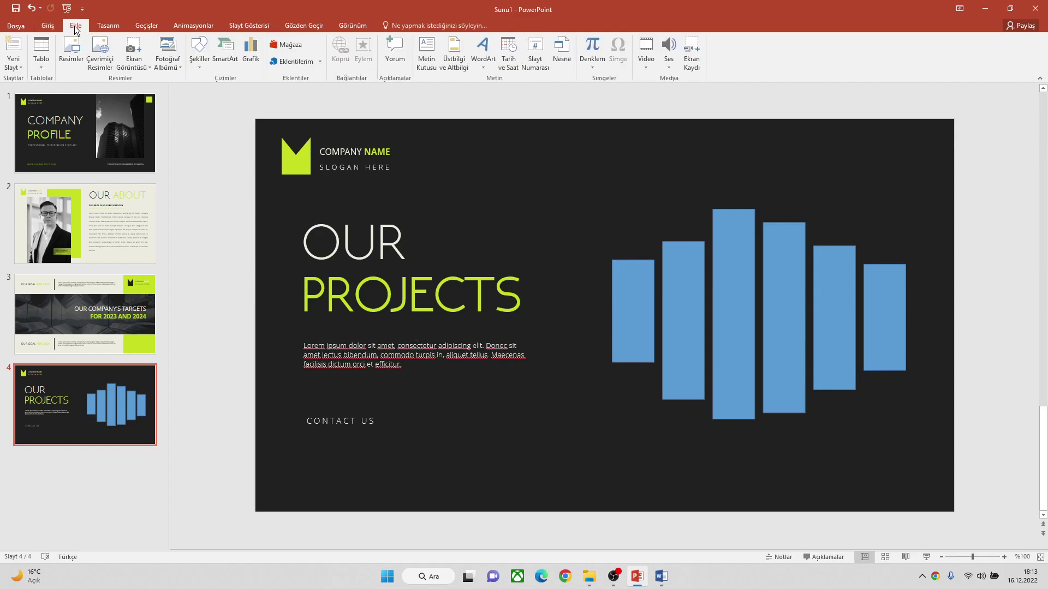
Draw a rounded rectangle just above the CONTACT US label
left_click(200, 55)
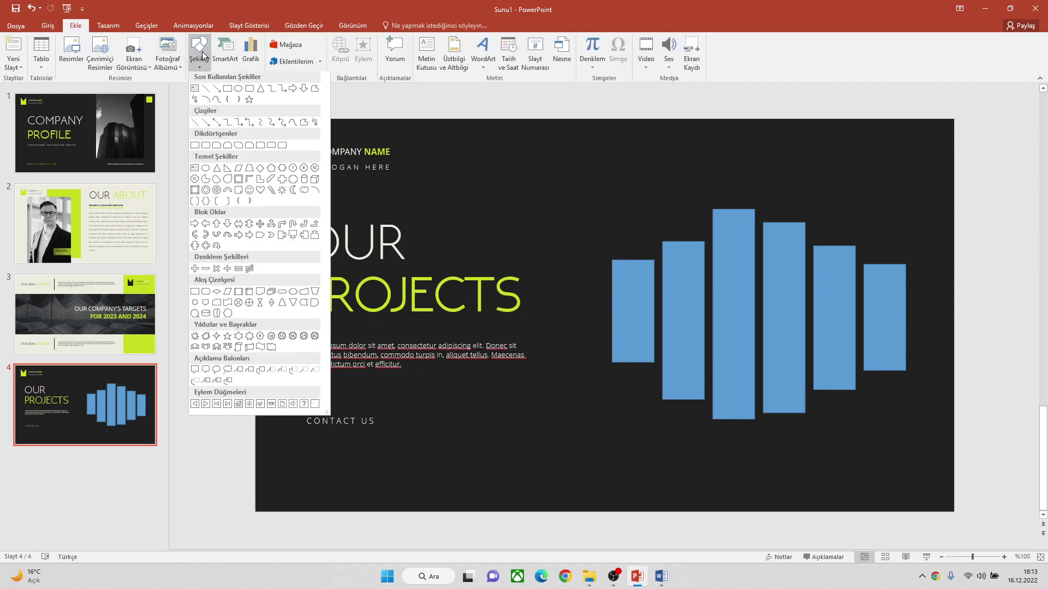
left_click(250, 90)
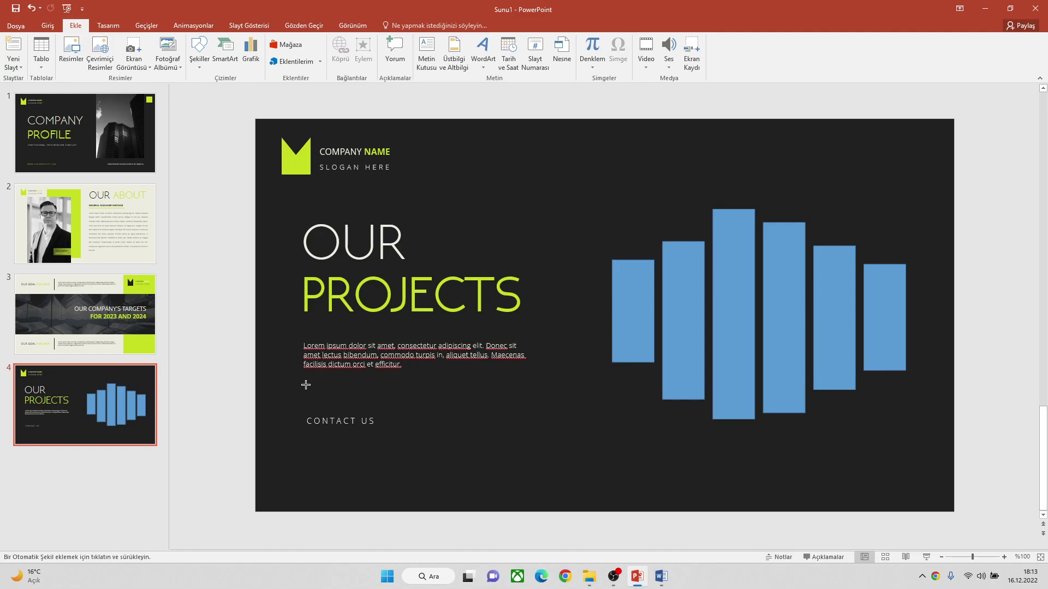
left_click_drag(304, 383, 416, 406)
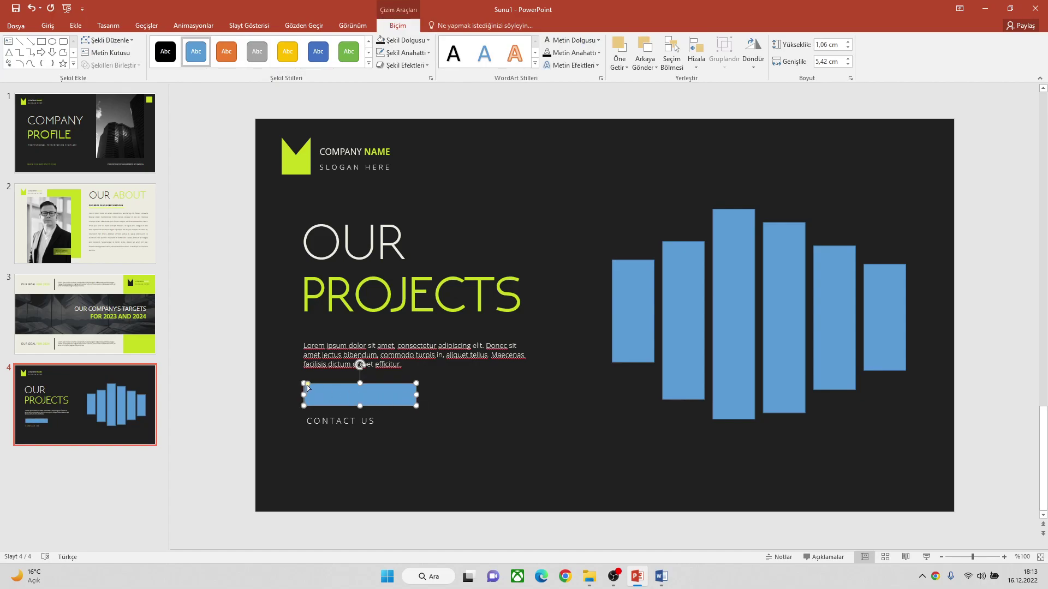
left_click_drag(308, 387, 309, 388)
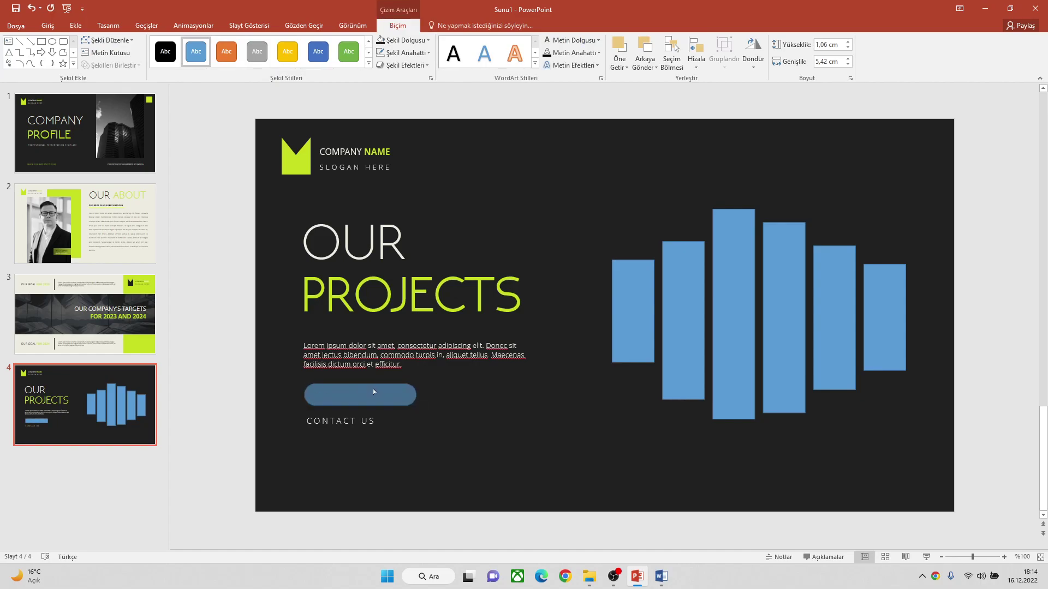
left_click_drag(380, 390, 381, 389)
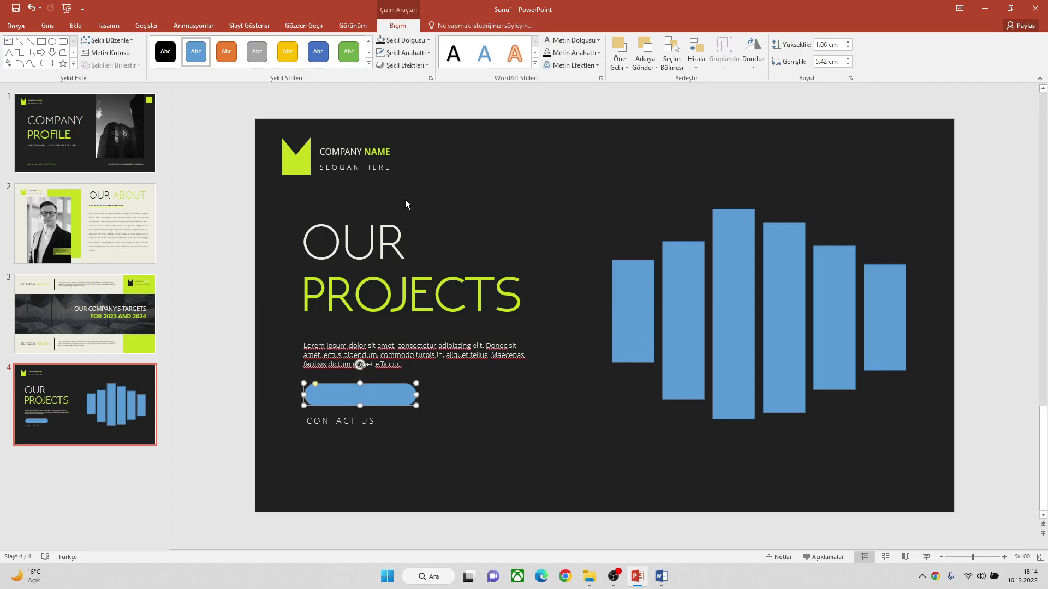
Give the rectangle a 1½ pt lime-green outline and no fill, then move CONTACT US into it
left_click(411, 55)
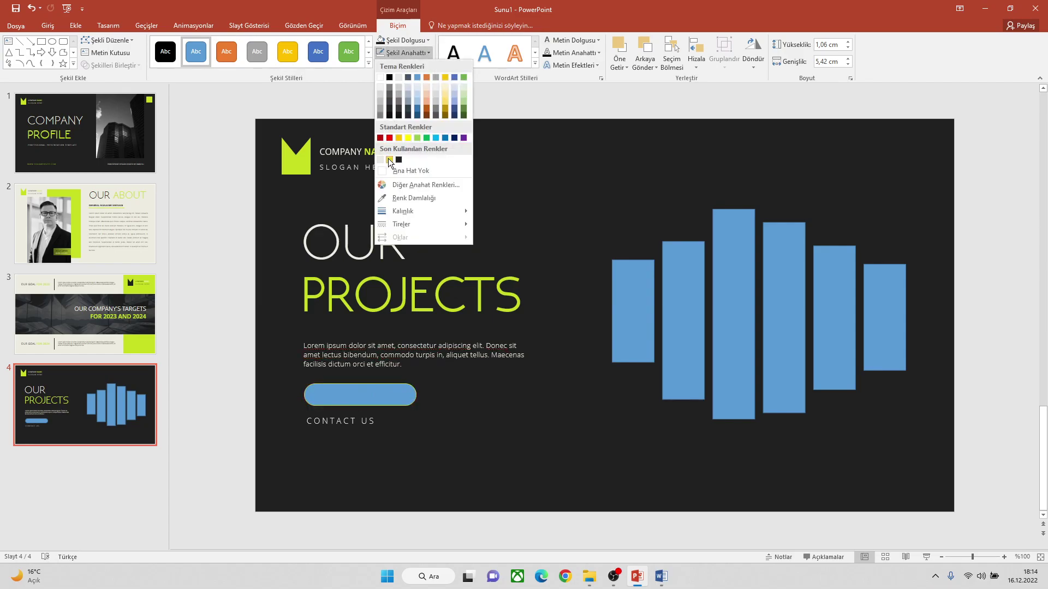
left_click(390, 159)
left_click(404, 41)
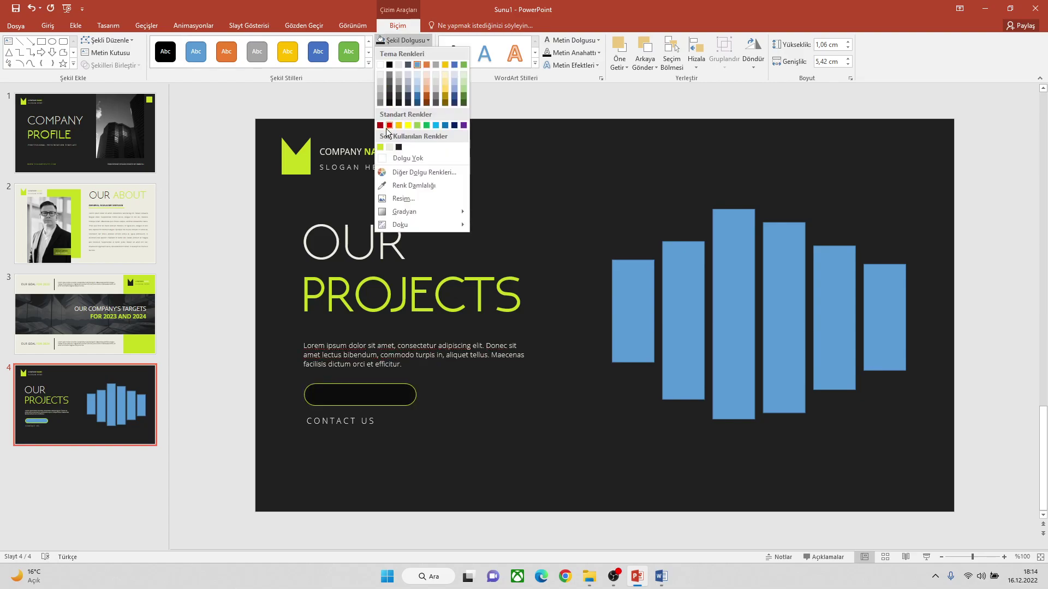
left_click(408, 157)
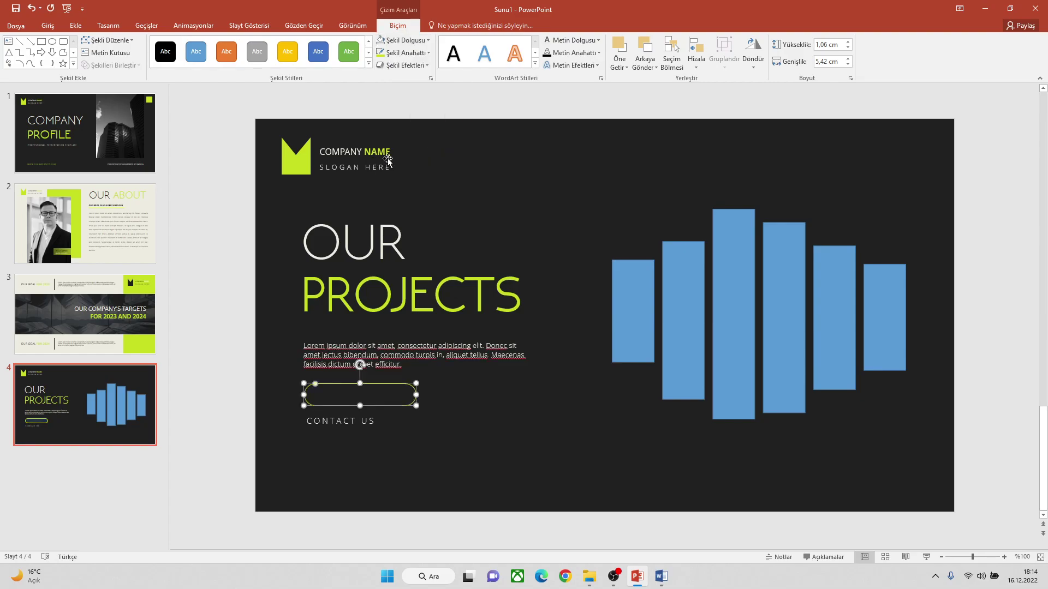
left_click(406, 53)
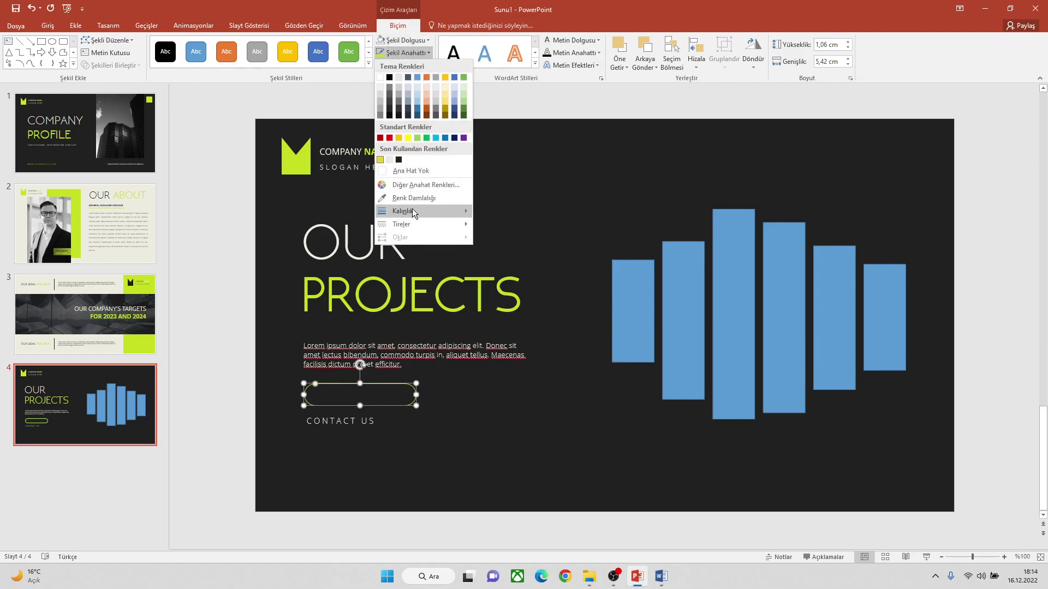
mouse_move(402, 211)
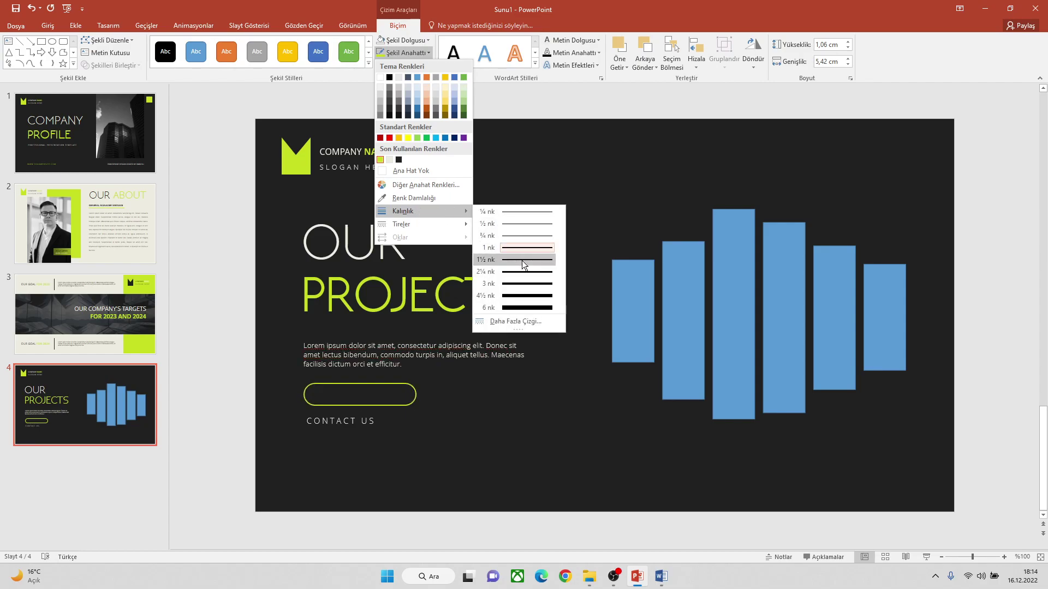
left_click(522, 260)
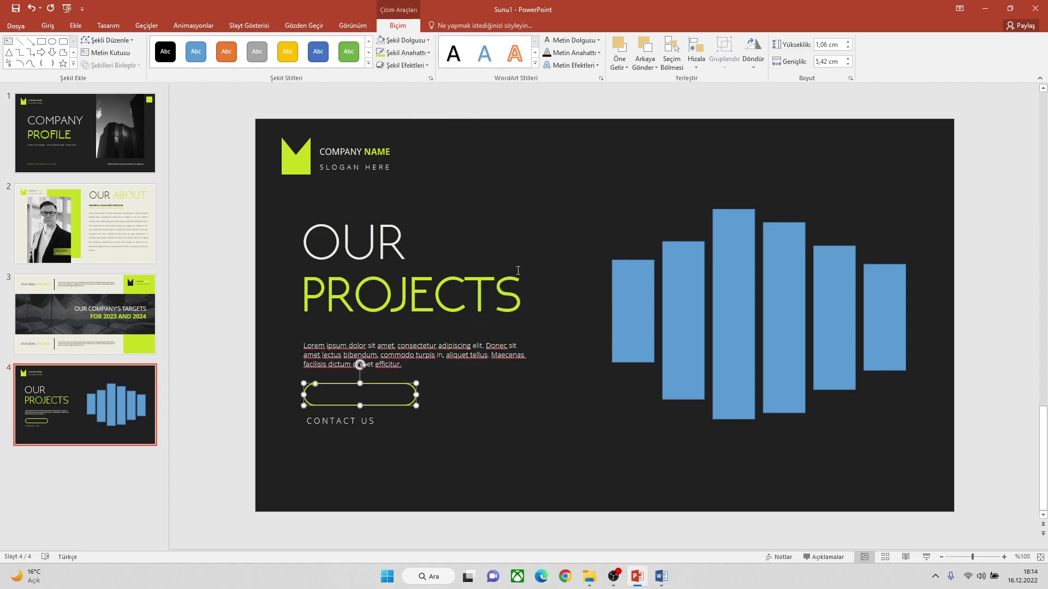
left_click(369, 431)
left_click_drag(369, 431, 385, 405)
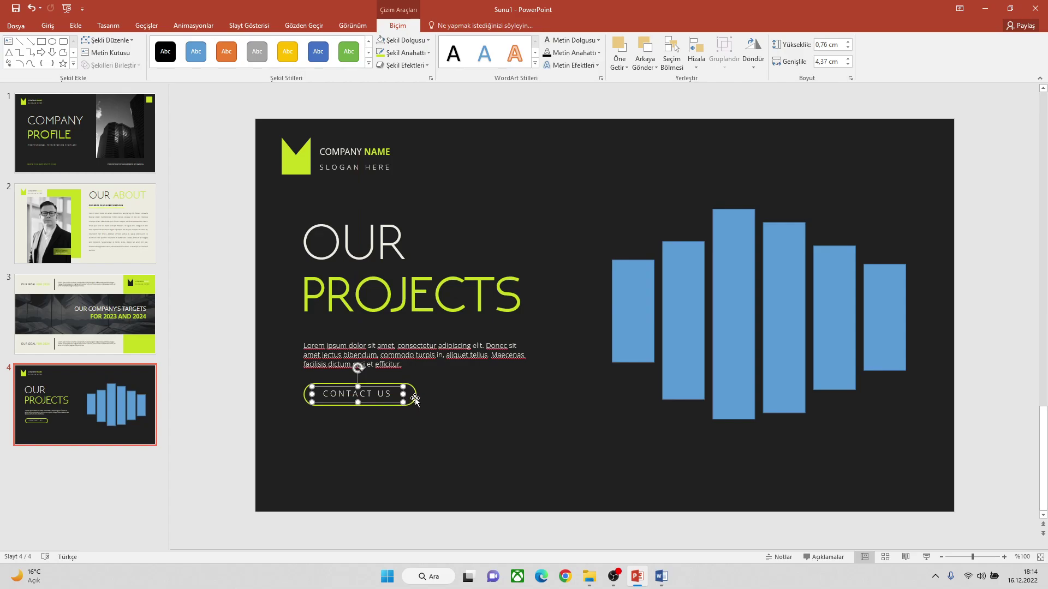
Centre CONTACT US within the button outline and group them together
left_click(415, 399, "shift")
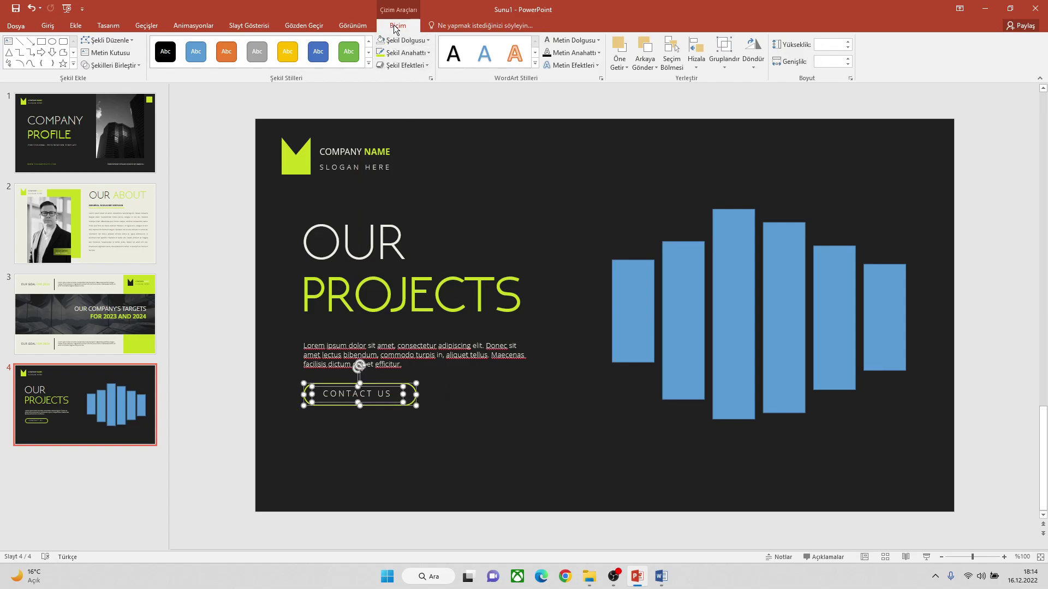
left_click(696, 54)
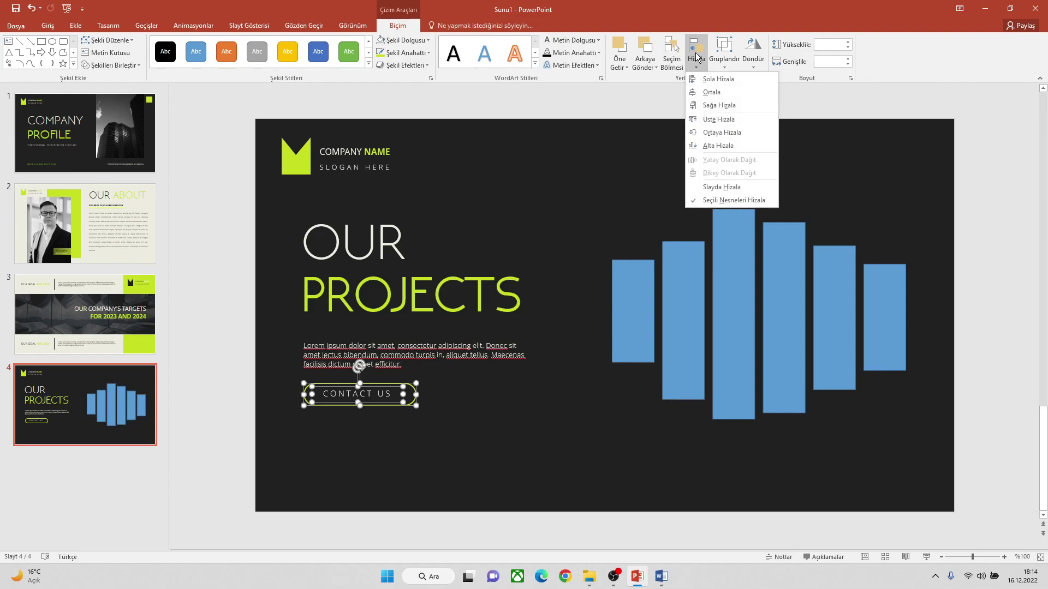
left_click(711, 91)
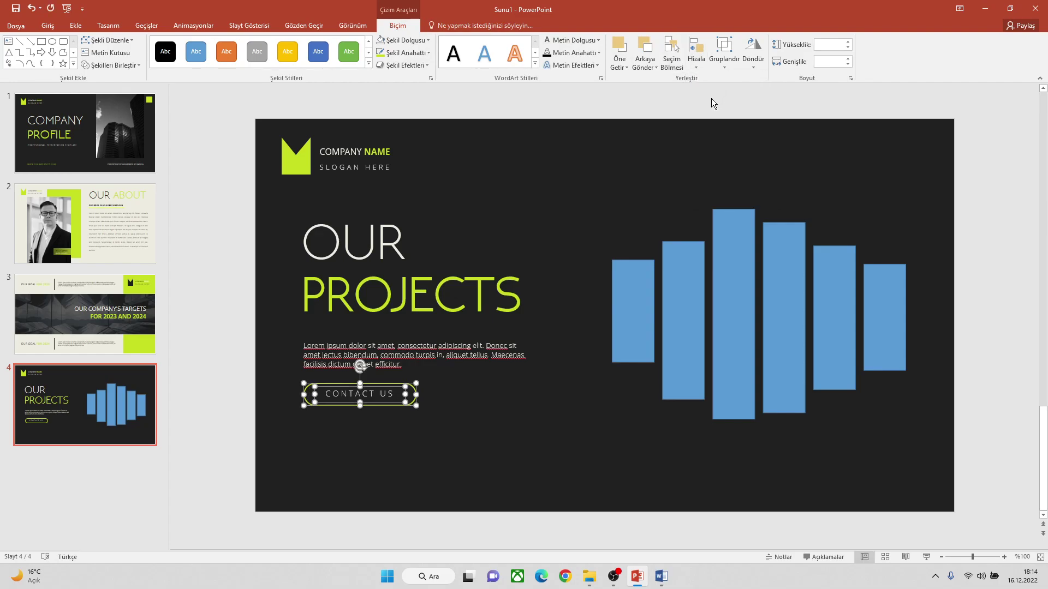
left_click(725, 65)
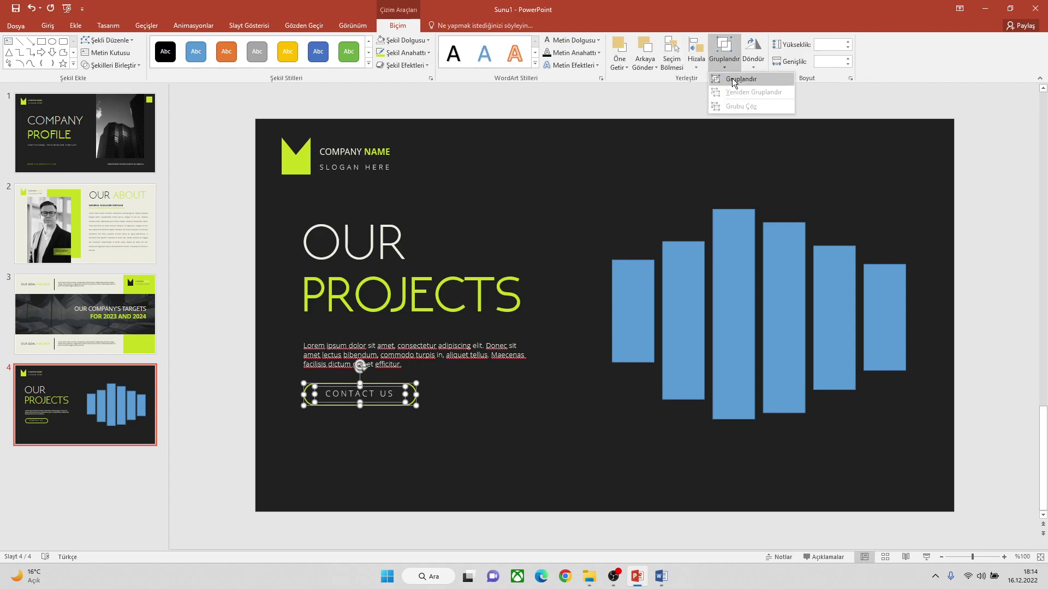
left_click(734, 79)
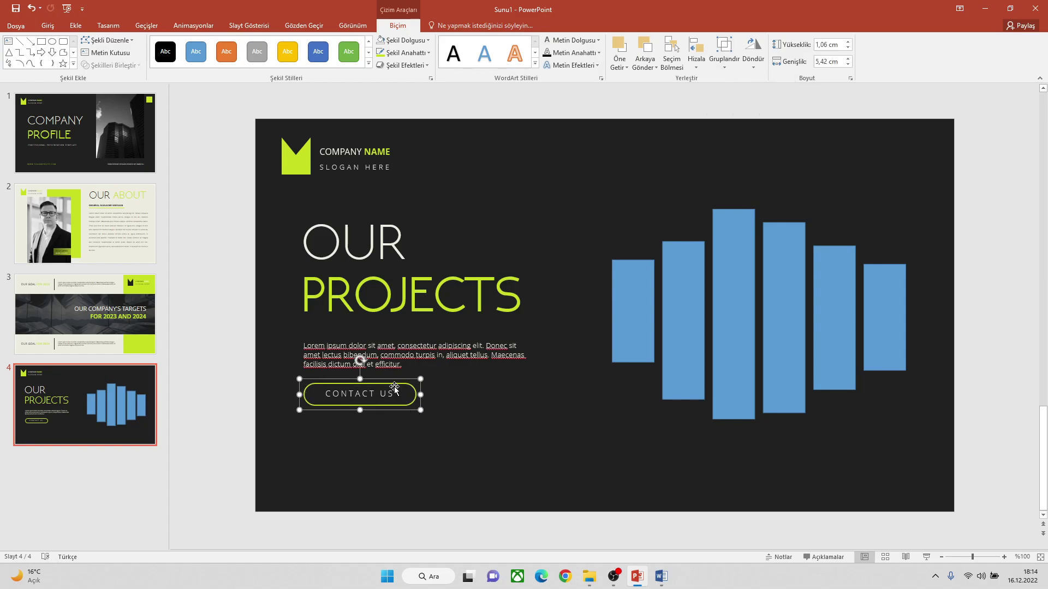
Move the CONTACT US button slightly lower-left and shift the blue bars up and left
left_click_drag(398, 387, 392, 399)
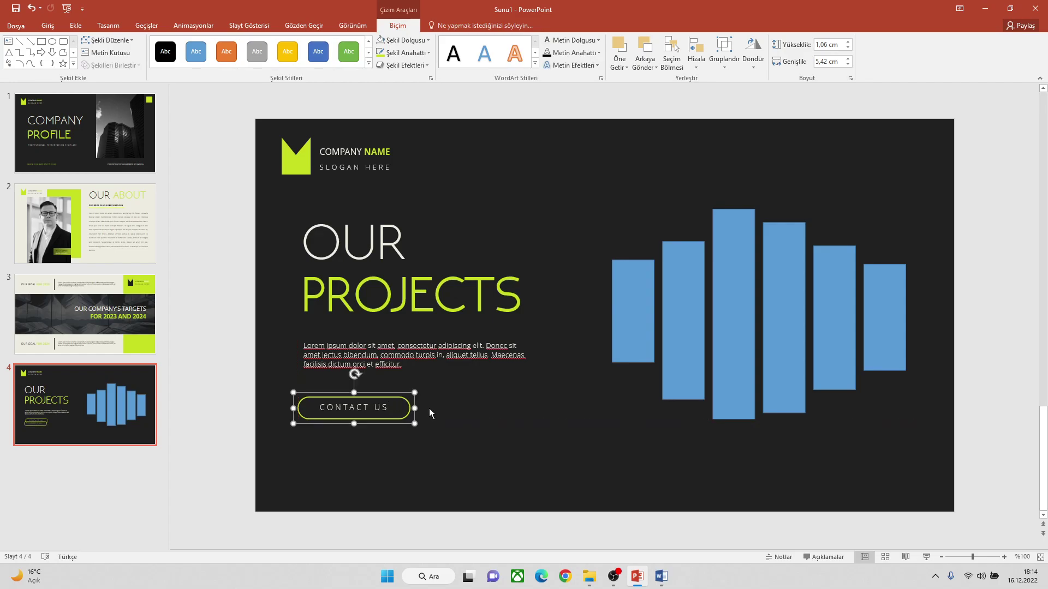
left_click(526, 420)
mouse_move(731, 307)
left_mouse_down()
mouse_move(731, 286)
mouse_move(713, 285)
left_mouse_up()
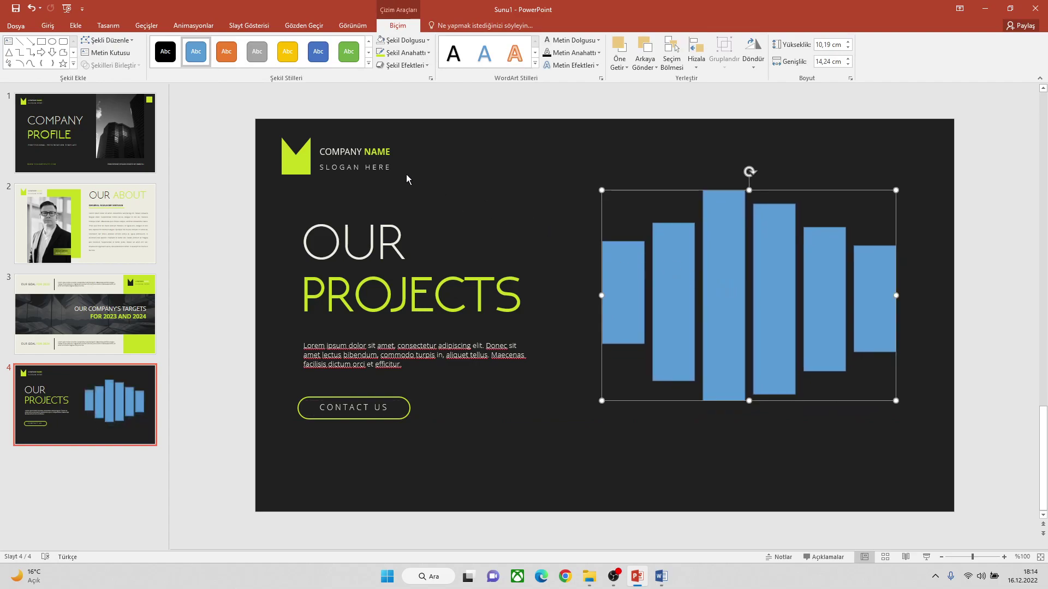
Nudge the blue bar group down and drag the logo block into the slide's top-right corner
left_click(456, 185)
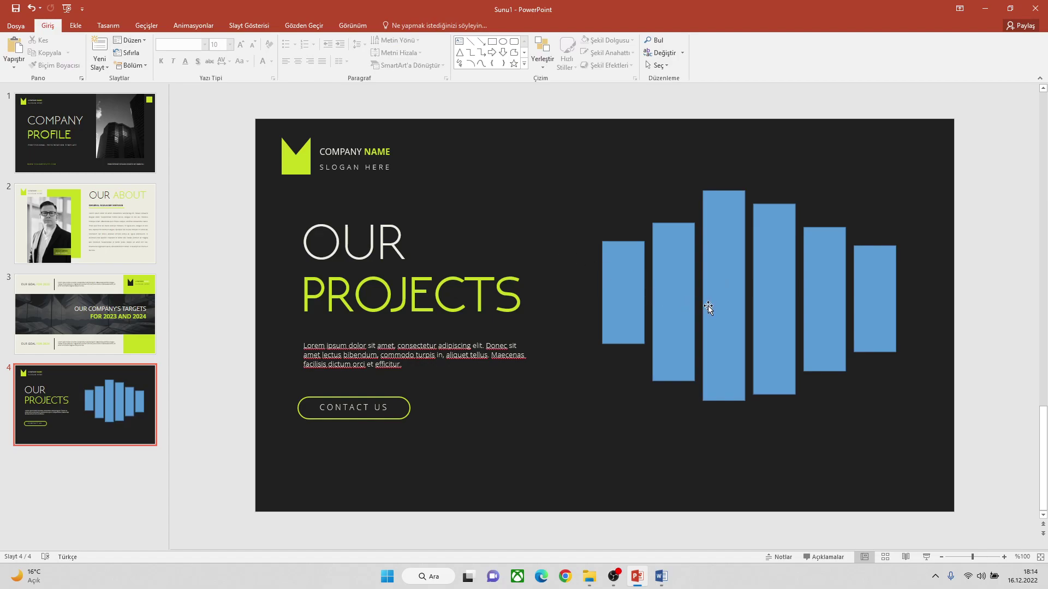
left_click_drag(721, 307, 721, 321)
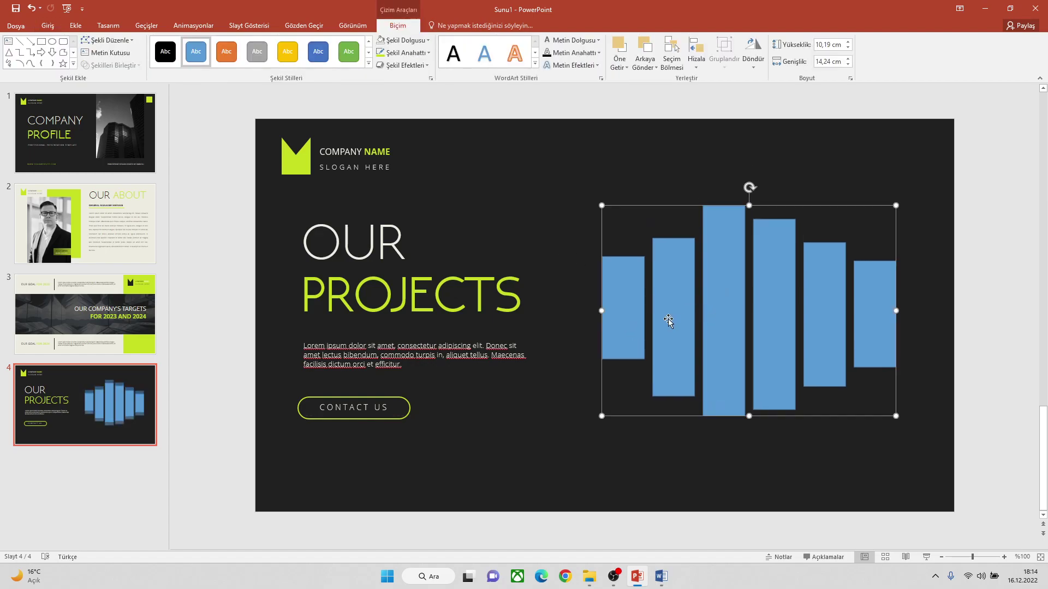
left_click_drag(299, 166, 838, 162)
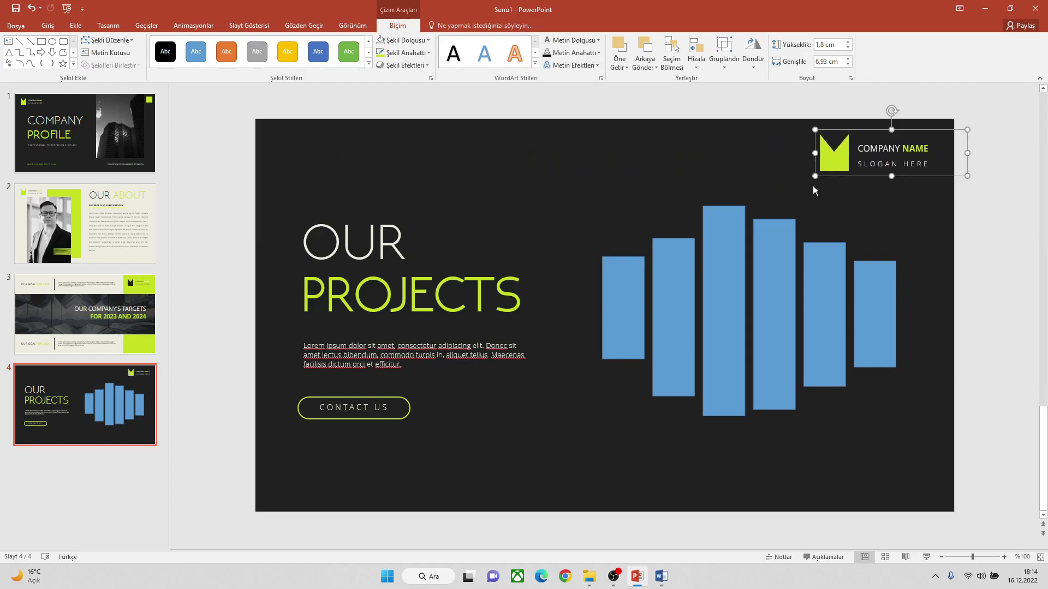
Ungroup the logo block and place the green M mark in the top-right corner
left_click_drag(836, 162, 516, 157)
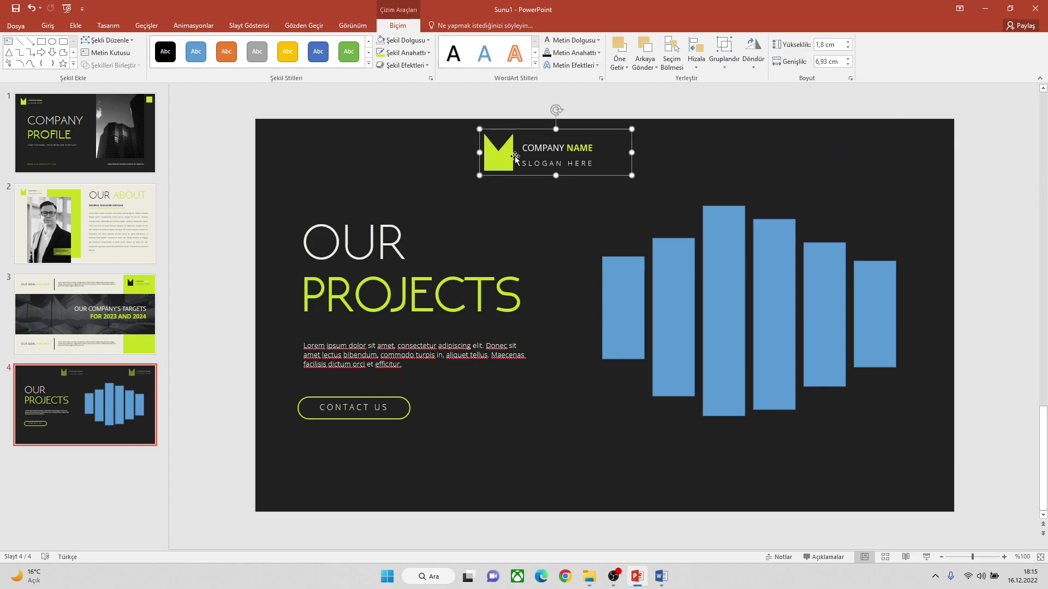
left_click(502, 156)
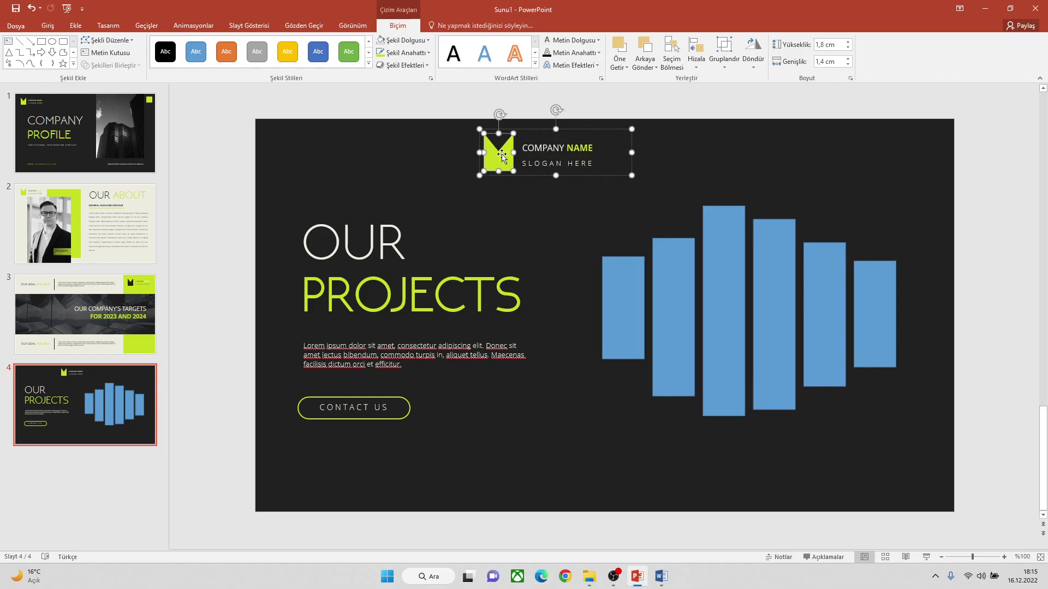
left_click(518, 185)
left_click(519, 175)
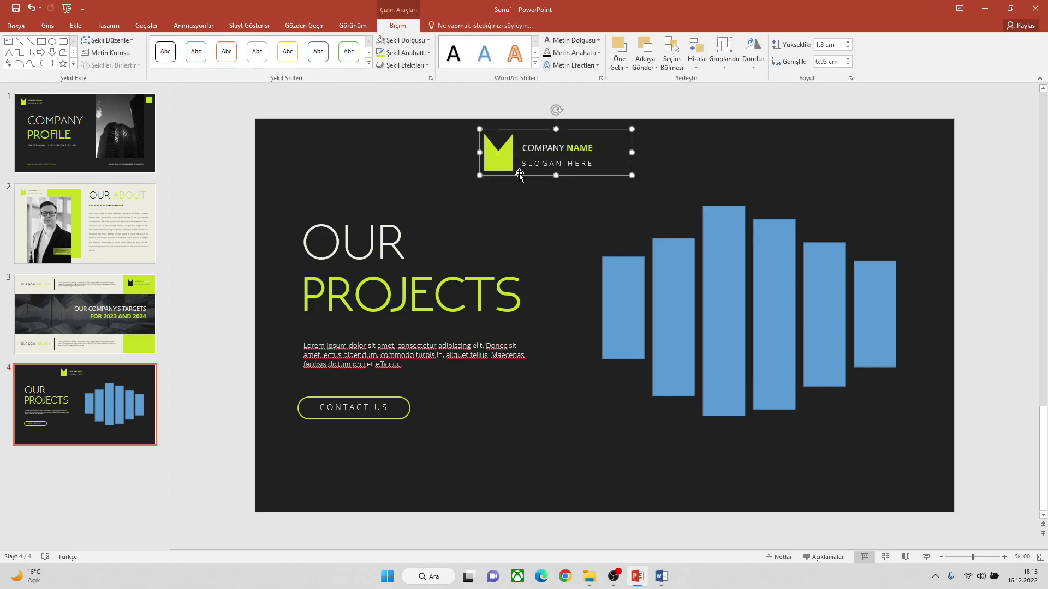
right_click(519, 173)
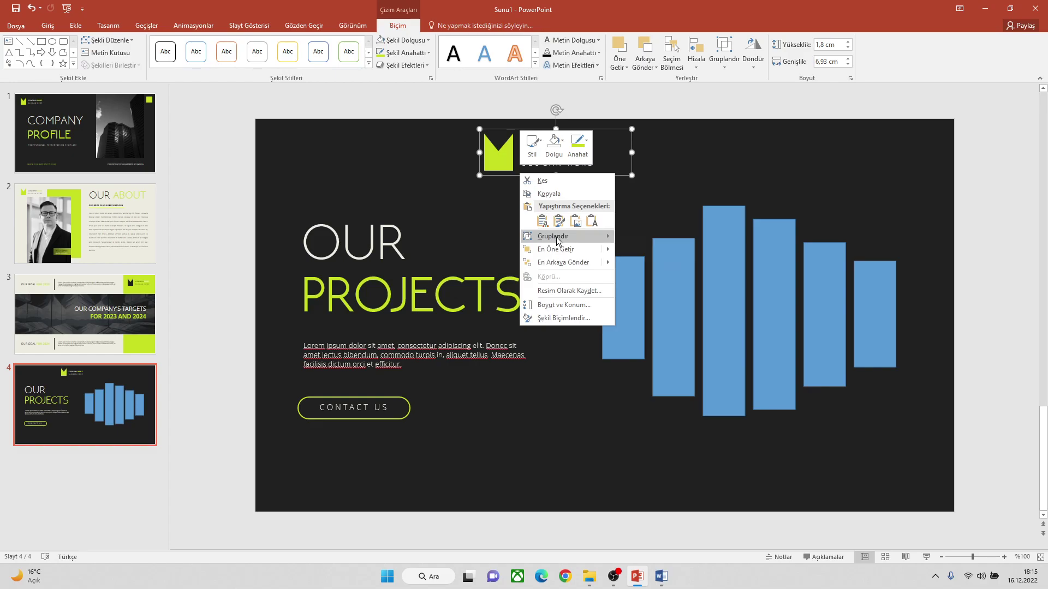
mouse_move(554, 235)
left_click(647, 265)
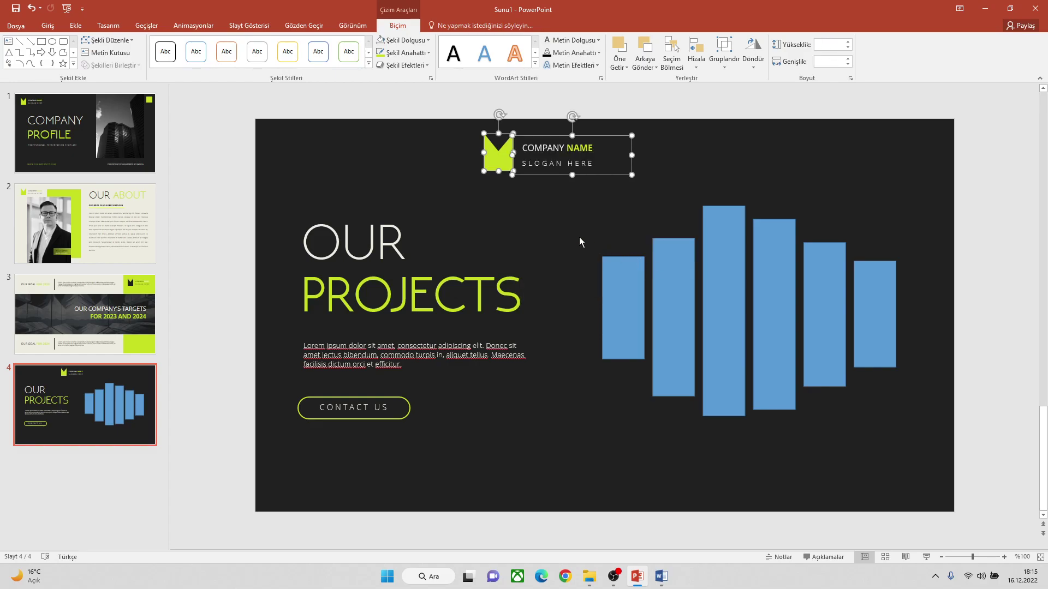
left_click(520, 216)
left_click_drag(501, 166, 890, 159)
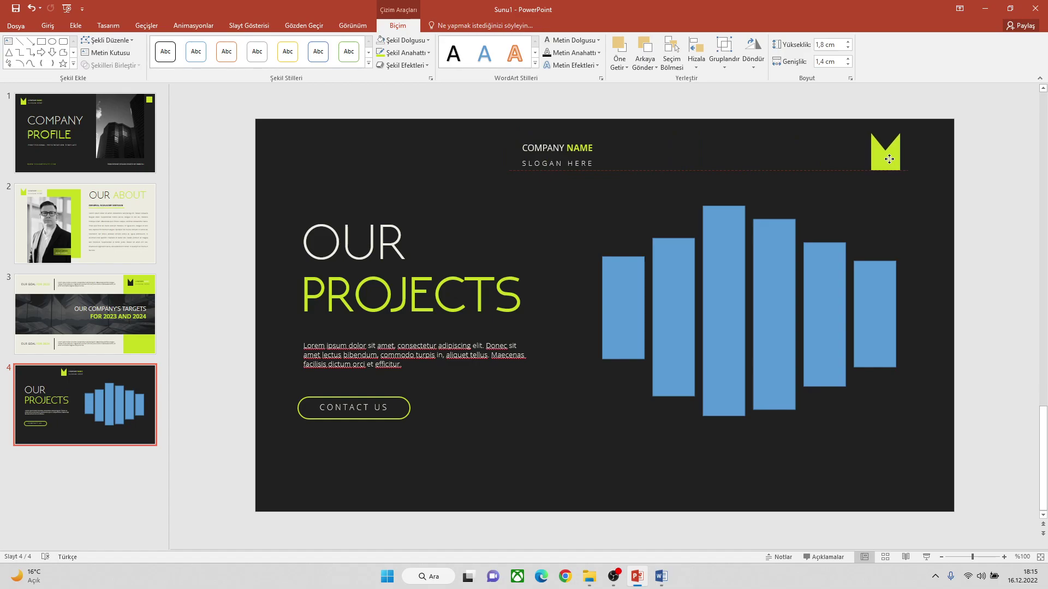
left_click_drag(891, 159, 889, 159)
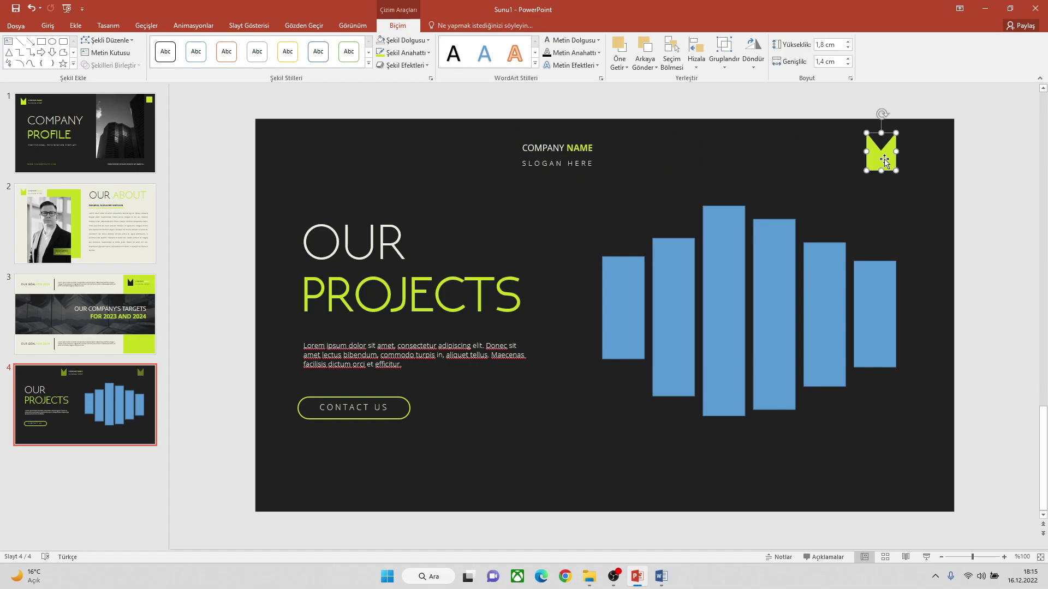
Ungroup the logo text and delete the SLOGAN HERE line
left_click(524, 199)
left_click(549, 152)
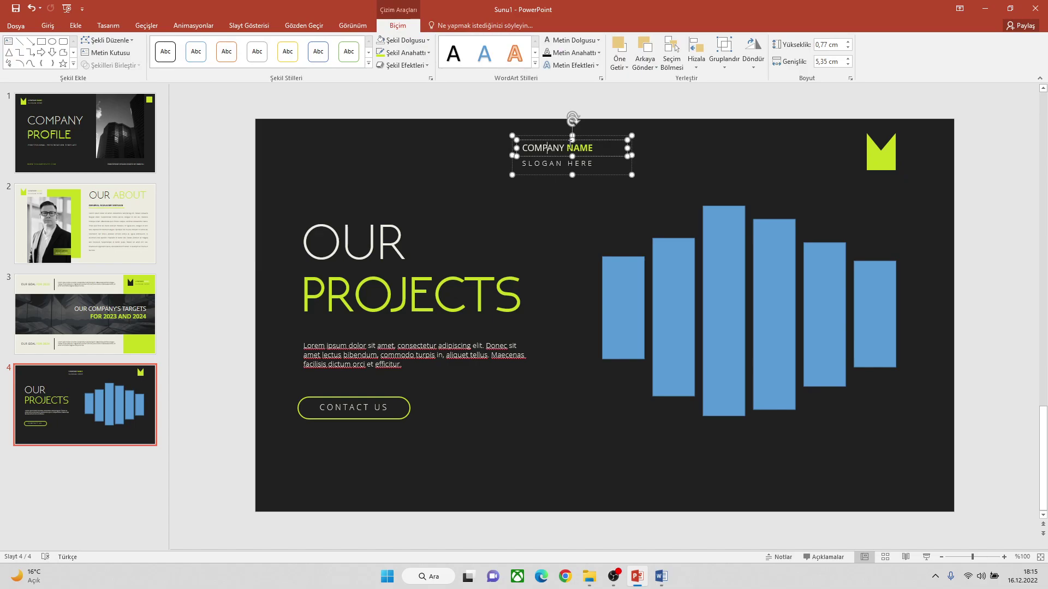
left_click(602, 176)
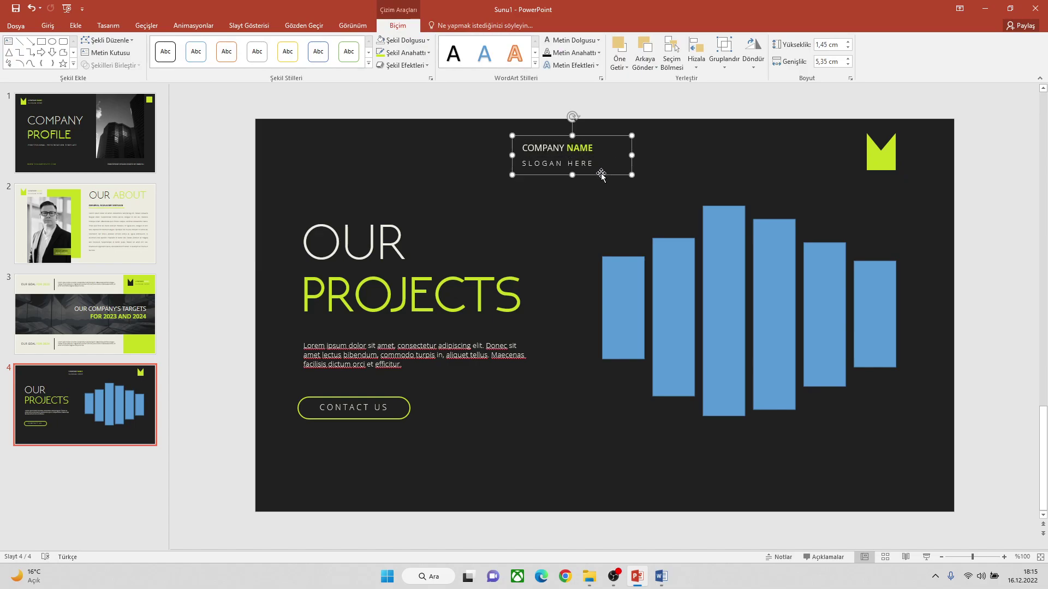
right_click(602, 177)
mouse_move(635, 236)
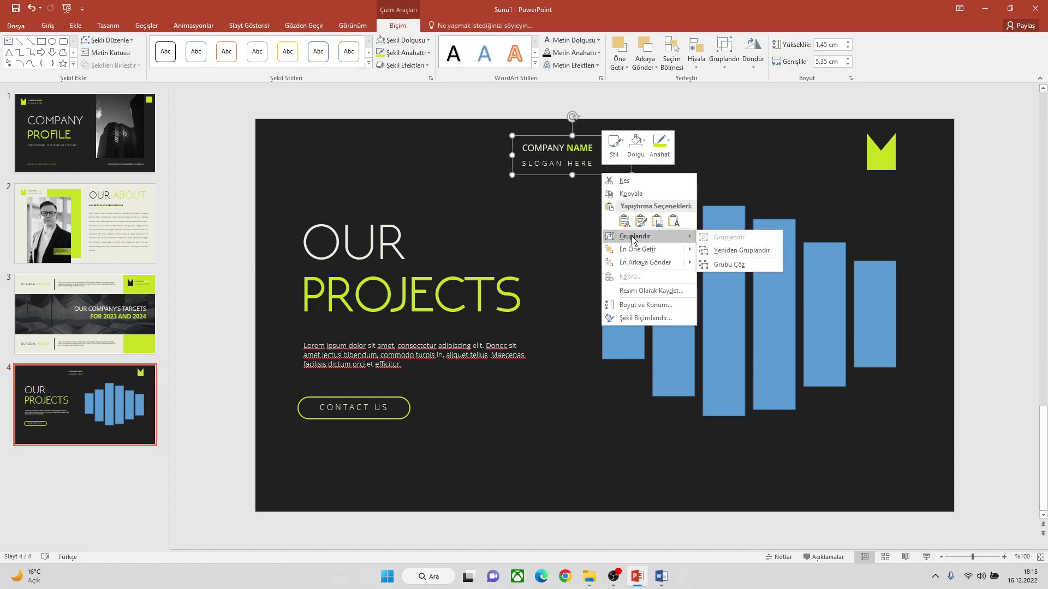
left_click(730, 265)
left_click(560, 215)
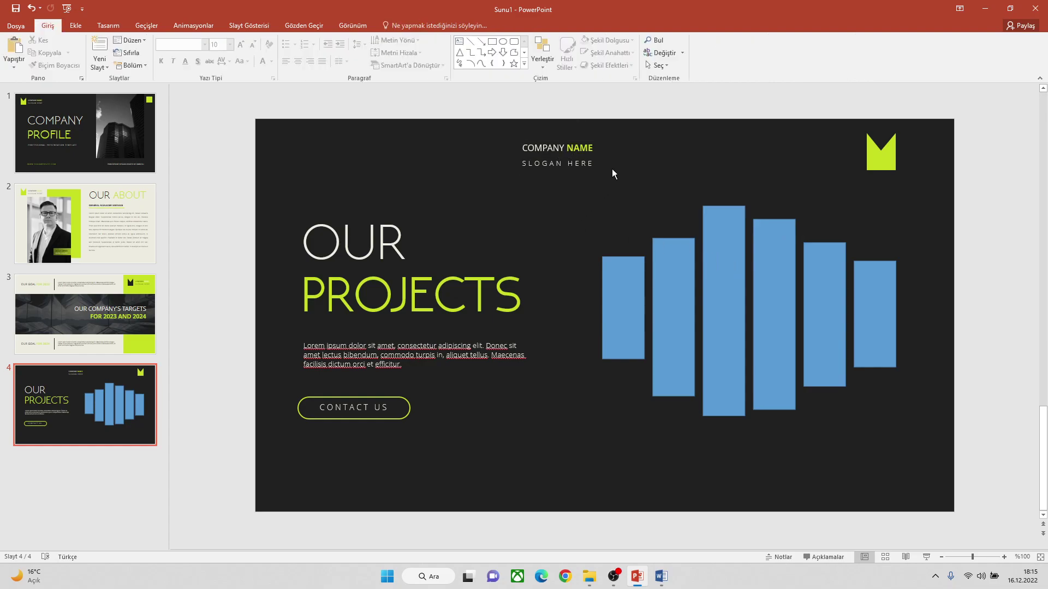
left_click_drag(587, 171, 436, 169)
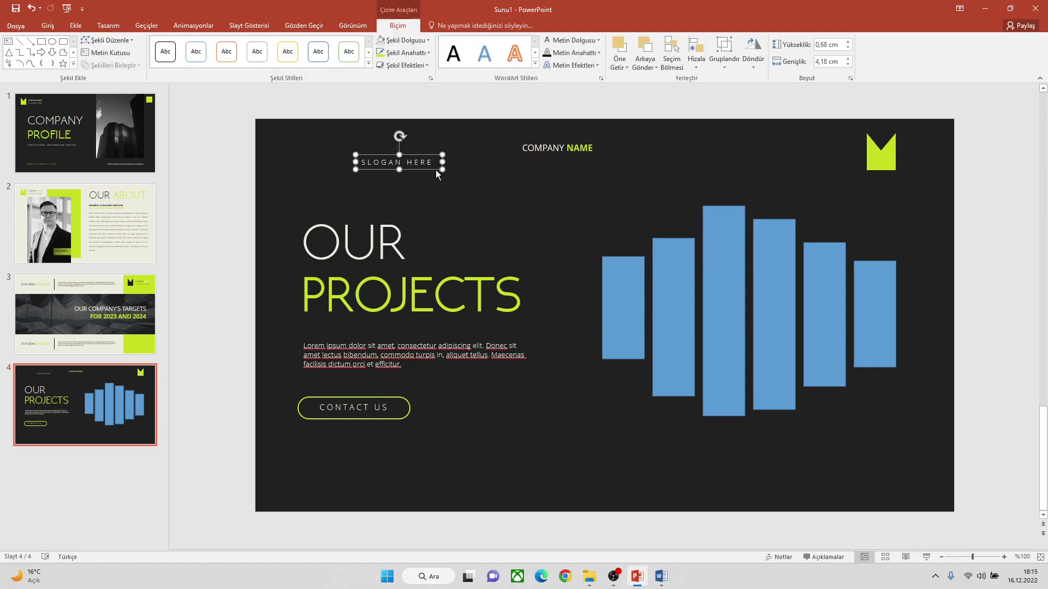
key("Delete")
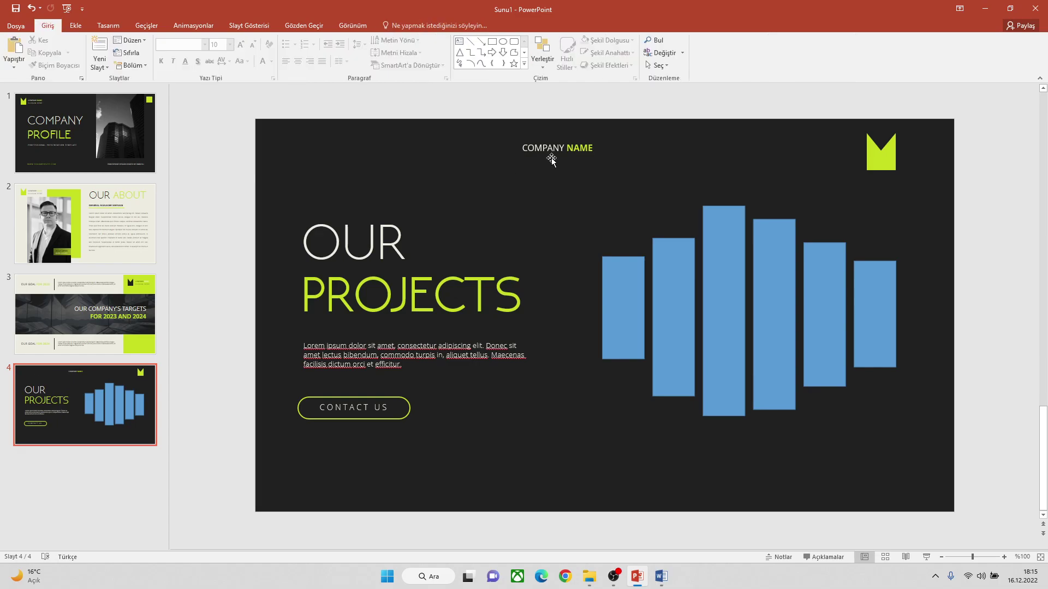
Line up COMPANY NAME beside the M mark and shift the blue bars slightly left
left_click_drag(551, 162, 817, 176)
left_click_drag(870, 148, 904, 147)
mouse_move(836, 174)
left_mouse_down()
mouse_move(867, 173)
mouse_move(856, 173)
left_mouse_up()
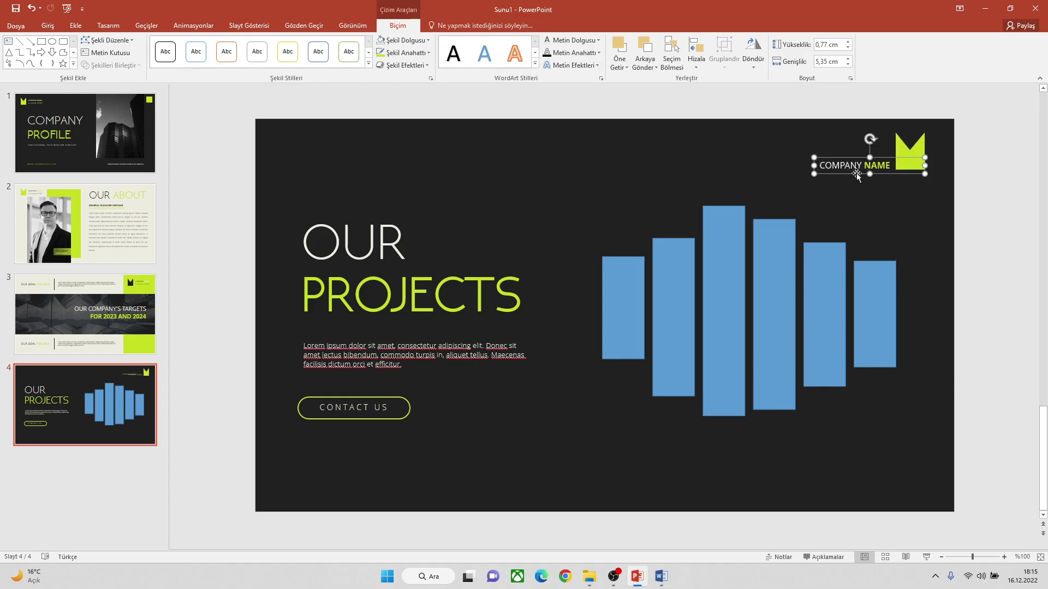
left_click(770, 165)
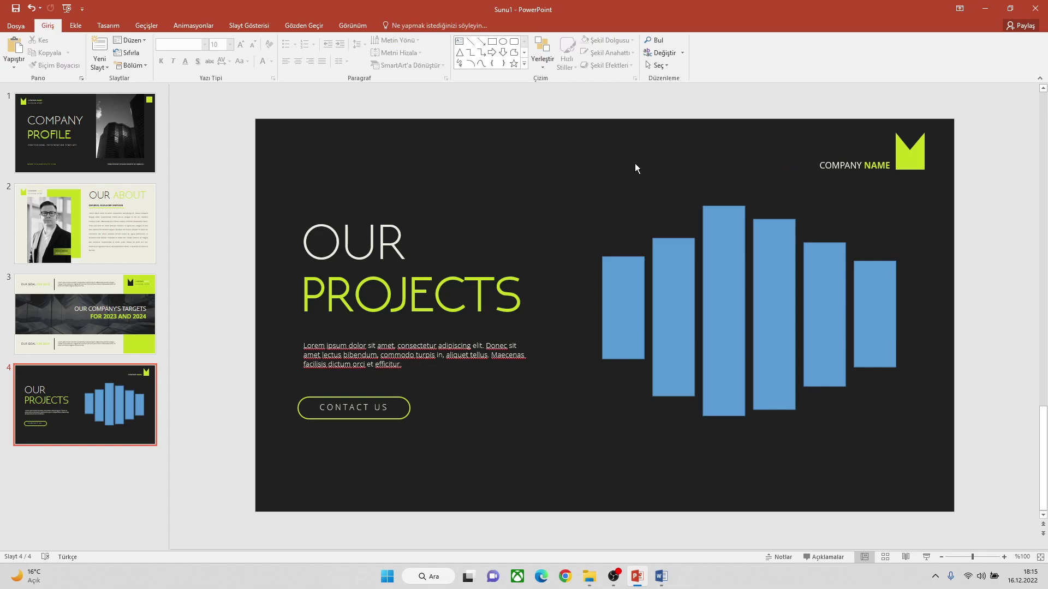
left_click_drag(726, 259, 711, 259)
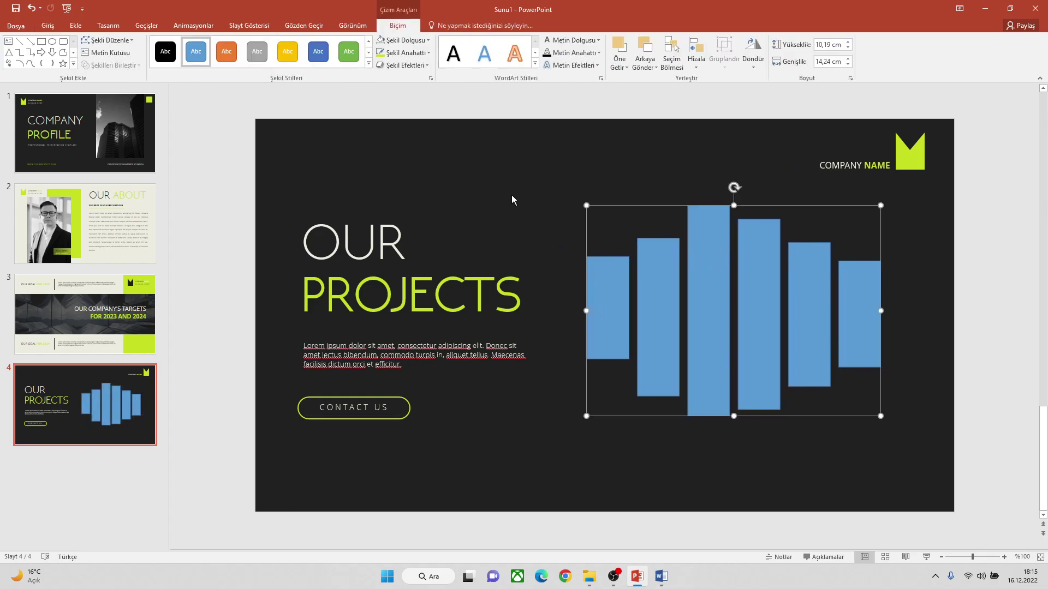
Group OUR and PROJECTS into one title and move it up
left_click(404, 240)
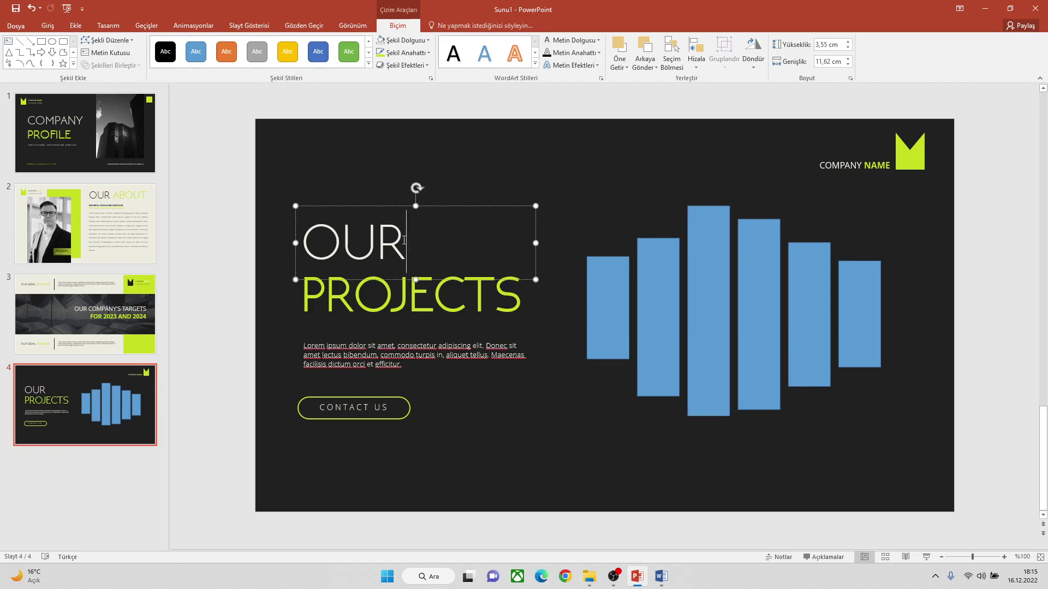
left_click(467, 294, "shift")
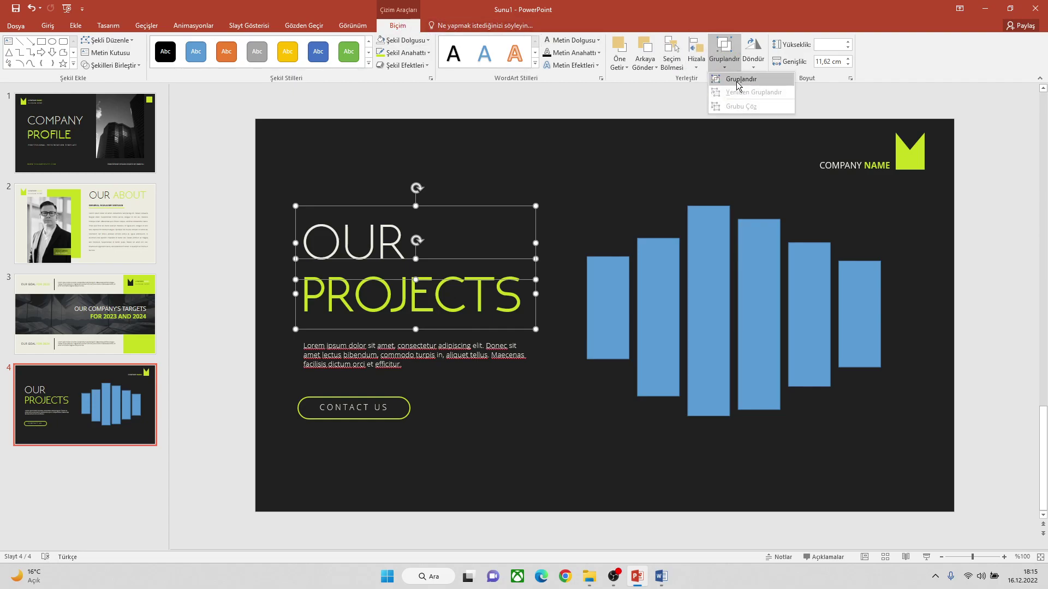
left_click(738, 79)
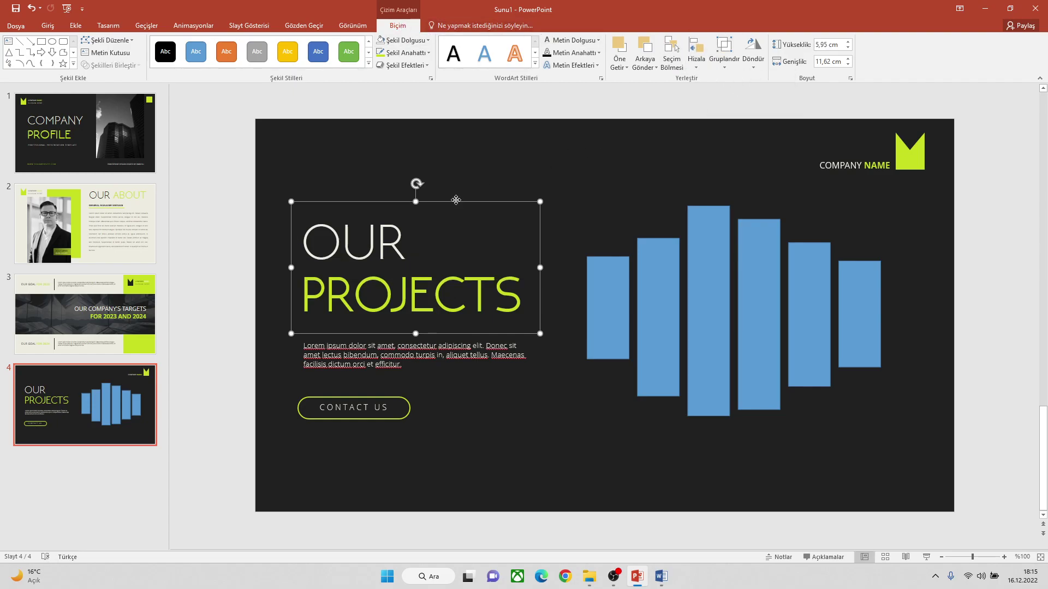
left_click_drag(456, 200, 455, 169)
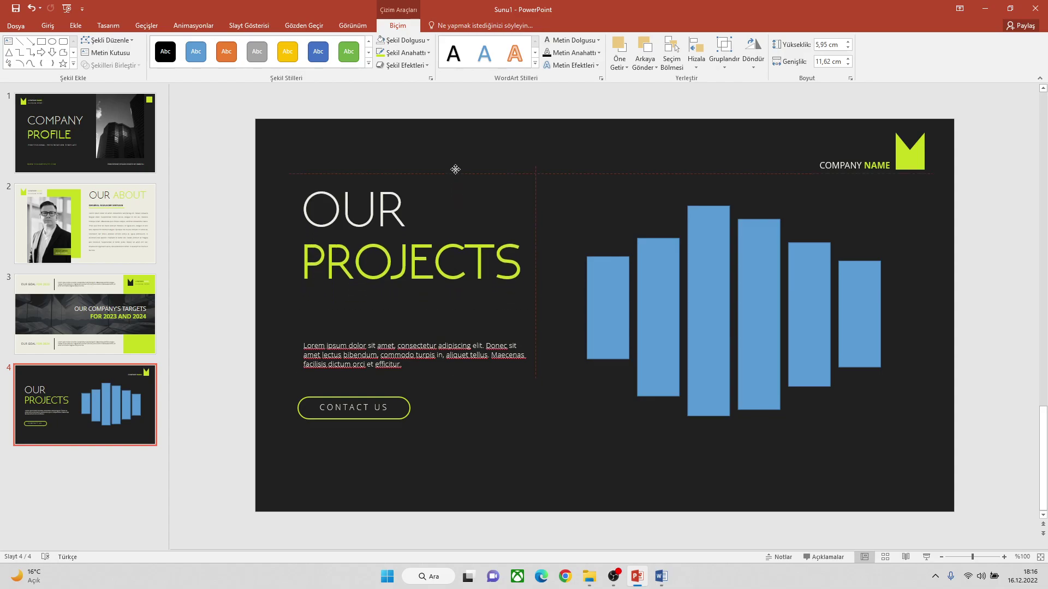
Raise the body text and CONTACT US button, then shift the blue bars slightly right
left_click(488, 387)
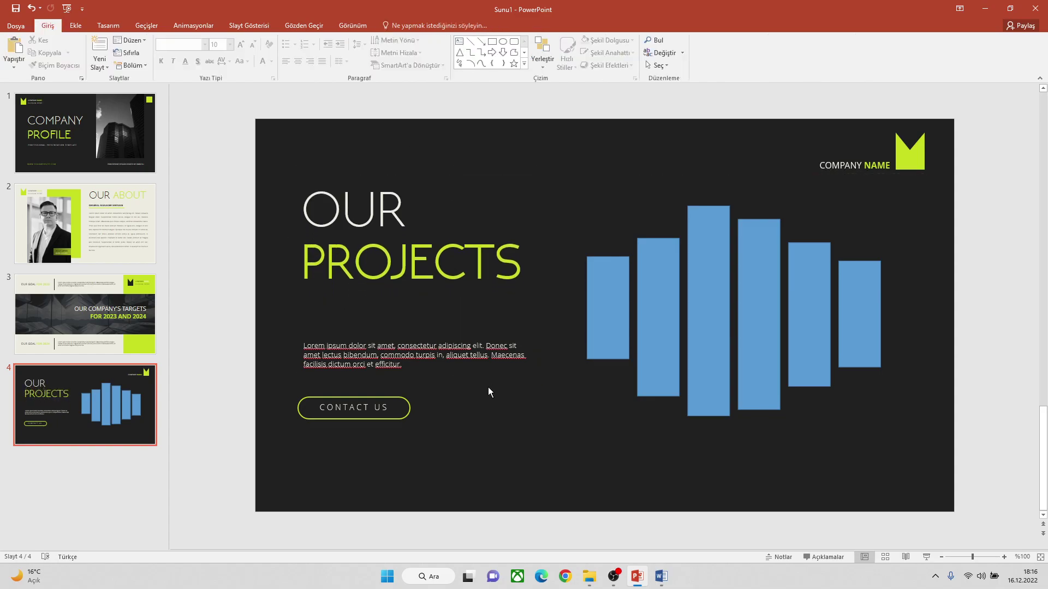
left_click(462, 367)
left_click_drag(464, 339, 464, 305)
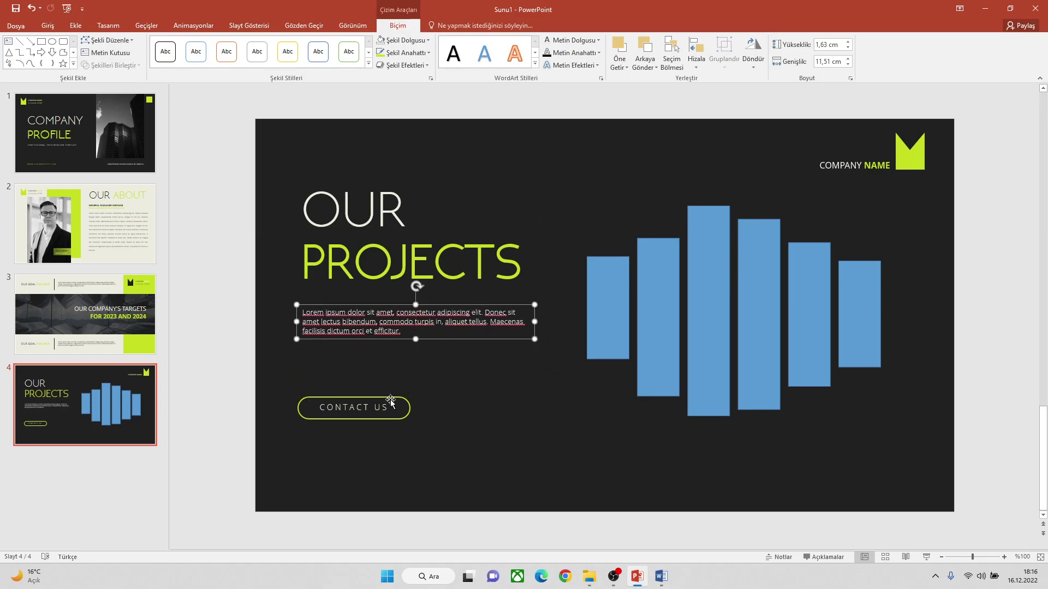
left_click_drag(391, 403, 399, 389)
left_click(529, 389)
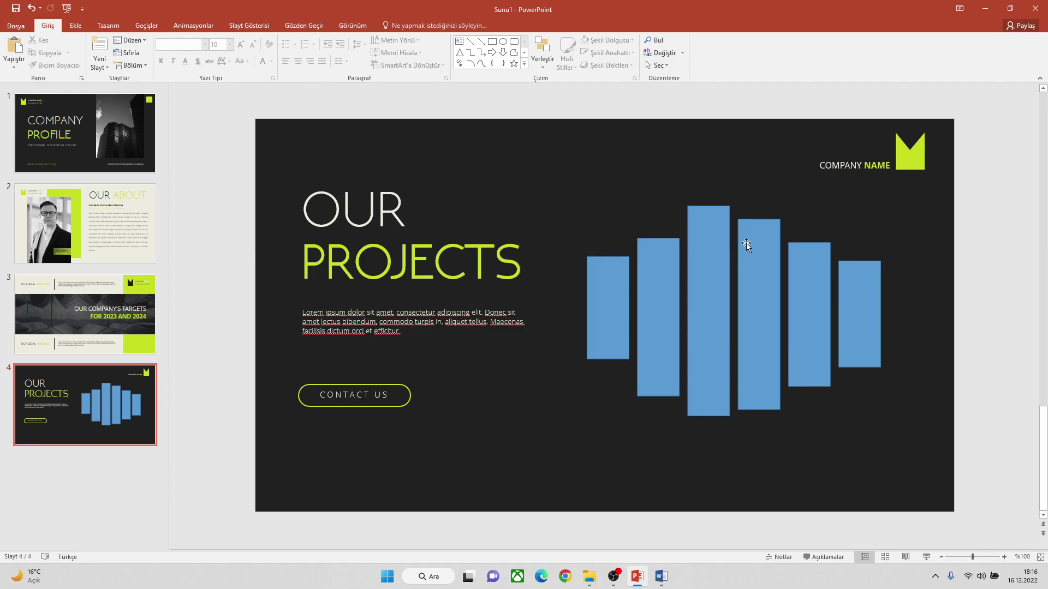
left_click_drag(746, 244, 765, 253)
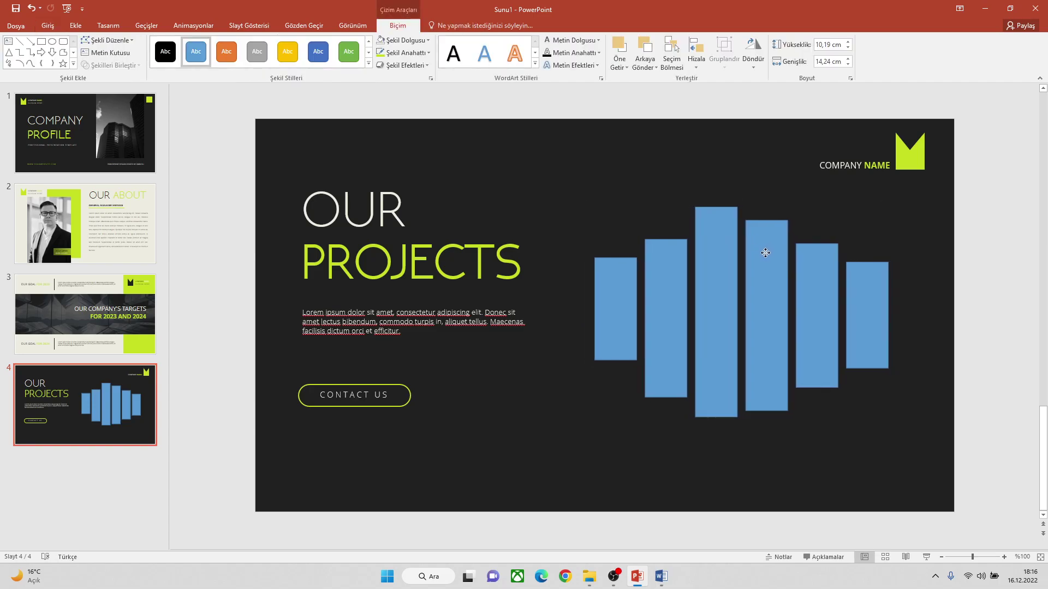
left_click_drag(765, 253, 767, 252)
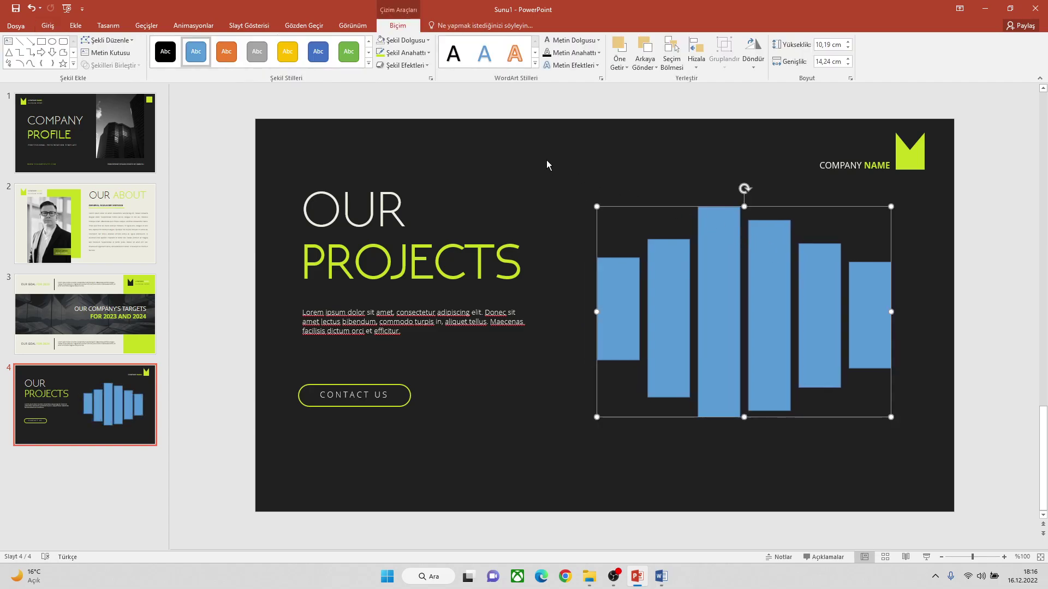
Insert the Sydney Opera House photo from file into slide 4
left_click(76, 26)
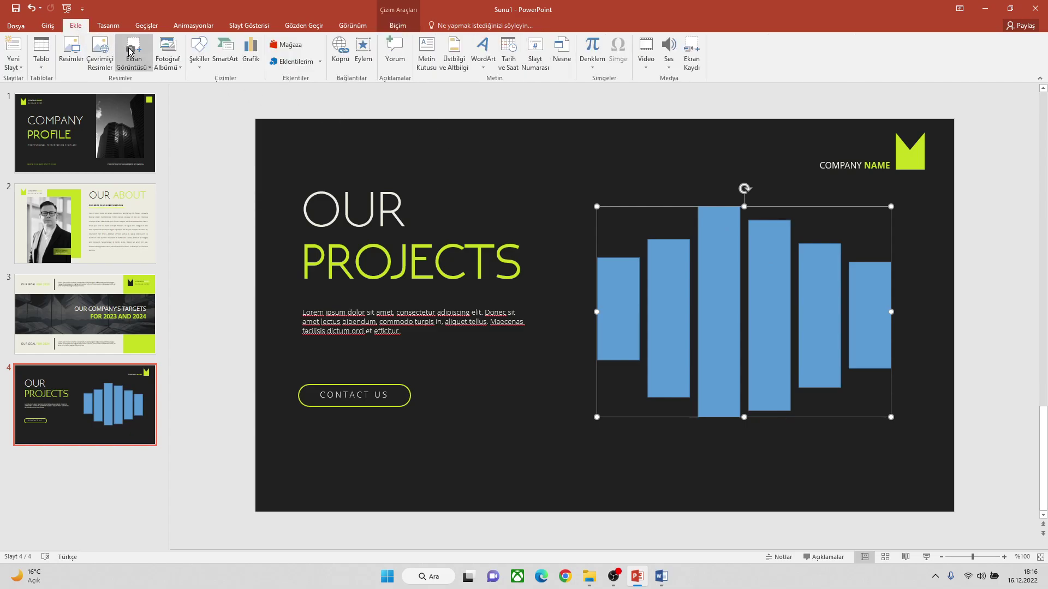
left_click(72, 52)
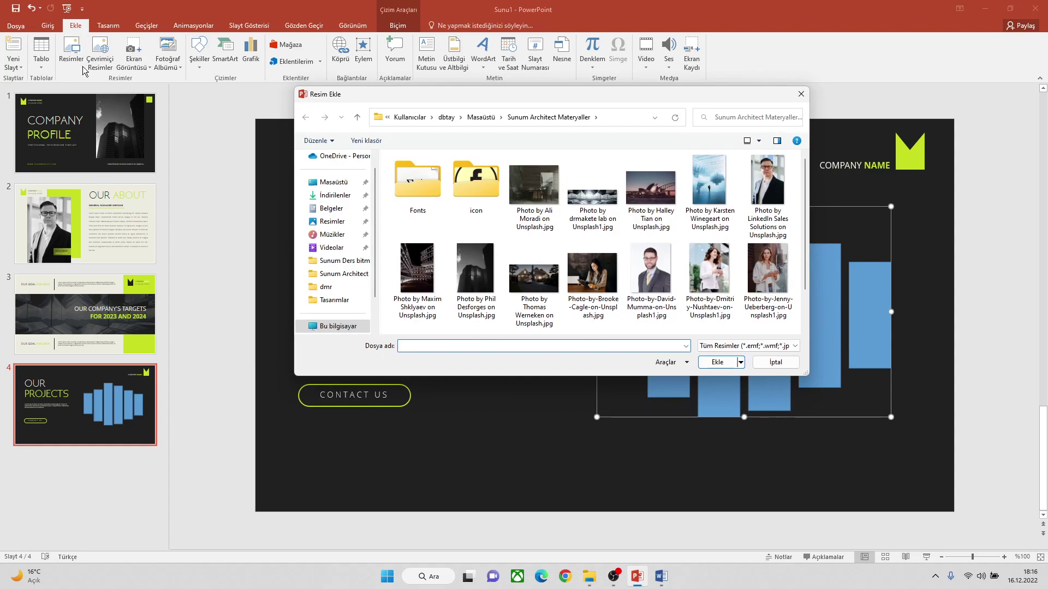
left_click(657, 190)
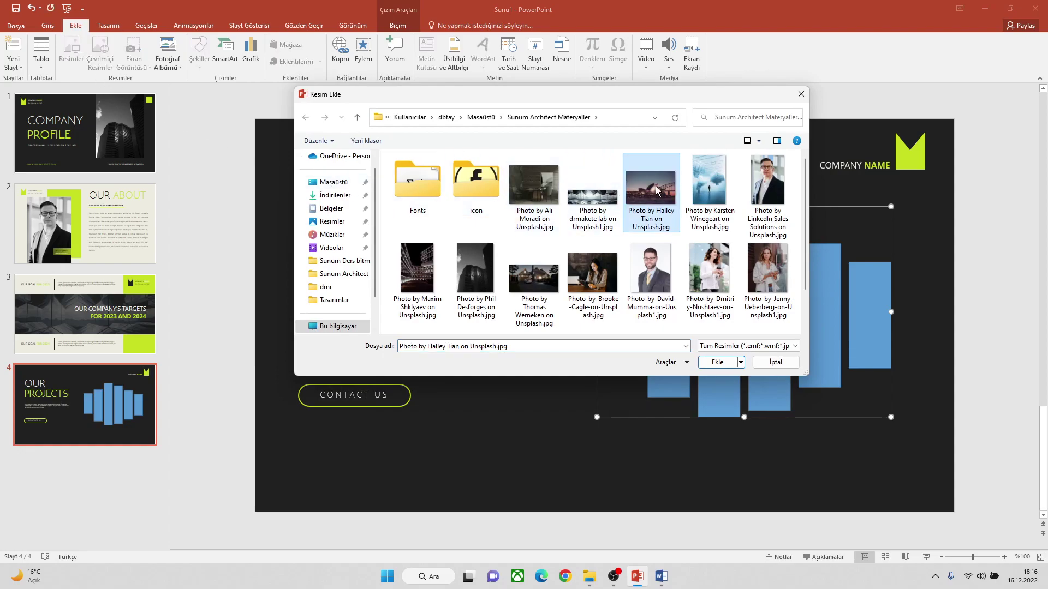
double_click(657, 190)
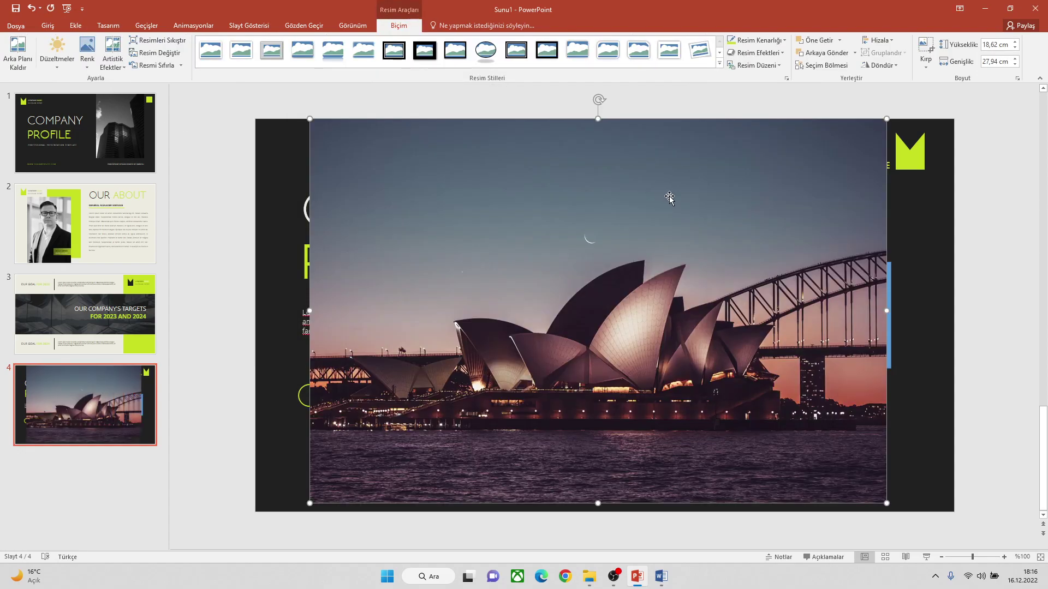
Shrink the photo, move it to the right side, and send it to back
left_click_drag(310, 119, 470, 225)
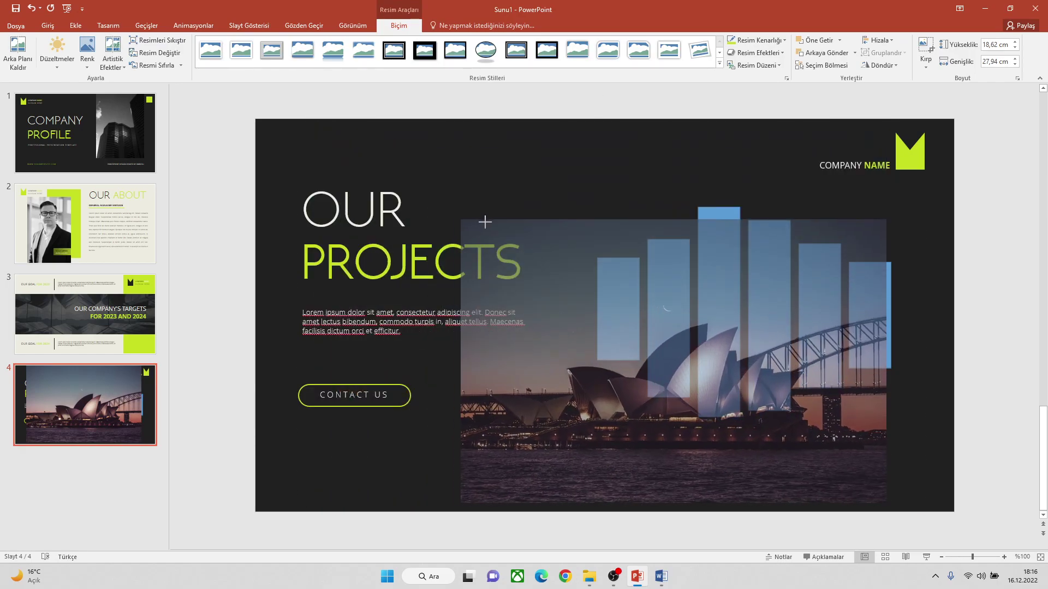
left_click_drag(682, 310, 721, 237)
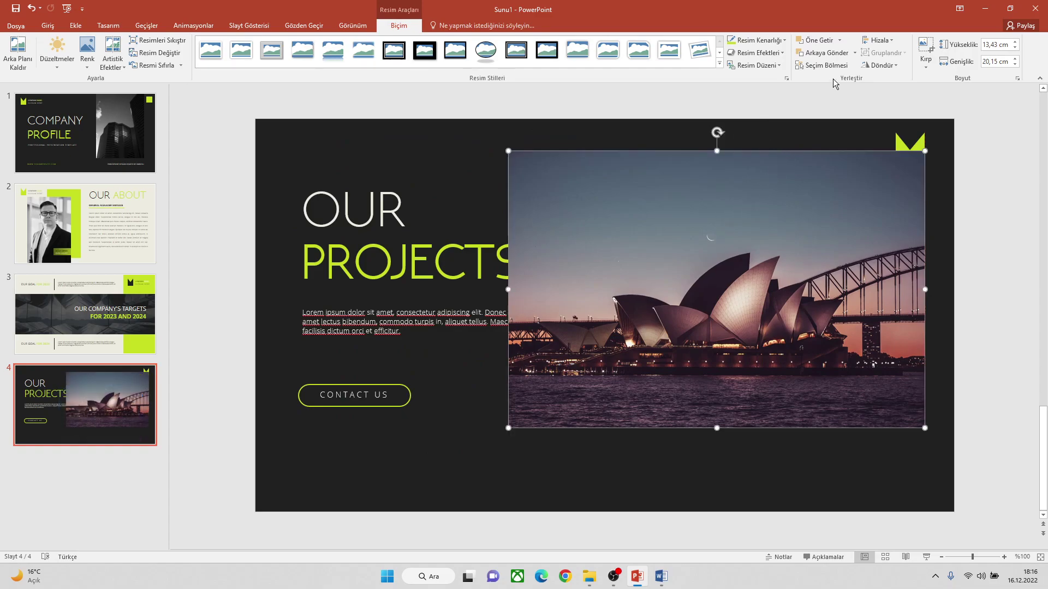
left_click(826, 55)
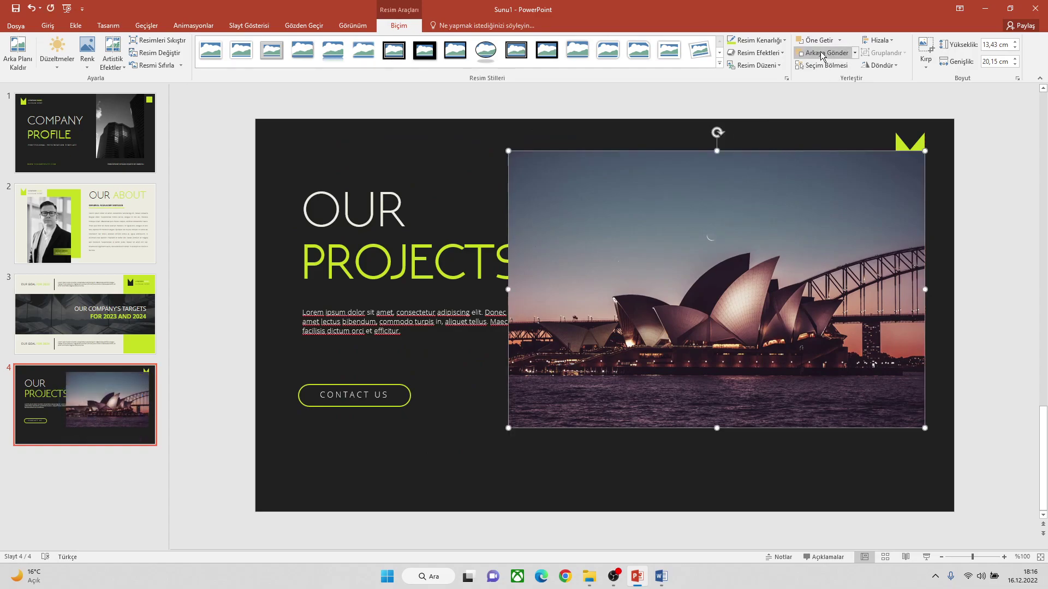
left_click(854, 53)
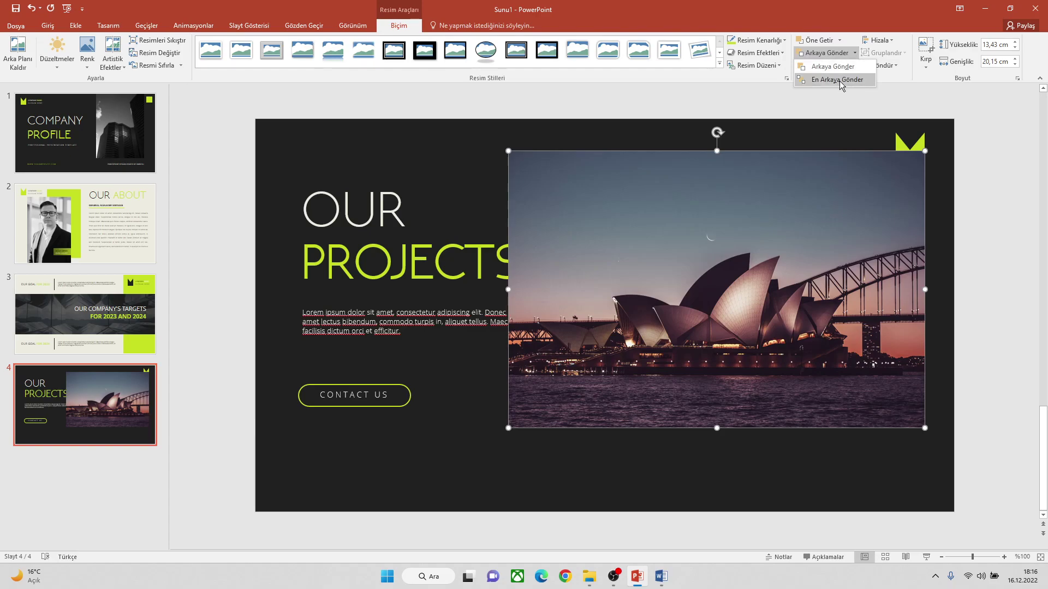
left_click(840, 83)
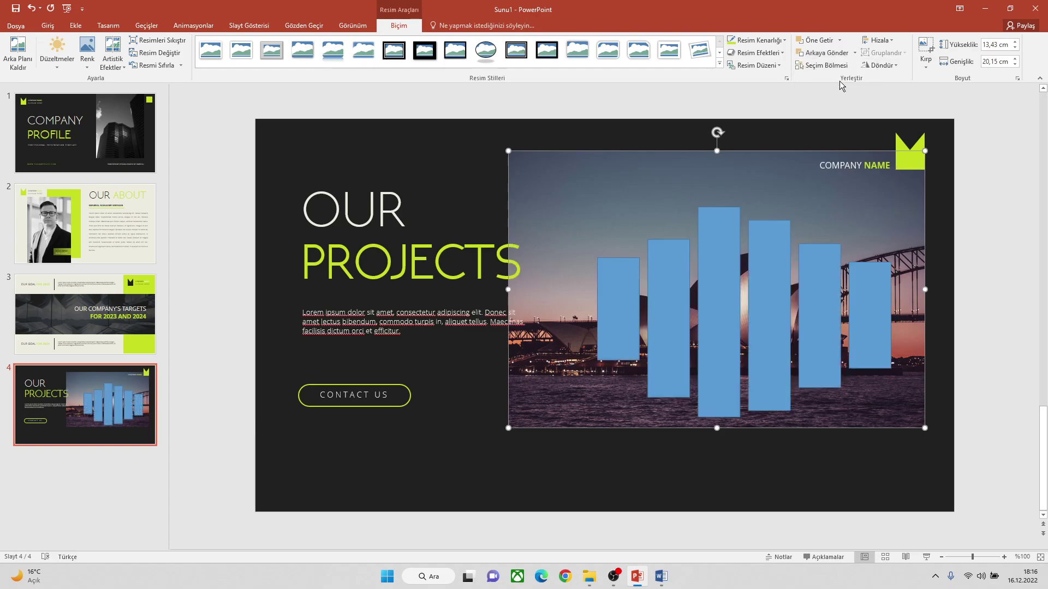
left_click(721, 284)
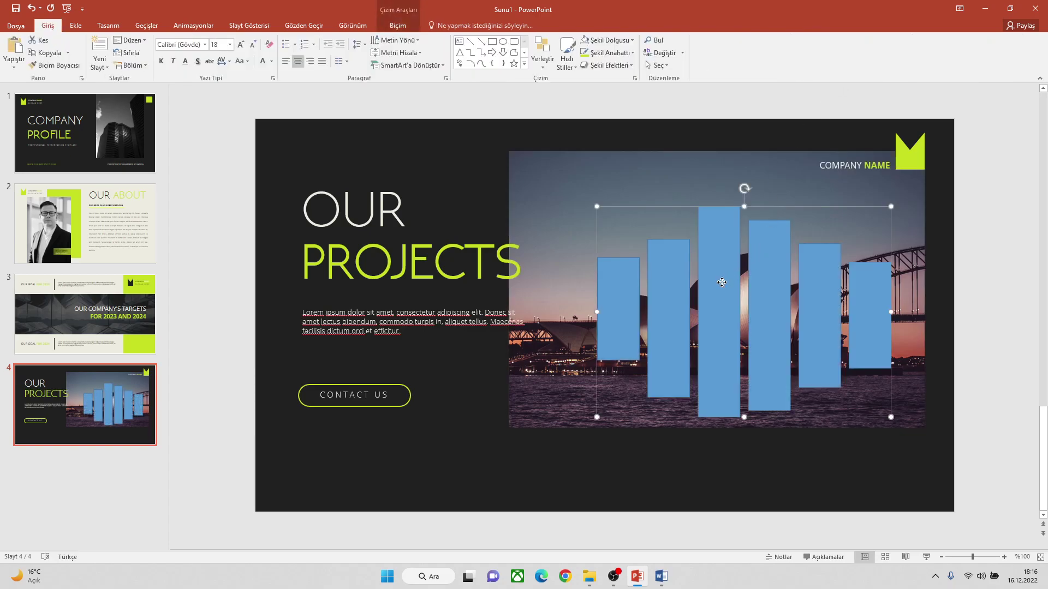
Move and stretch the blue bar group so it covers the photo
left_click_drag(722, 282, 687, 282)
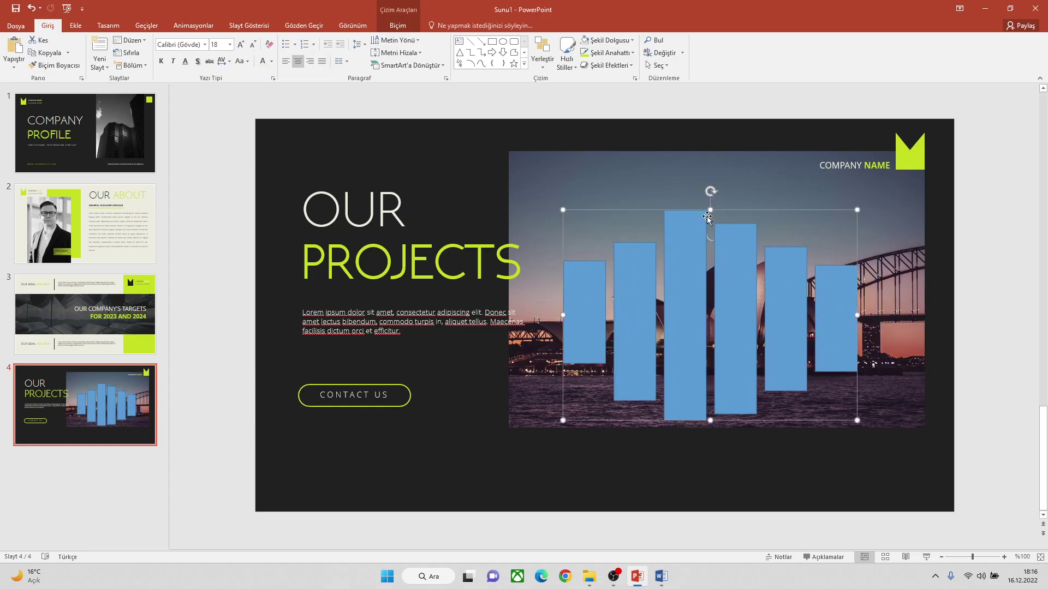
mouse_move(710, 211)
left_mouse_down()
mouse_move(709, 169)
mouse_move(710, 201)
left_mouse_up()
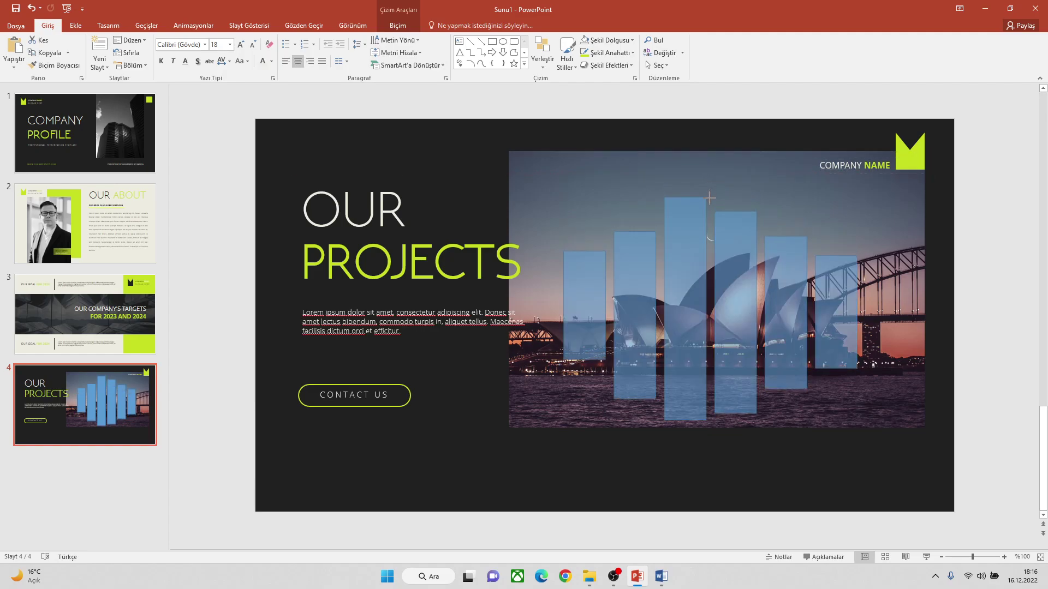
left_click_drag(688, 265, 695, 258)
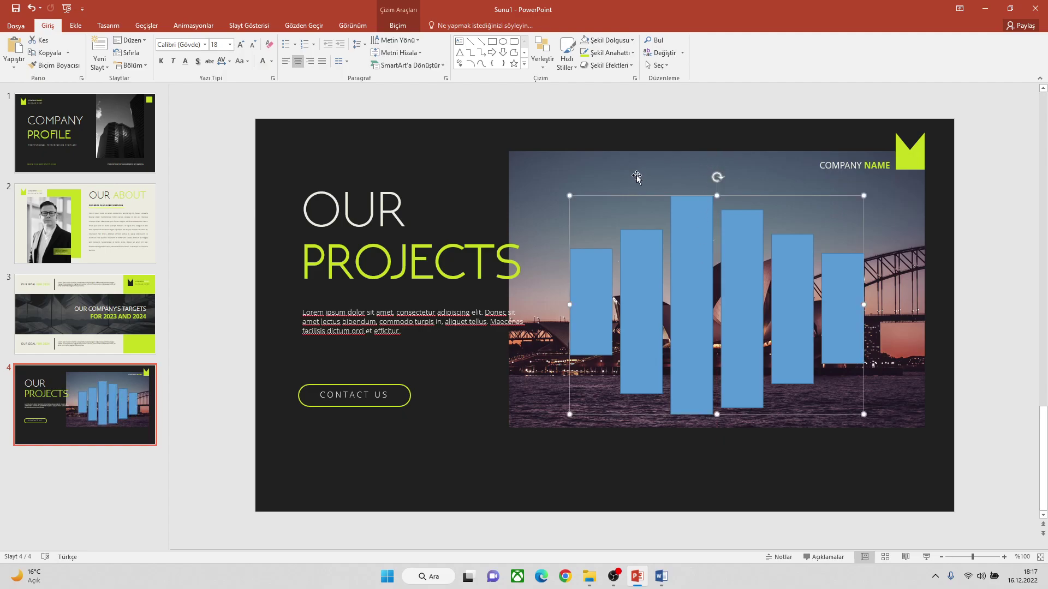
Intersect the photo with the bars using Merge Shapes > Intersect
left_click(640, 246, "shift")
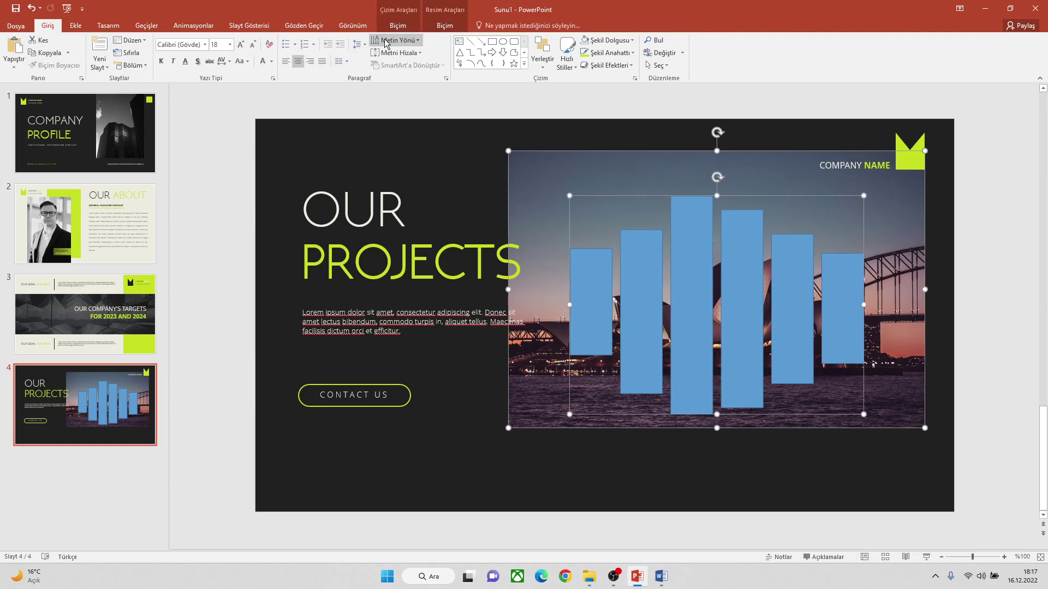
left_click(398, 25)
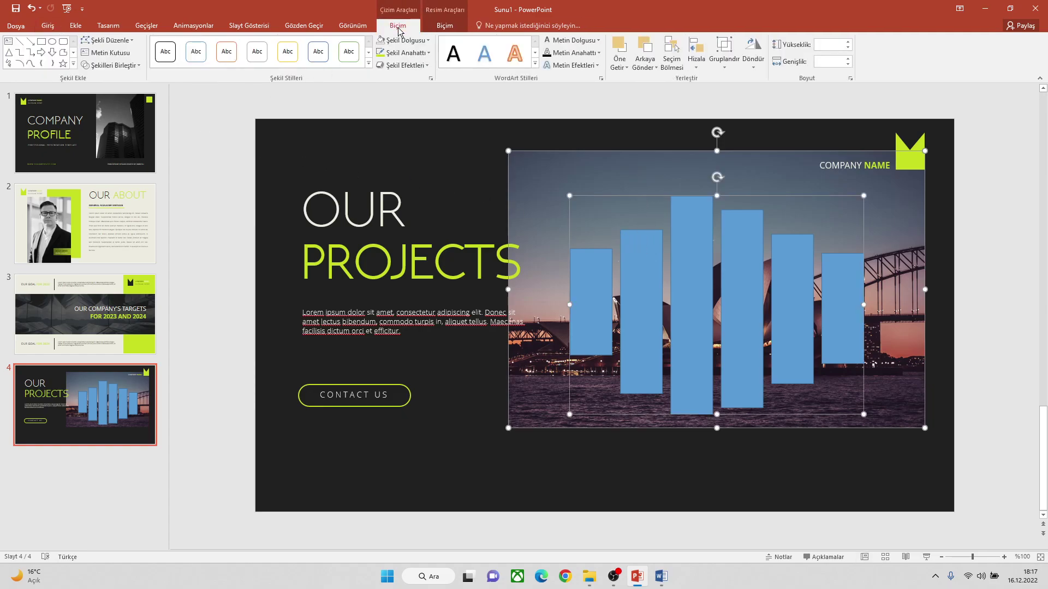
left_click(130, 66)
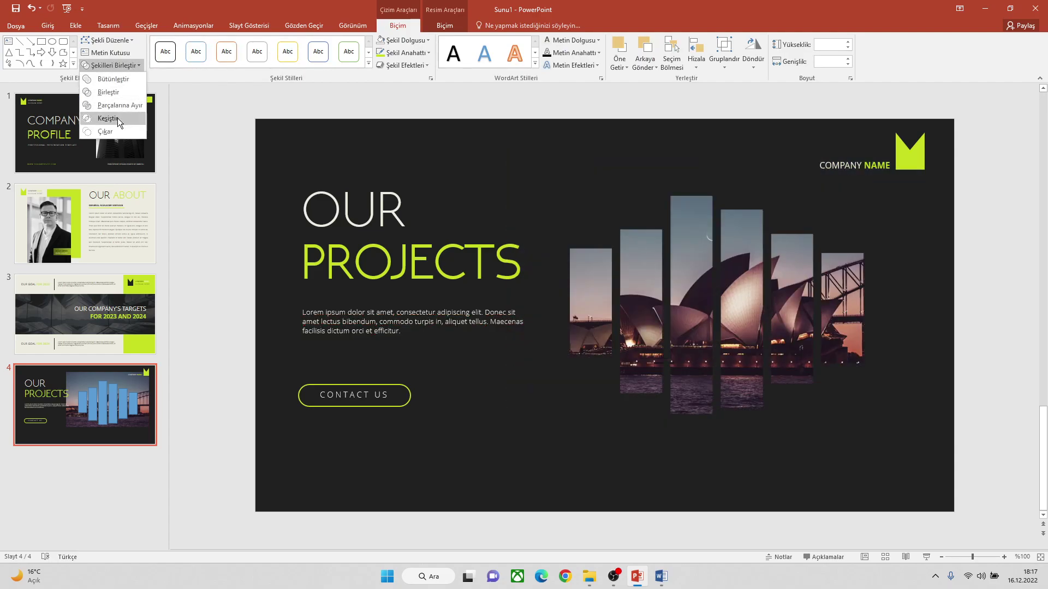
left_click(117, 117)
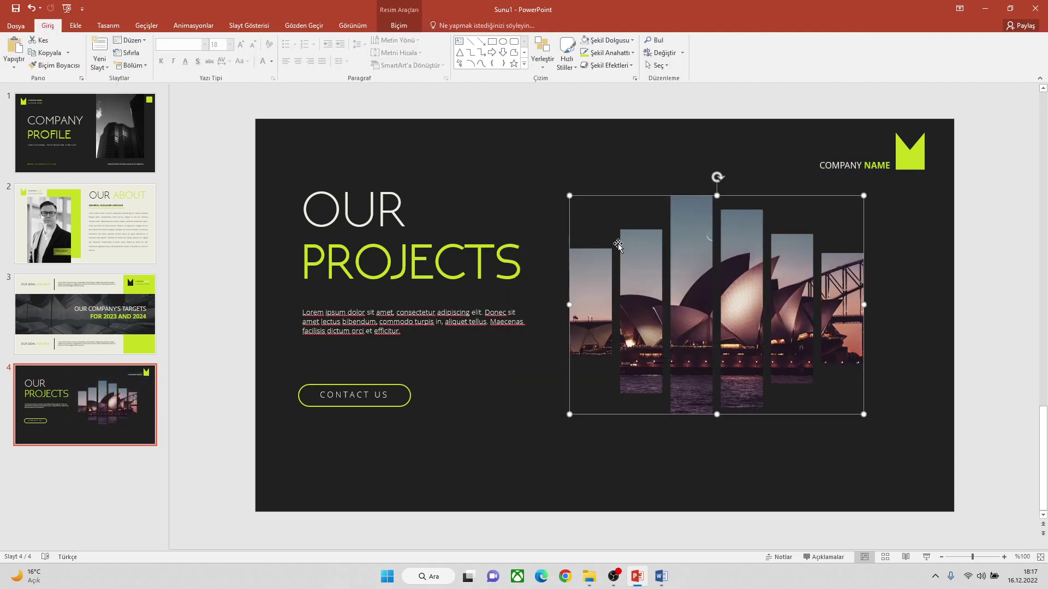
Crop the bar-cut picture, shrinking and repositioning the photo inside the bars
left_click_drag(695, 286, 711, 292)
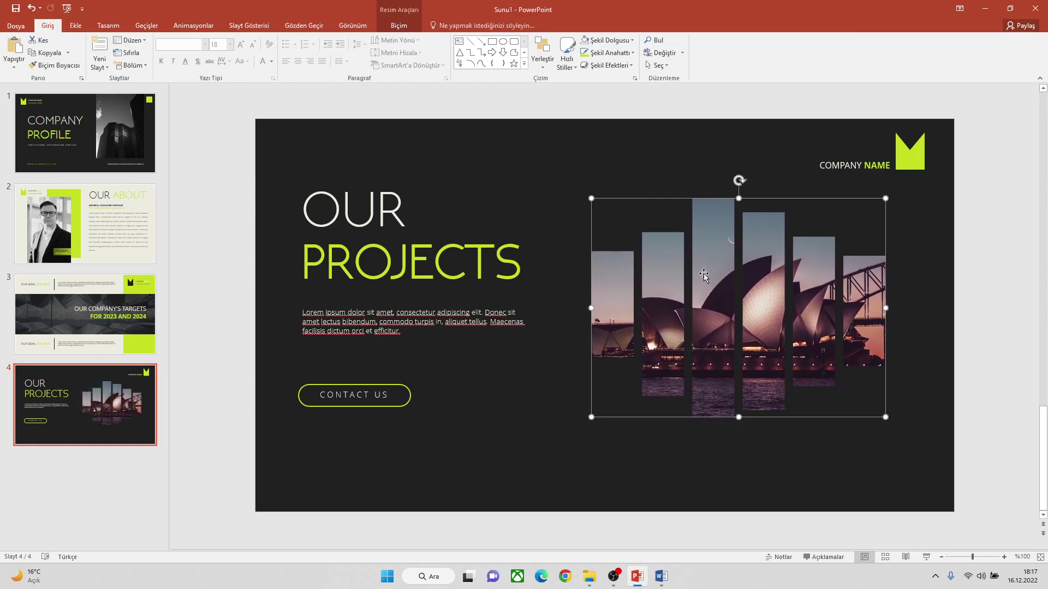
left_click(399, 26)
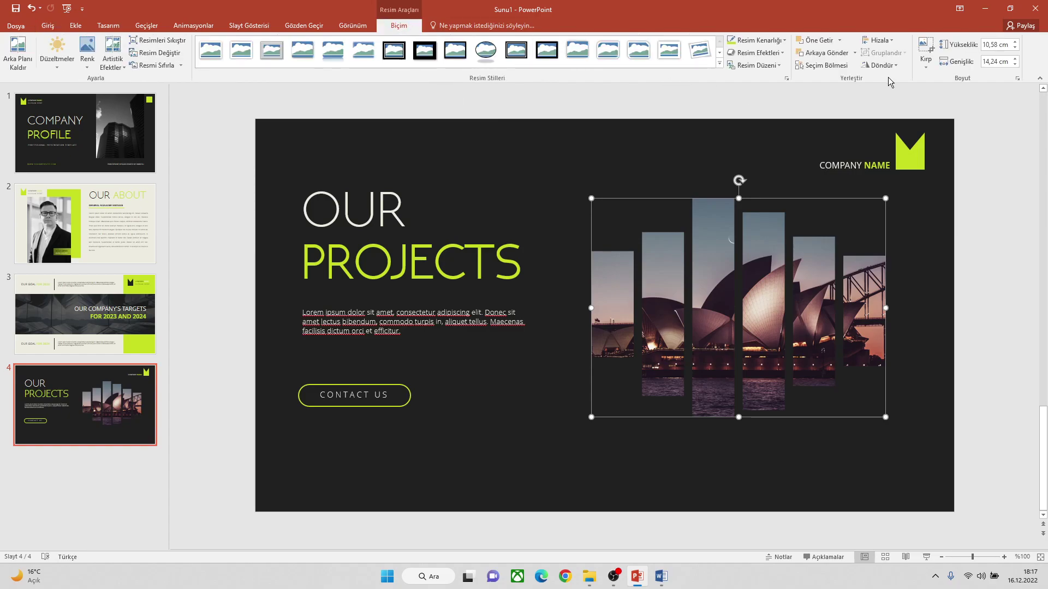
left_click(926, 66)
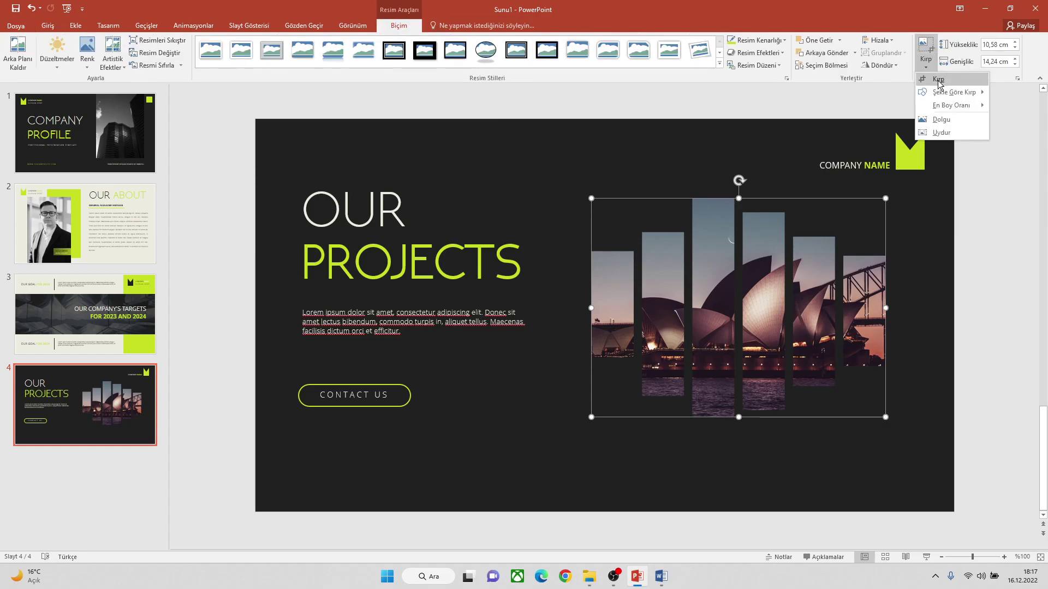
left_click(938, 81)
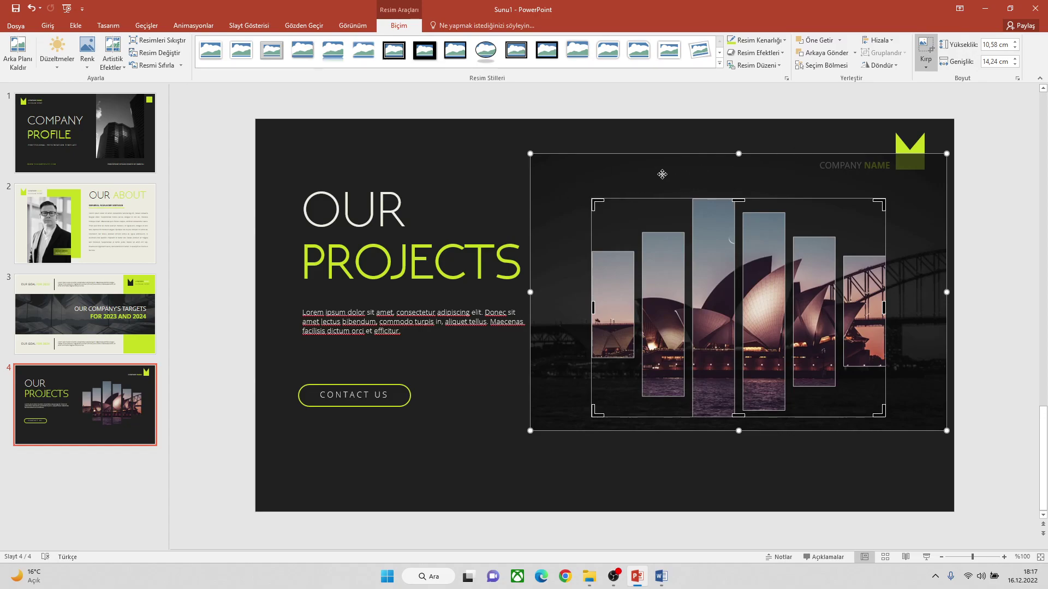
left_click_drag(662, 174, 664, 181)
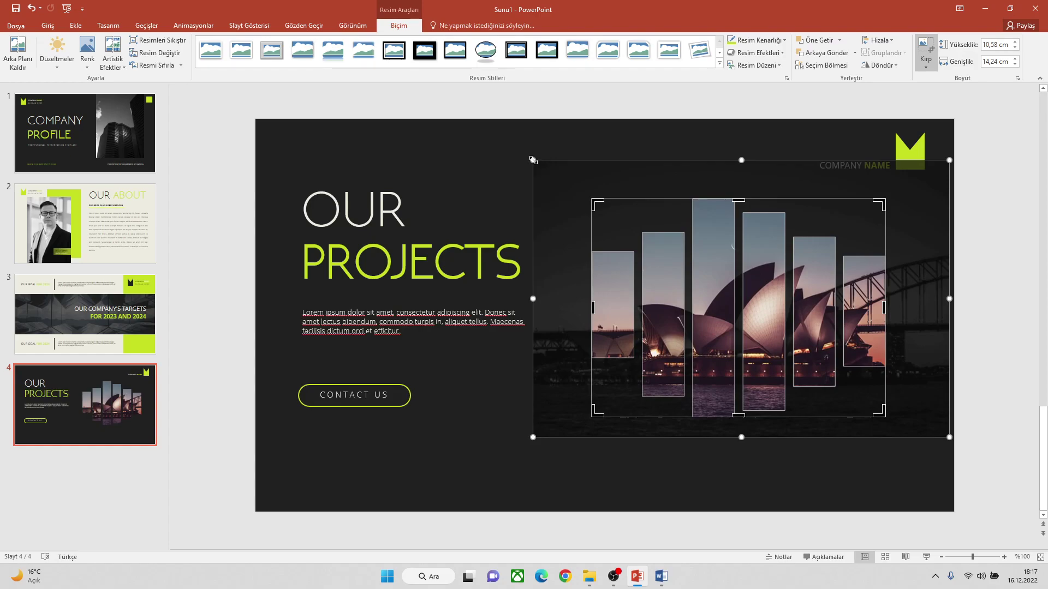
left_click_drag(533, 160, 576, 188)
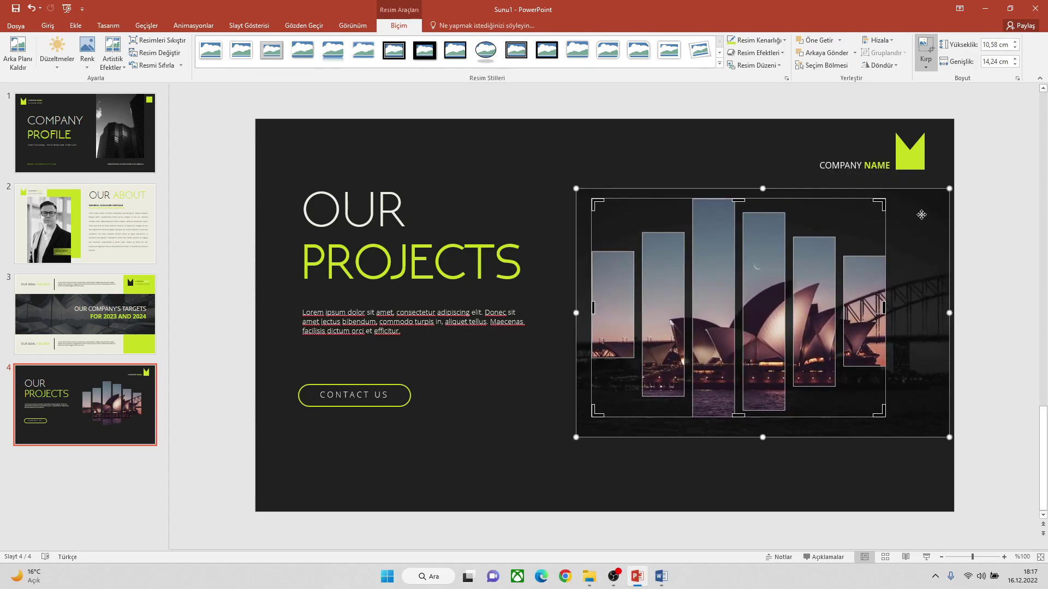
mouse_move(922, 214)
left_mouse_down()
mouse_move(890, 210)
mouse_move(881, 180)
left_mouse_up()
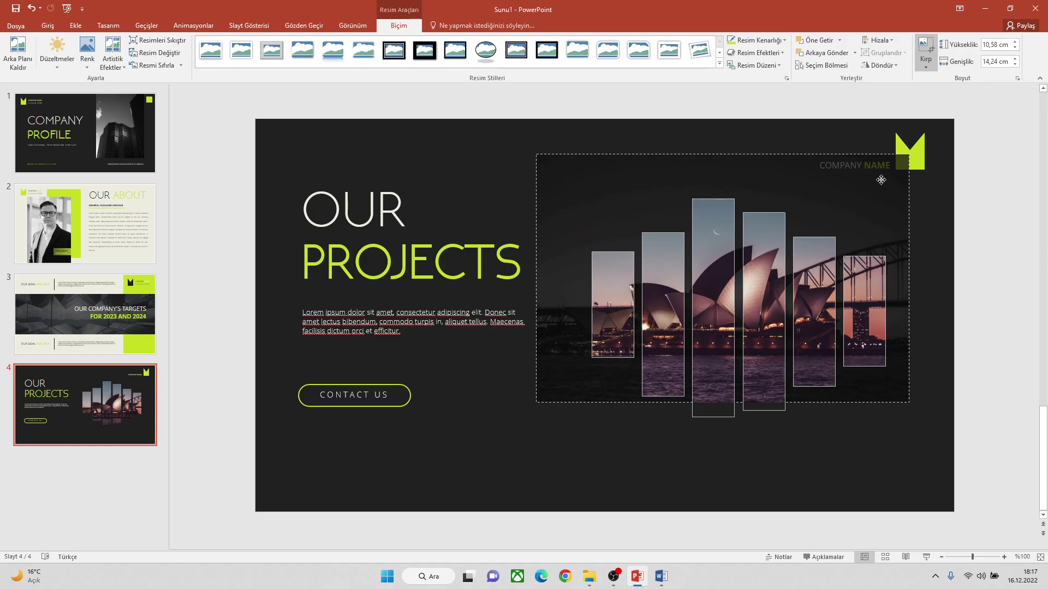
left_click_drag(881, 179, 884, 179)
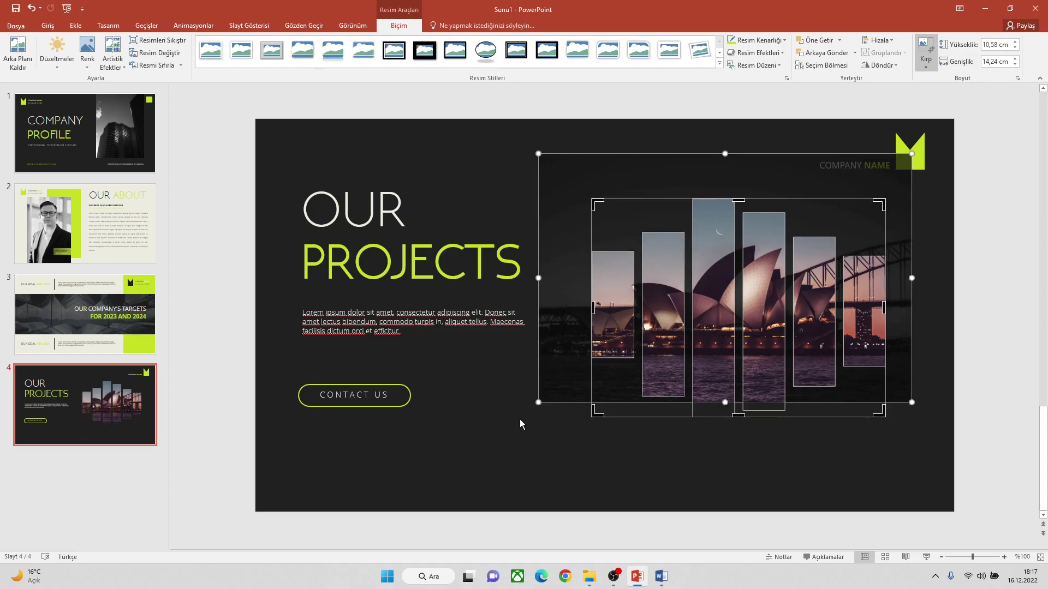
Enlarge the photo so the lit sails fill the bars, finish cropping, and lower the picture
left_click_drag(538, 402, 525, 421)
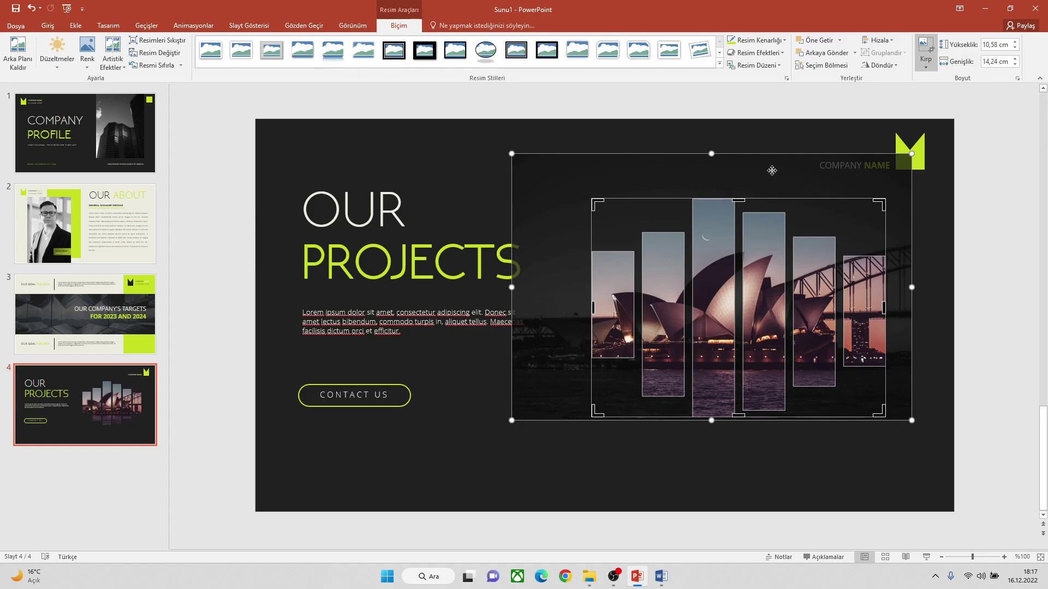
left_click_drag(772, 170, 763, 157)
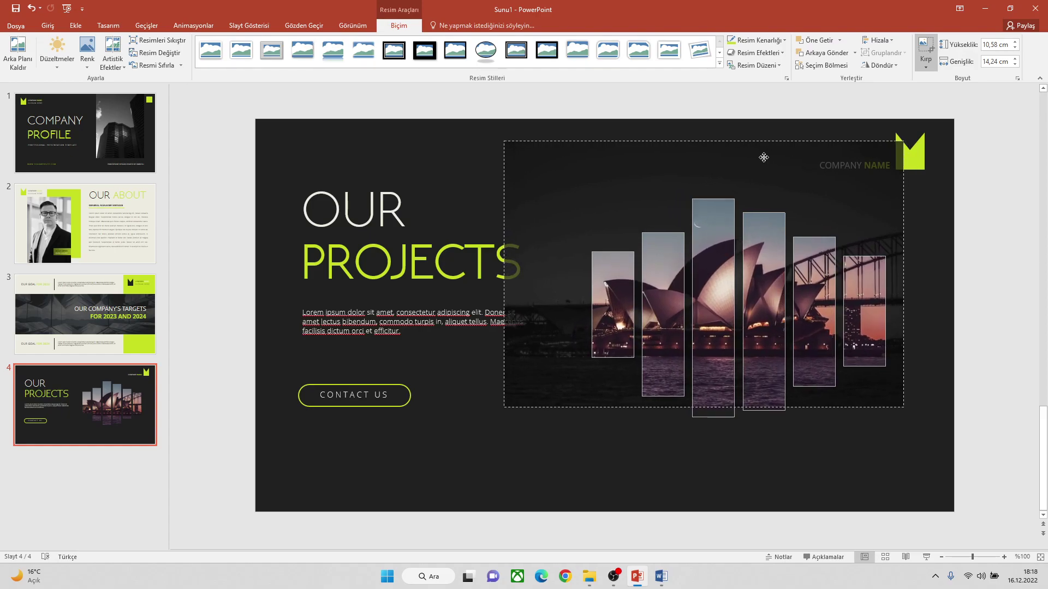
left_click_drag(763, 158, 764, 160)
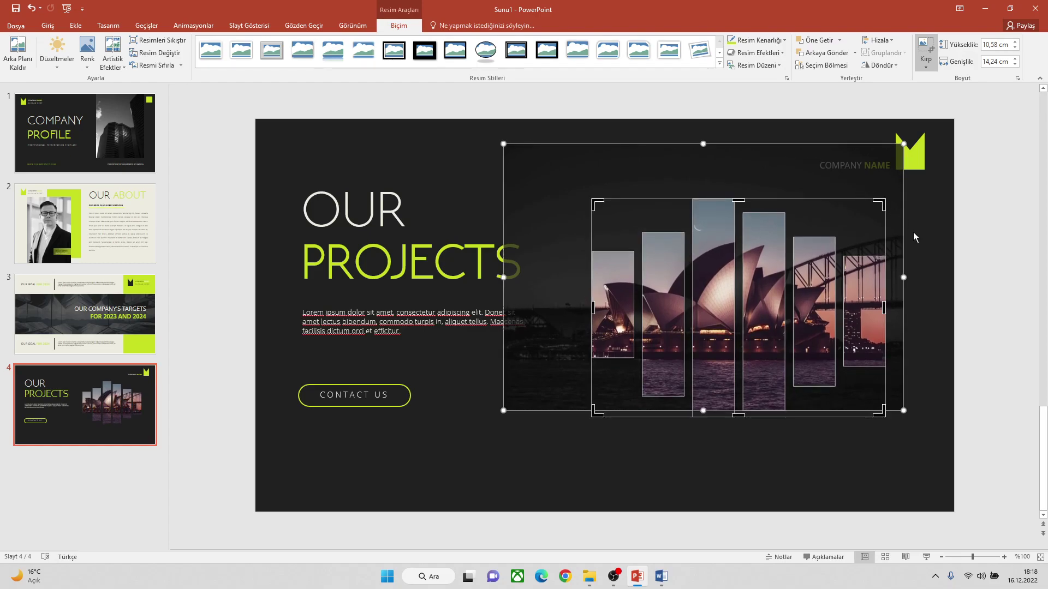
left_click(931, 252)
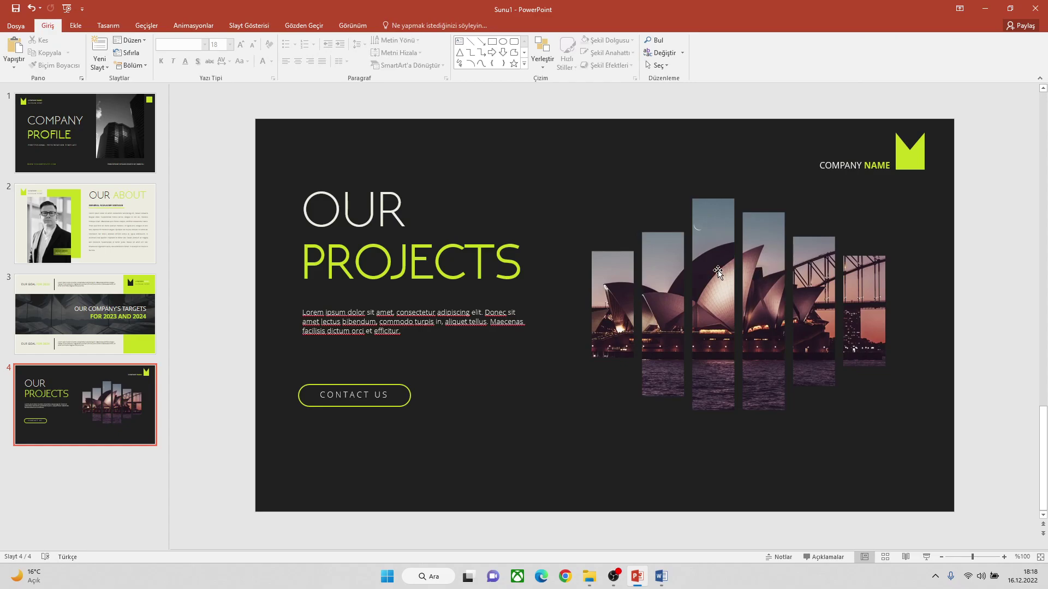
left_click_drag(740, 272, 718, 284)
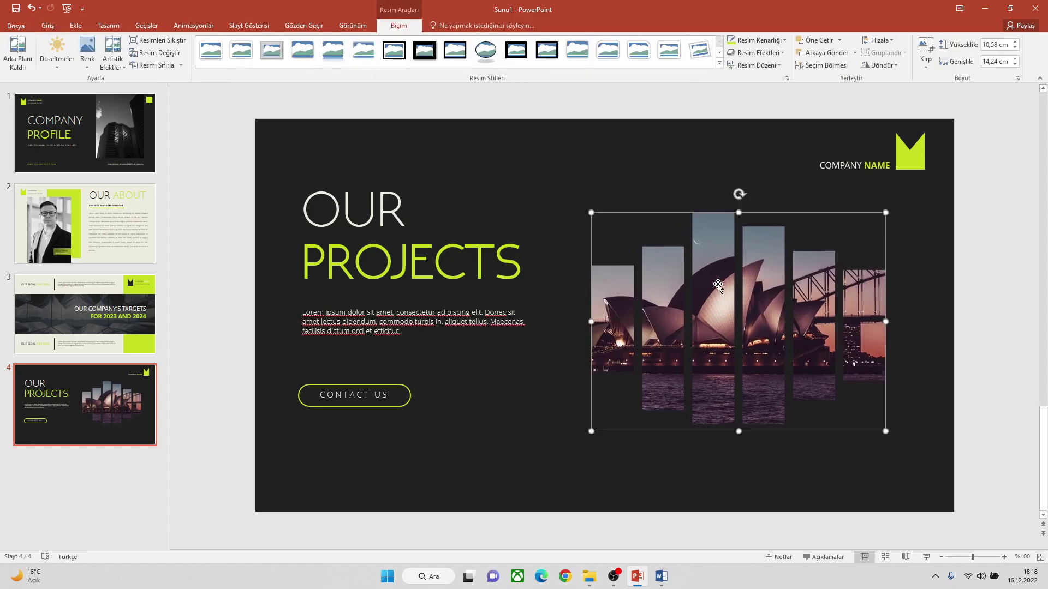
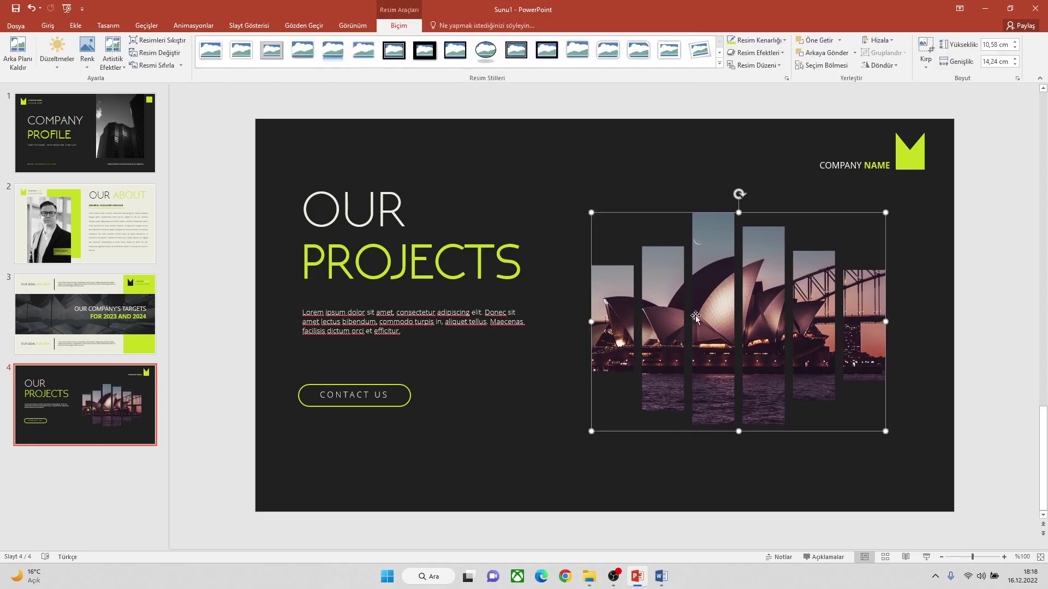
Deselect the Sydney picture and bring up the thumbnail menu for adding a slide after slide 4
left_click(520, 392)
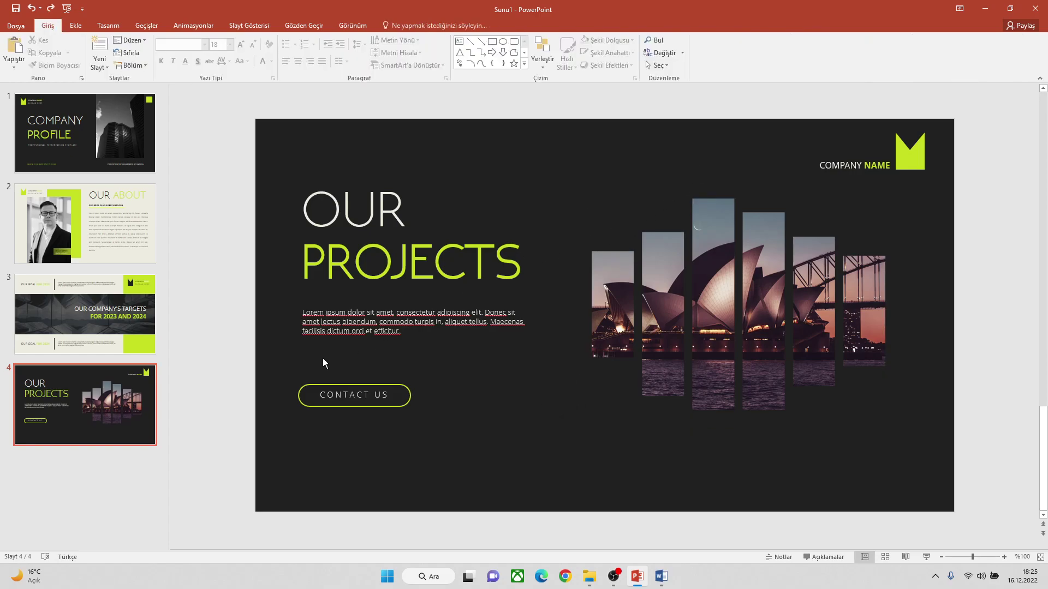
right_click(125, 462)
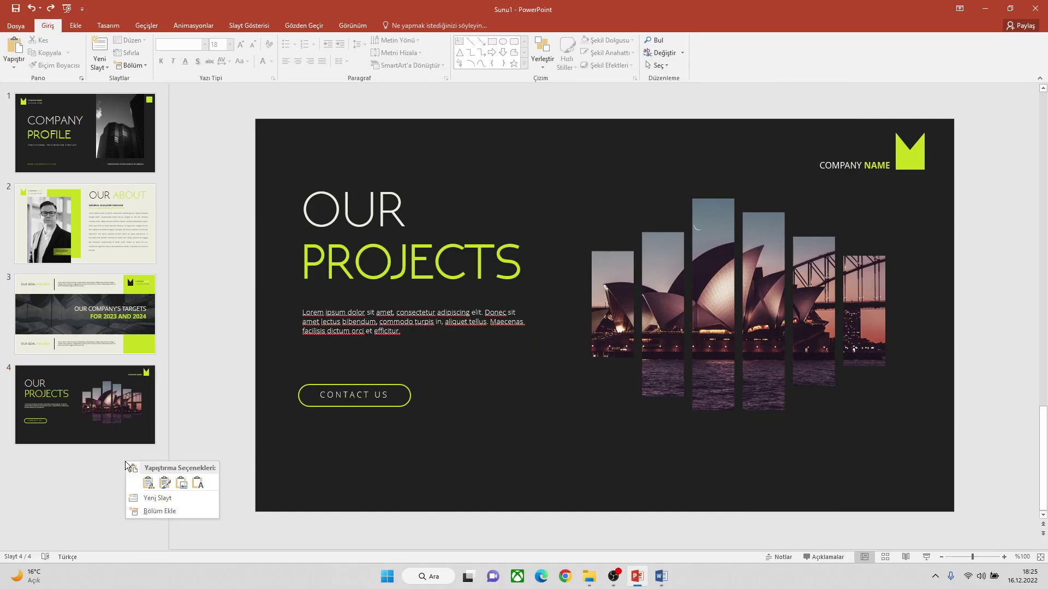
Add blank slide 5 and give it a light beige solid-fill background from the recent colours
left_click(155, 499)
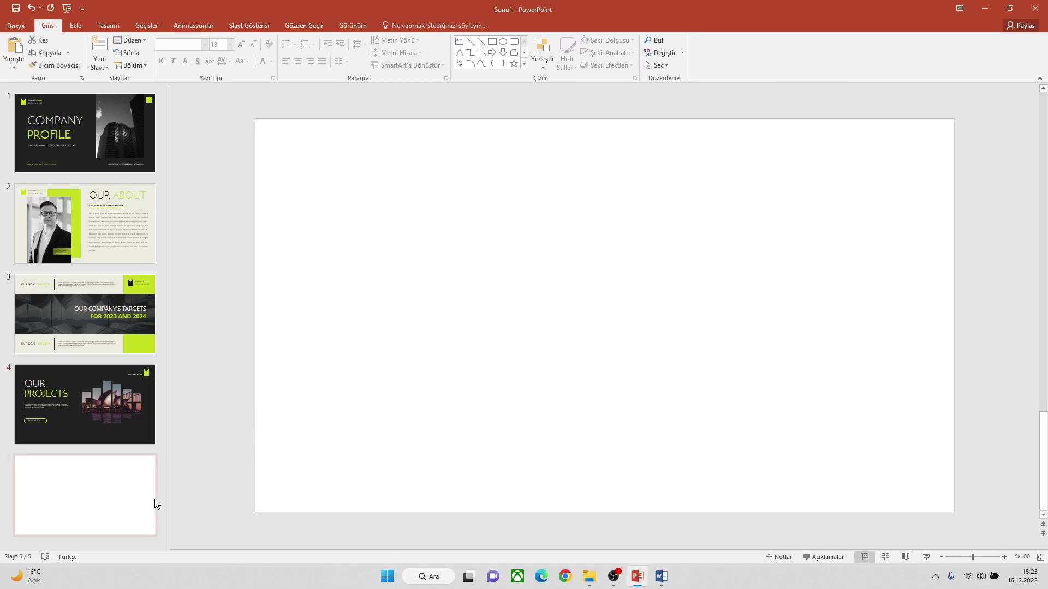
left_click(586, 346)
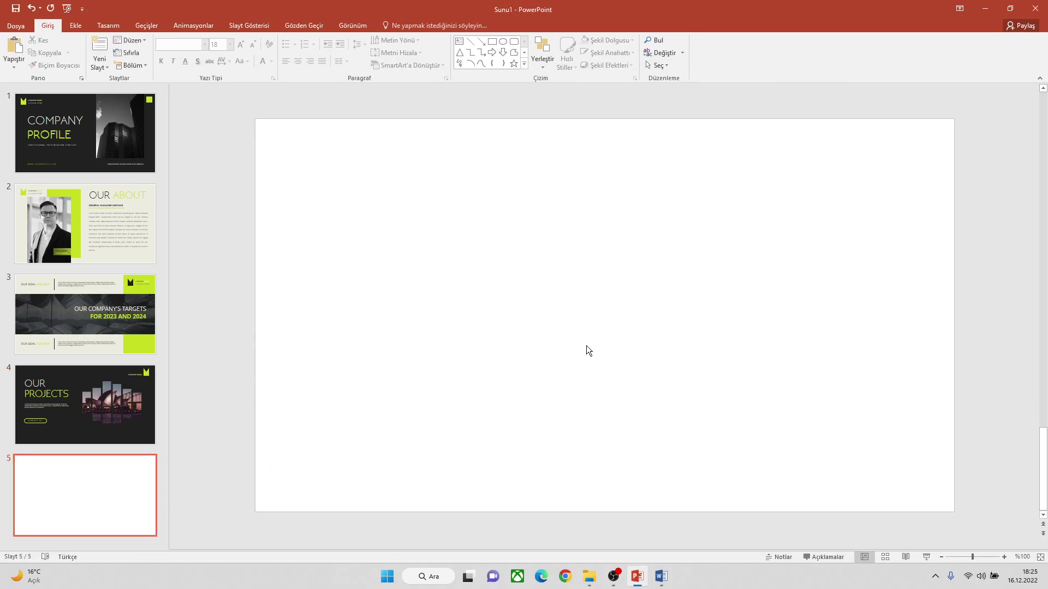
right_click(586, 345)
left_click(605, 437)
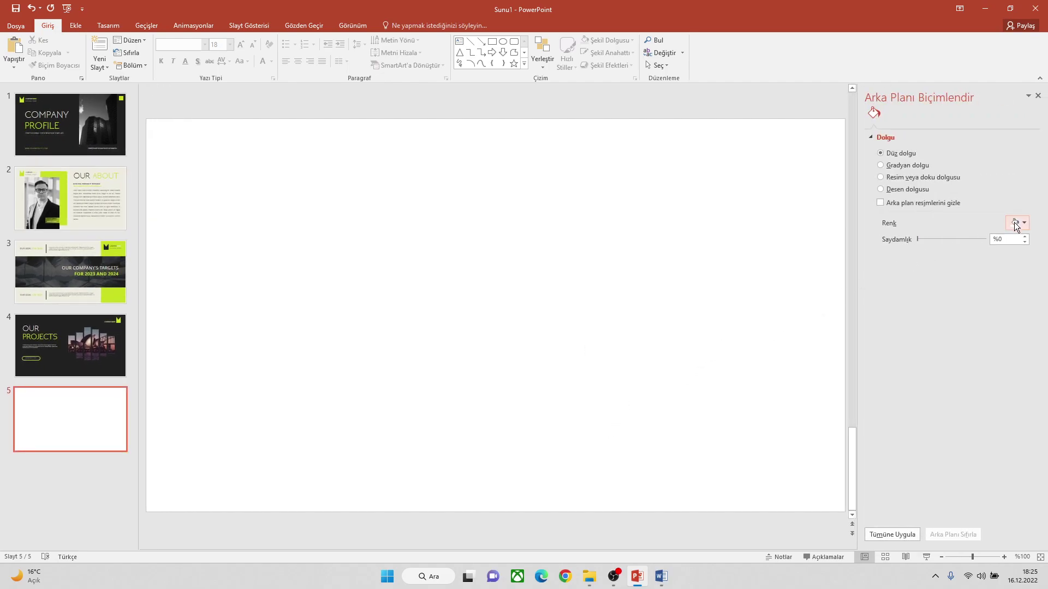
left_click(1014, 222)
left_click(967, 341)
left_click(1038, 97)
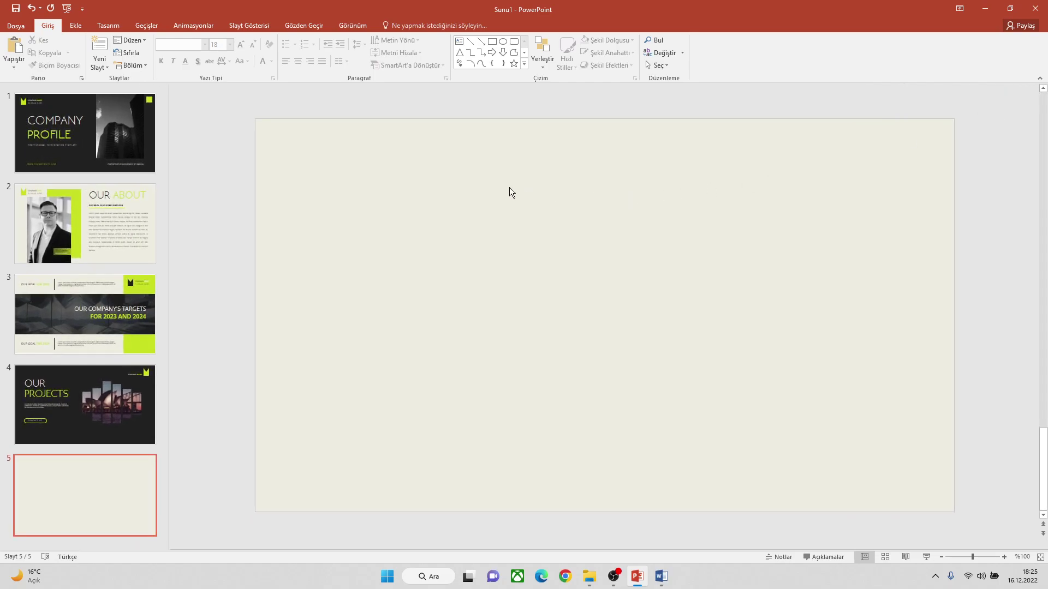
Insert the hanging glass cubes photo and move it to the slide's left edge
left_click(76, 25)
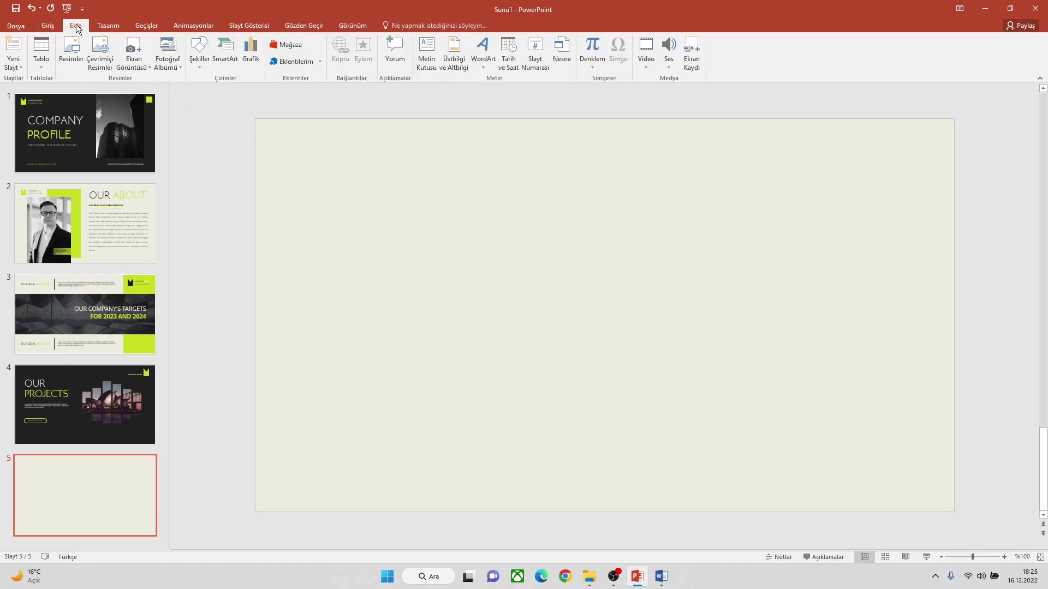
left_click(72, 52)
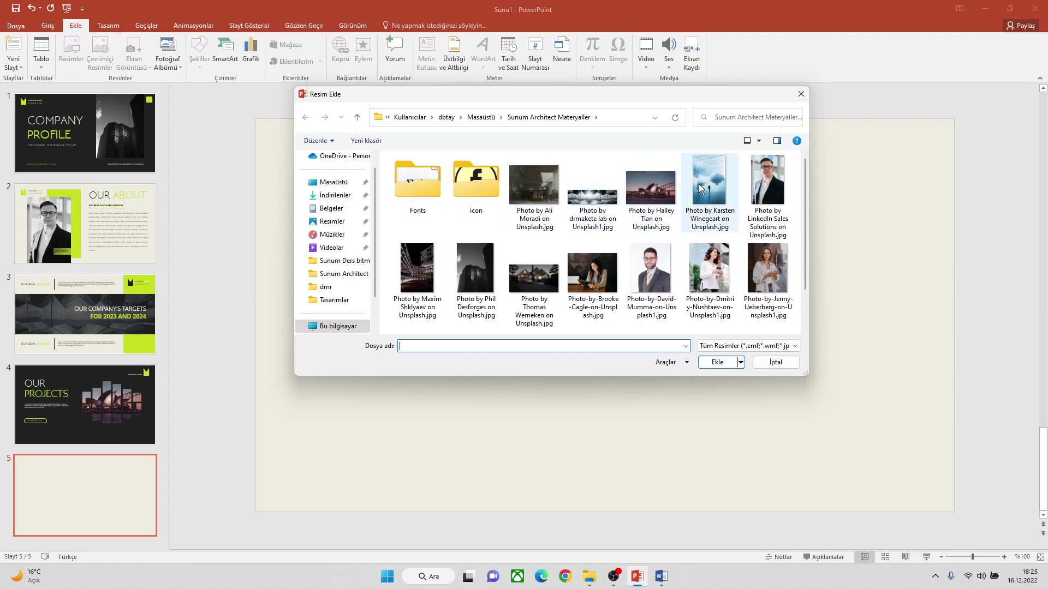
double_click(702, 189)
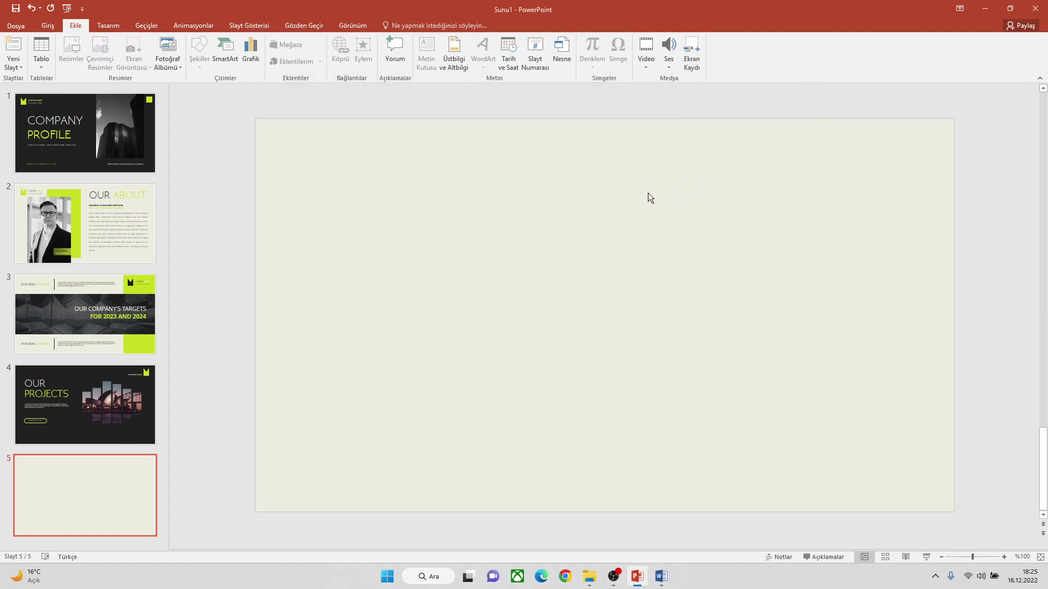
left_click_drag(649, 202, 428, 205)
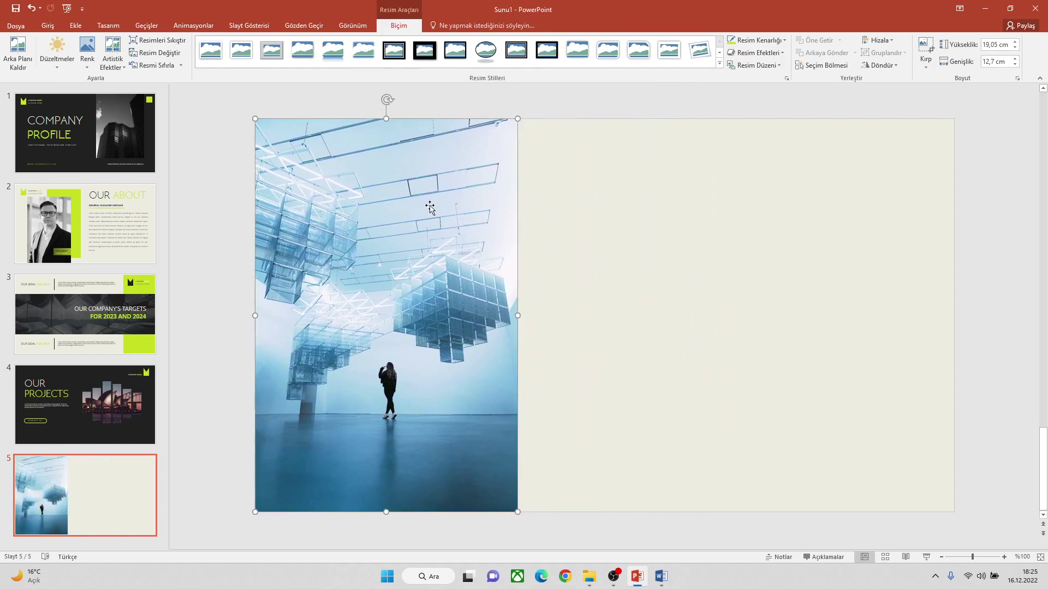
Recolour the glass cubes photo to black and white
left_click(88, 53)
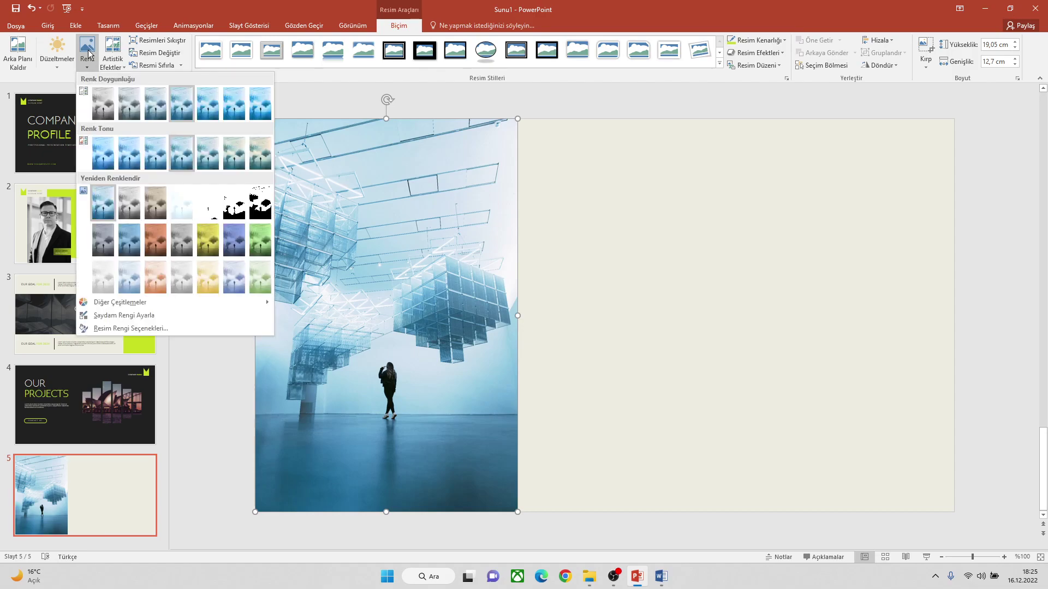
left_click(104, 106)
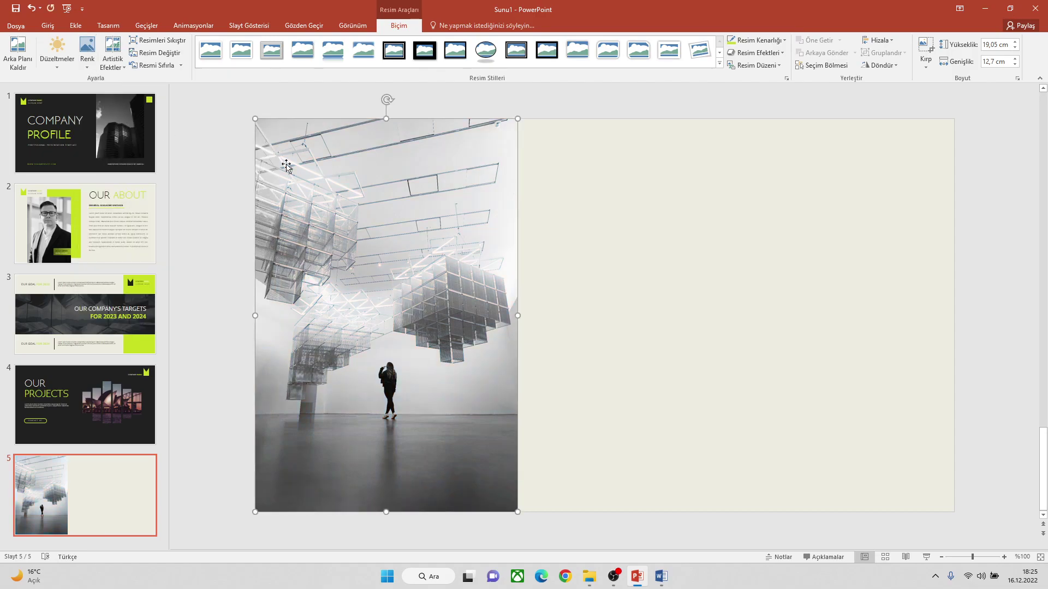
left_click(84, 27)
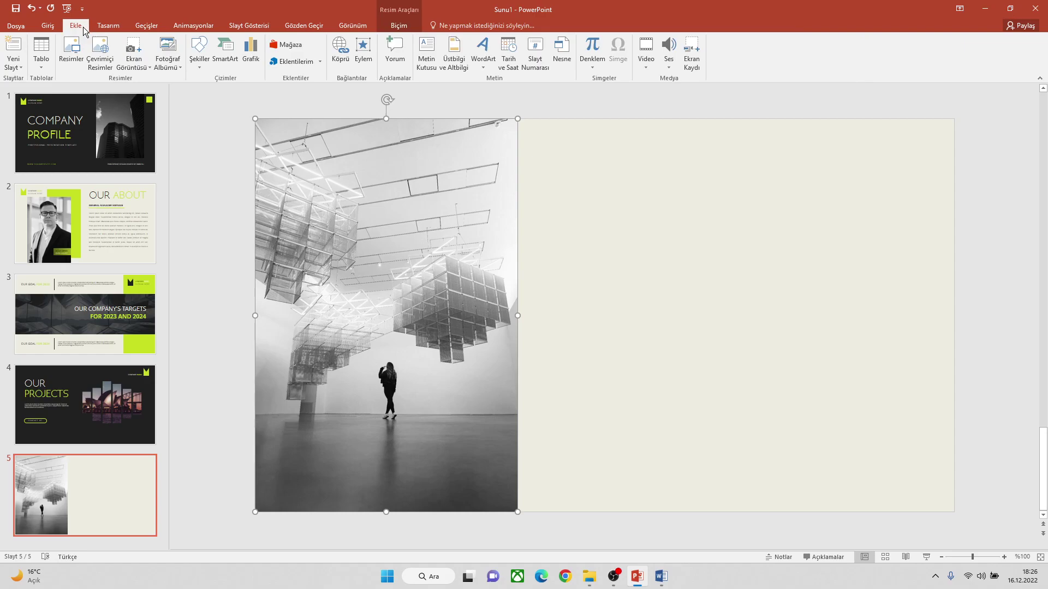
Draw a beige rectangle with no outline covering the whole photo
left_click(202, 63)
left_click(228, 90)
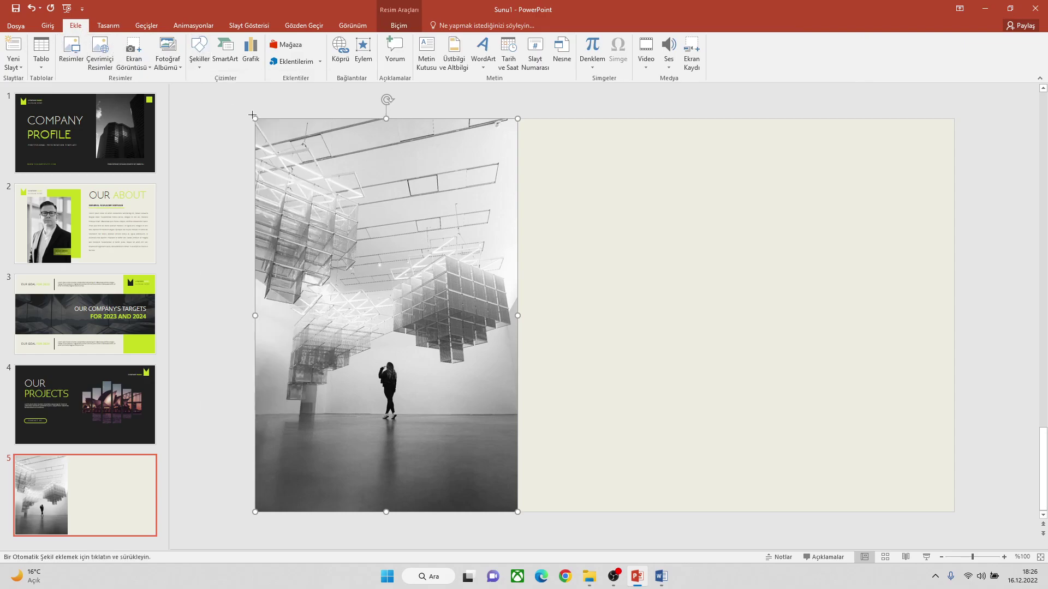
mouse_move(254, 118)
left_mouse_down()
mouse_move(511, 451)
mouse_move(518, 512)
left_mouse_up()
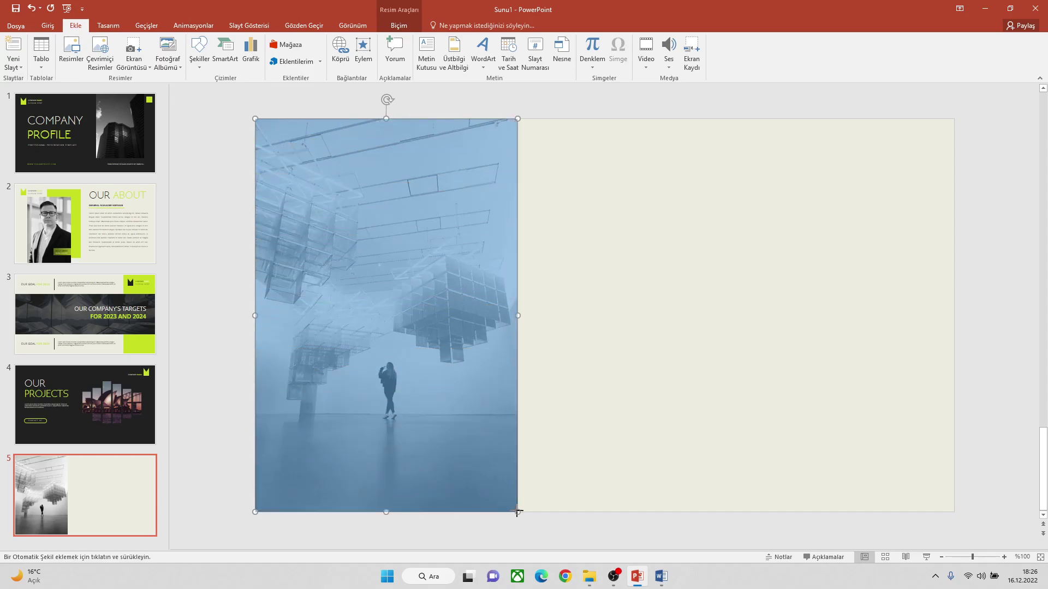
left_click_drag(518, 512, 518, 510)
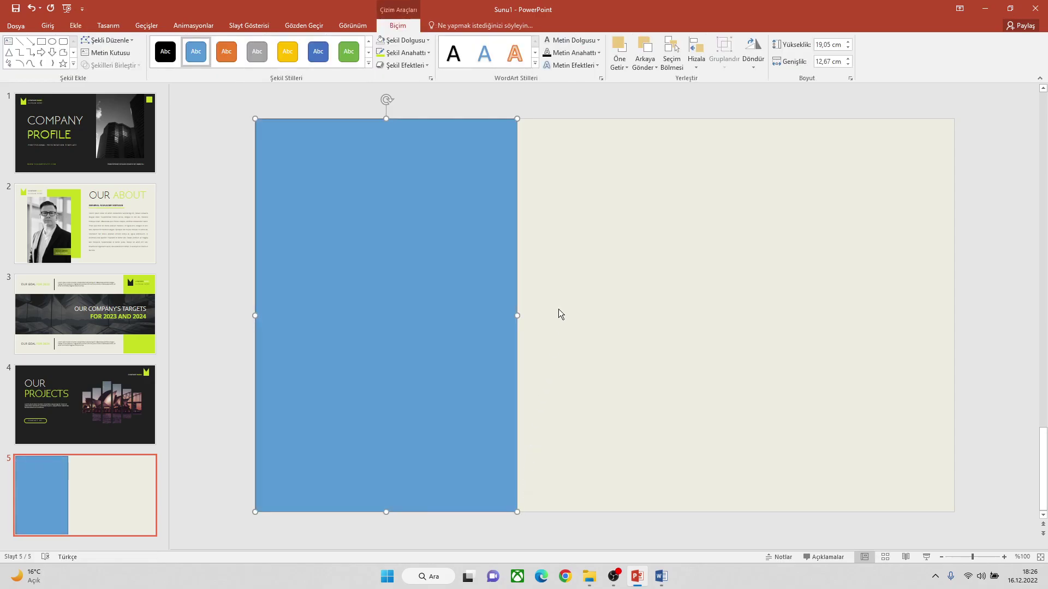
left_click(406, 53)
left_click(411, 172)
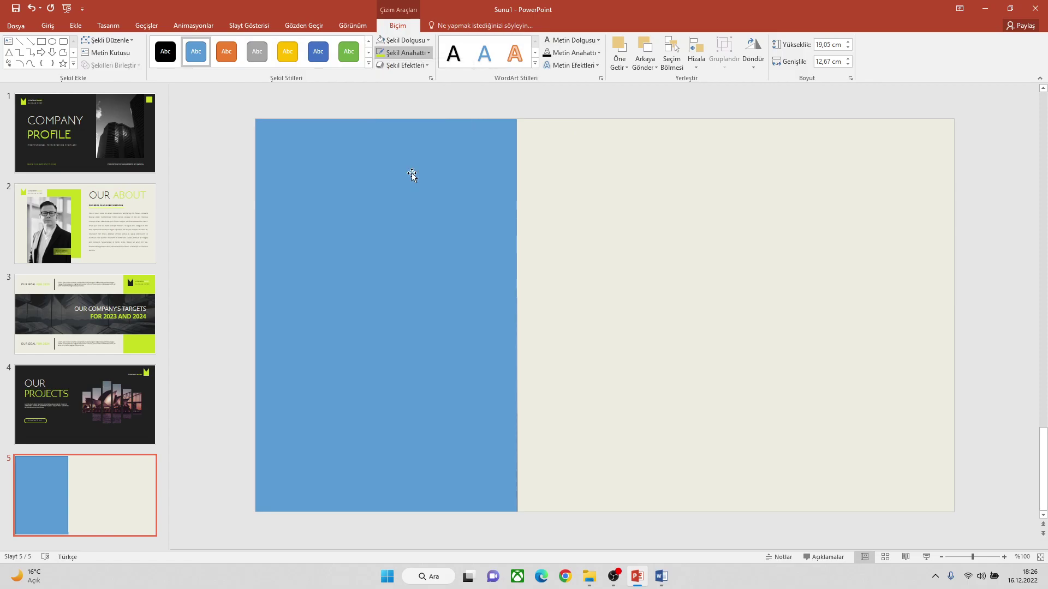
left_click(404, 42)
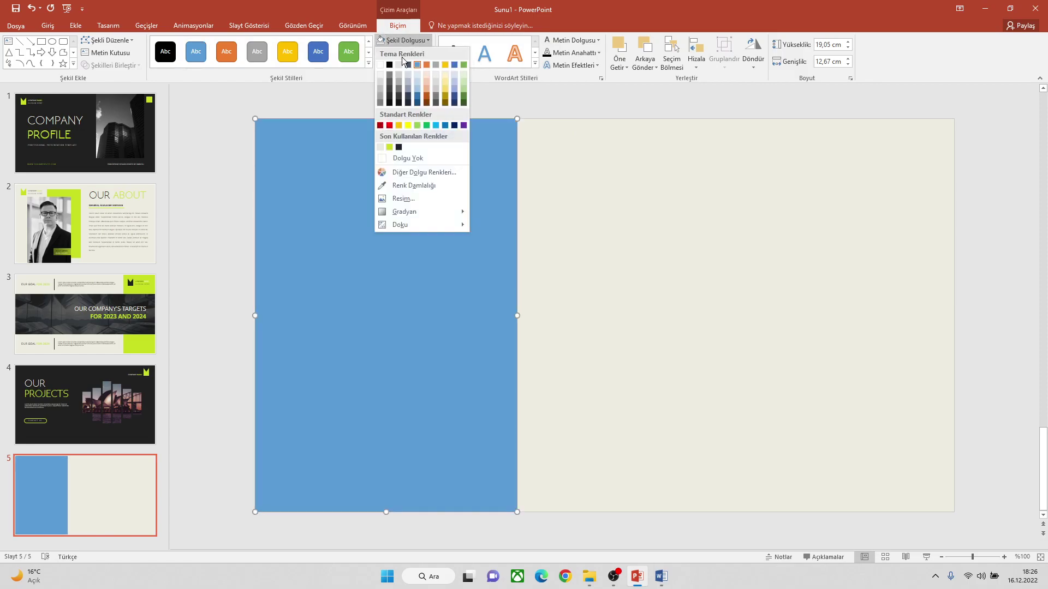
left_click(380, 148)
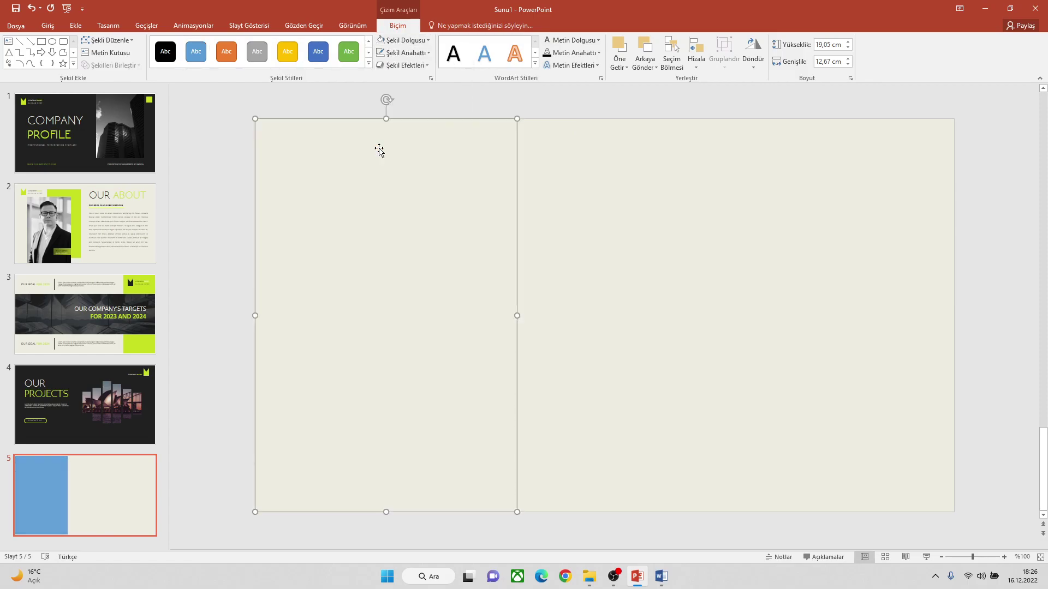
Set the beige rectangle's transparency to 25% in Format Shape
right_click(388, 175)
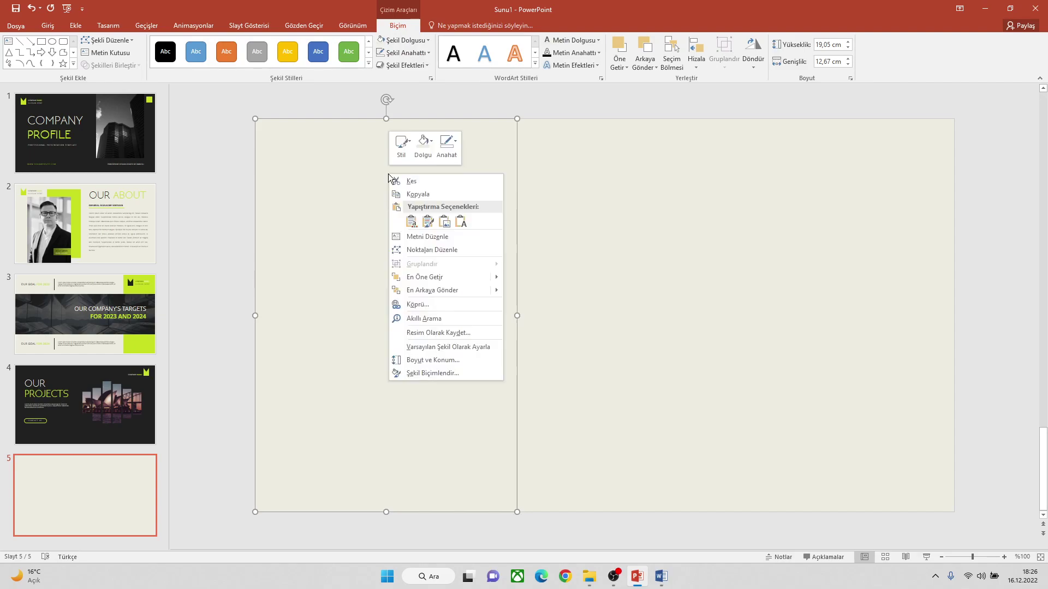
left_click(420, 373)
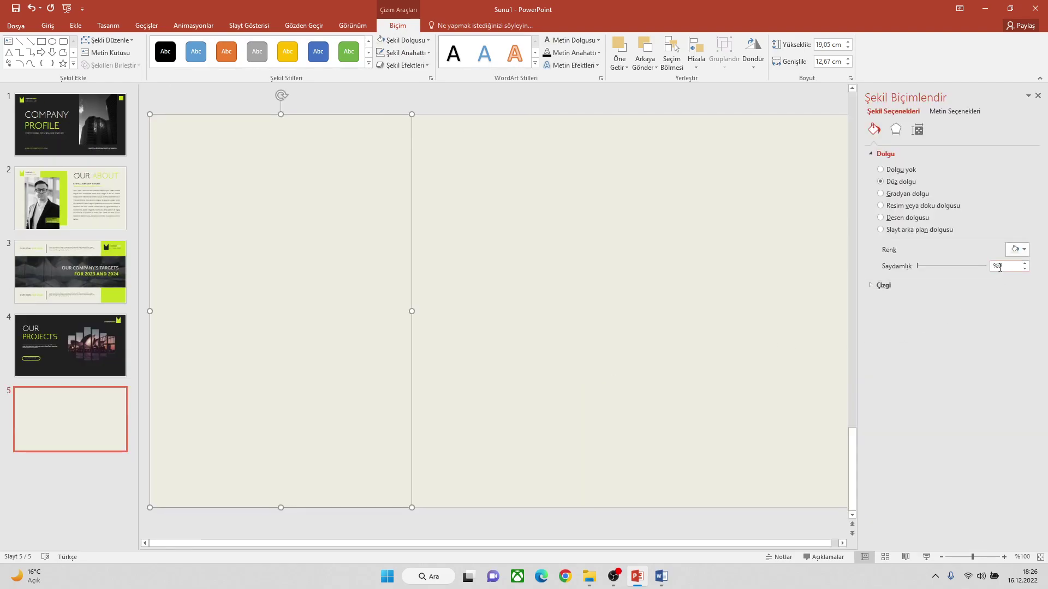
double_click(1000, 266)
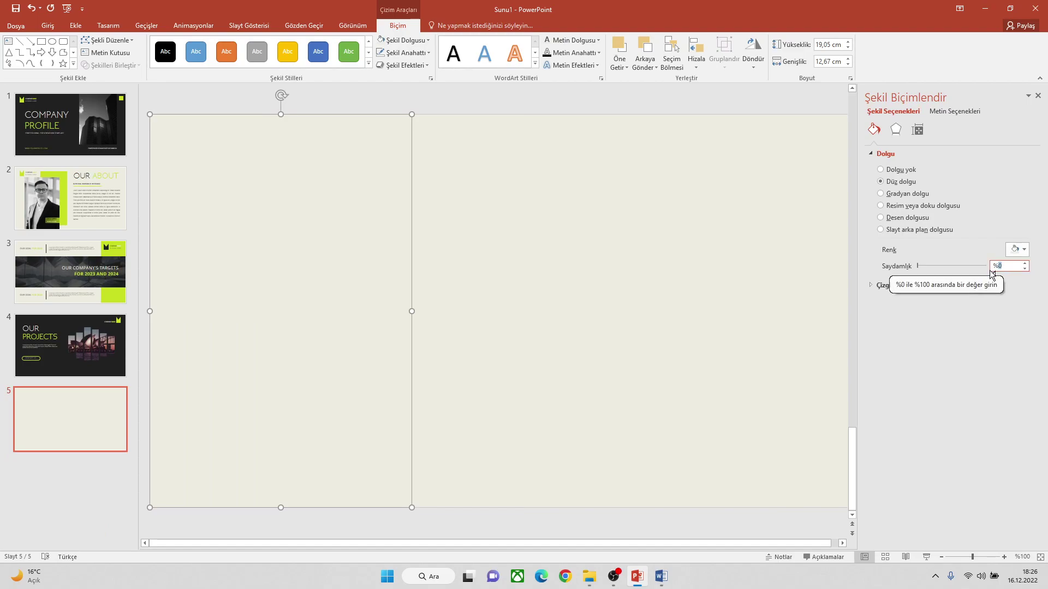
type("25")
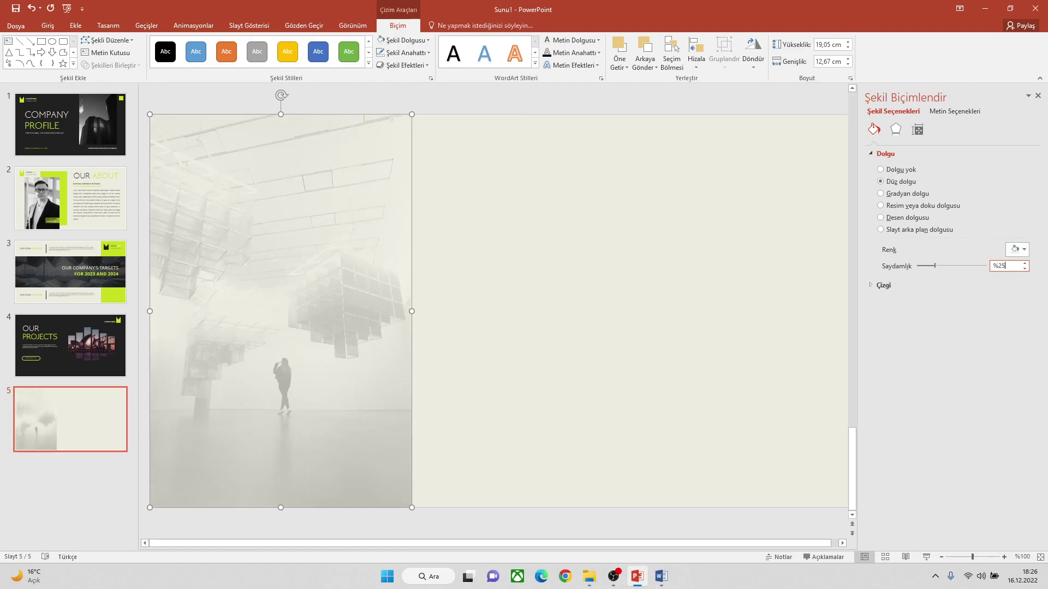
left_click(764, 271)
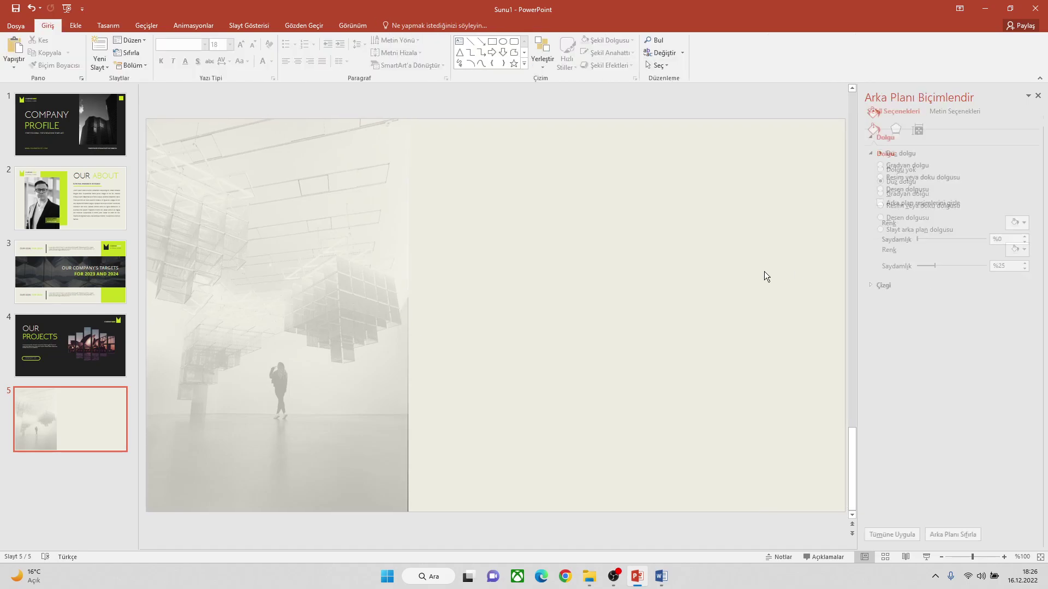
left_click(1039, 97)
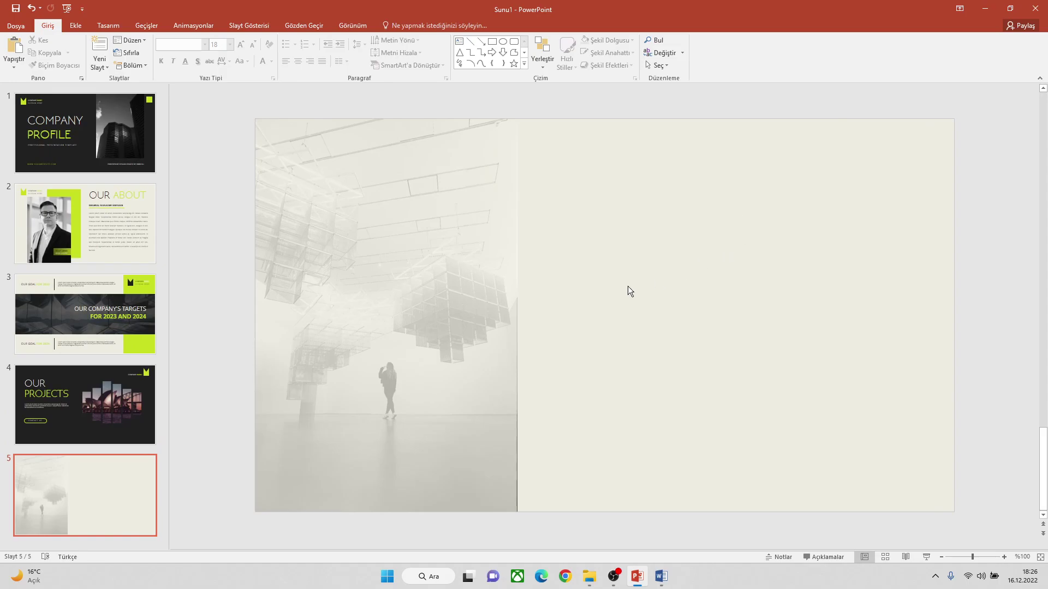
Check the faded overlay rectangle, then bring up the Ekle (Insert) commands
left_click(460, 310)
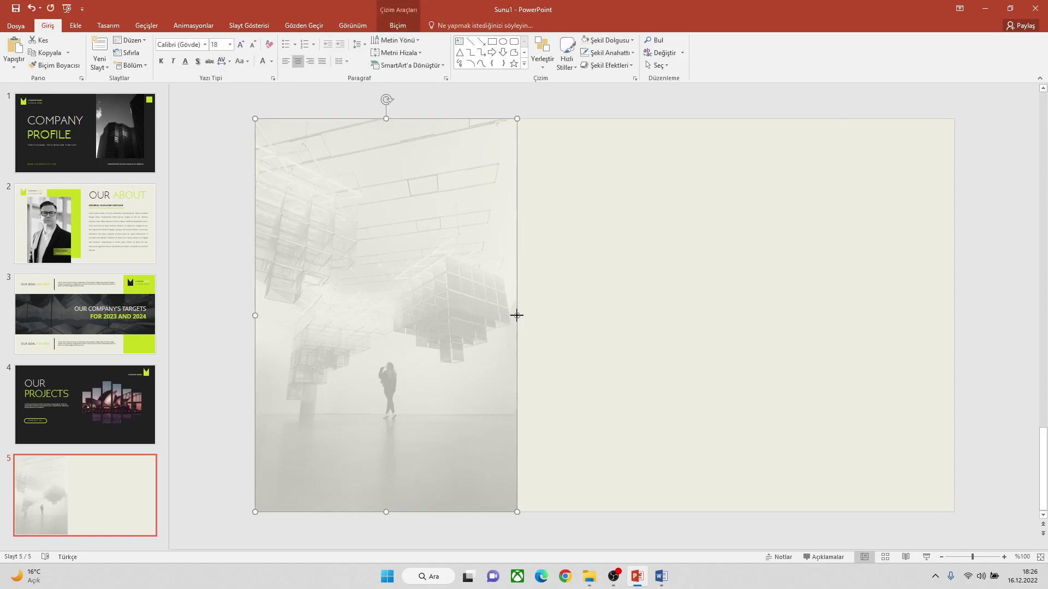
left_click_drag(517, 315, 517, 314)
left_click(556, 315)
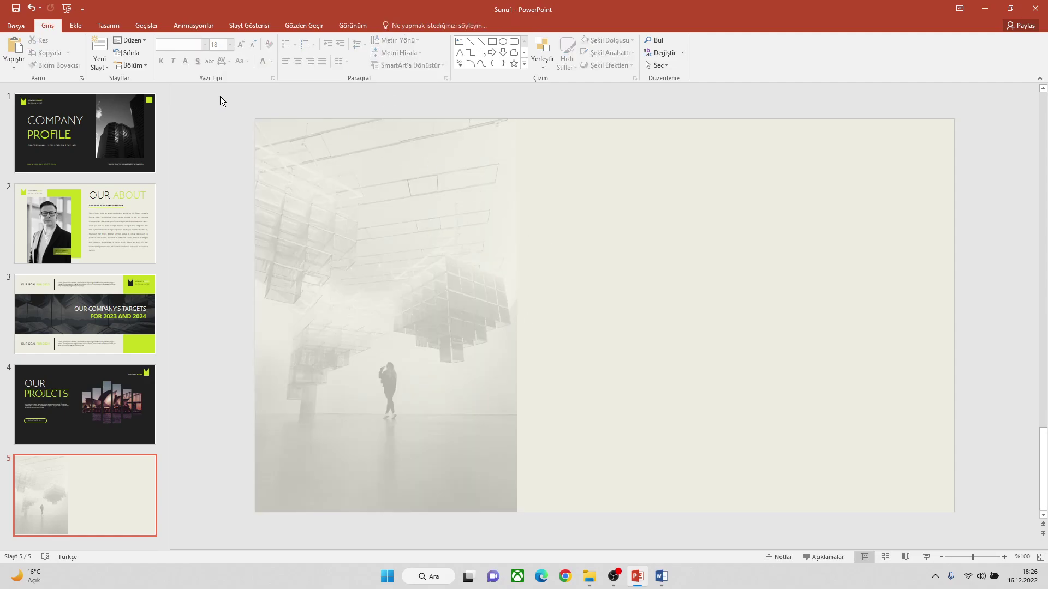
left_click(78, 27)
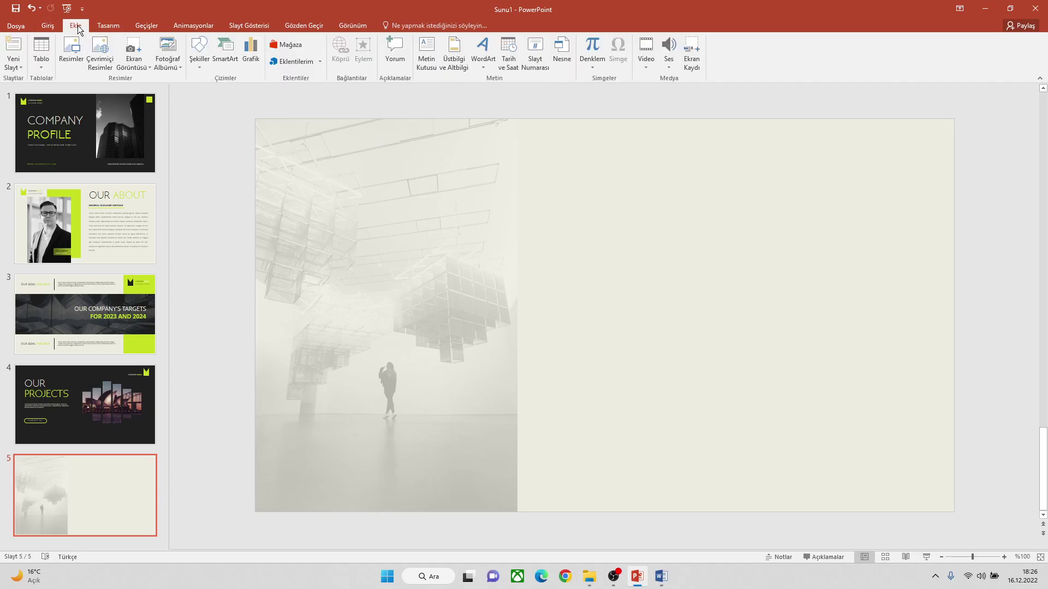
Insert the dining-room photo, sized about 8.93 × 11.35 cm, against the slide's right edge
left_click(71, 52)
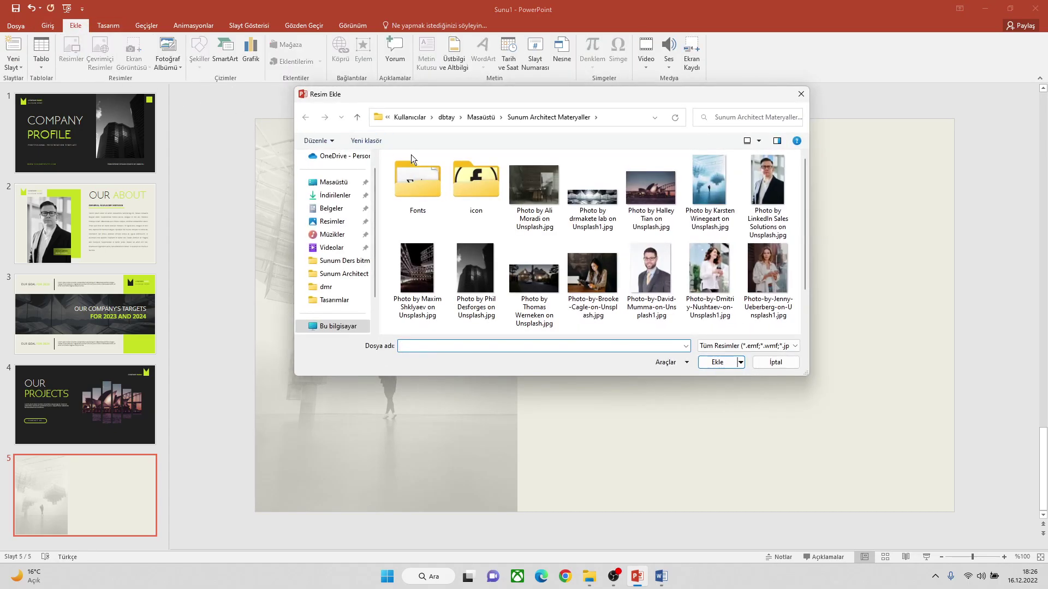
double_click(539, 185)
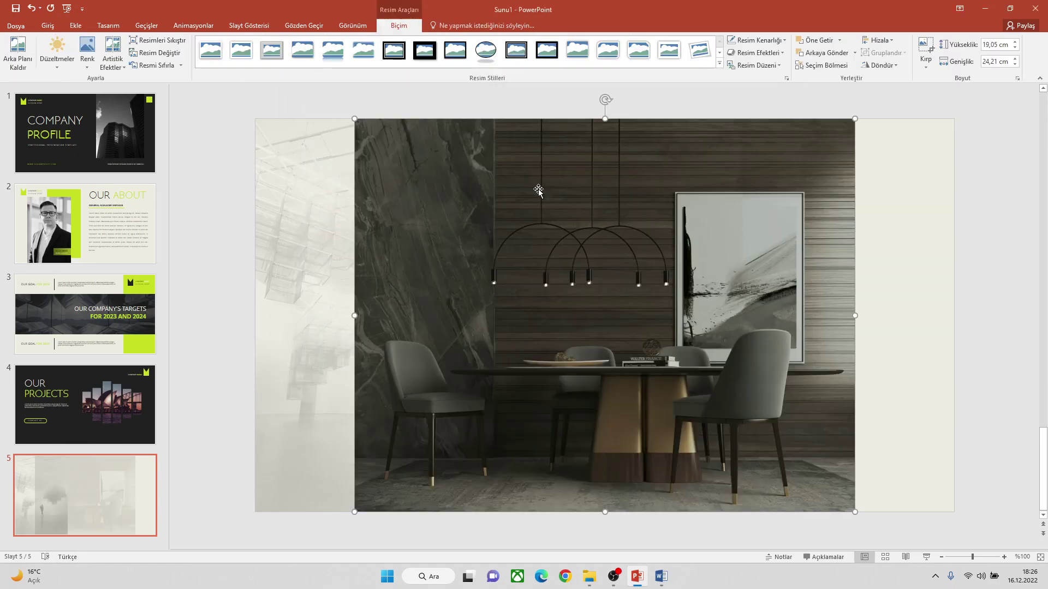
mouse_move(354, 119)
left_mouse_down()
mouse_move(393, 162)
mouse_move(653, 323)
left_mouse_up()
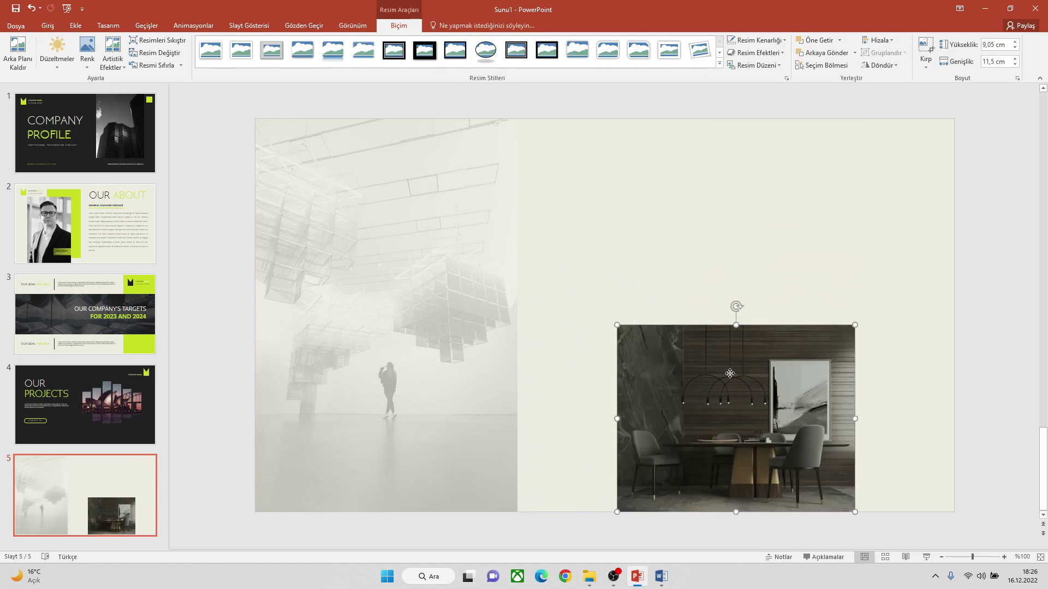
left_click_drag(730, 374, 829, 255)
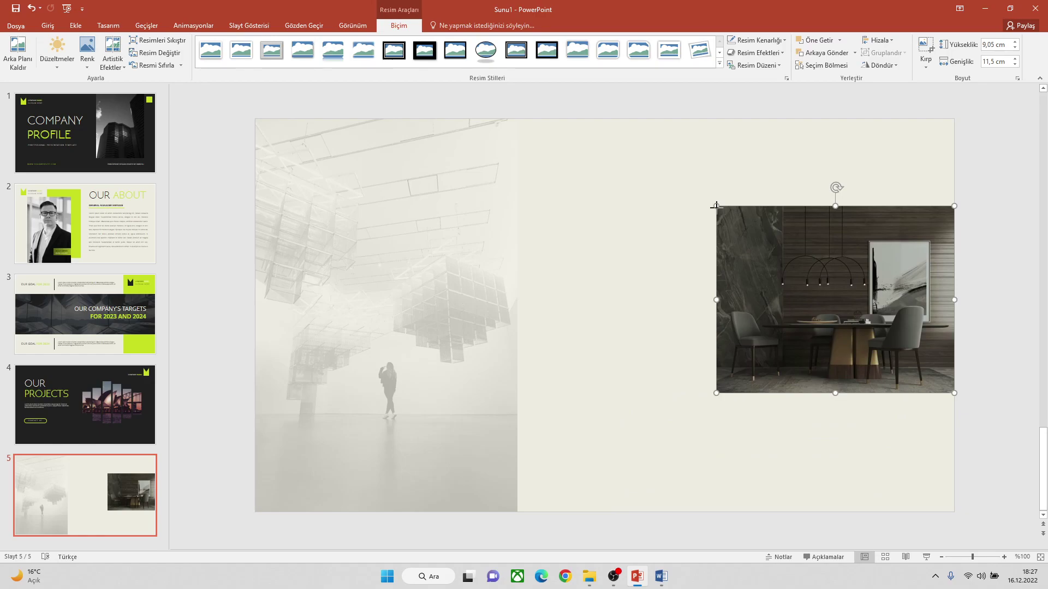
left_click_drag(717, 206, 726, 221)
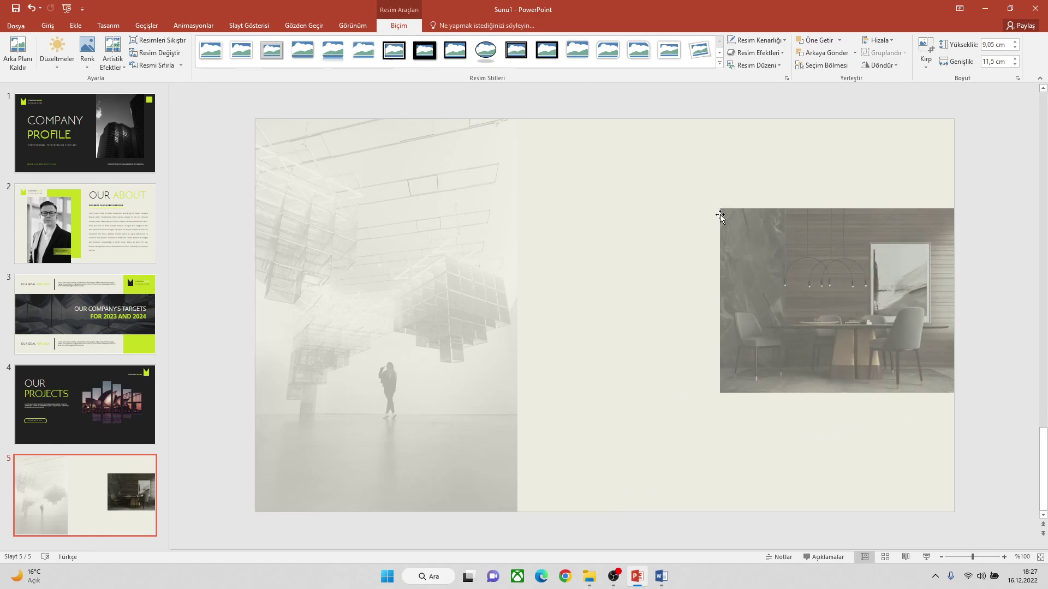
left_click_drag(724, 220, 719, 208)
left_click_drag(814, 265, 813, 250)
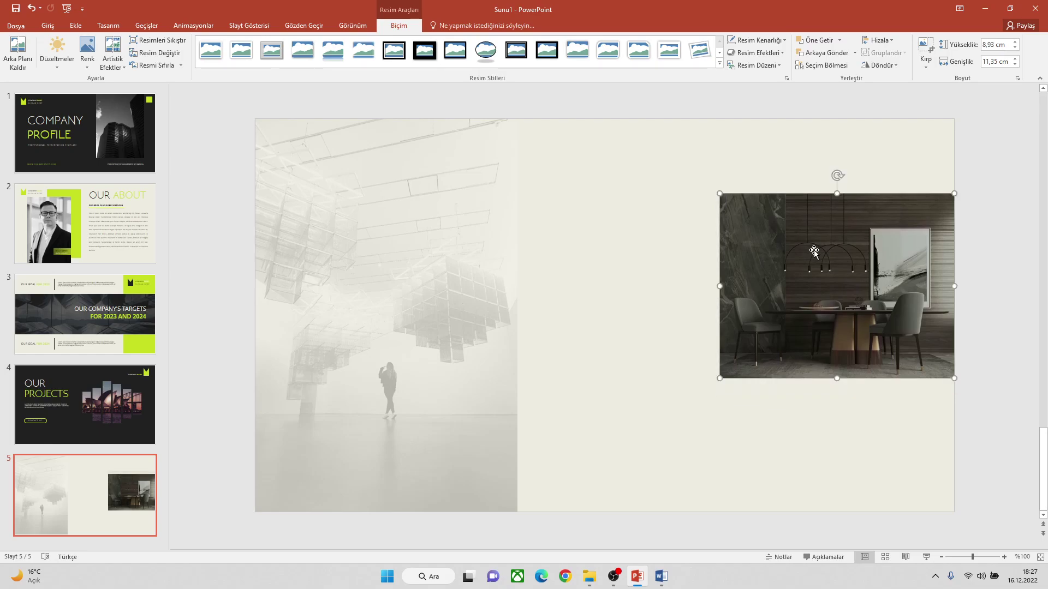
left_click(630, 249)
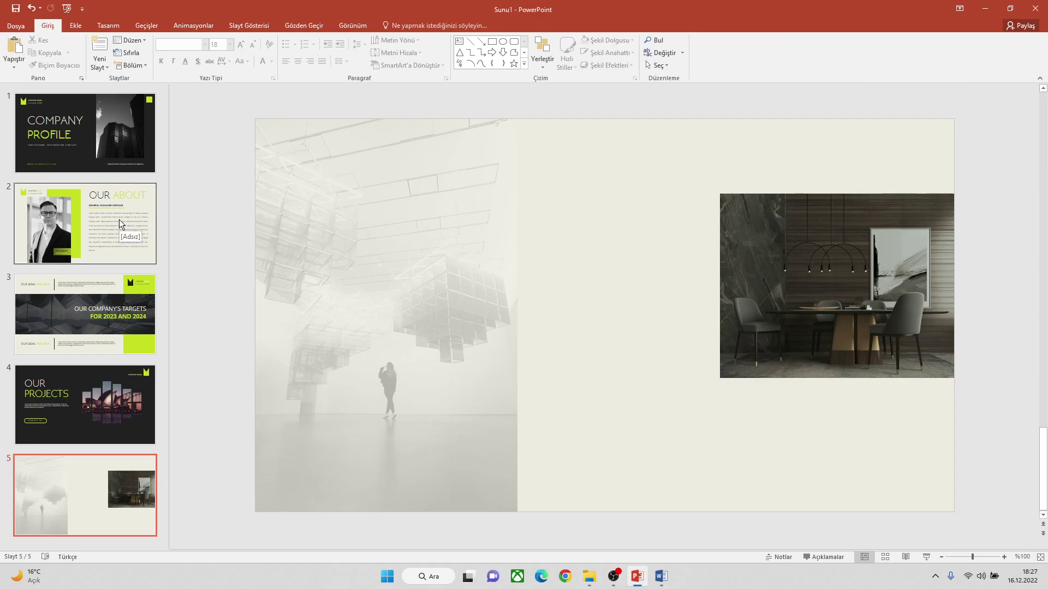
Copy the company logo and name group from slide 3
left_click(106, 282)
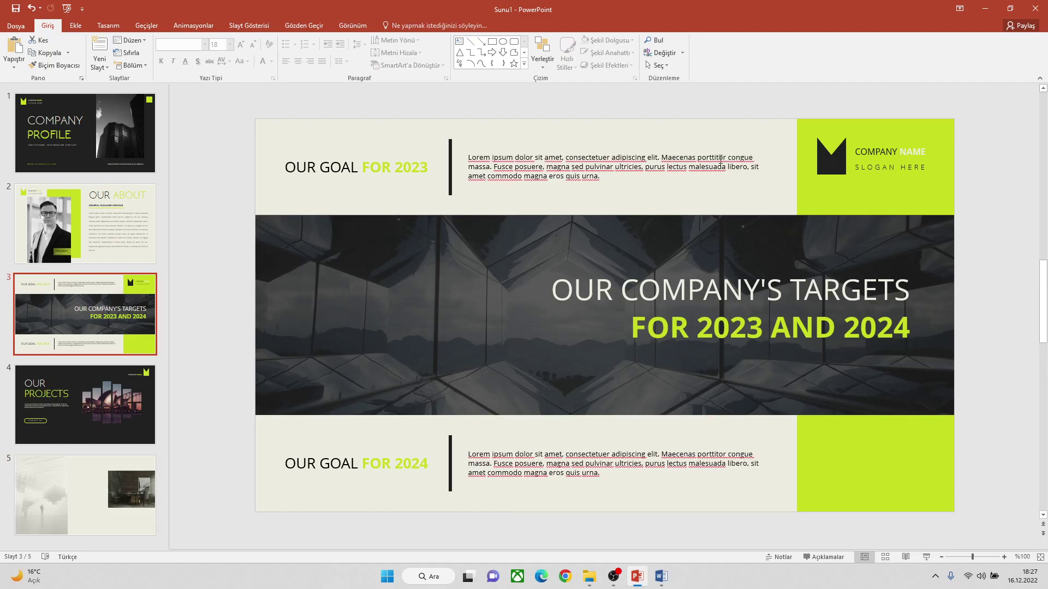
left_click(839, 171)
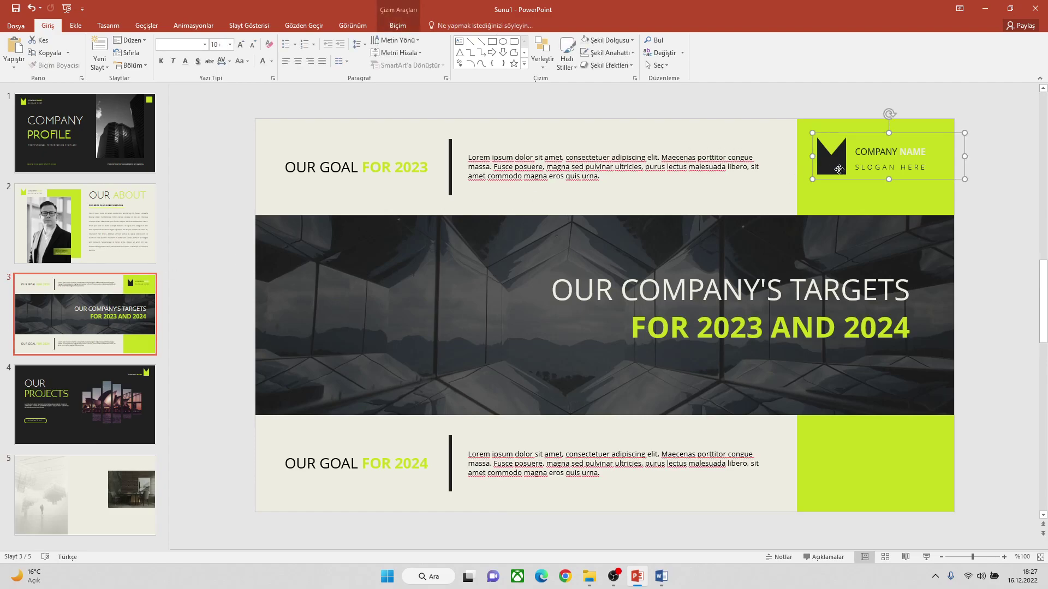
right_click(839, 170)
left_click(865, 191)
Paste the logo group onto slide 5, shift it slightly left, and select the word after COMPANY
left_click(91, 472)
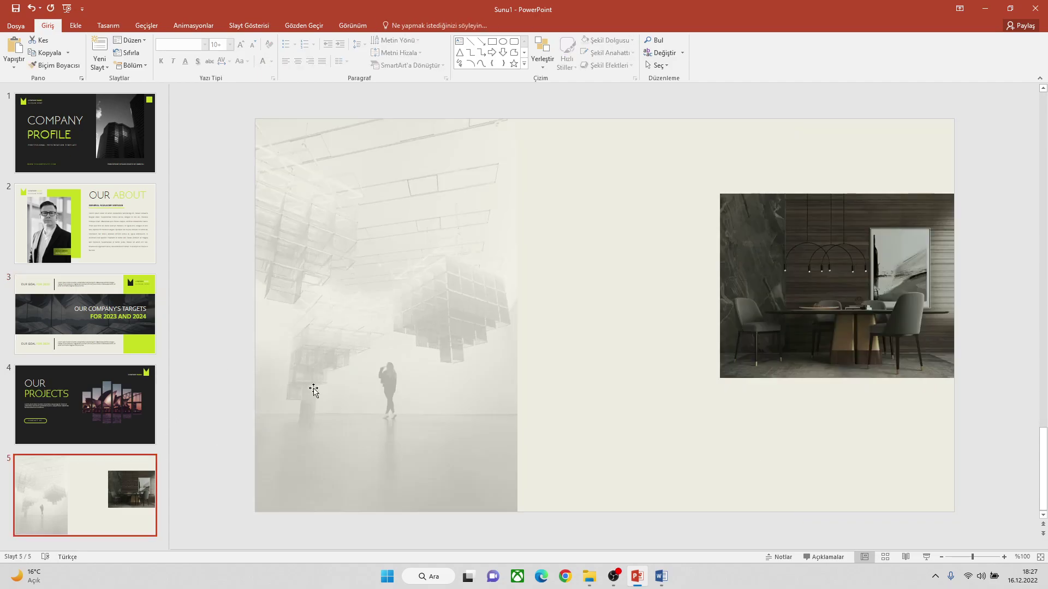
right_click(611, 193)
left_click(630, 206)
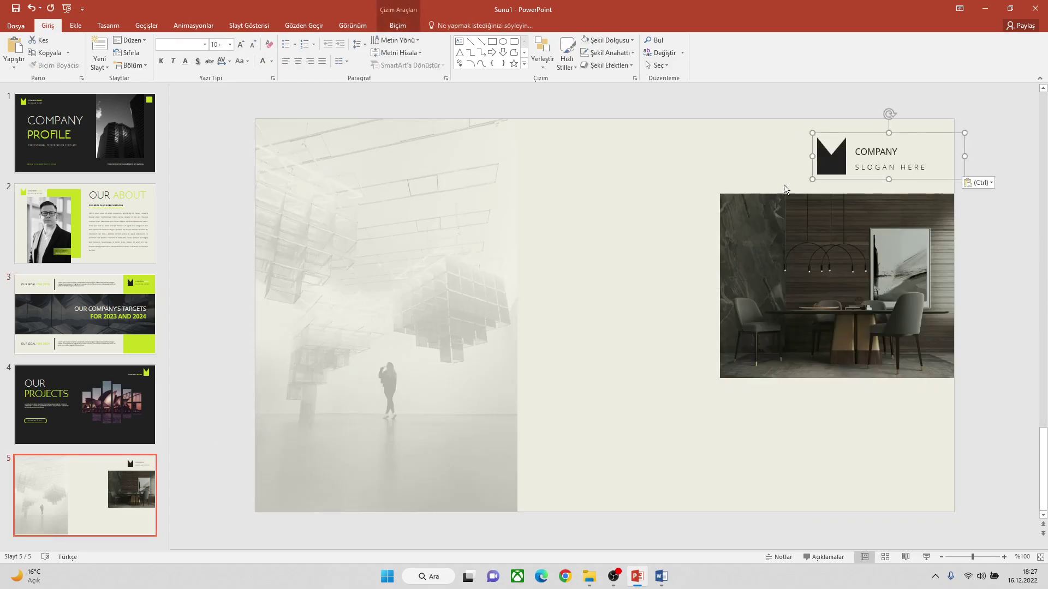
left_click_drag(827, 174, 798, 174)
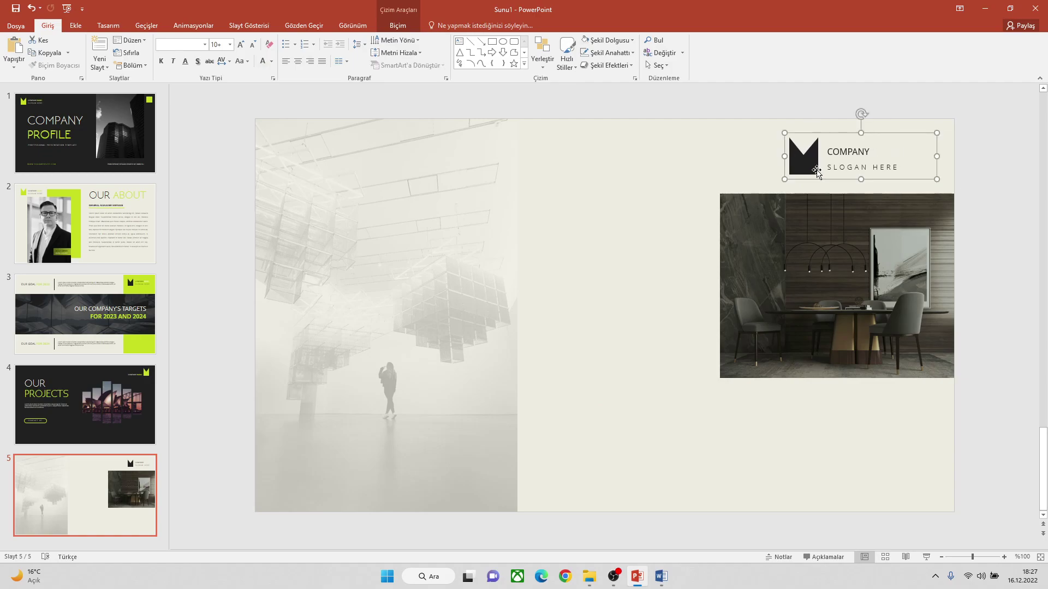
left_click_drag(876, 152, 900, 152)
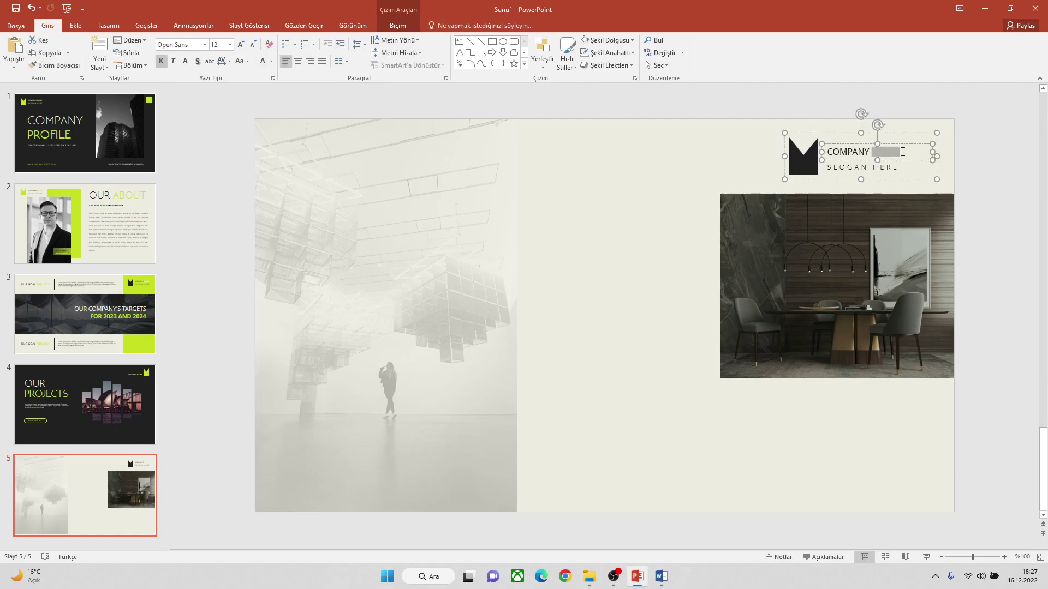
Colour the word NAME lime green with Text Fill
left_click(398, 26)
left_click(580, 40)
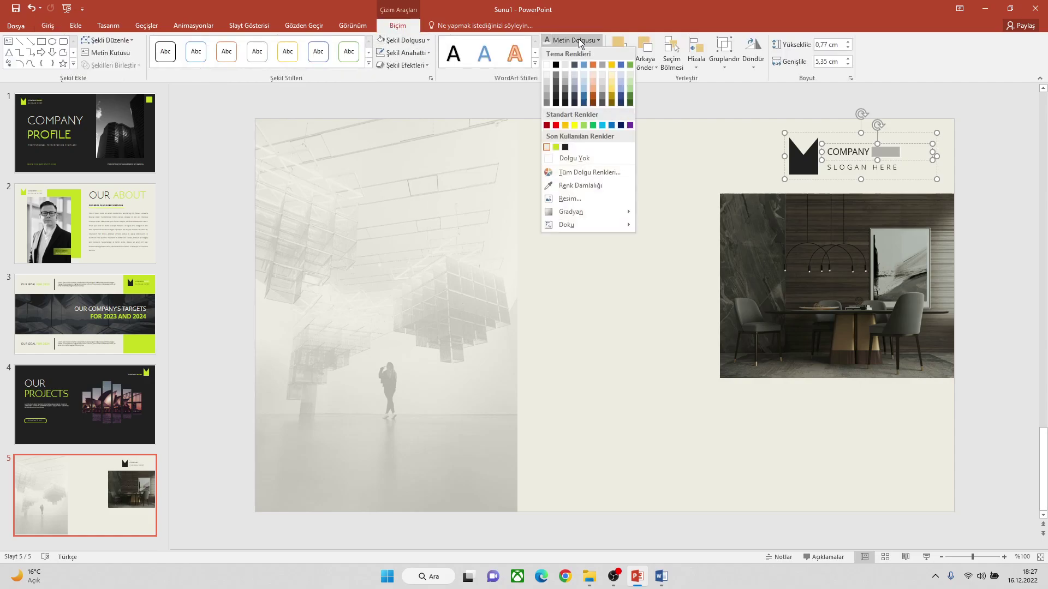
left_click(555, 147)
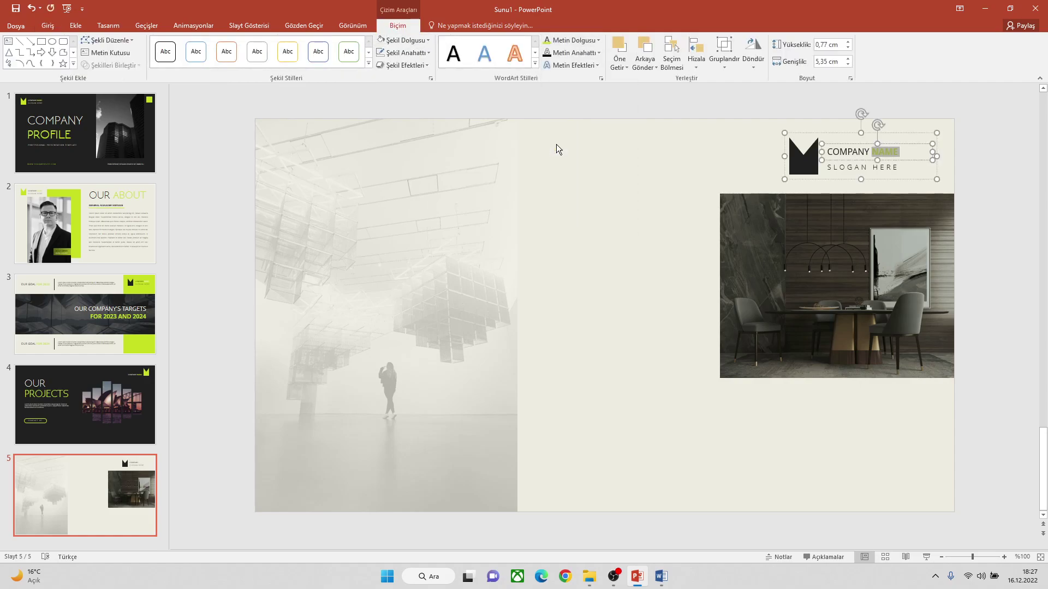
left_click(635, 190)
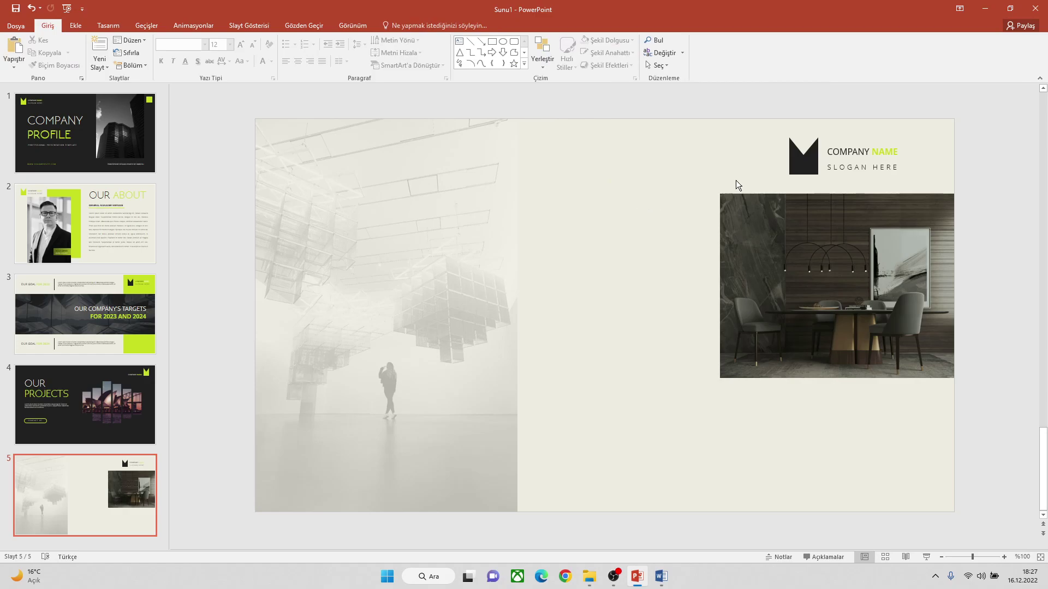
Fill the logo mark lime green and move the logo block slightly left
left_click(795, 166)
left_click(802, 164)
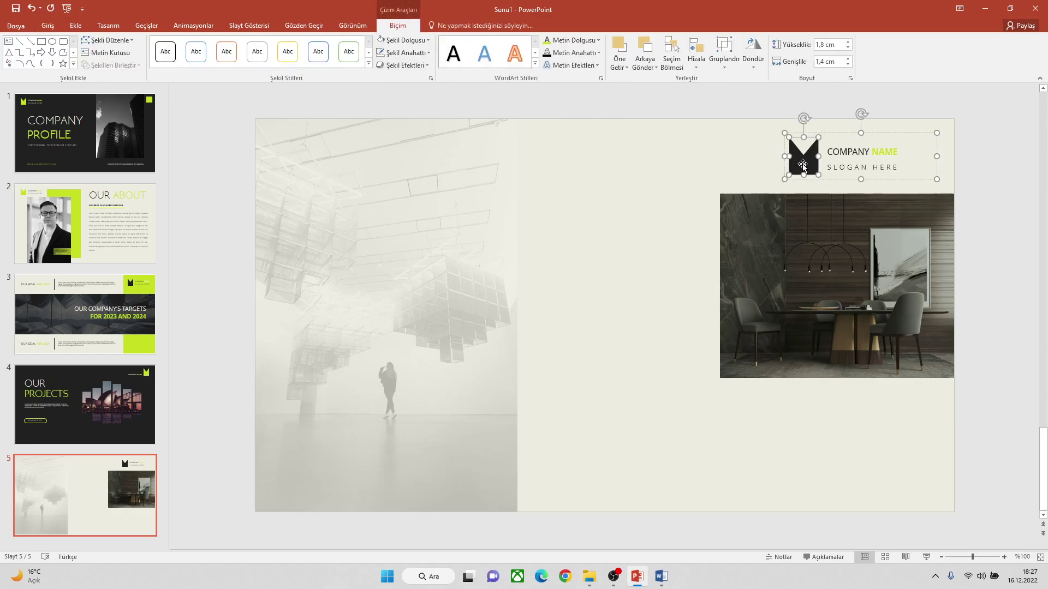
left_click(404, 40)
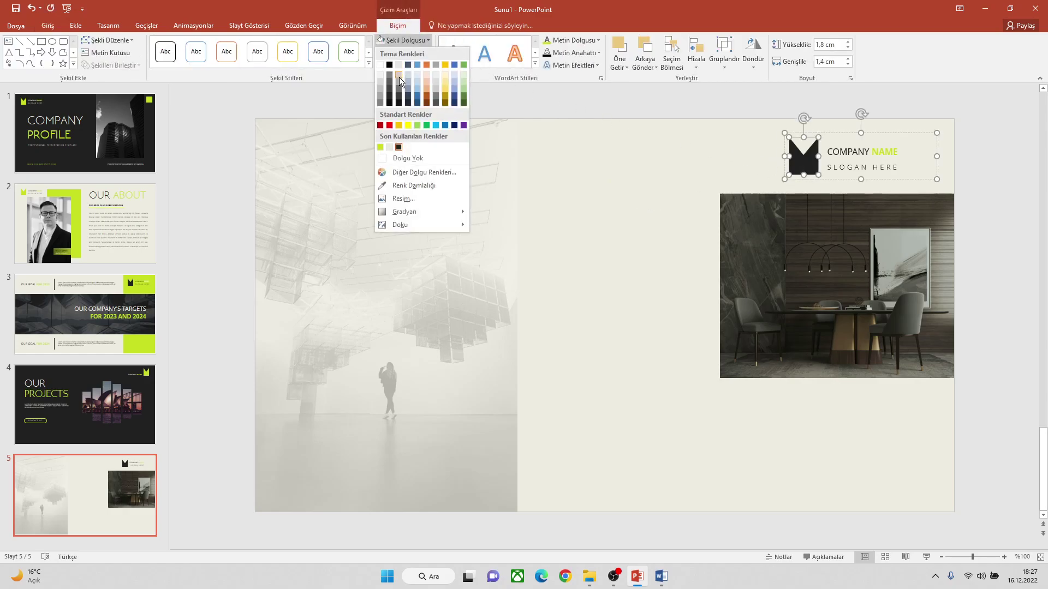
left_click(382, 147)
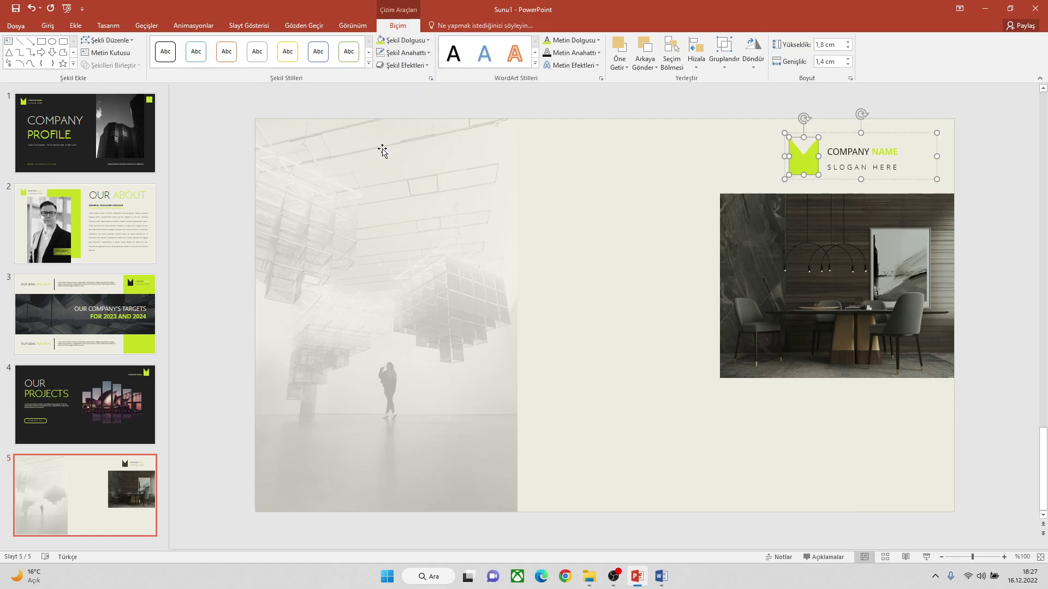
left_click(626, 201)
left_click_drag(804, 168, 783, 165)
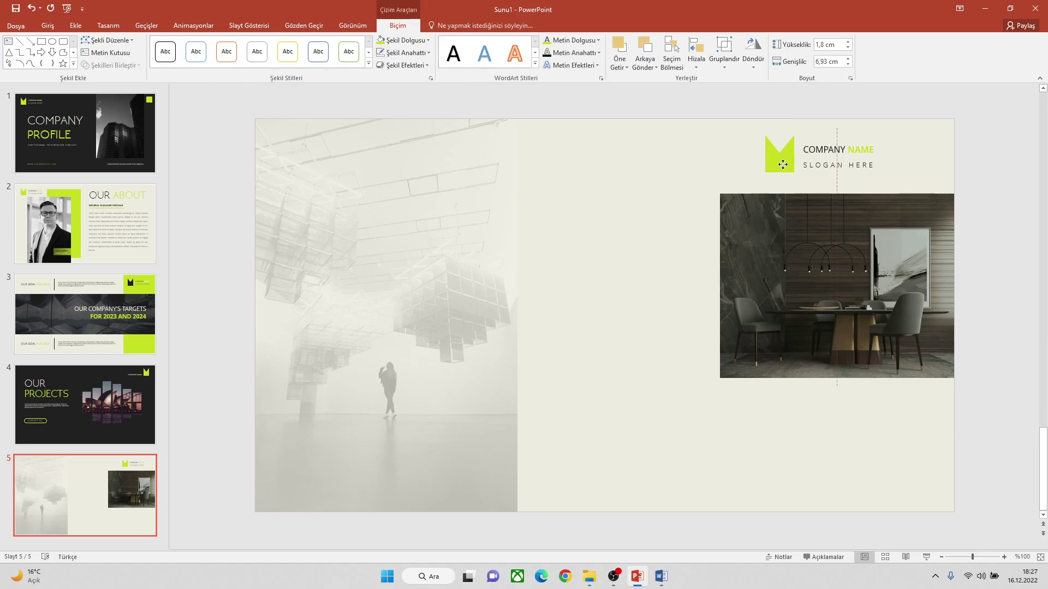
left_click(698, 165)
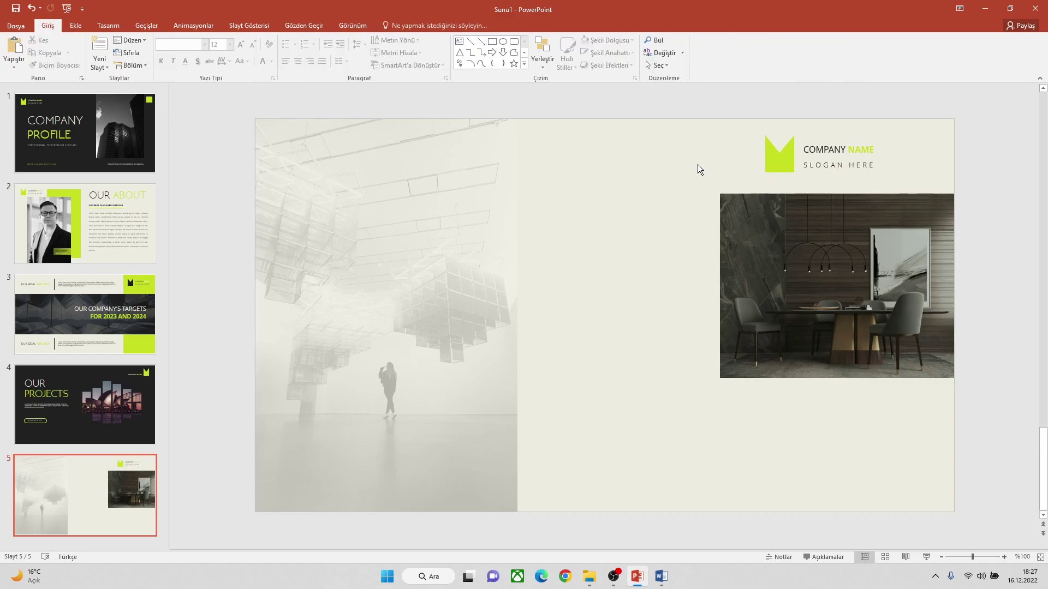
Draw an outline-free lime-green rectangle filling the gap left of the dining-room photo
left_click(76, 26)
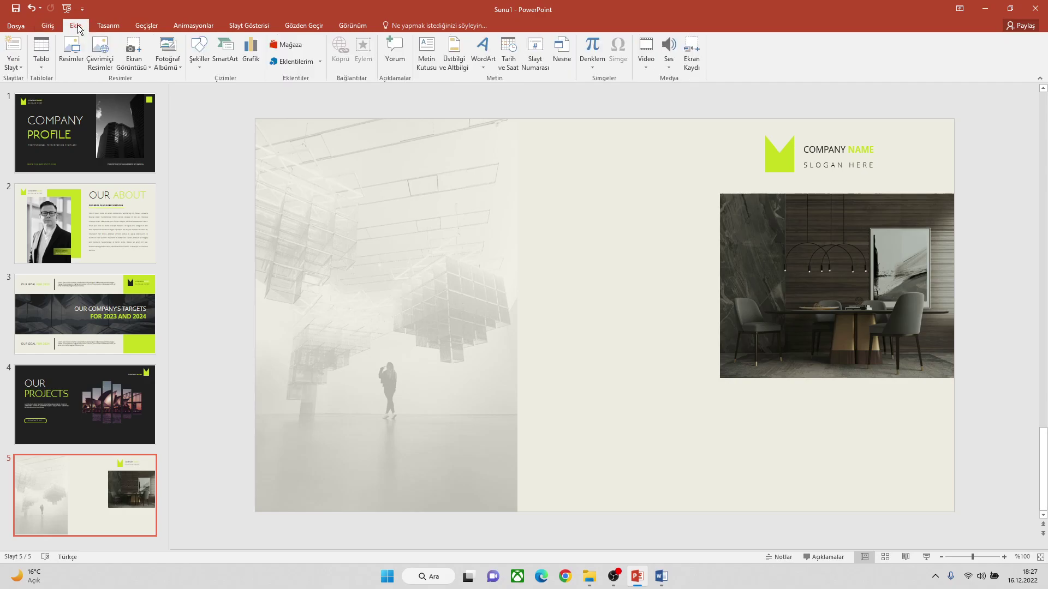
left_click(199, 54)
left_click(228, 90)
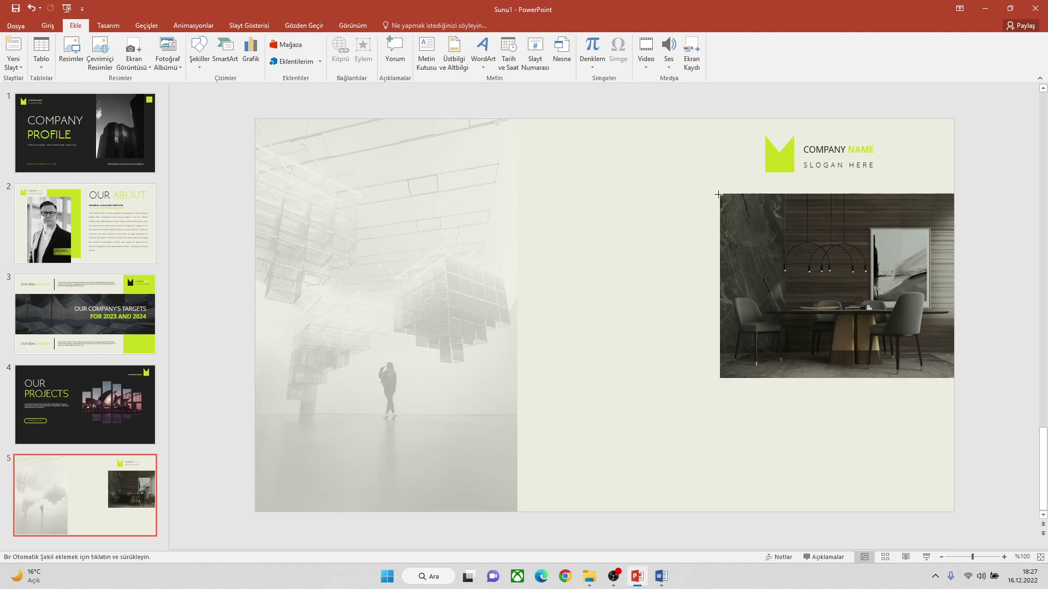
mouse_move(717, 194)
left_mouse_down()
mouse_move(568, 380)
mouse_move(517, 375)
left_mouse_up()
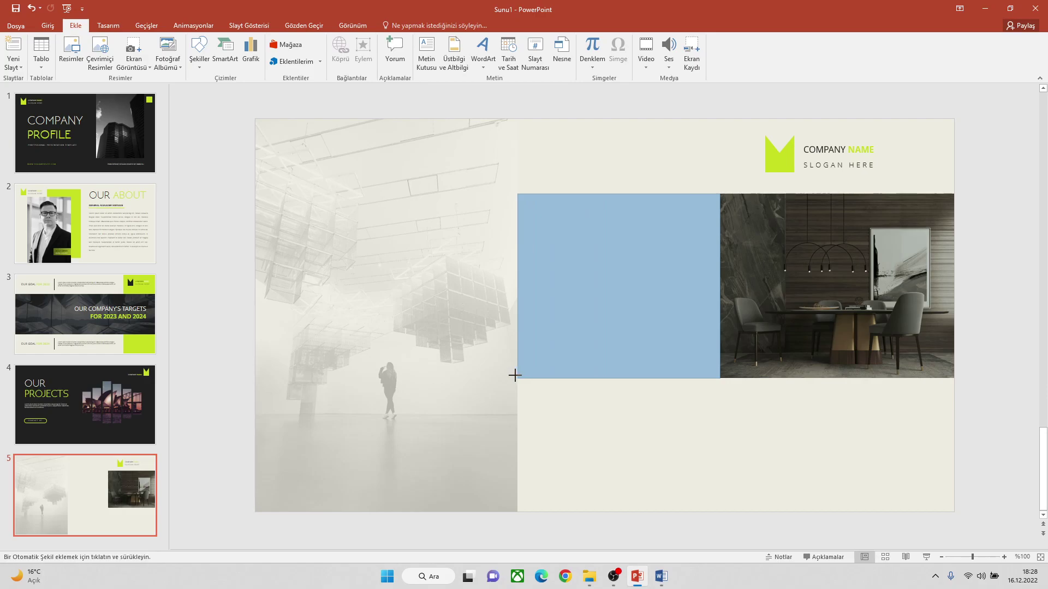
left_click_drag(515, 376, 517, 378)
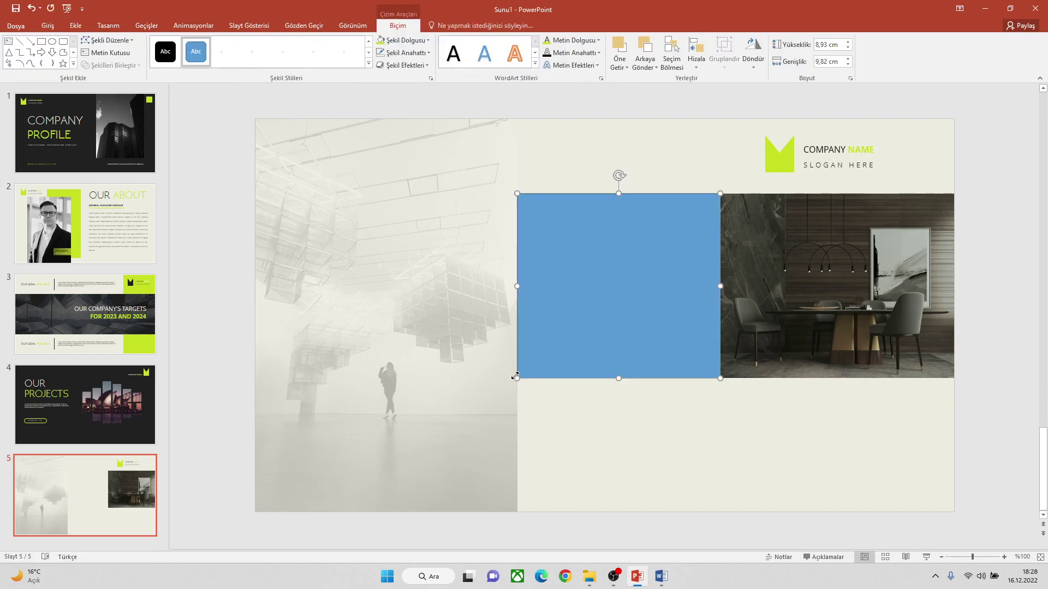
left_click(403, 53)
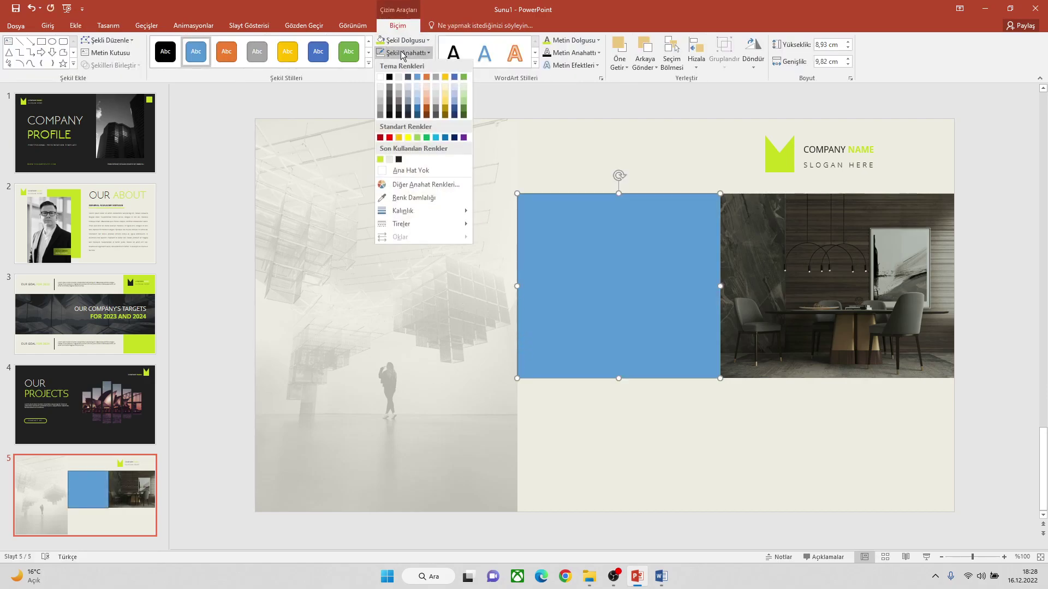
left_click(401, 173)
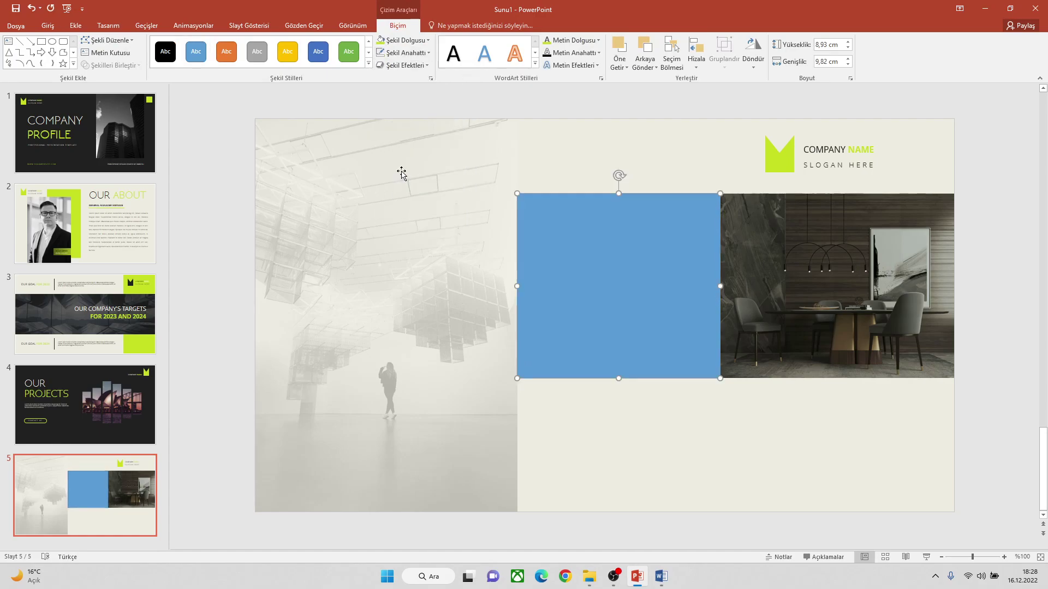
left_click(381, 41)
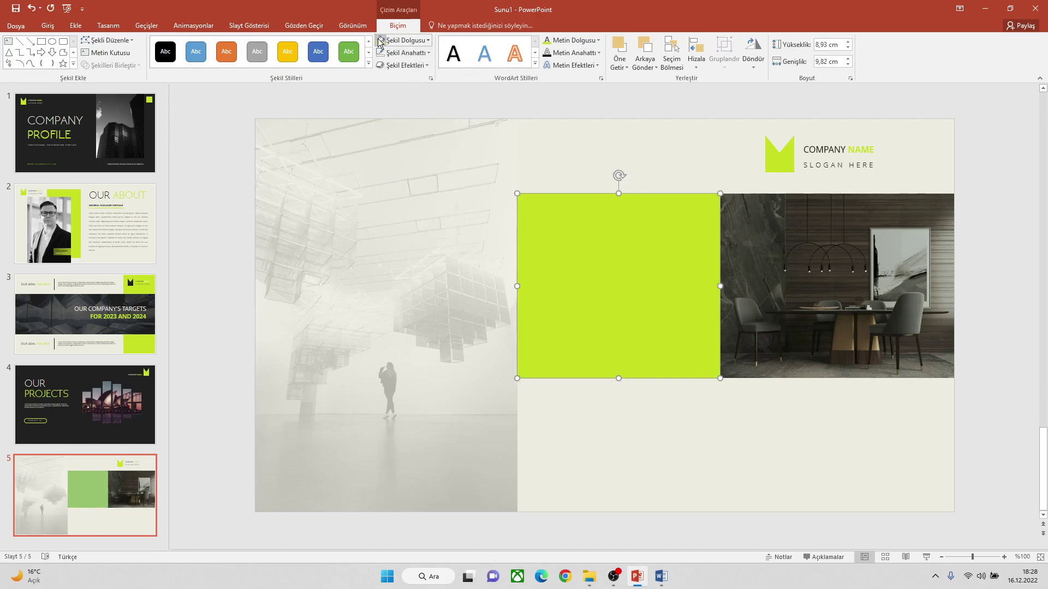
left_click(661, 149)
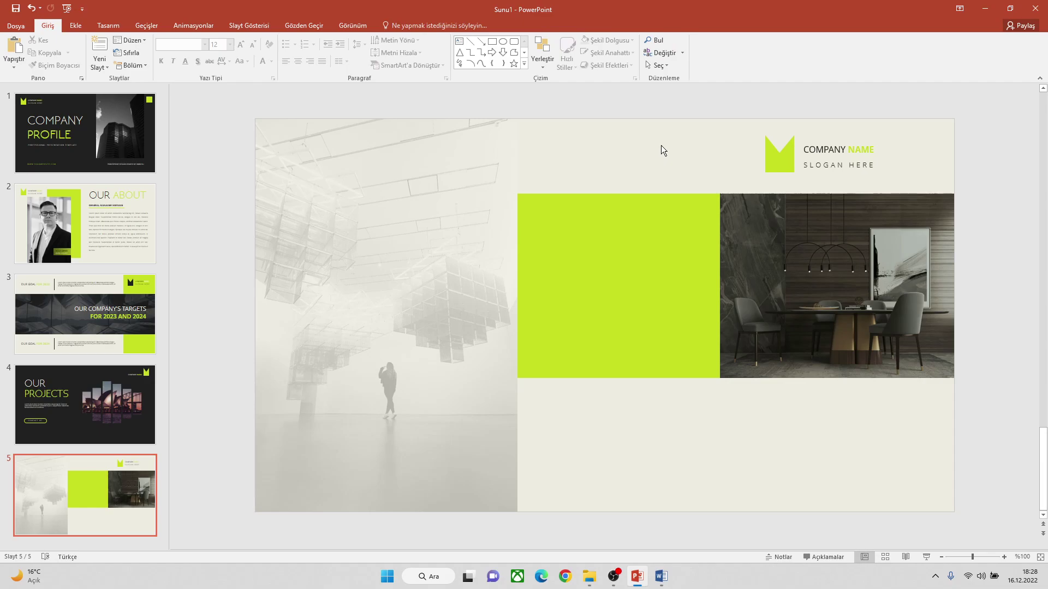
Duplicate the lime block and fit the copy into the bottom-right corner under the photo
left_click(666, 249)
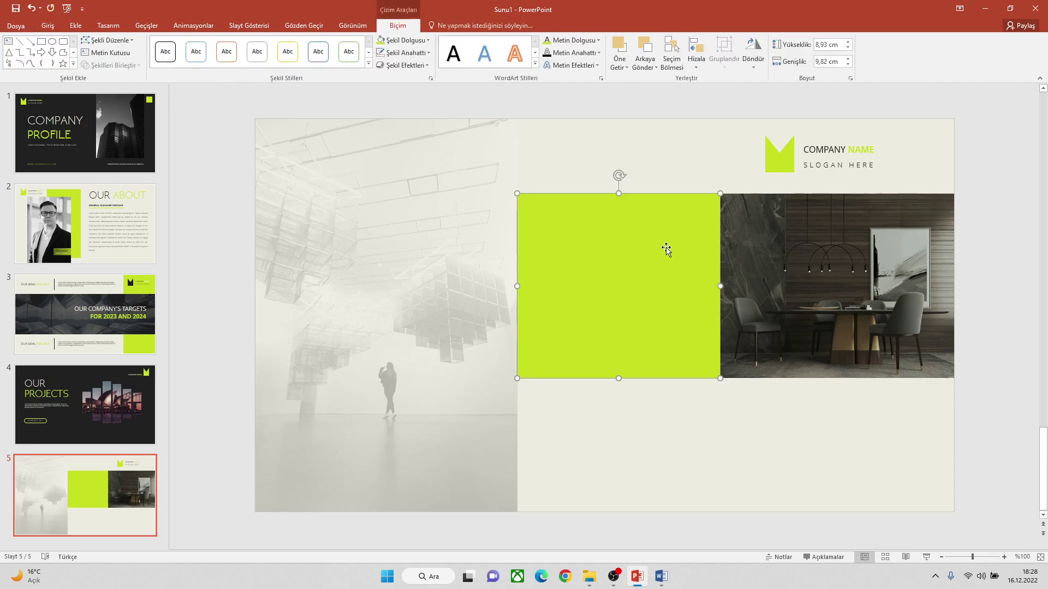
right_click(666, 249)
left_click(692, 270)
right_click(654, 158)
left_click(679, 180)
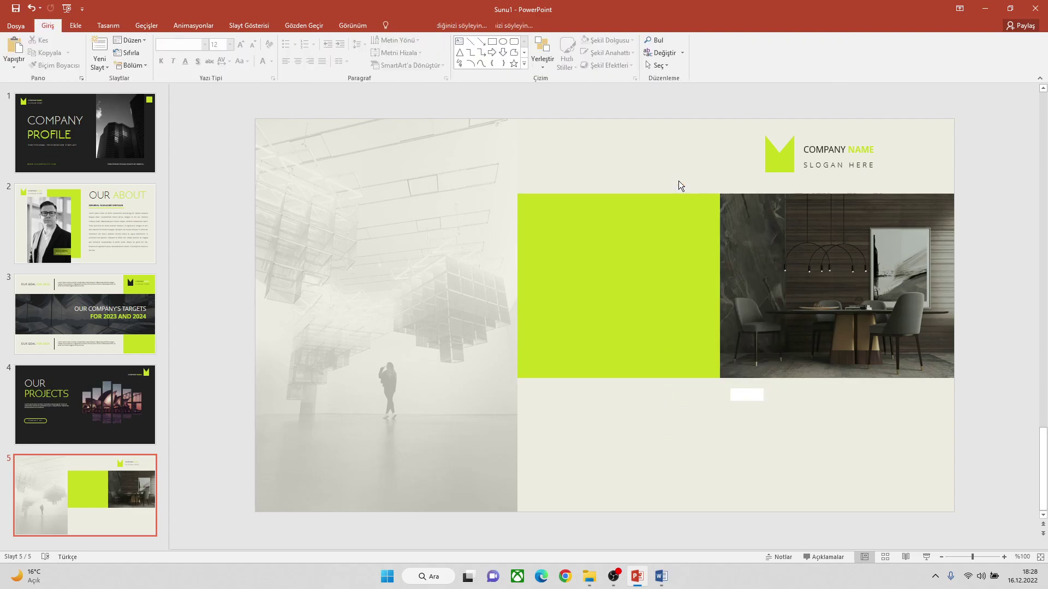
mouse_move(645, 225)
left_mouse_down()
mouse_move(860, 340)
mouse_move(864, 358)
mouse_move(849, 350)
mouse_move(847, 377)
left_mouse_up()
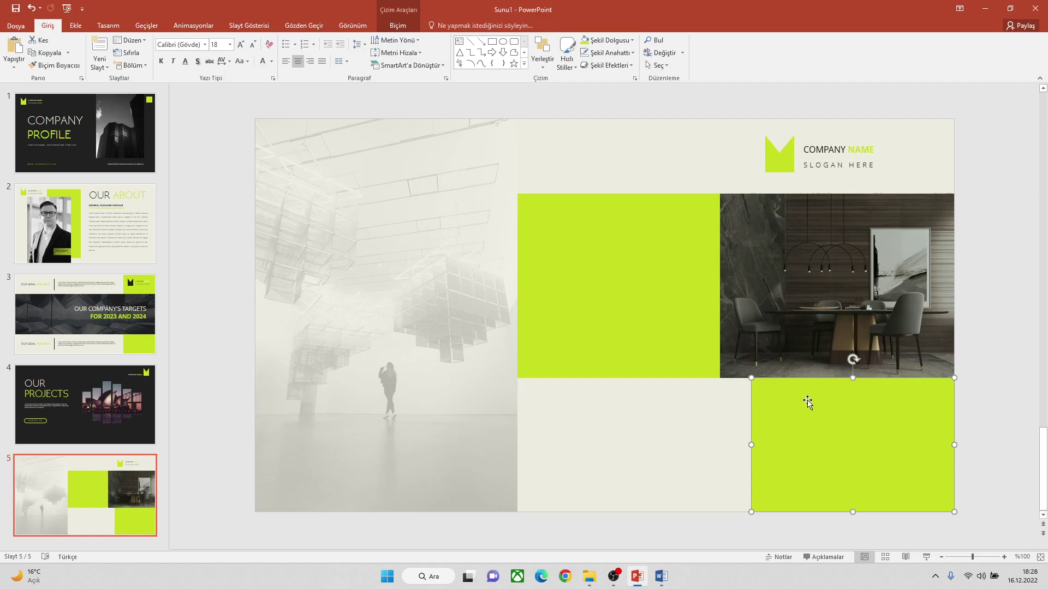
left_click_drag(751, 445, 721, 445)
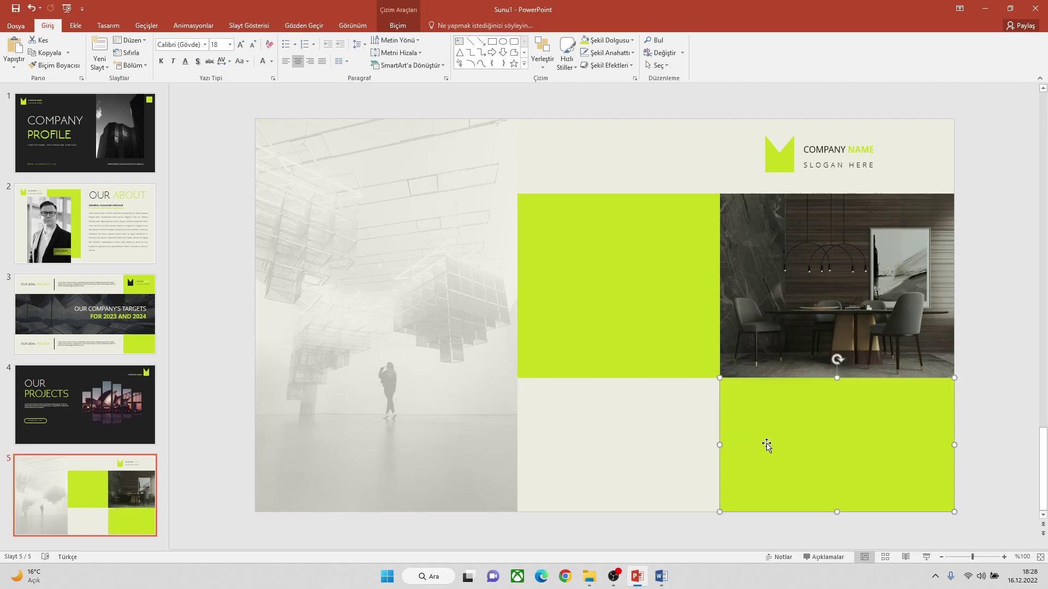
Fill the copied block with black
left_click(397, 25)
left_click(404, 40)
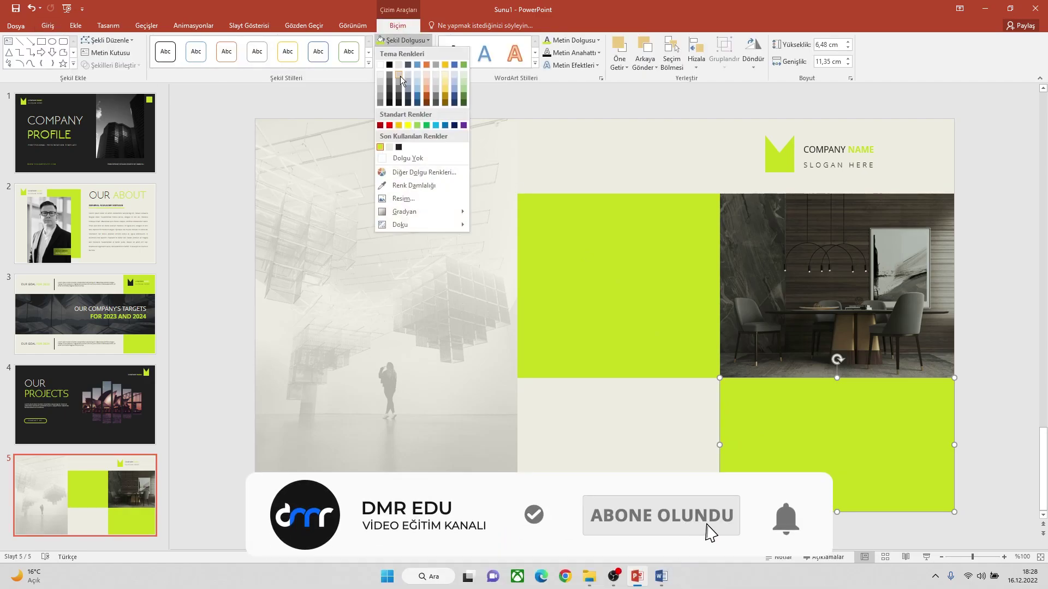
left_click(398, 146)
left_click(624, 154)
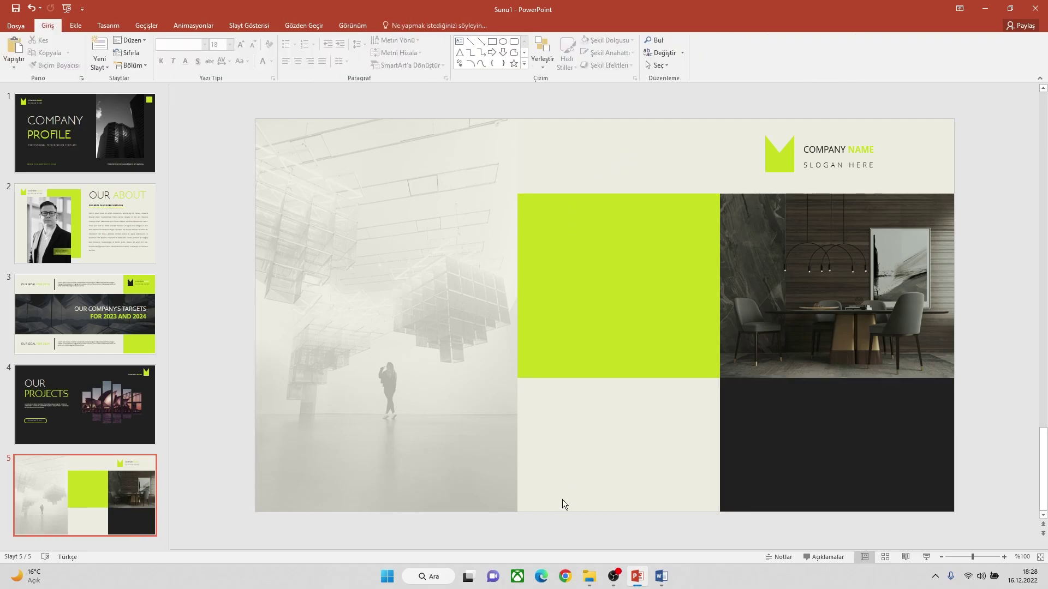
Copy PAGE 05, its tagline and the first Lorem paragraph from the Word file, then return to PowerPoint
left_click(663, 578)
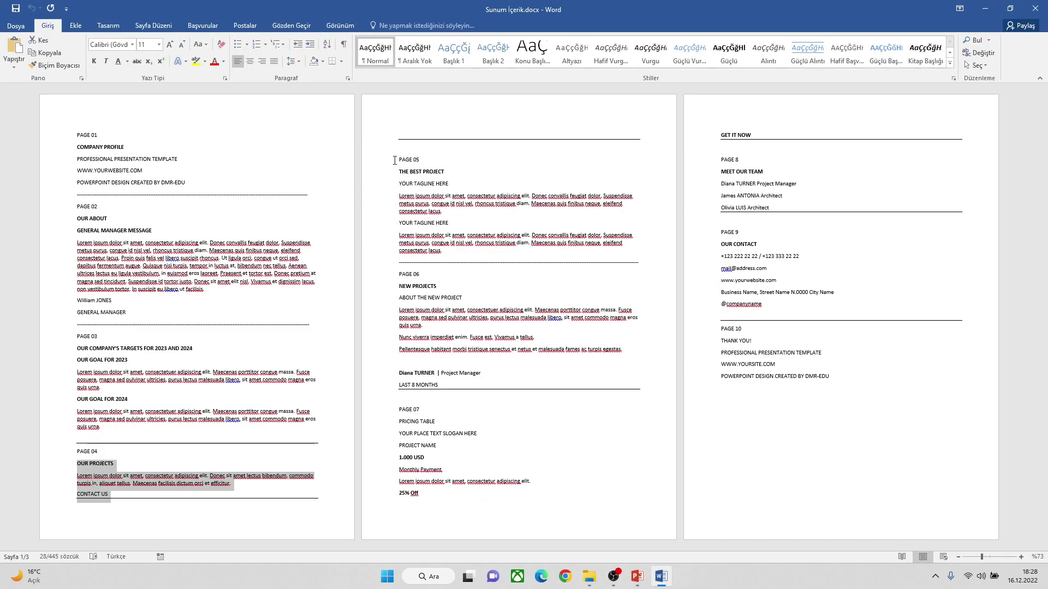
left_click_drag(395, 161, 485, 212)
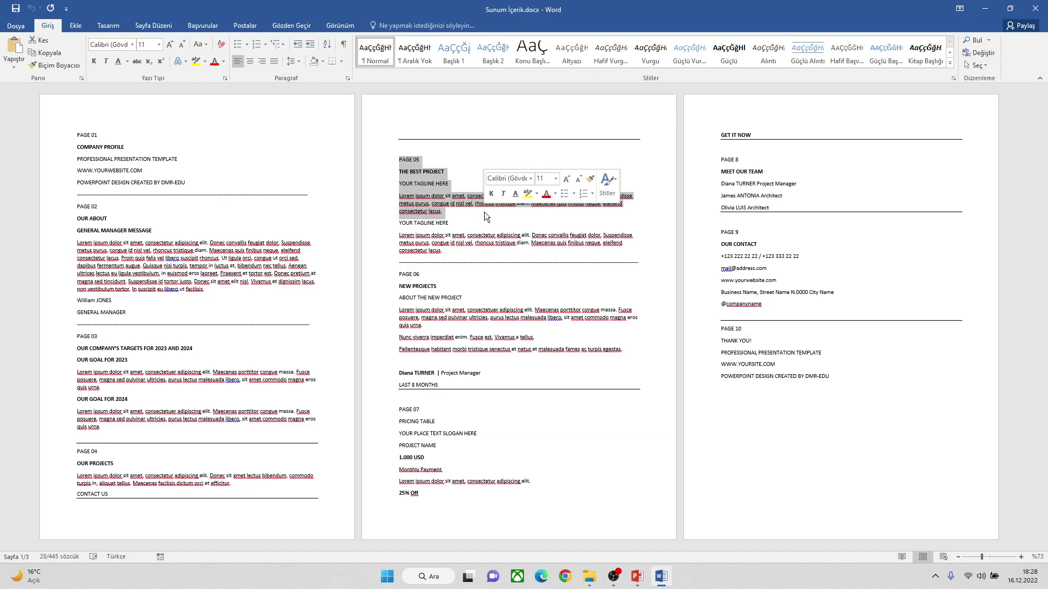
right_click(437, 208)
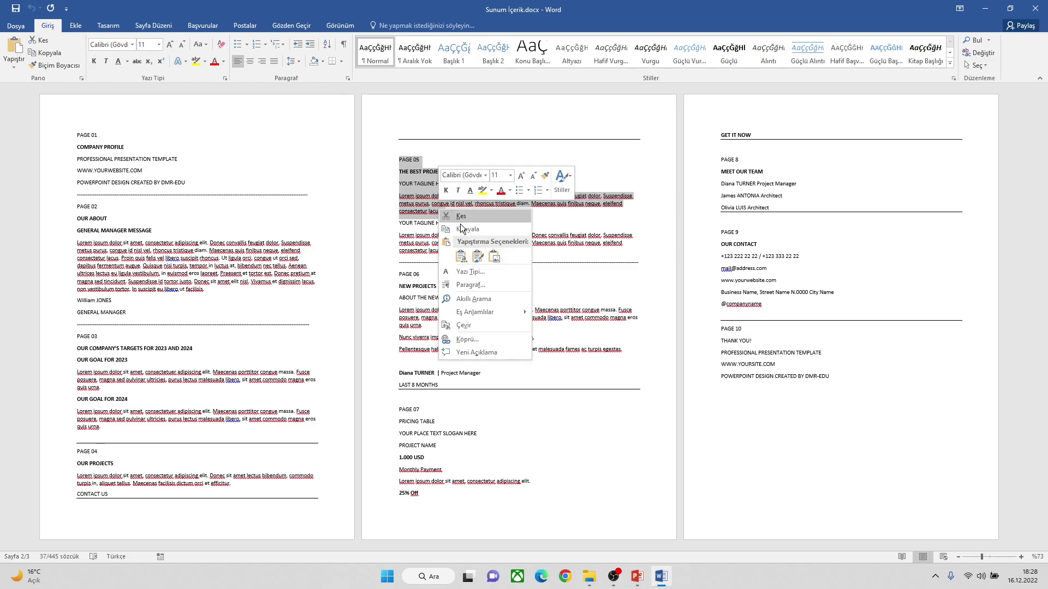
left_click(528, 225)
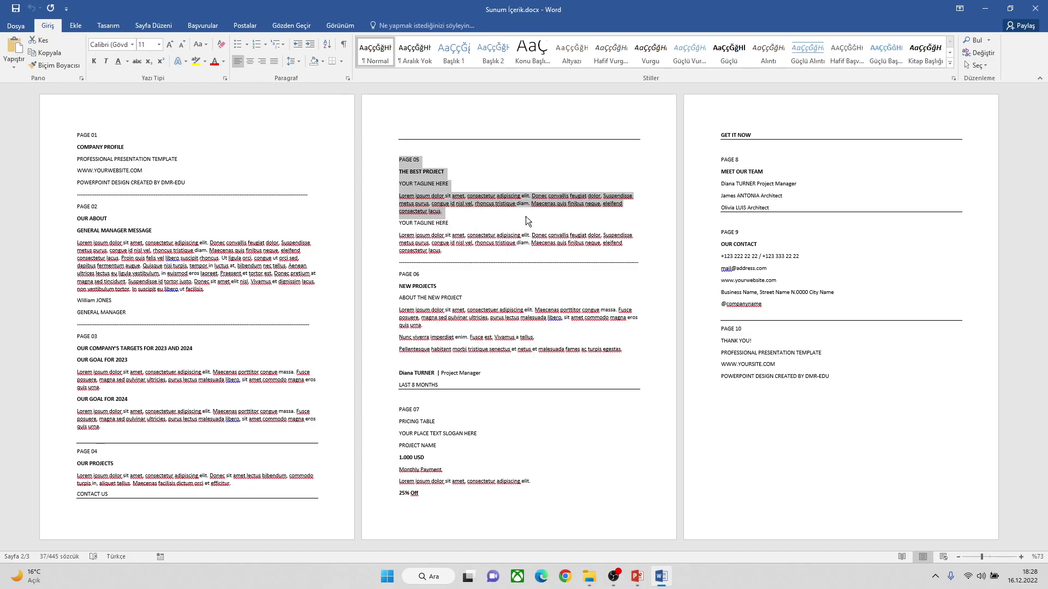
left_click(987, 14)
Paste the Word text as its own block on slide 5, undoing the paste into the photo, and move it lower-middle
right_click(444, 156)
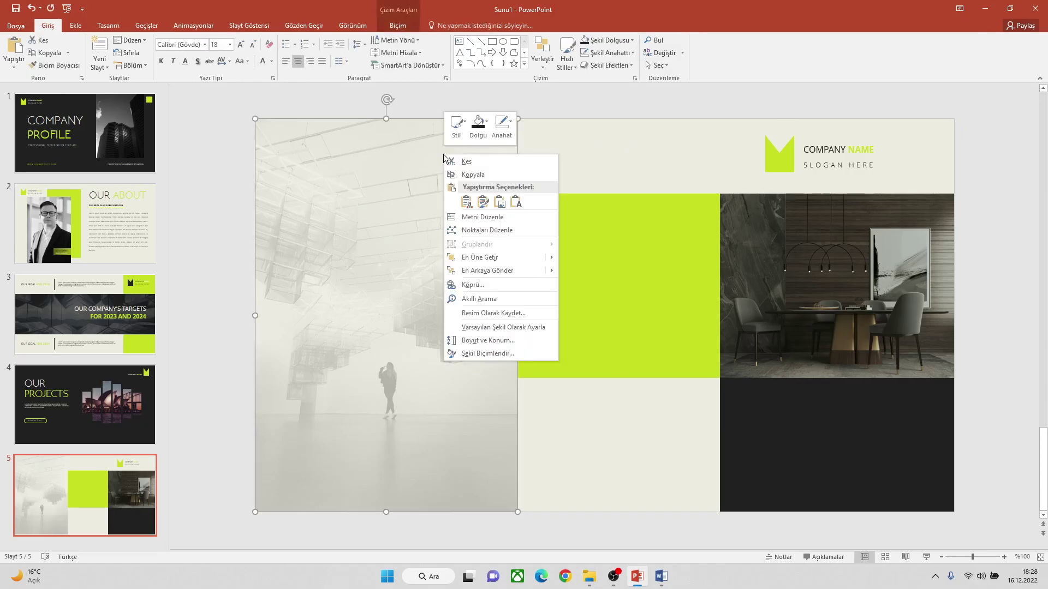
left_click(471, 196)
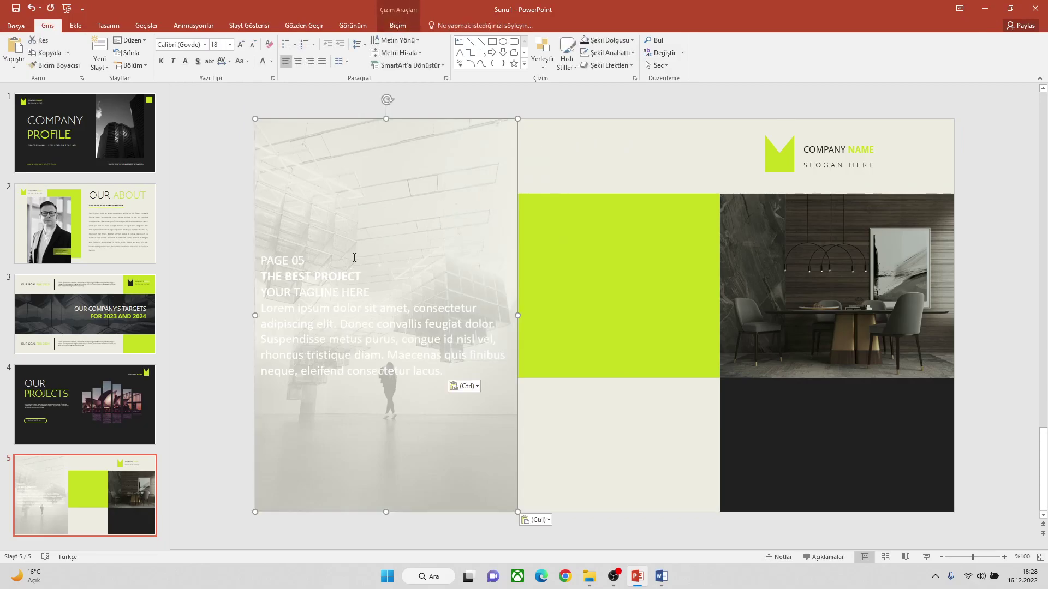
left_click(301, 274)
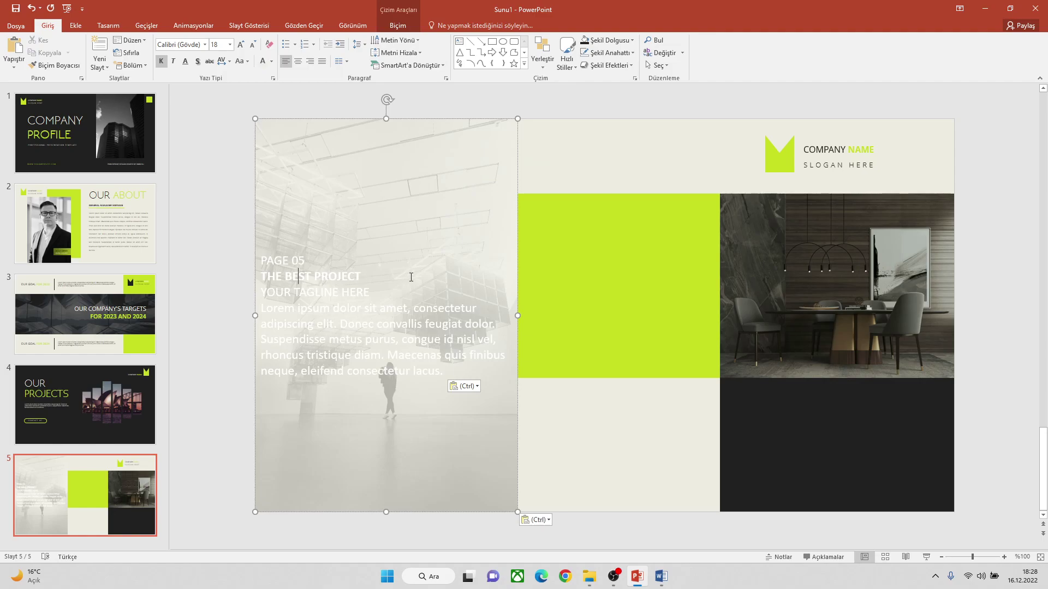
key("ctrl+z")
right_click(588, 399)
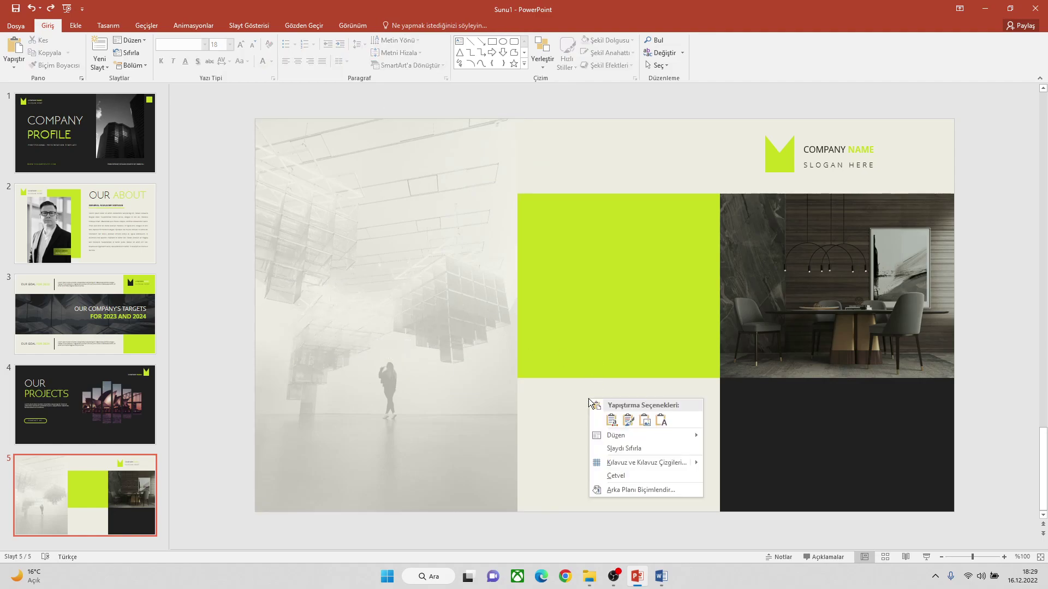
left_click(609, 420)
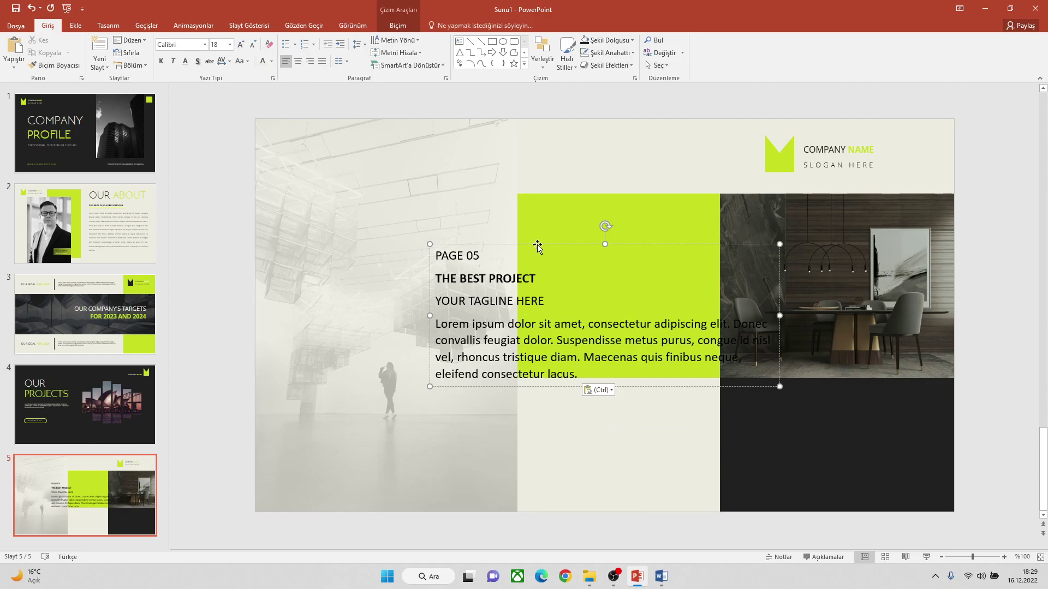
mouse_move(537, 244)
left_mouse_down()
mouse_move(584, 131)
mouse_move(599, 347)
left_mouse_up()
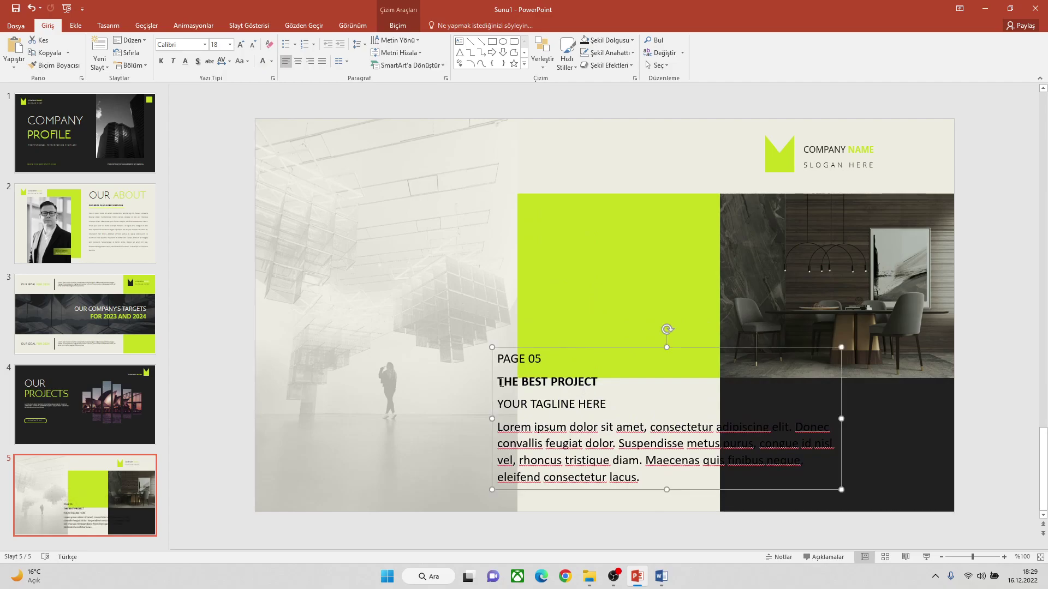
Copy the THE BEST PROJECT heading line from the pasted block
left_click_drag(500, 382, 597, 382)
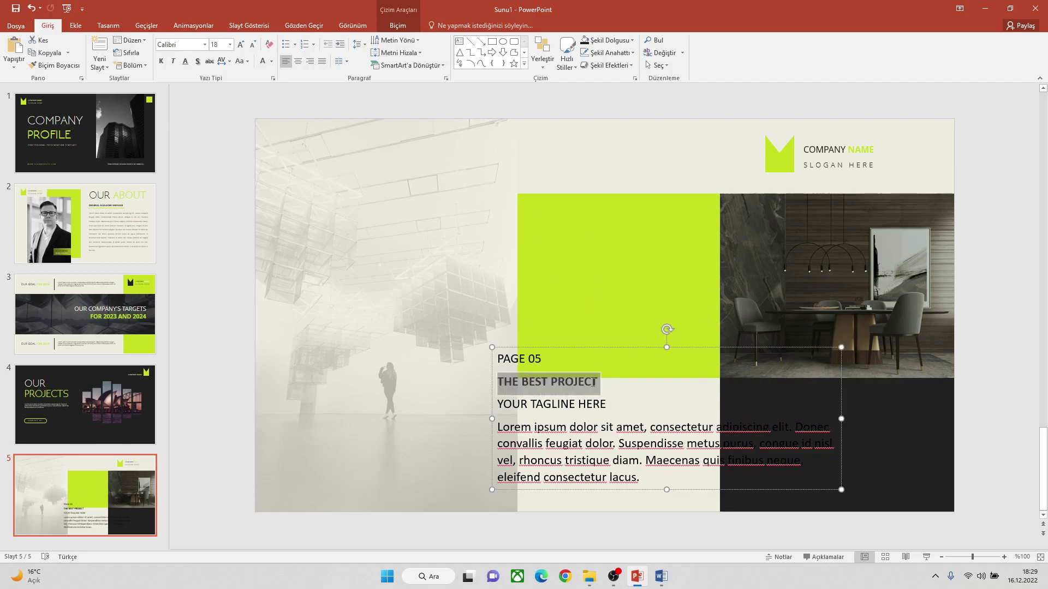
right_click(595, 386)
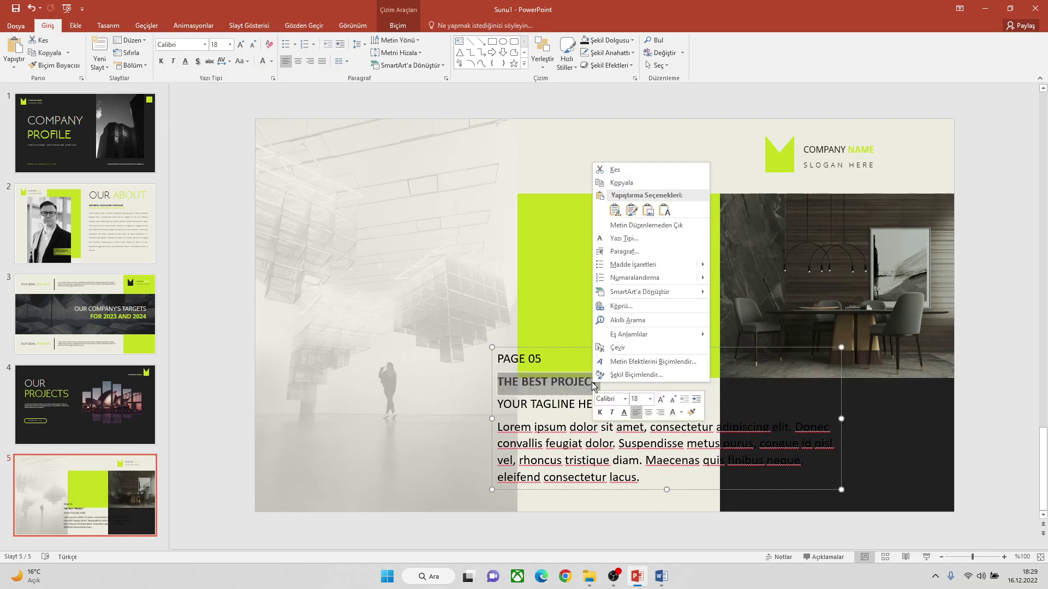
left_click(618, 182)
left_click(605, 156)
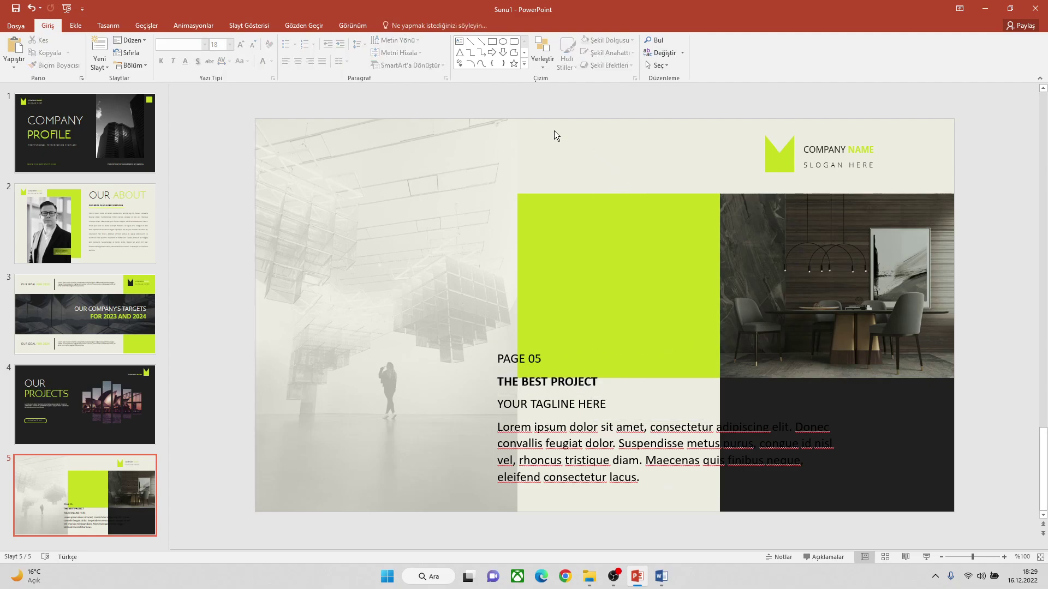
Add a text box above the lime block holding THE BEST PROJECT in the NEOTERIC font
left_click(84, 25)
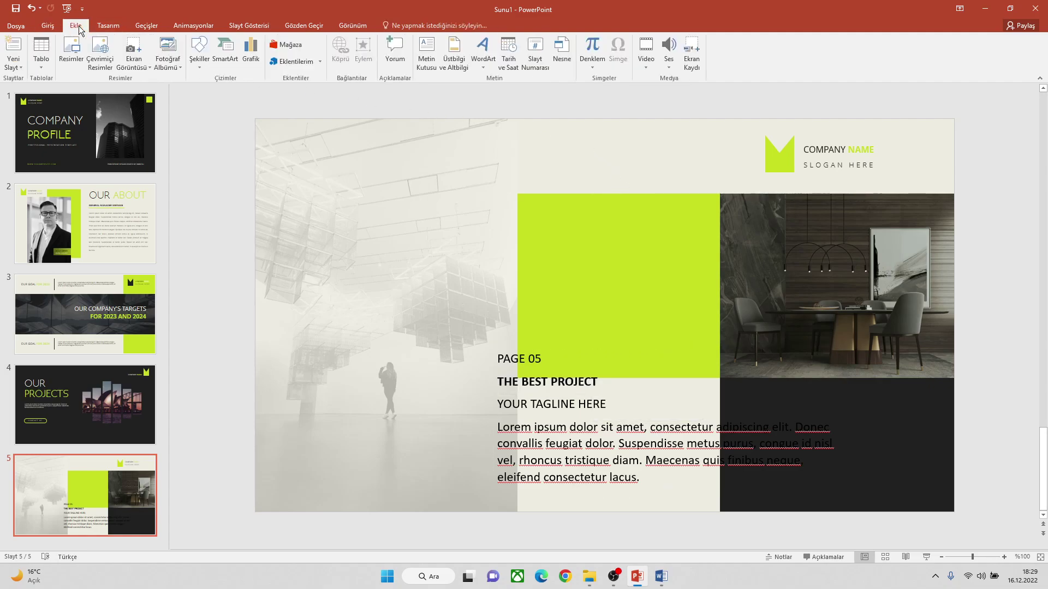
left_click(429, 52)
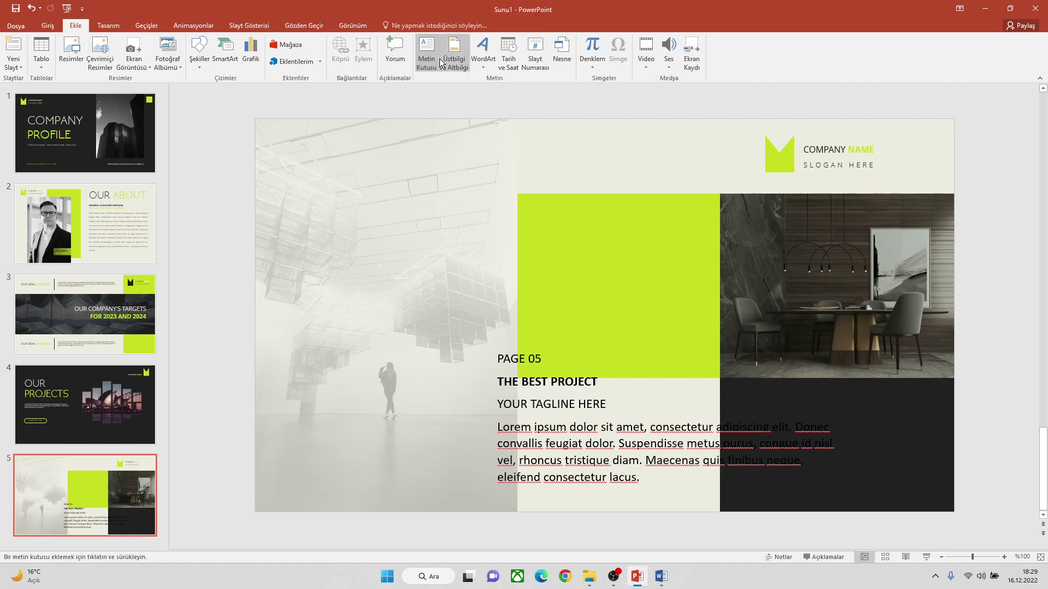
left_click_drag(539, 135, 712, 180)
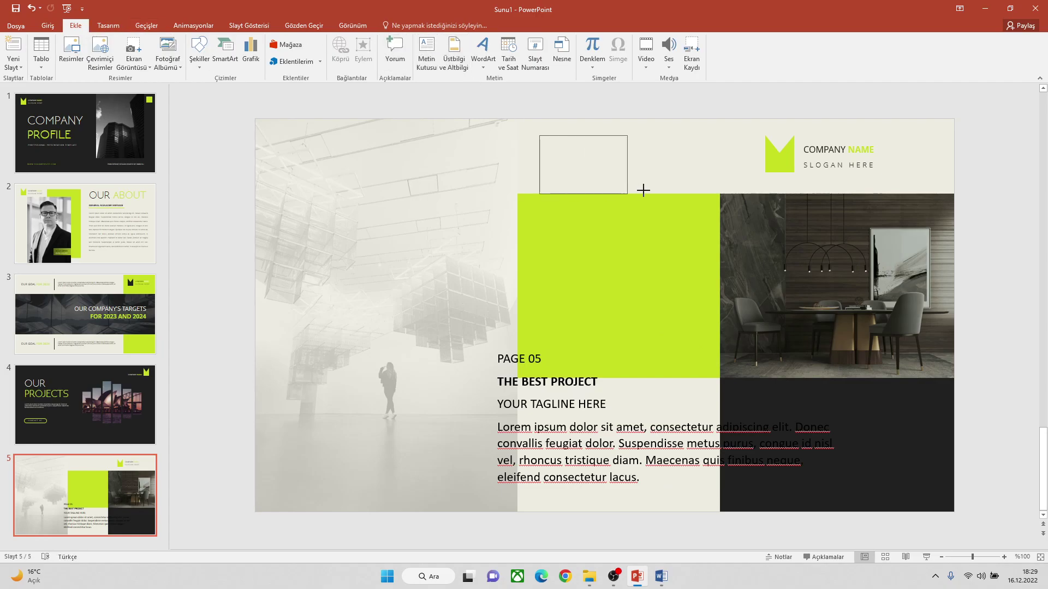
right_click(618, 162)
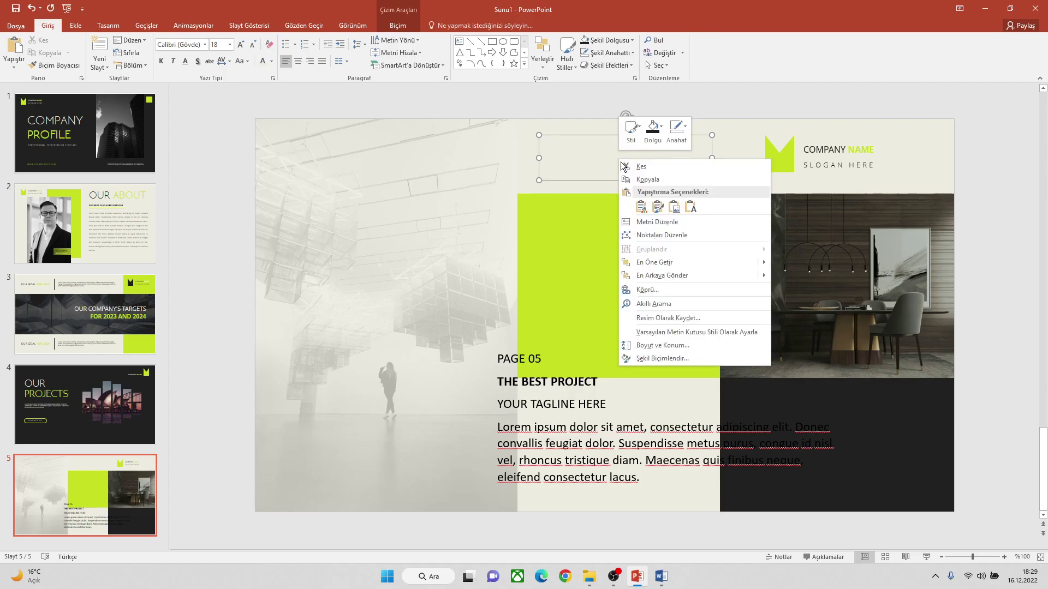
left_click(640, 203)
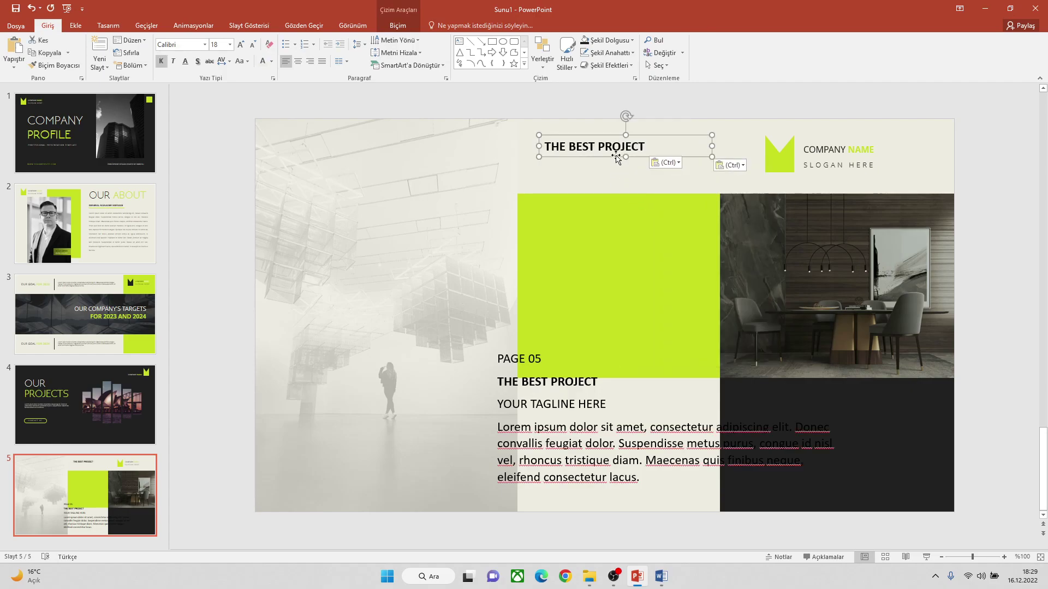
left_click_drag(616, 158, 613, 160)
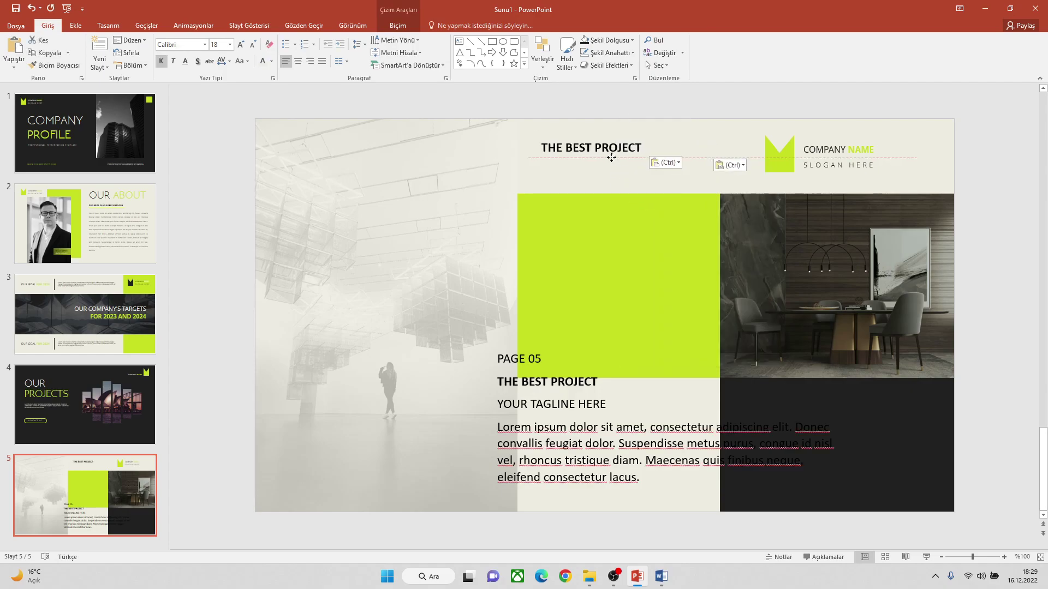
left_click(206, 45)
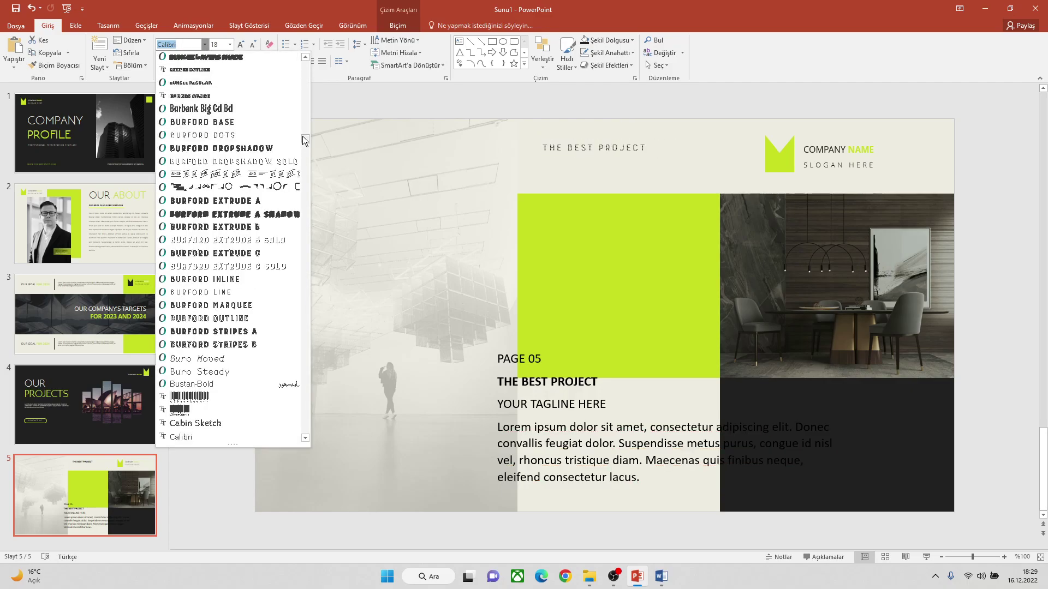
left_click_drag(304, 140, 305, 61)
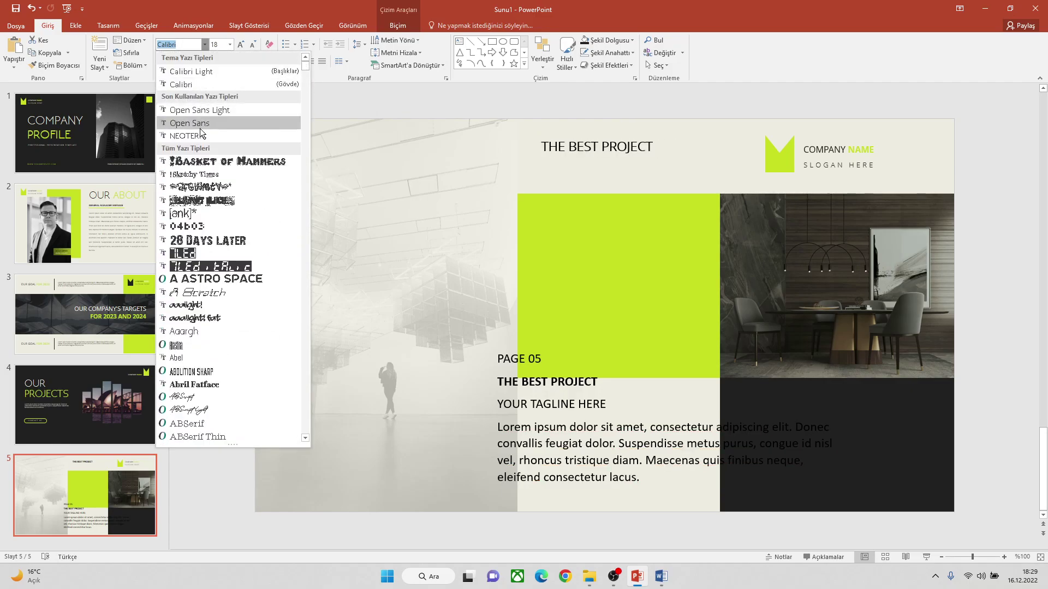
left_click(201, 137)
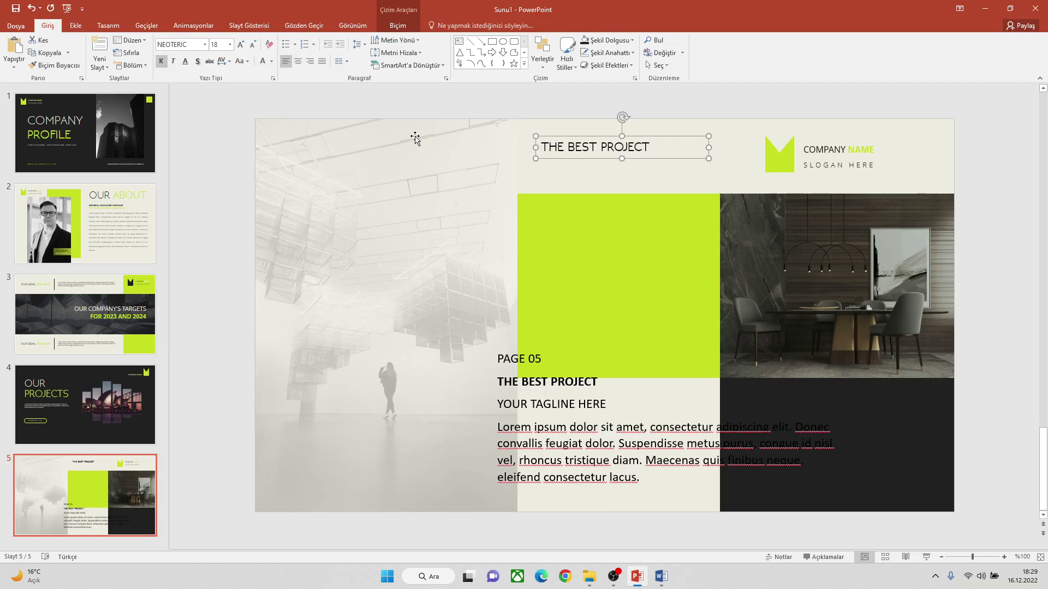
Duplicate the heading box and edit the two copies to read THE BEST and PROJECT
left_click(68, 53)
left_click(54, 80)
mouse_move(579, 170)
left_mouse_down()
mouse_move(571, 182)
mouse_move(552, 169)
left_mouse_up()
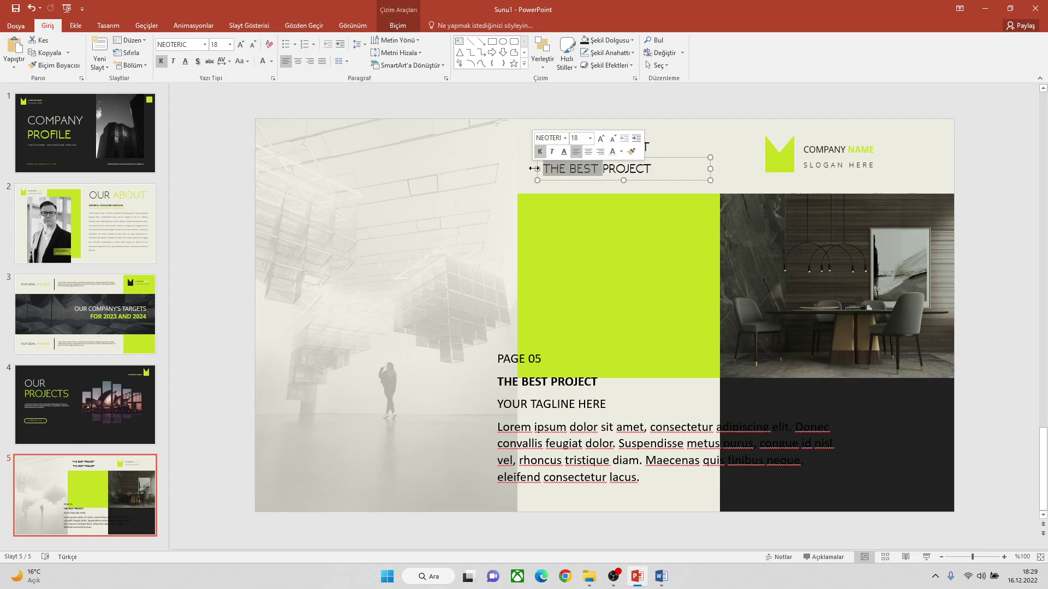
key("BackSpace")
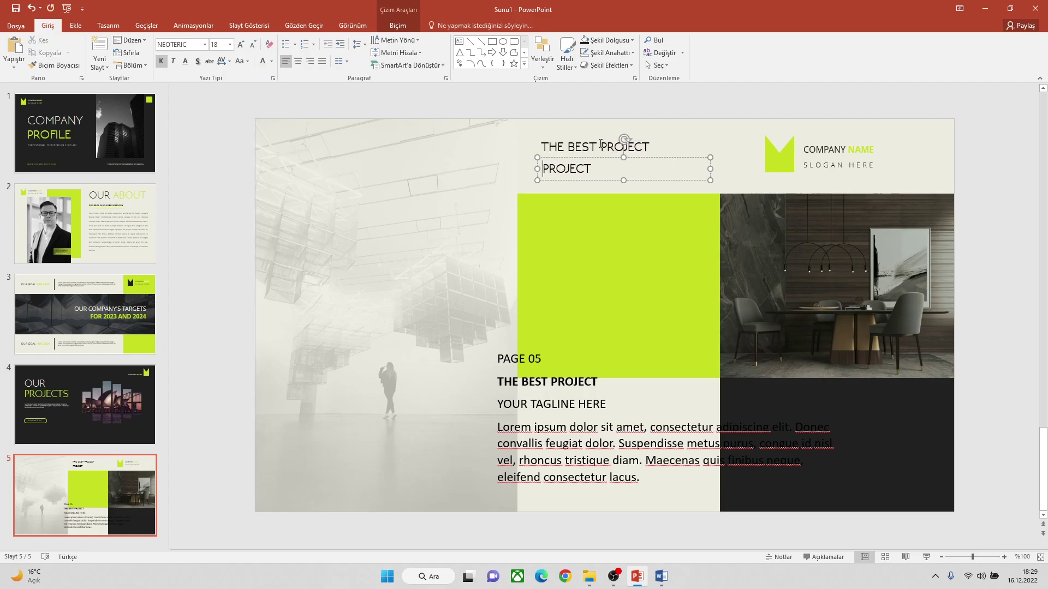
left_click(602, 148)
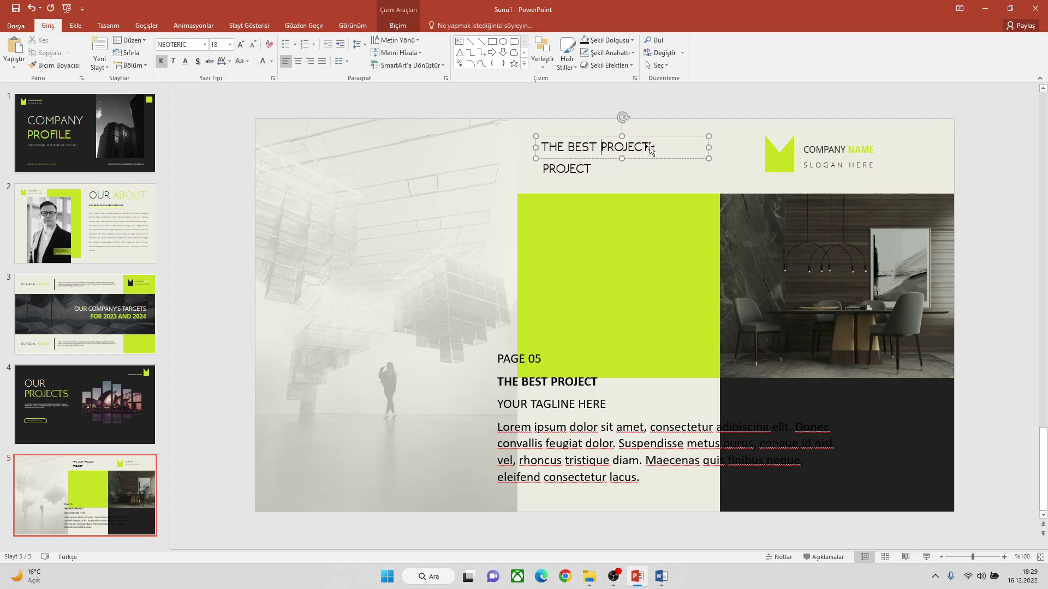
key("BackSpace")
key("BackSpace")
key("BackSpace")
key("BackSpace")
mouse_move(709, 147)
left_mouse_down()
mouse_move(641, 147)
mouse_move(663, 147)
left_mouse_up()
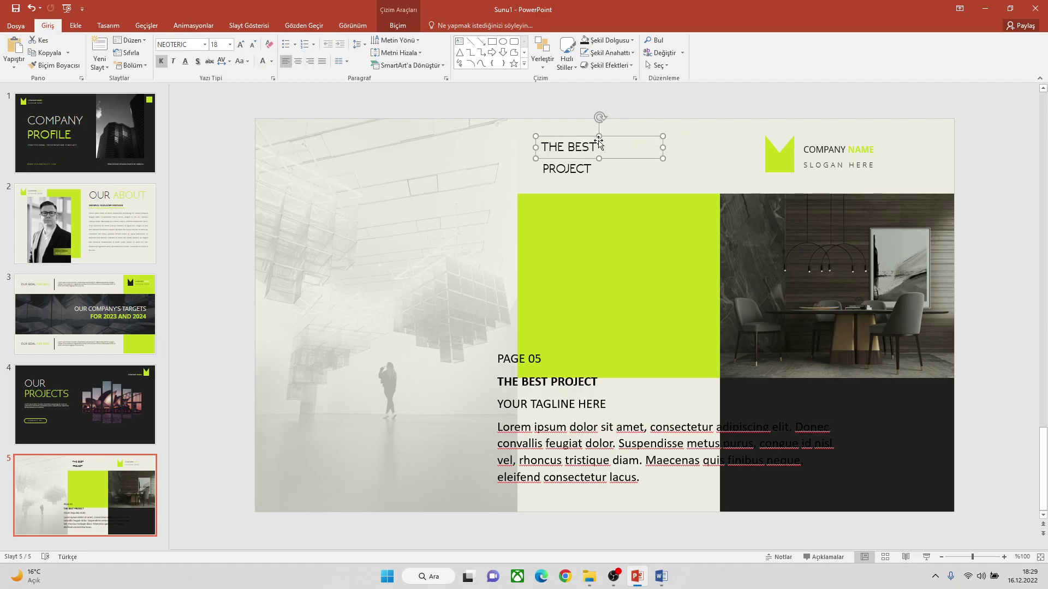
Set THE BEST to 36 pt white and place it inside the lime block
left_click(231, 44)
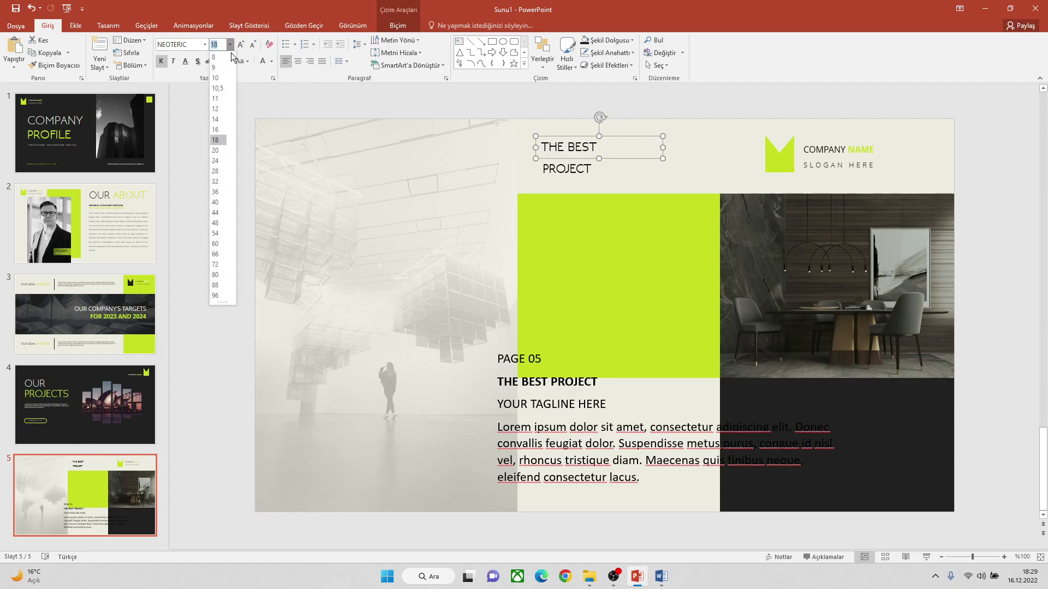
left_click(222, 190)
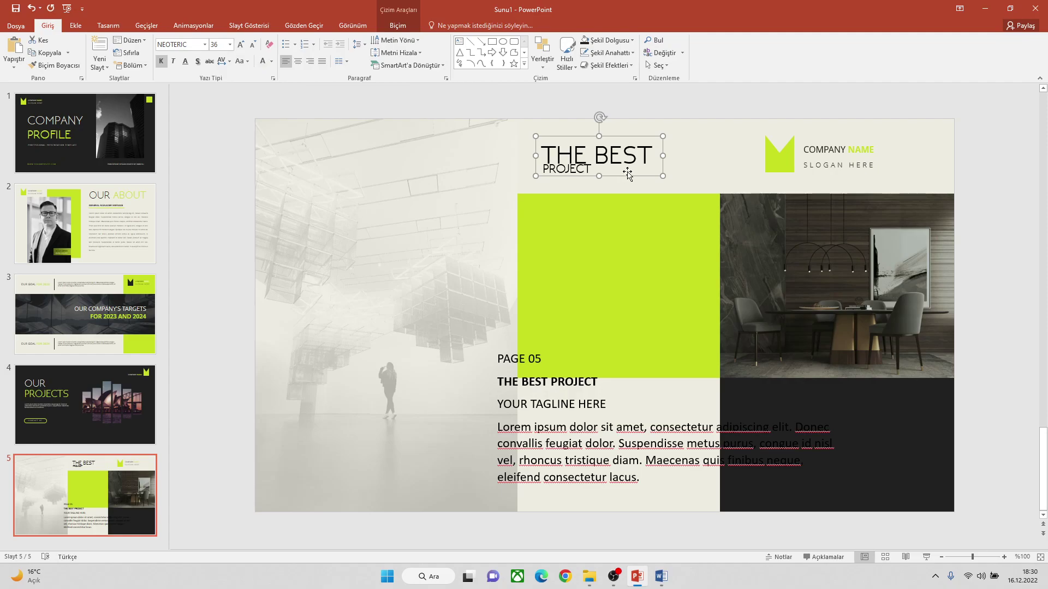
left_click_drag(631, 137, 643, 230)
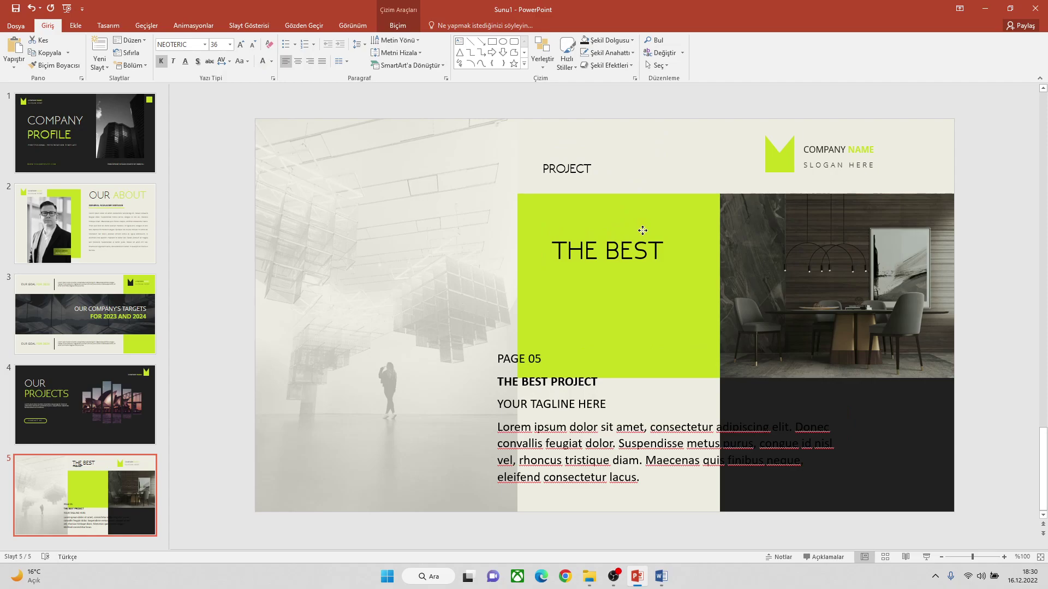
left_click_drag(643, 230, 643, 232)
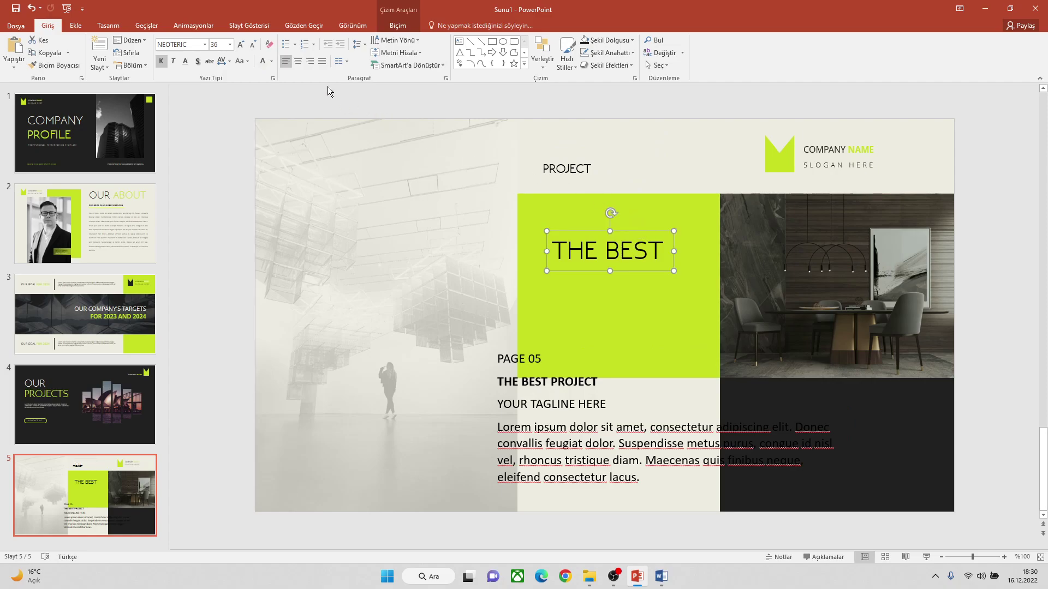
left_click(263, 66)
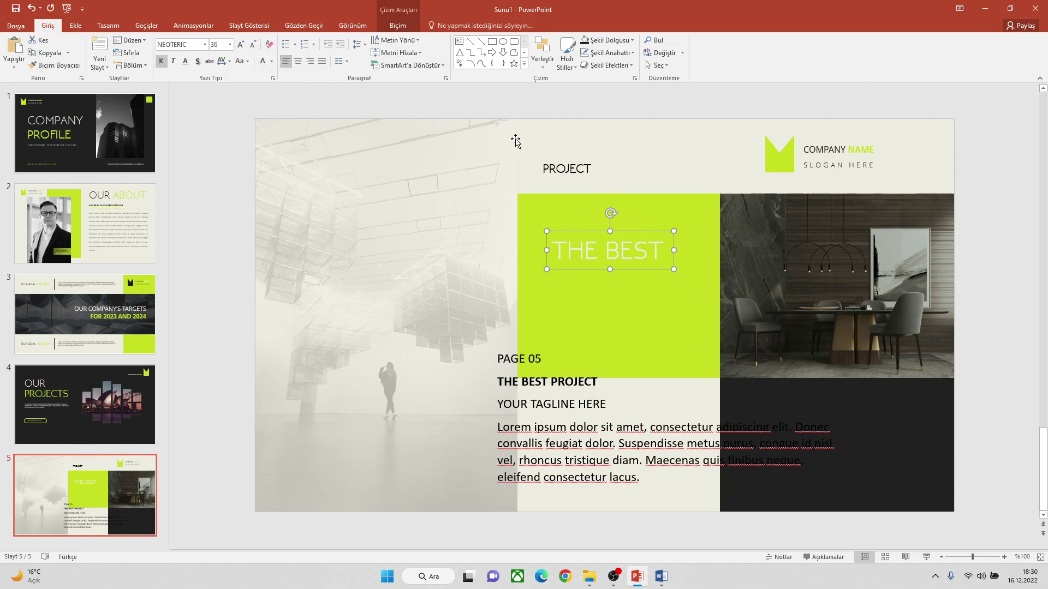
Enlarge PROJECT to 40 pt, unbold THE BEST, and place PROJECT beneath it in the lime block
left_click(595, 168)
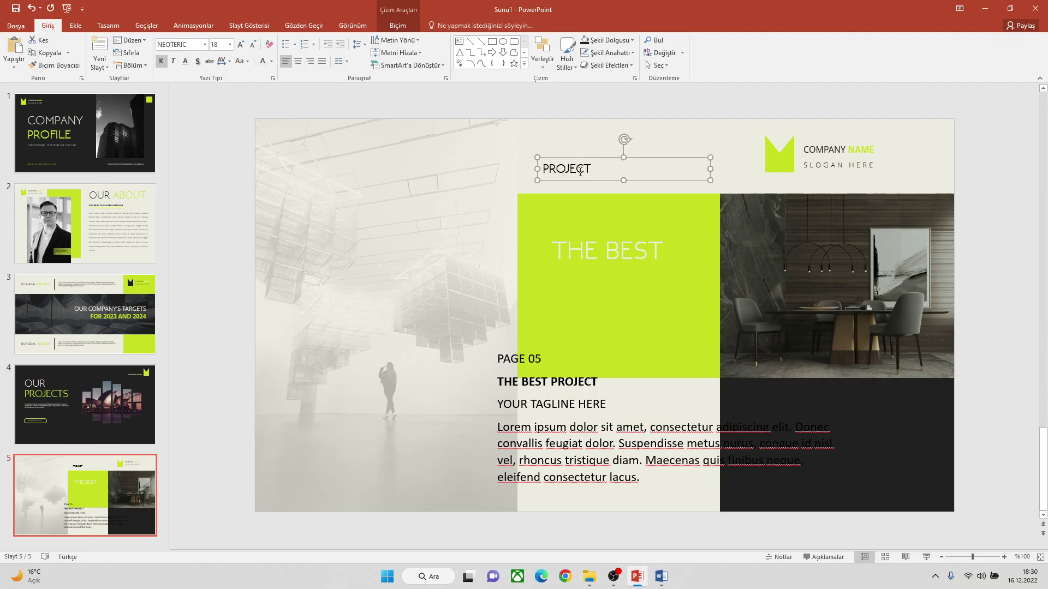
left_click(231, 45)
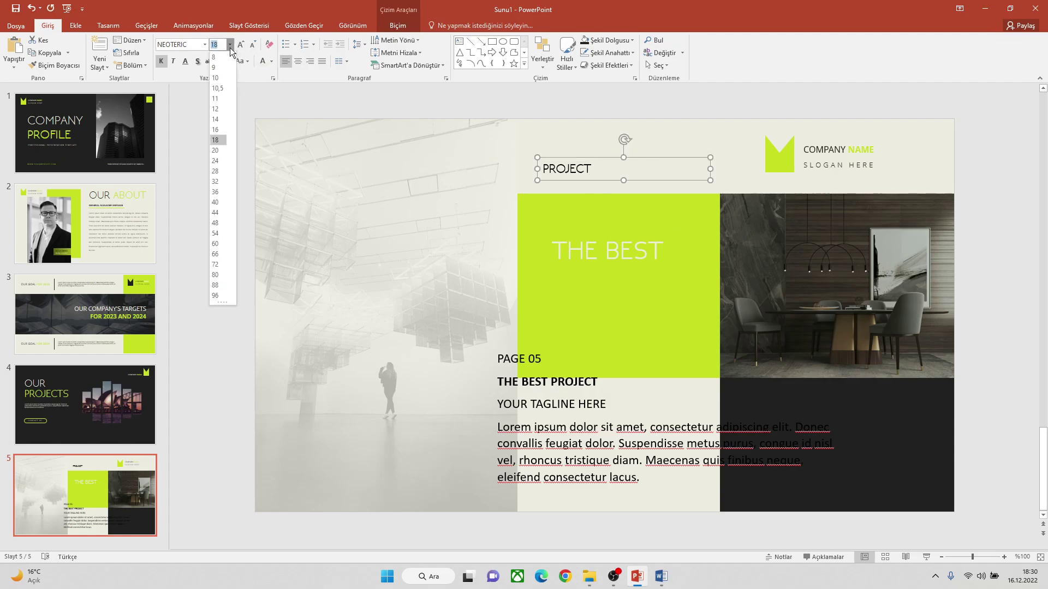
left_click(220, 202)
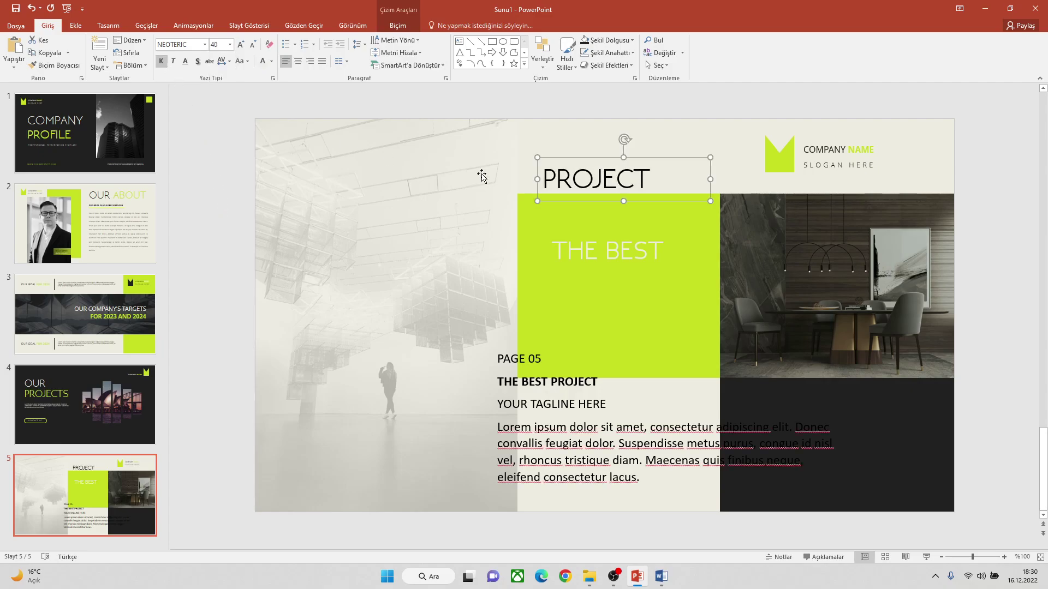
left_click(573, 249)
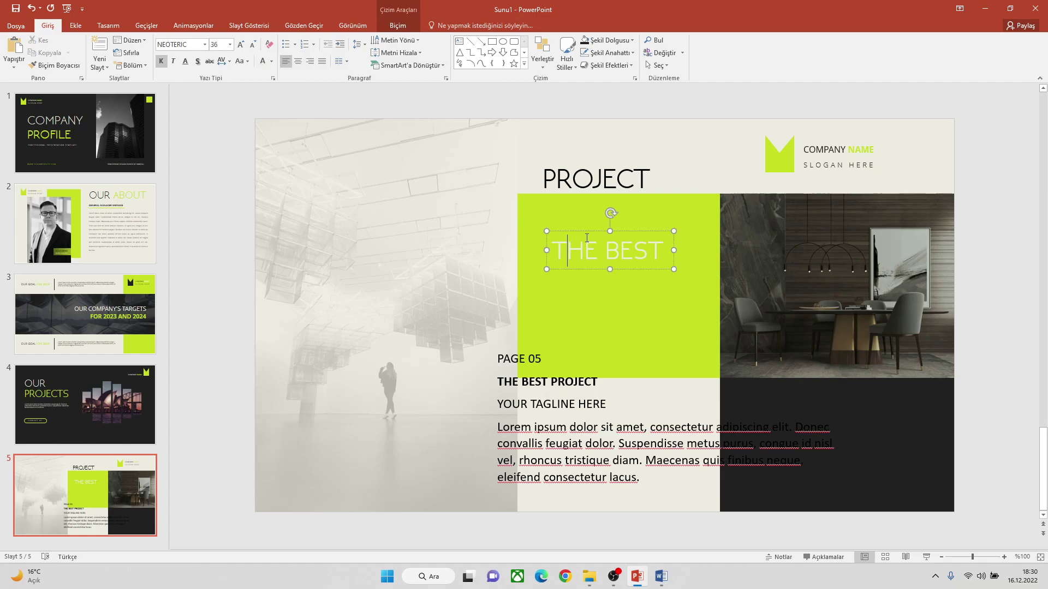
key("Escape")
left_click(161, 61)
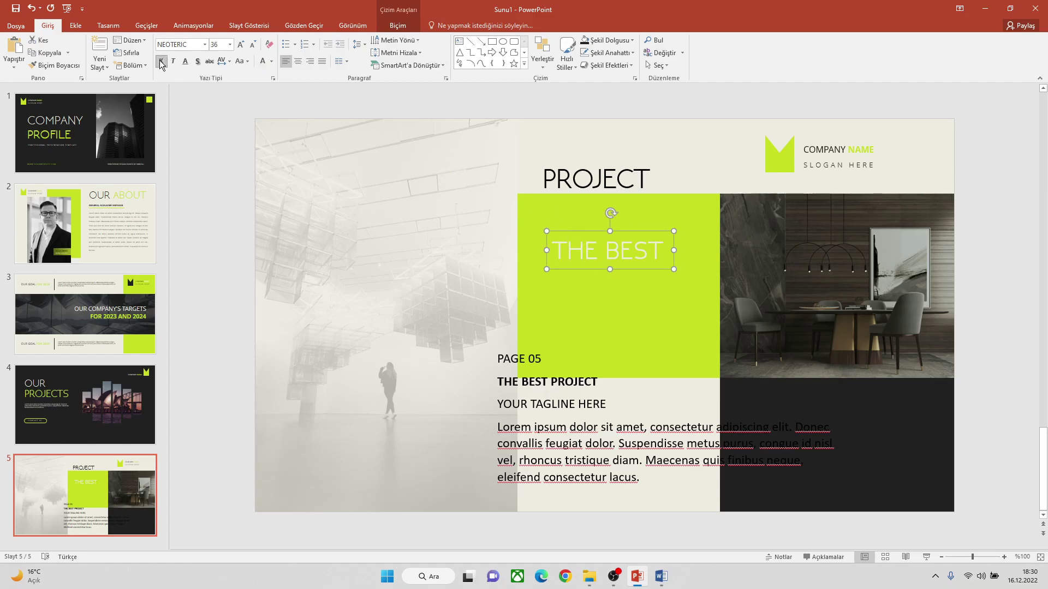
left_click(596, 180)
left_click_drag(602, 159, 614, 269)
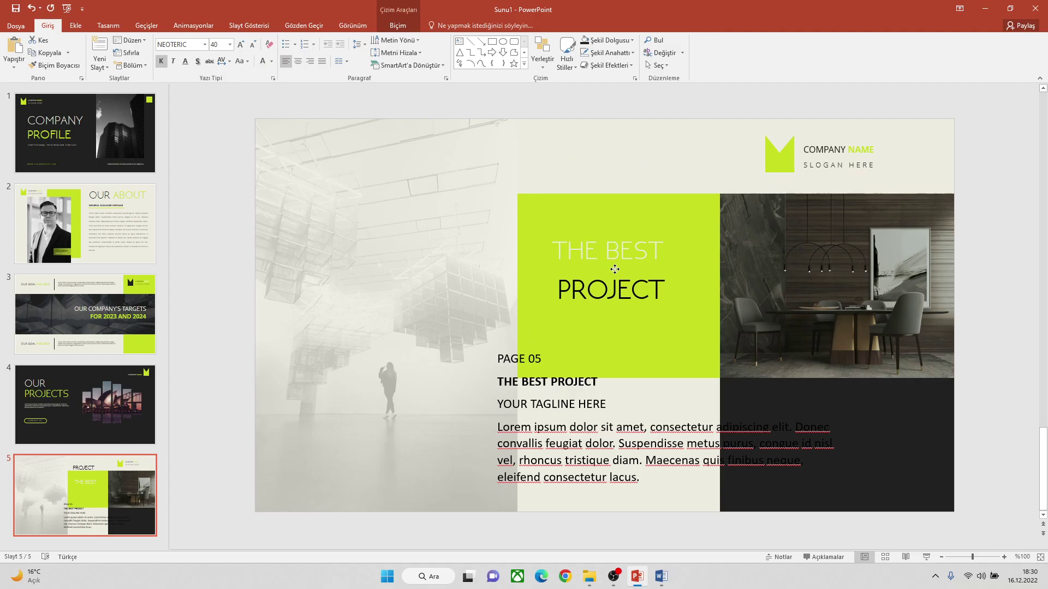
left_click_drag(614, 269, 615, 269)
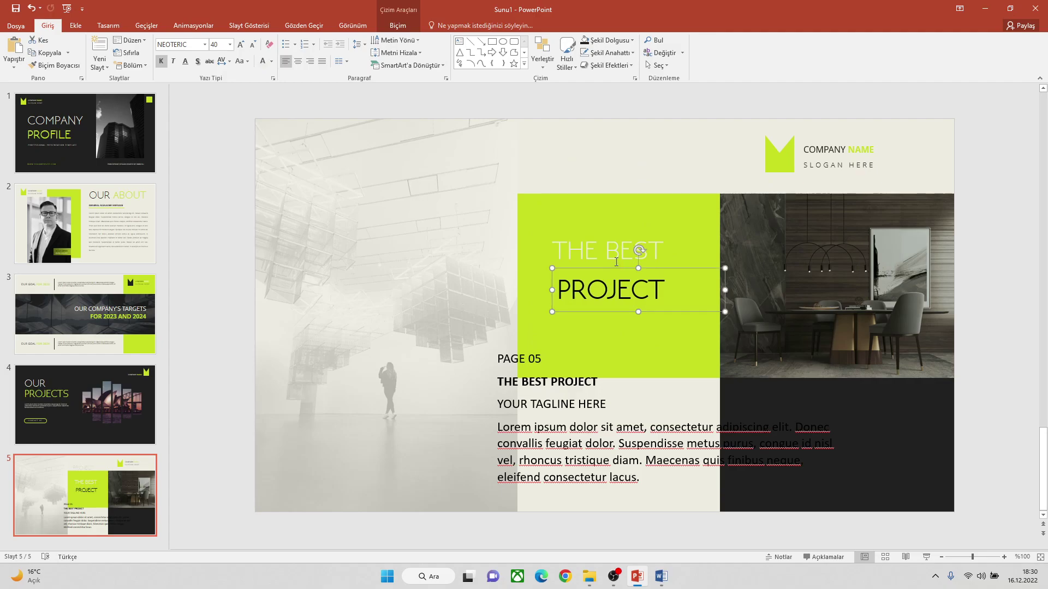
left_click(647, 137)
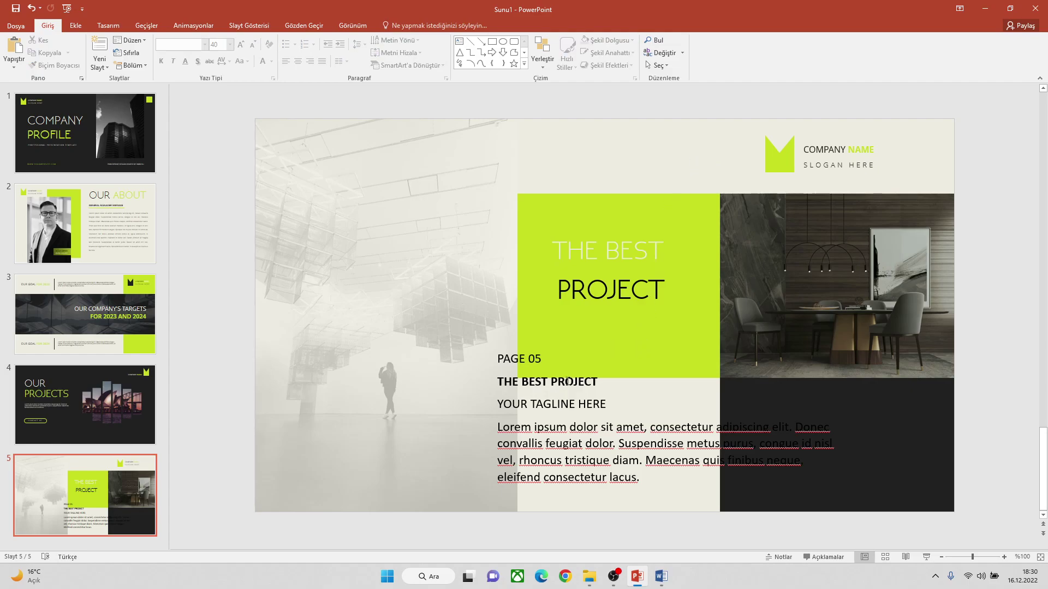
Copy YOUR TAGLINE HERE into a new text box at the top of the slide
left_click_drag(502, 405, 601, 404)
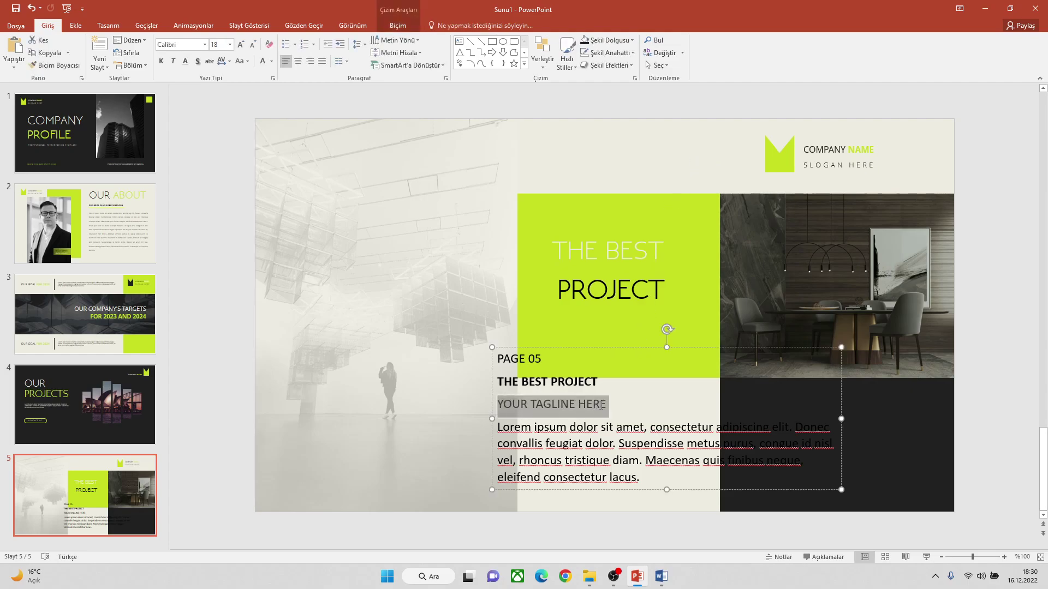
right_click(601, 405)
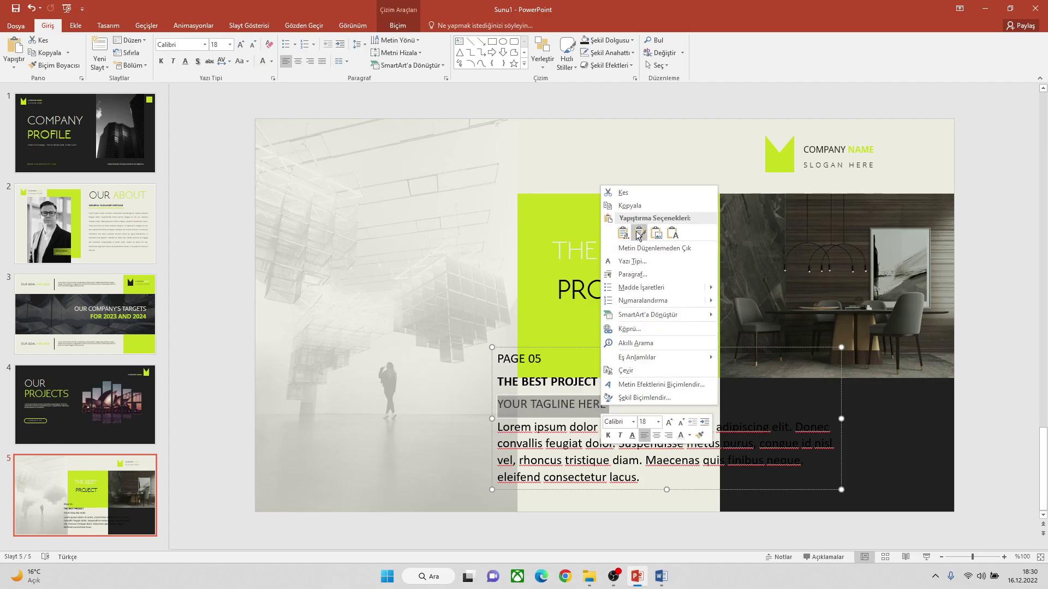
left_click(630, 206)
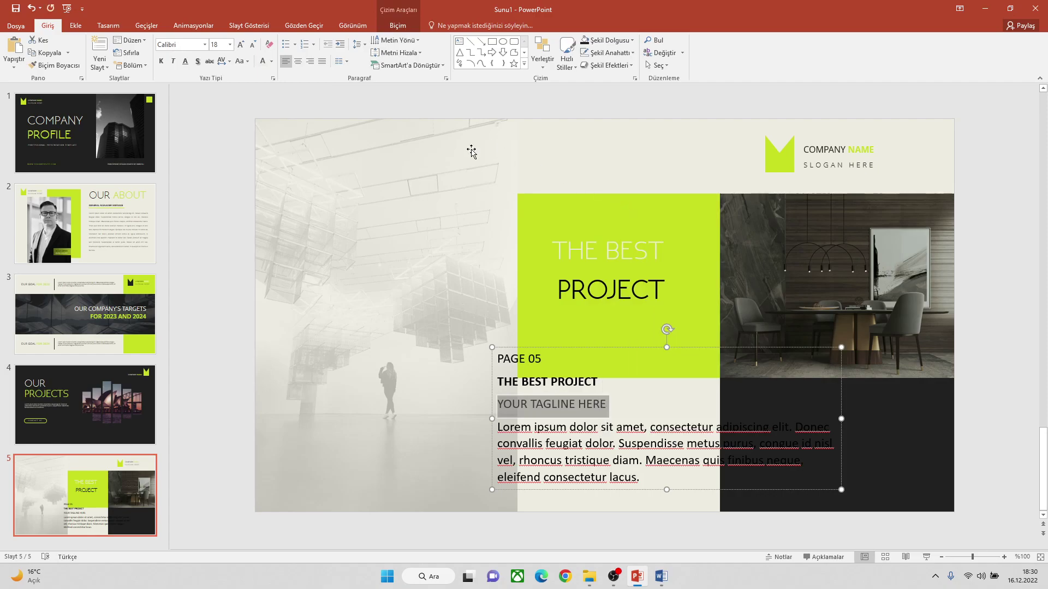
left_click(76, 25)
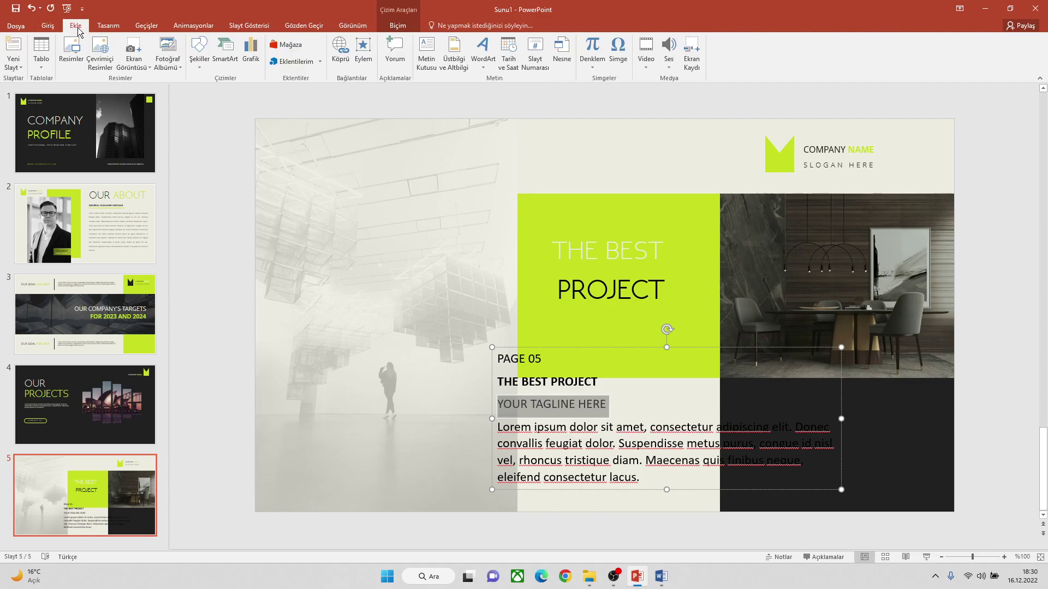
left_click(425, 52)
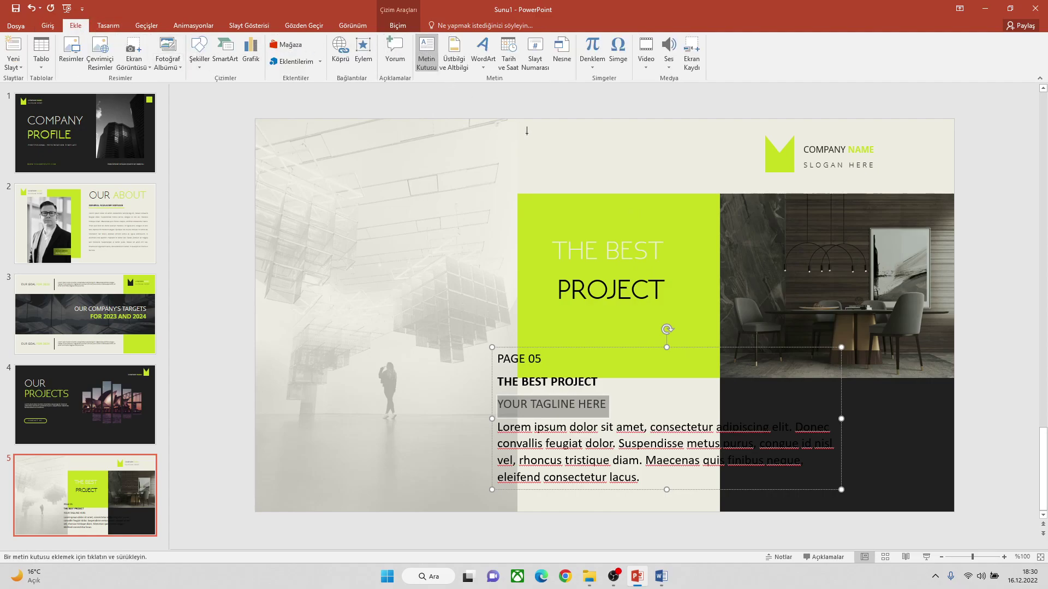
left_click_drag(535, 136, 685, 164)
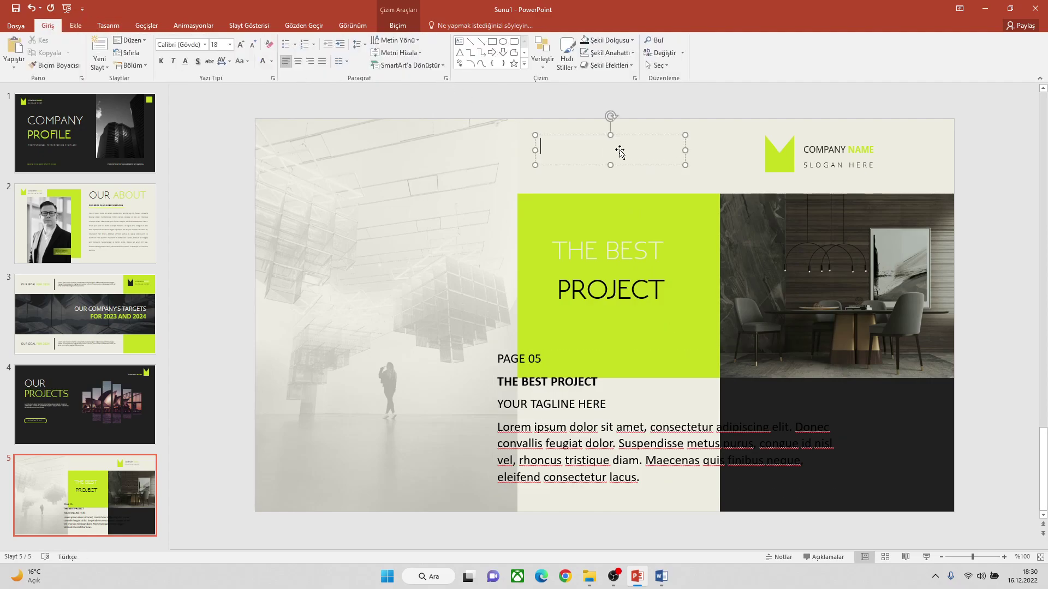
right_click(613, 145)
left_click(635, 196)
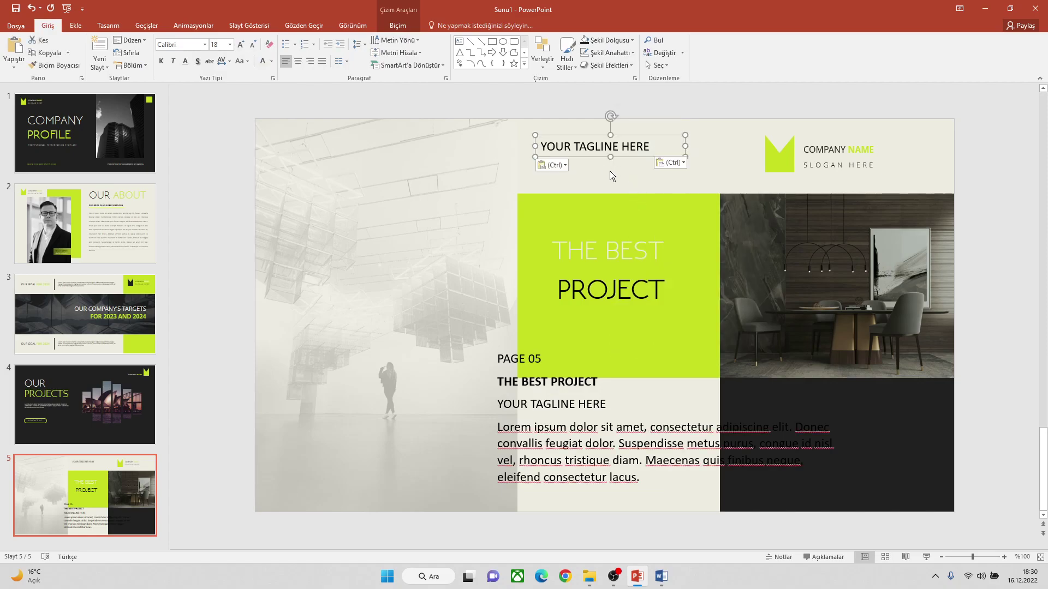
left_click_drag(595, 156, 603, 163)
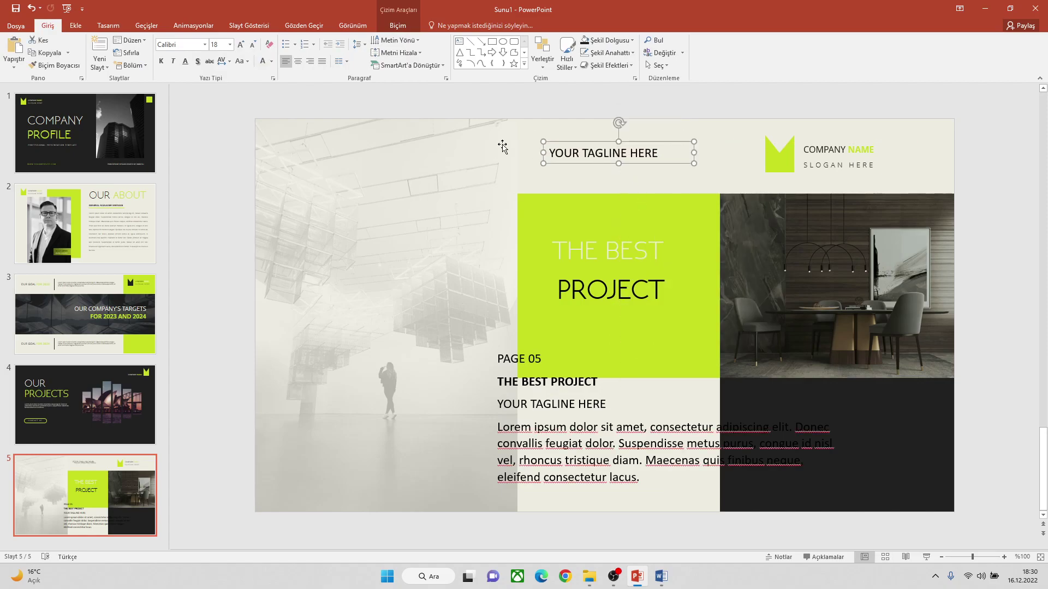
Format the top tagline as Open Sans, bold, 16 pt and position it above the lime block
left_click(205, 44)
mouse_move(305, 59)
left_mouse_down()
mouse_move(300, 139)
mouse_move(306, 61)
left_mouse_up()
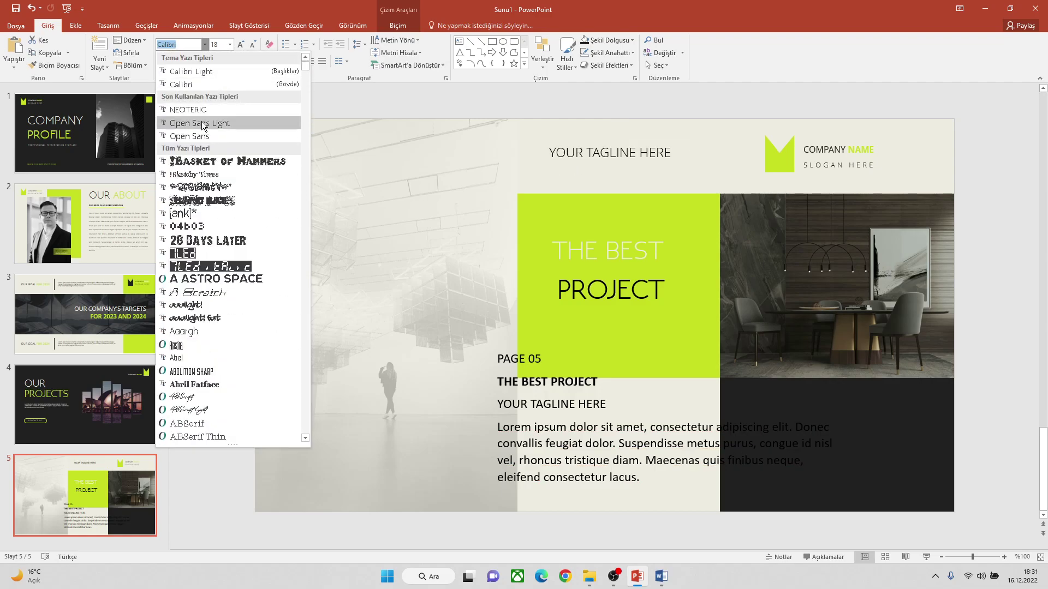
left_click(207, 138)
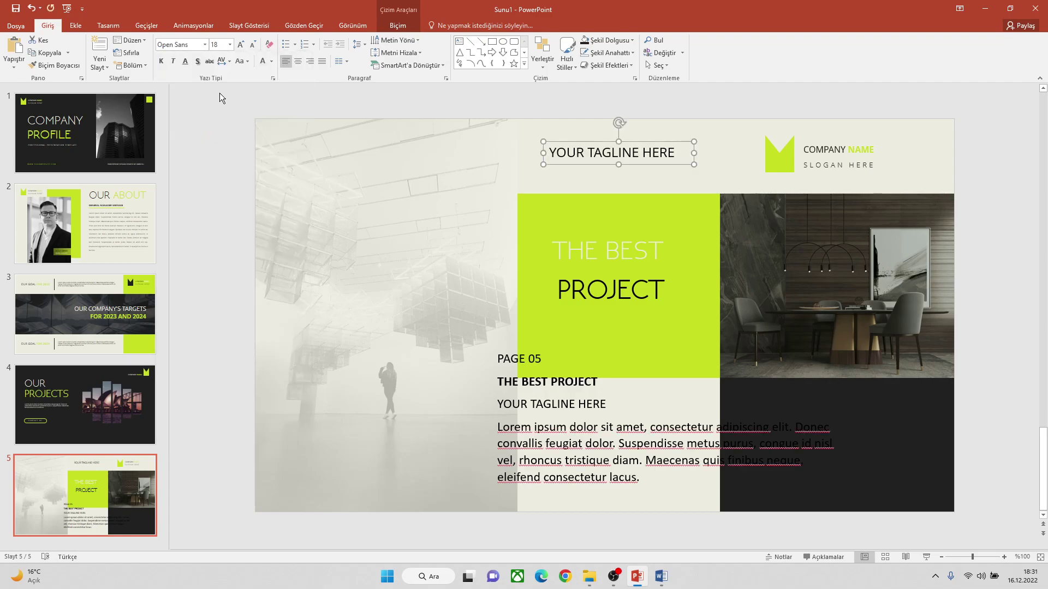
left_click(161, 62)
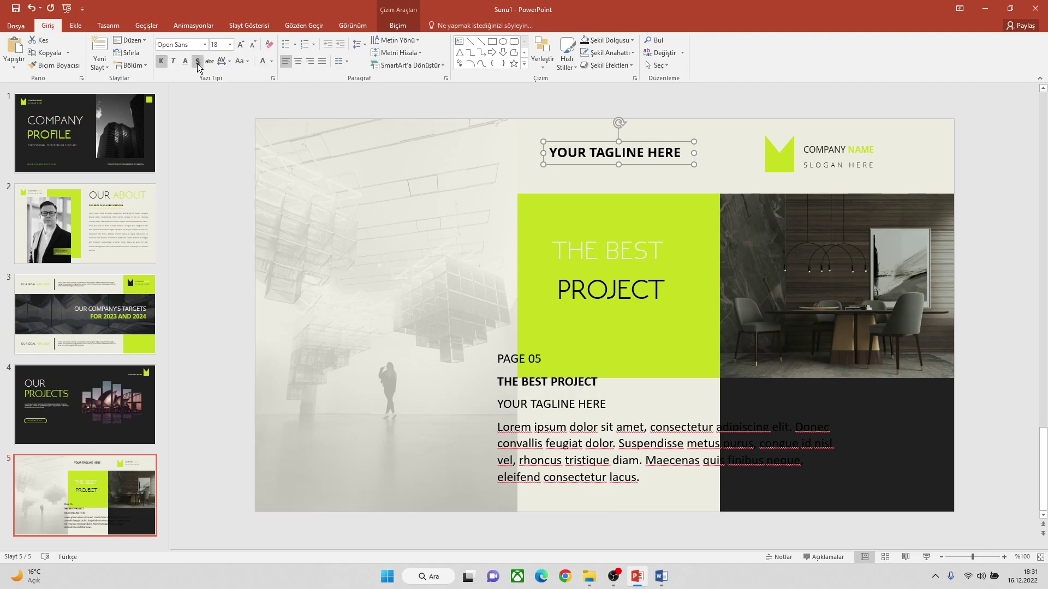
left_click(252, 46)
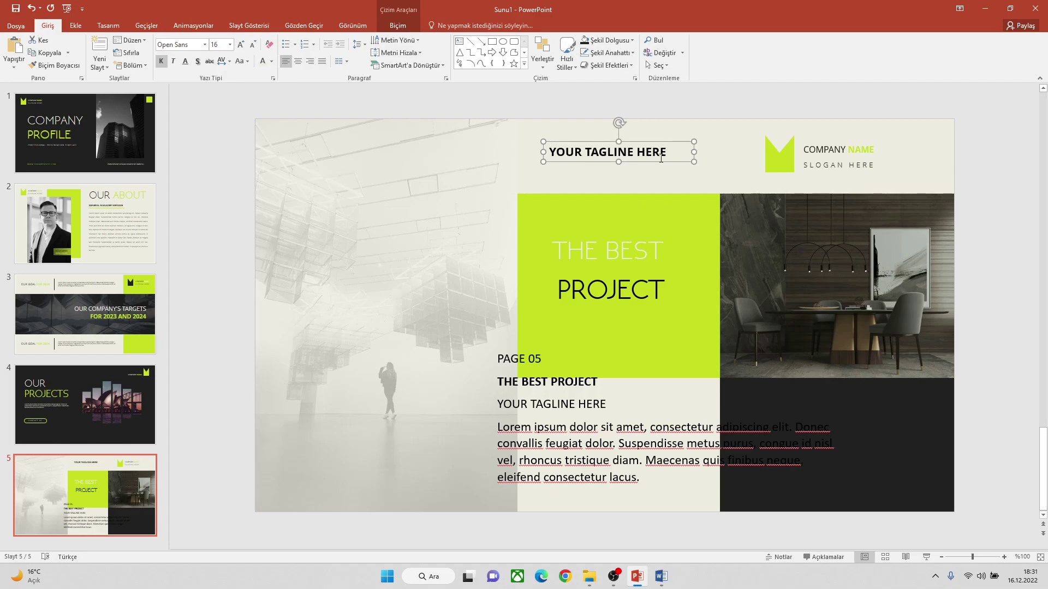
left_click_drag(661, 162, 671, 165)
left_click(590, 408)
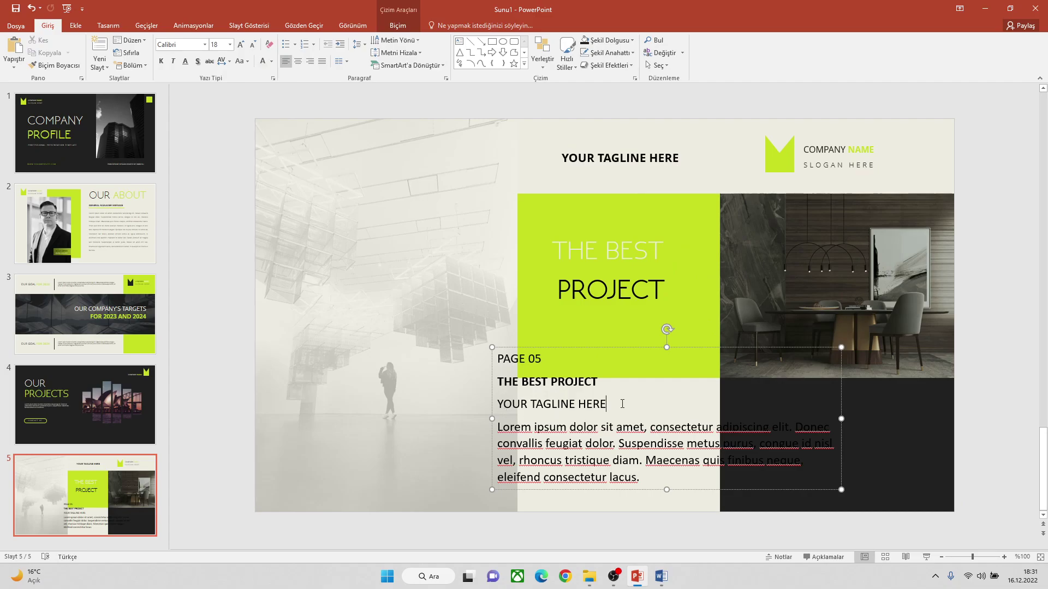
Delete the PAGE 05, title and tagline lines, narrow the box, and set the paragraph to Open Sans 12
left_click_drag(623, 404, 473, 360)
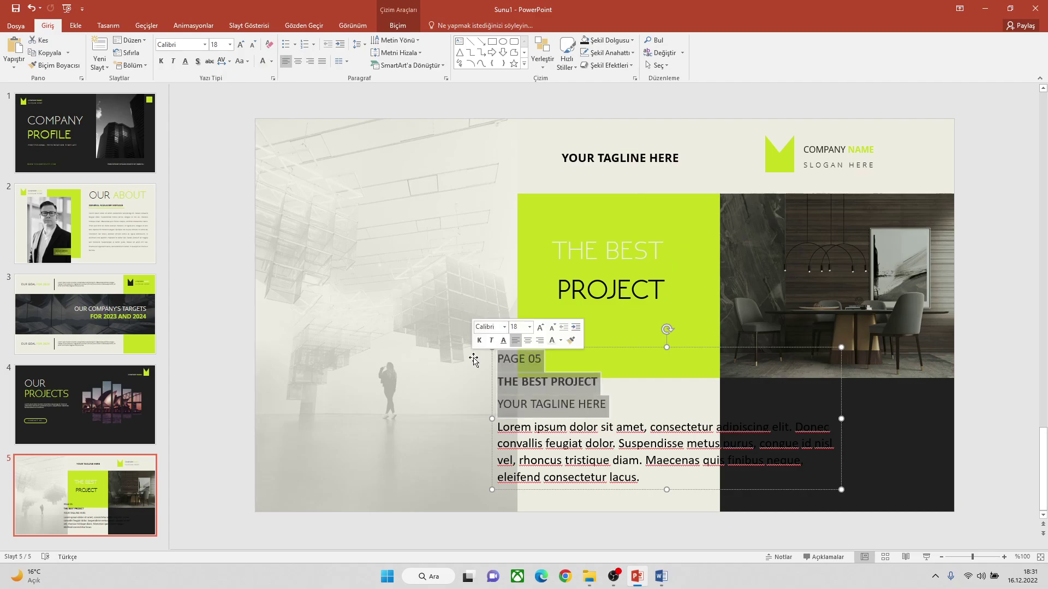
key("Delete")
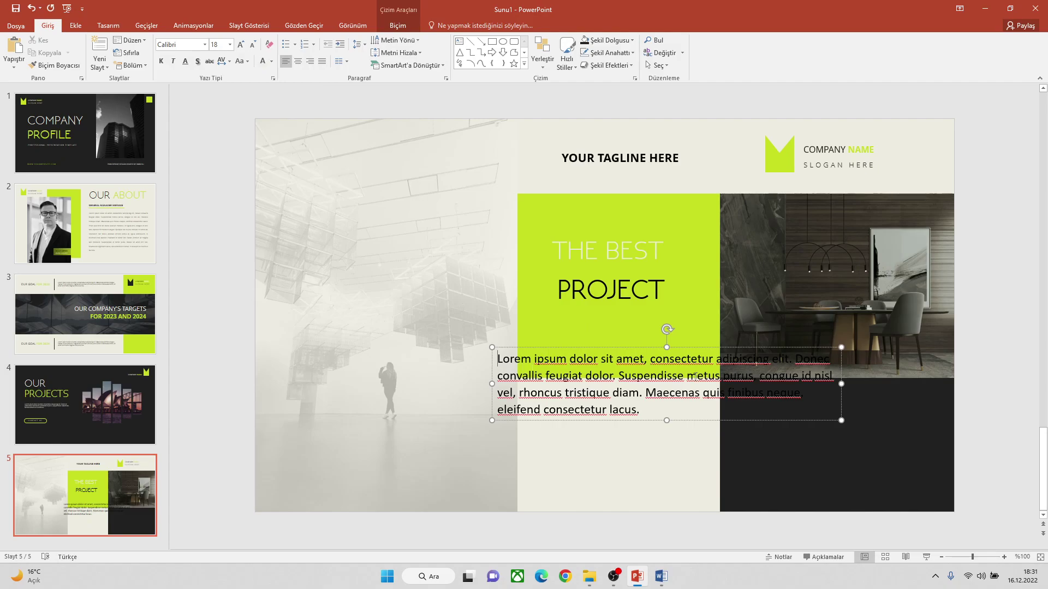
left_click_drag(841, 386, 713, 387)
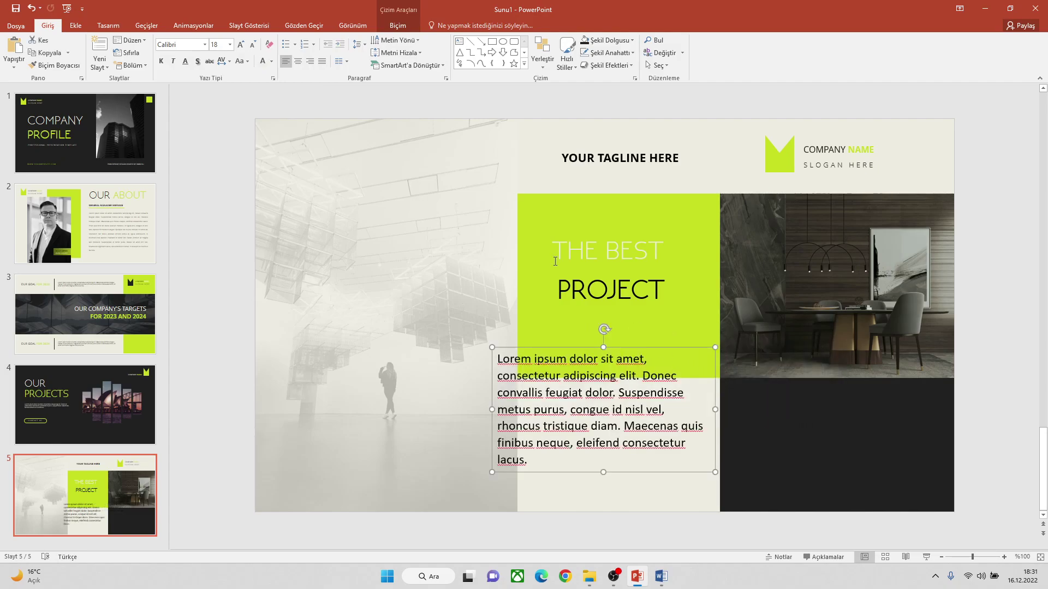
left_click(205, 44)
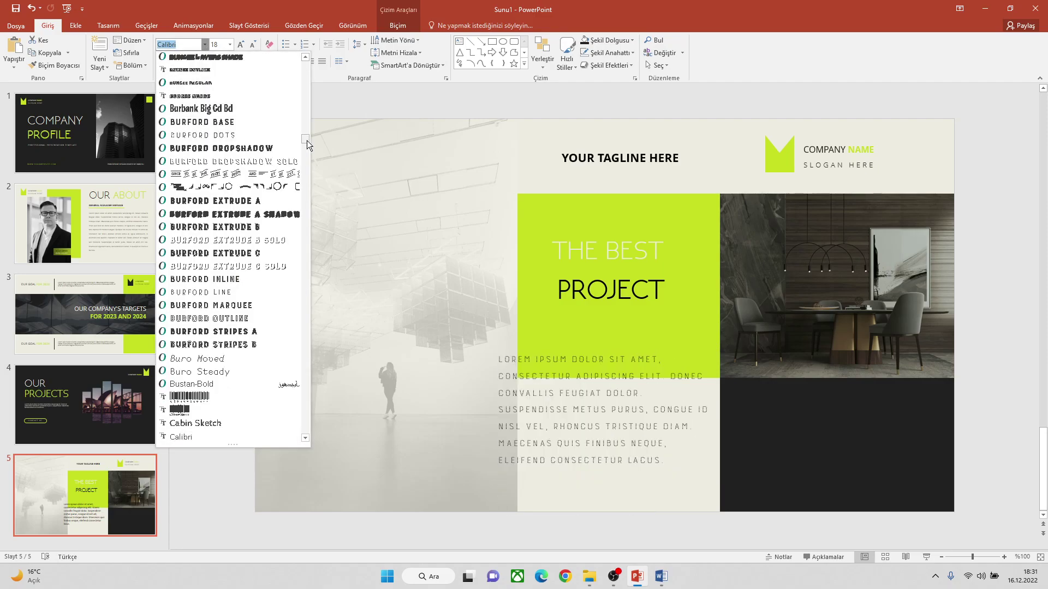
left_click_drag(307, 140, 306, 65)
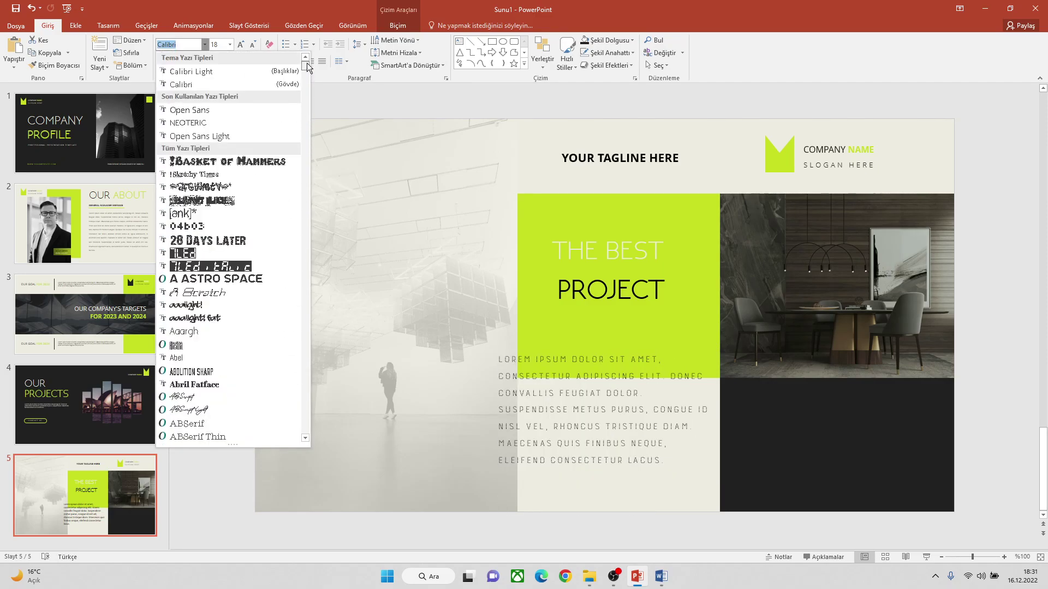
left_click(199, 113)
left_click(230, 45)
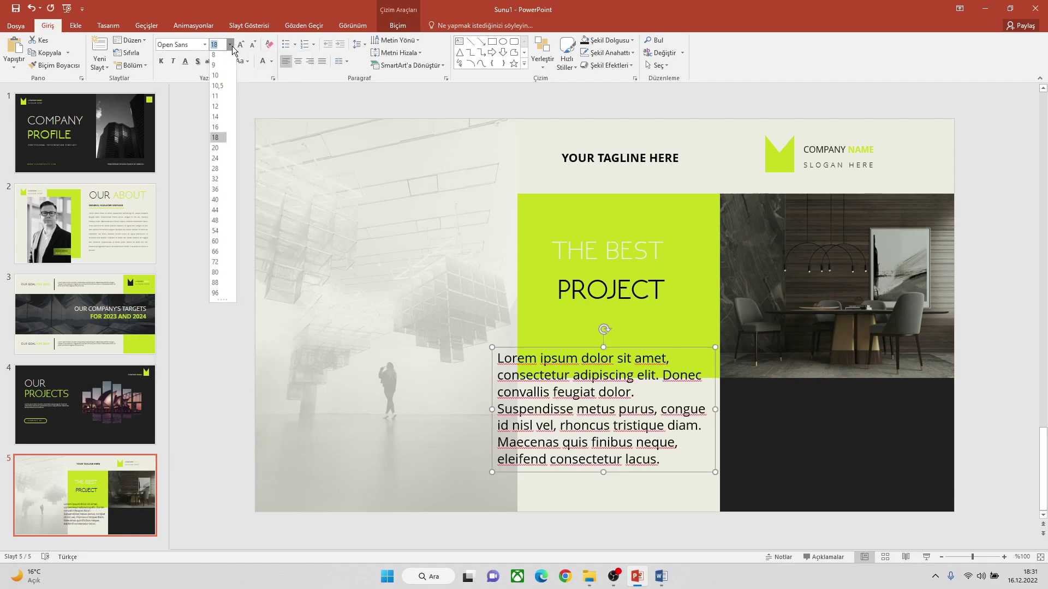
left_click(222, 108)
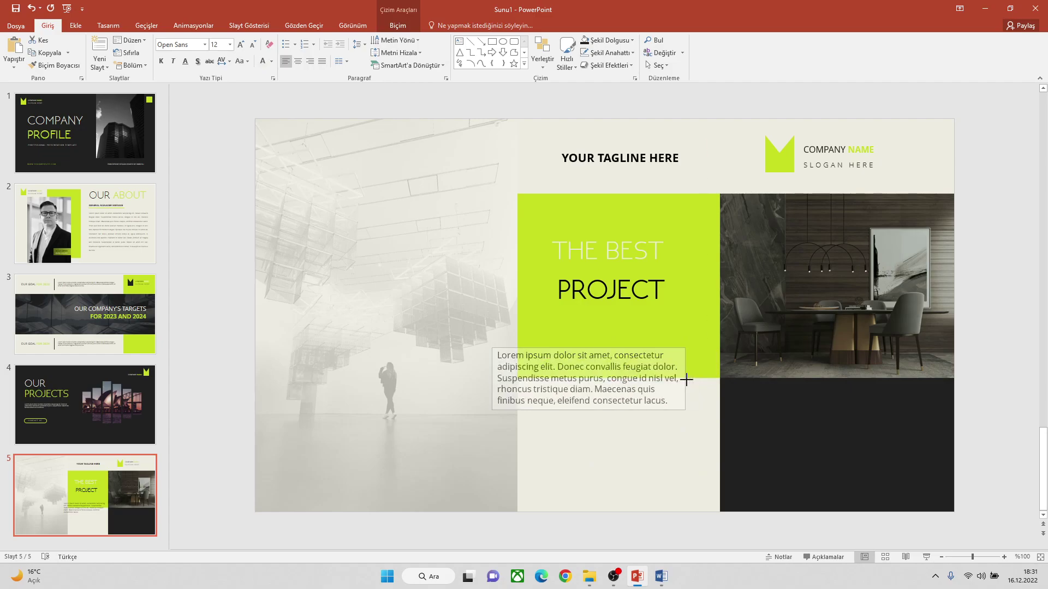
Narrow the paragraph further, shrink it to 10 pt, justify it and fit it in the lower-left light block
left_click_drag(715, 379, 674, 380)
left_click_drag(553, 350, 591, 416)
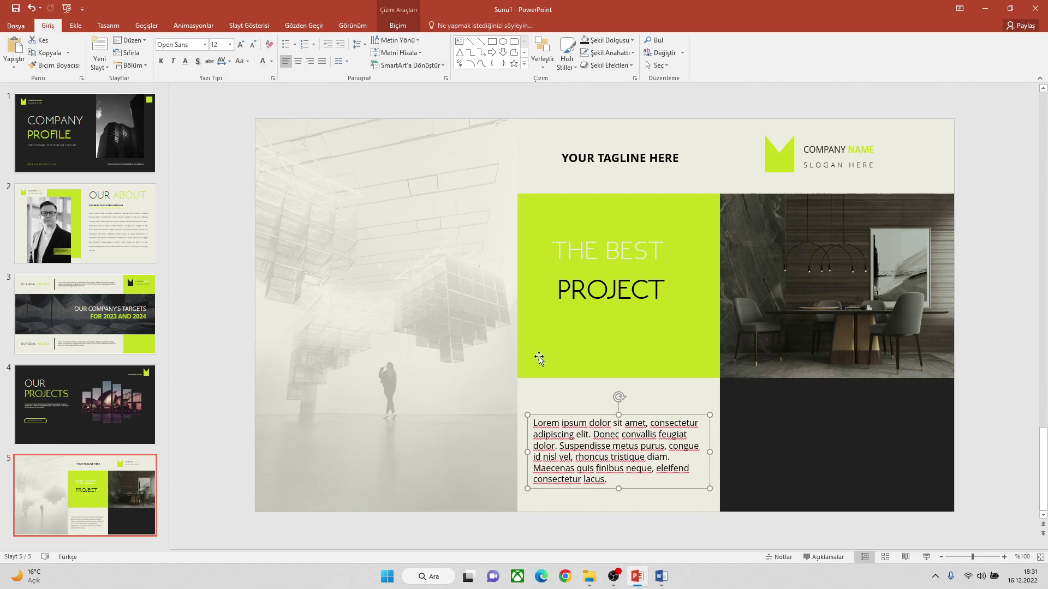
left_click(252, 45)
left_click(252, 45)
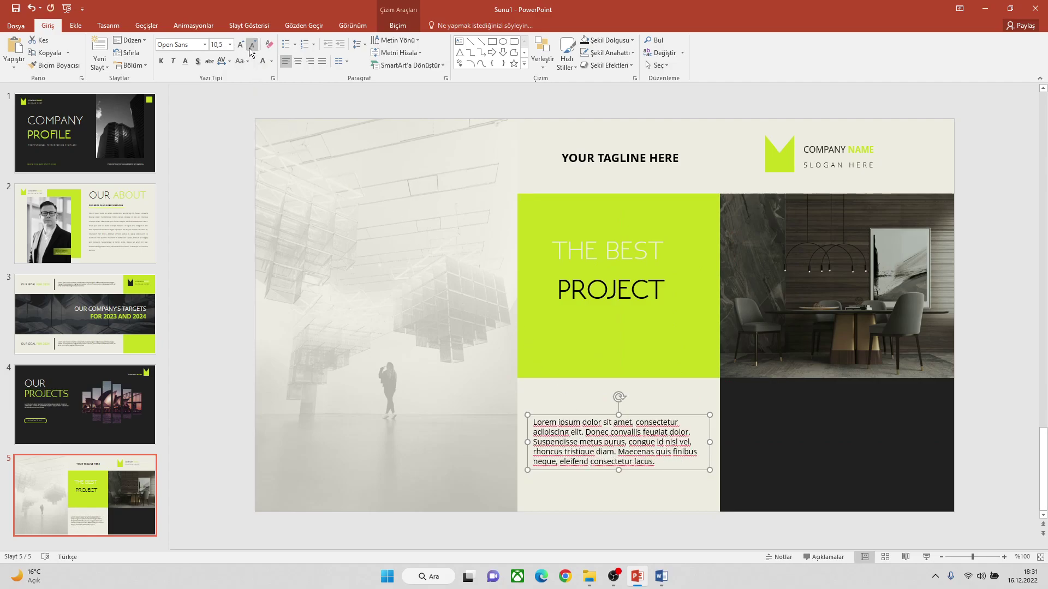
left_click(252, 44)
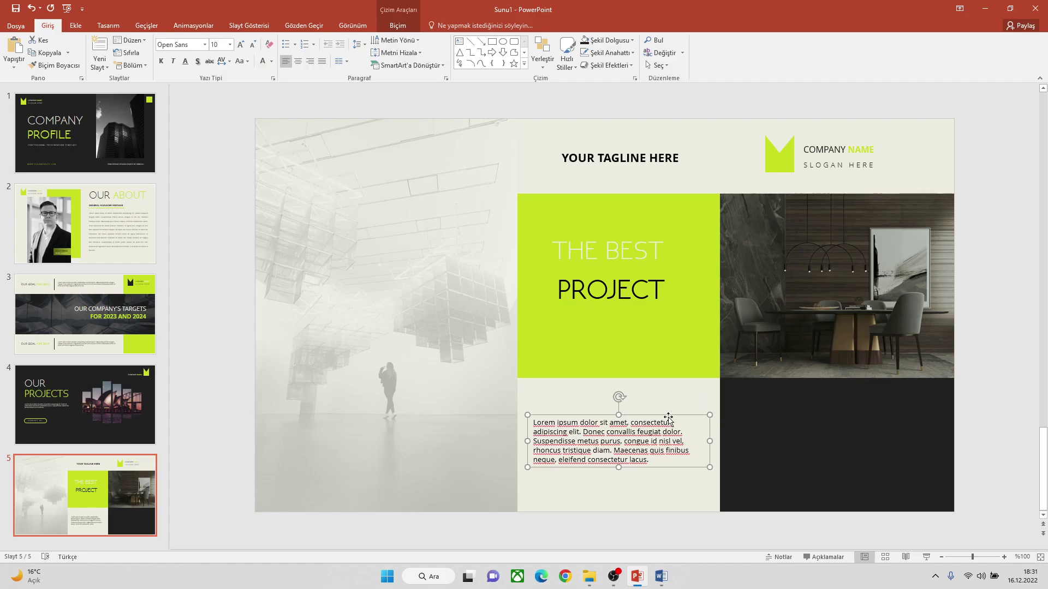
mouse_move(668, 417)
left_mouse_down()
mouse_move(708, 458)
mouse_move(697, 460)
left_mouse_up()
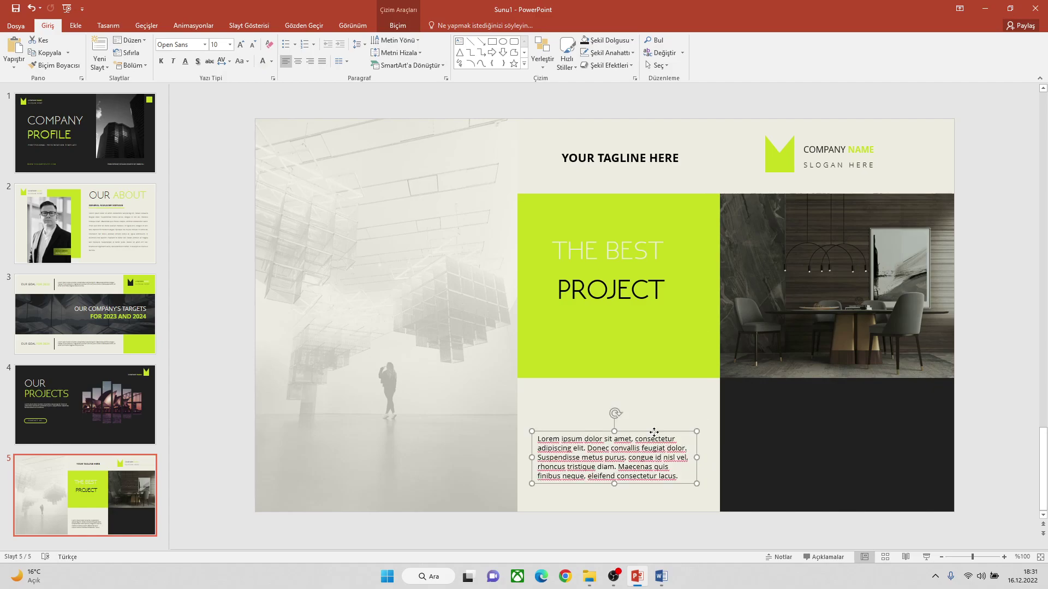
left_click_drag(653, 432, 662, 427)
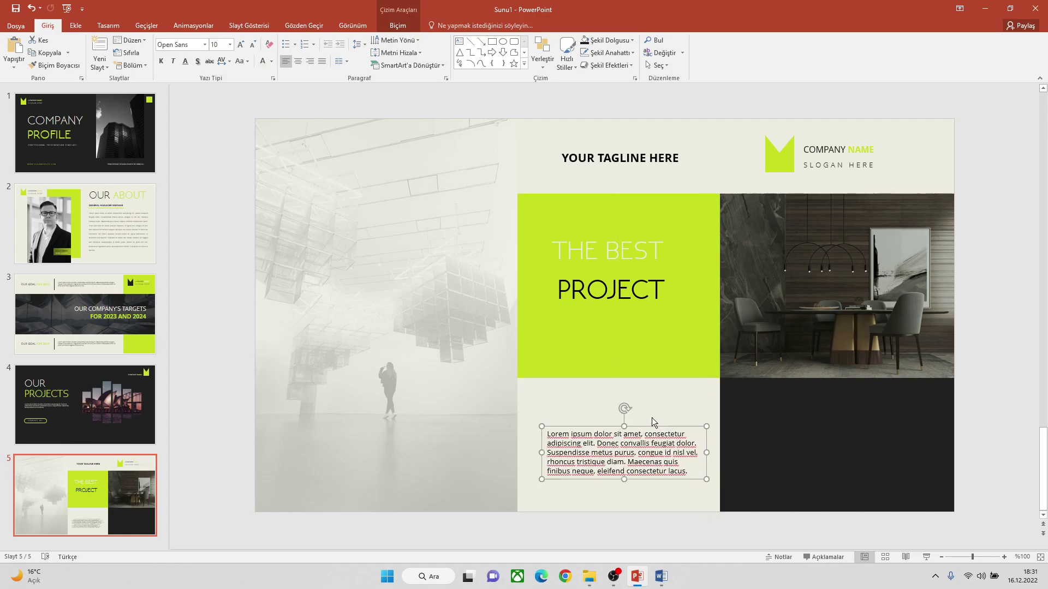
left_click(322, 61)
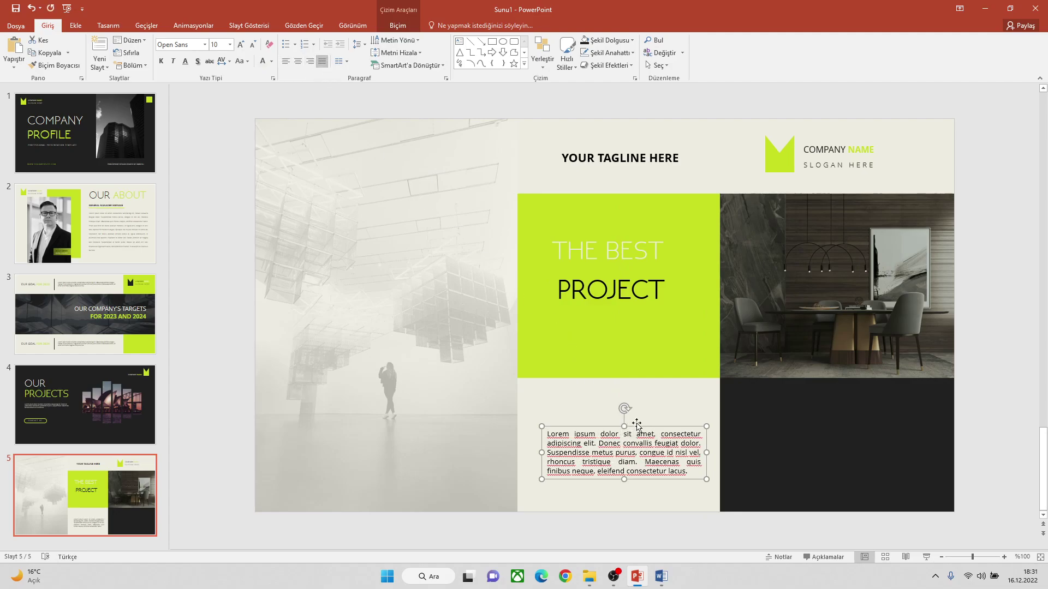
left_click_drag(637, 428, 633, 425)
Move the tagline above the body text and place a lime-green copy in the dark lower-right block
left_click(581, 164)
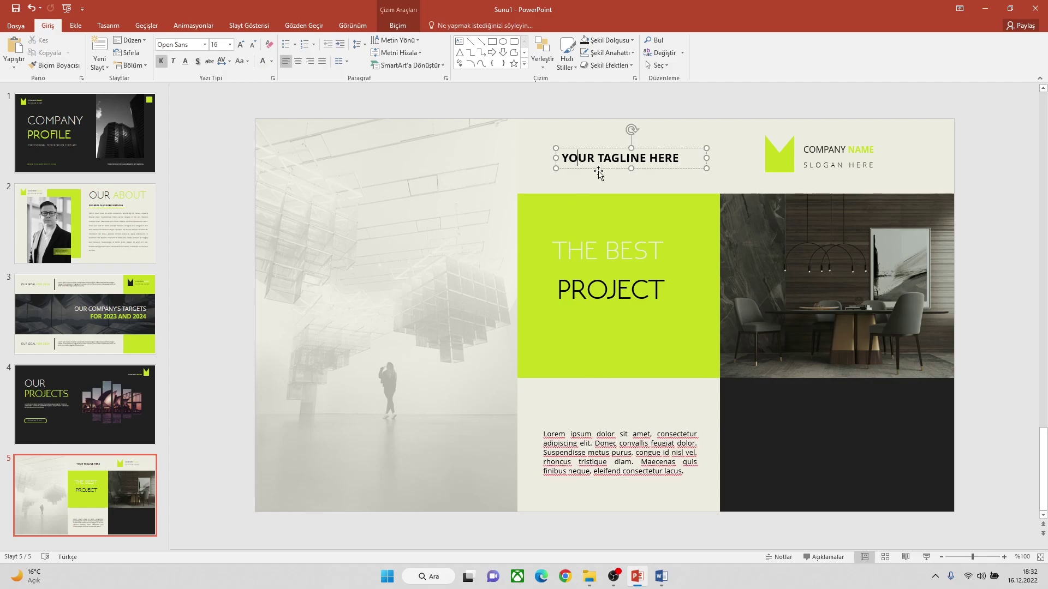
mouse_move(599, 170)
left_mouse_down()
mouse_move(597, 390)
mouse_move(583, 419)
left_mouse_up()
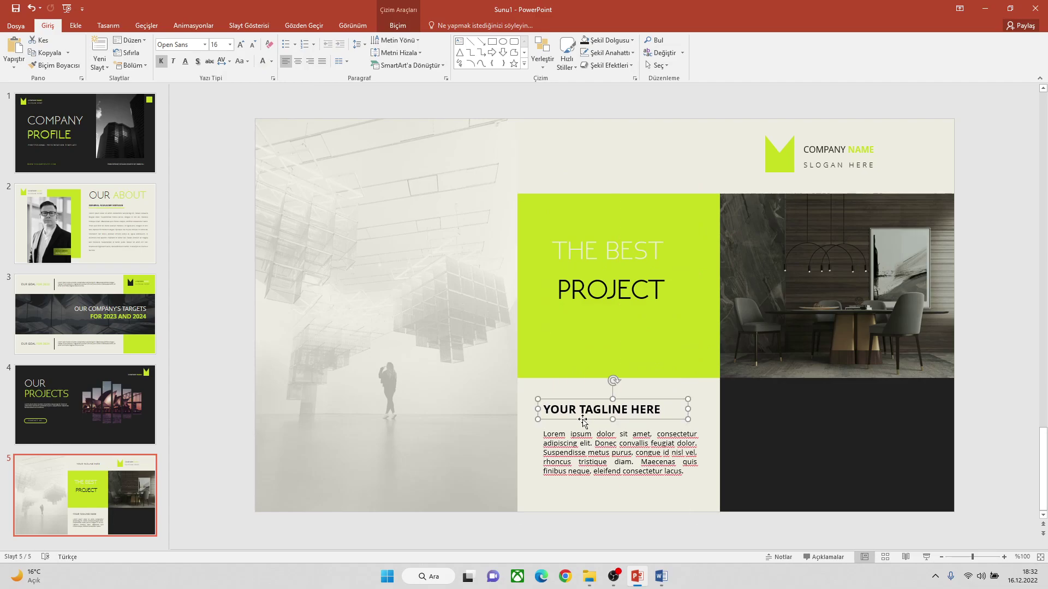
right_click(630, 420)
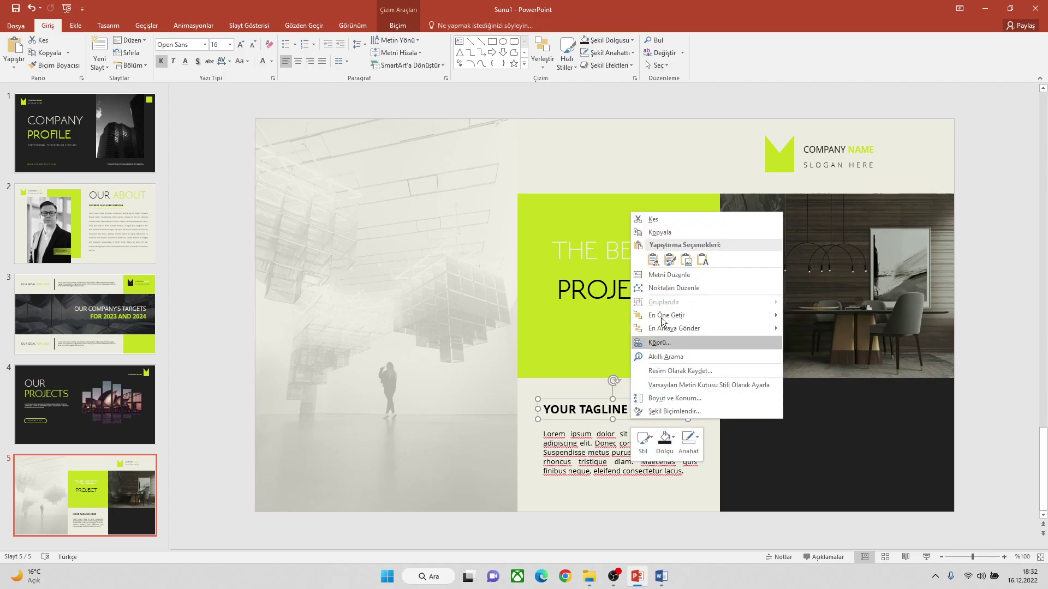
left_click(667, 233)
right_click(639, 152)
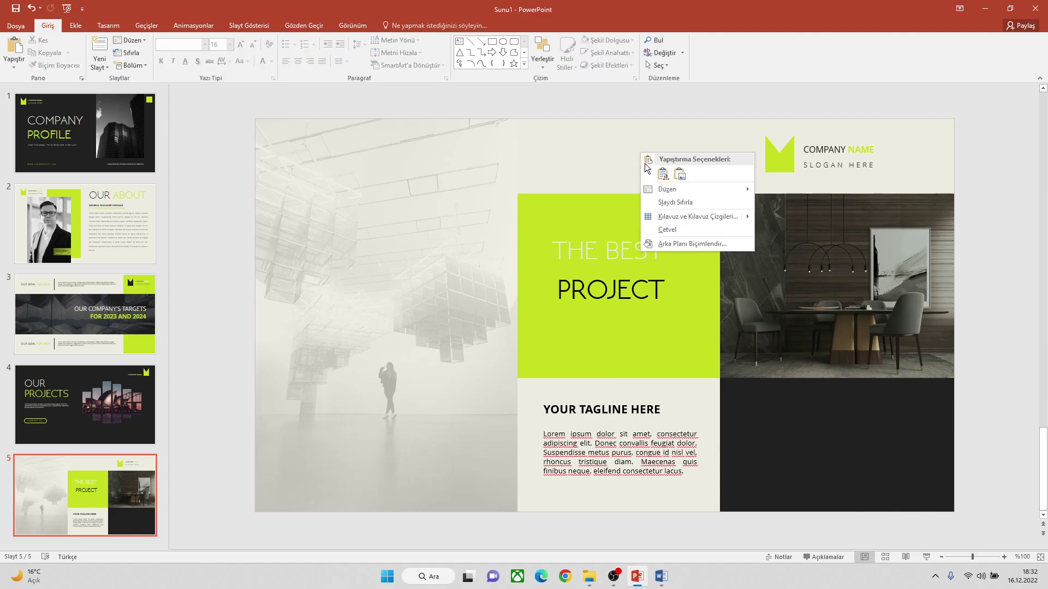
left_click(663, 182)
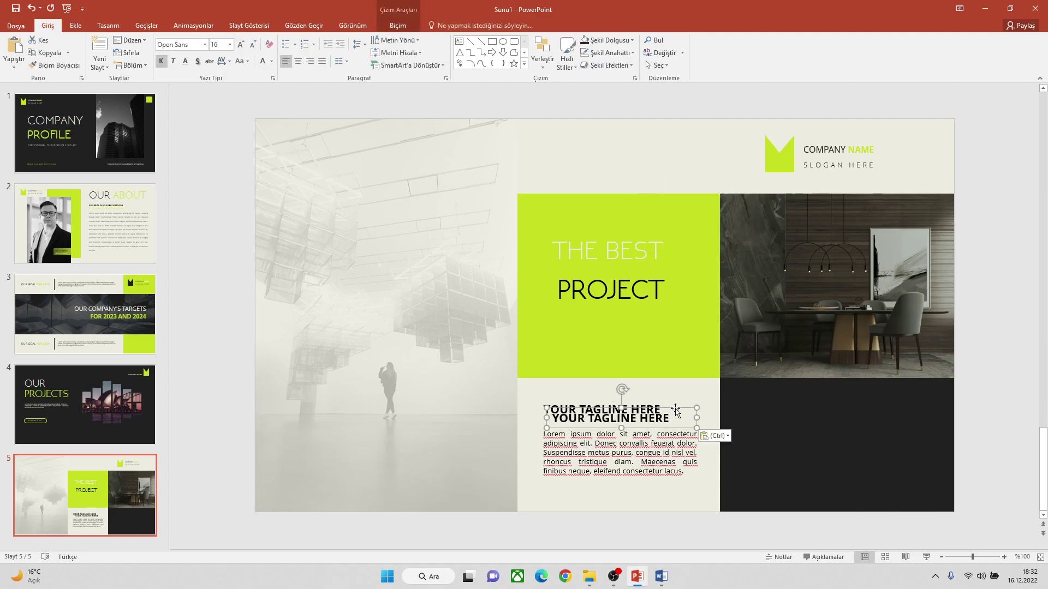
left_click_drag(676, 410, 665, 155)
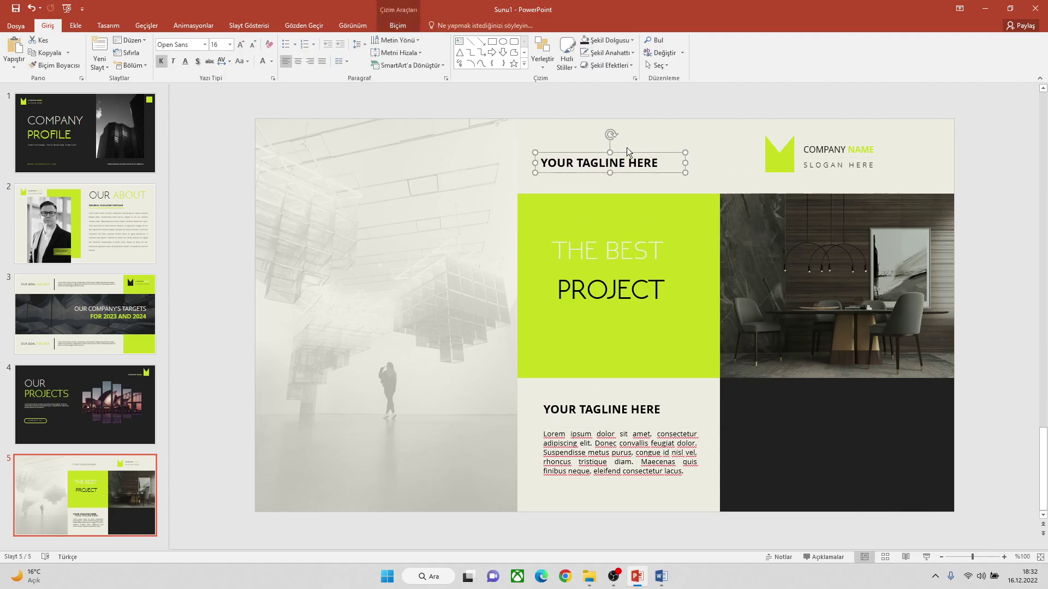
left_click(397, 25)
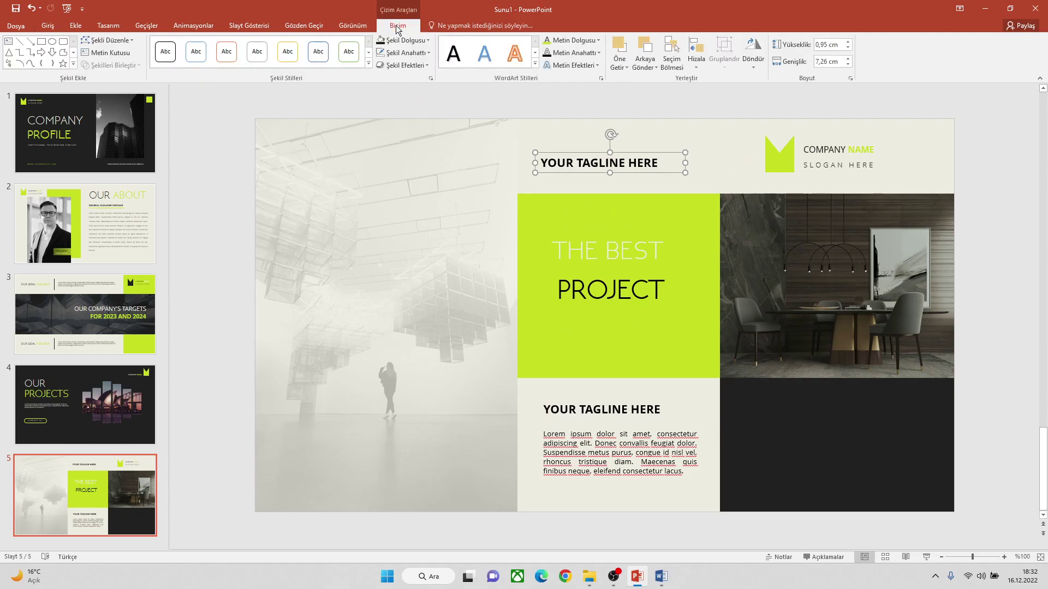
left_click(573, 40)
mouse_move(642, 158)
left_mouse_down()
mouse_move(857, 396)
mouse_move(873, 399)
left_mouse_up()
Copy the justified body text box from the light block
left_click(677, 434)
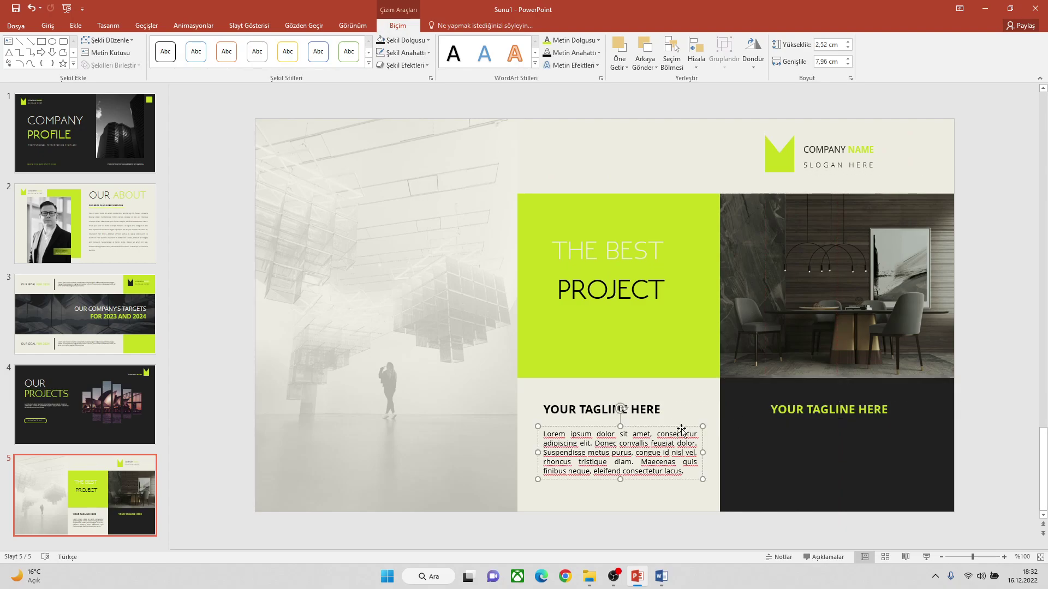
right_click(682, 427)
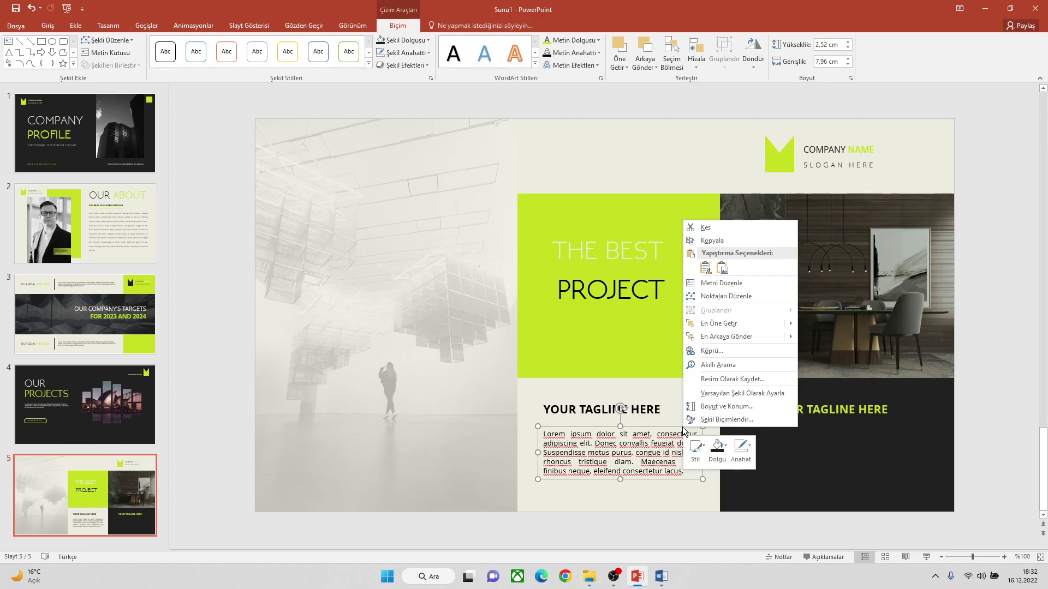
left_click(704, 238)
Paste the Lorem paragraph under the lime tagline in the dark block and give it light text fill
right_click(676, 165)
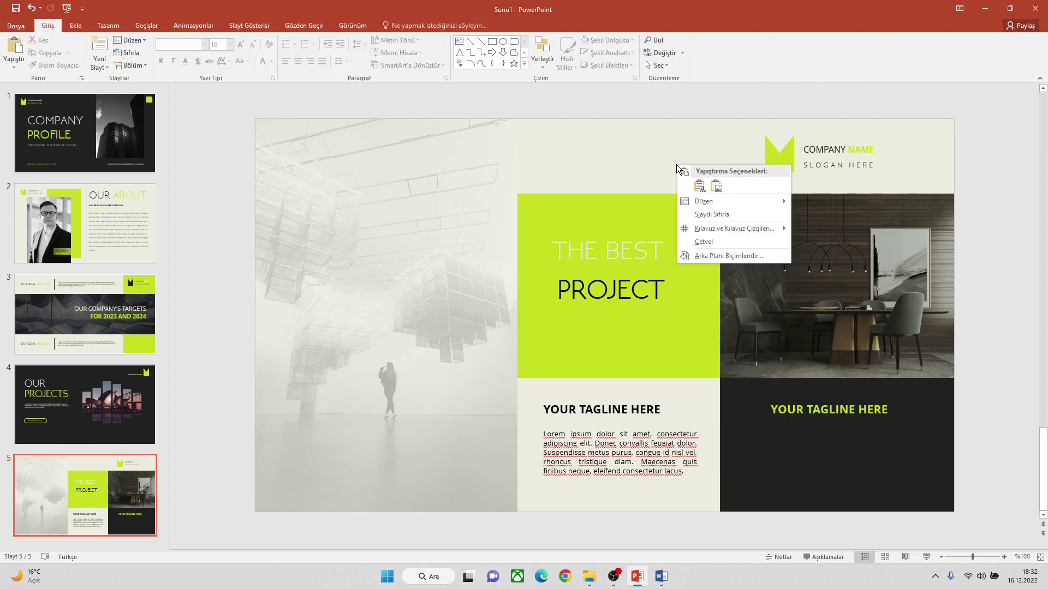
left_click(699, 189)
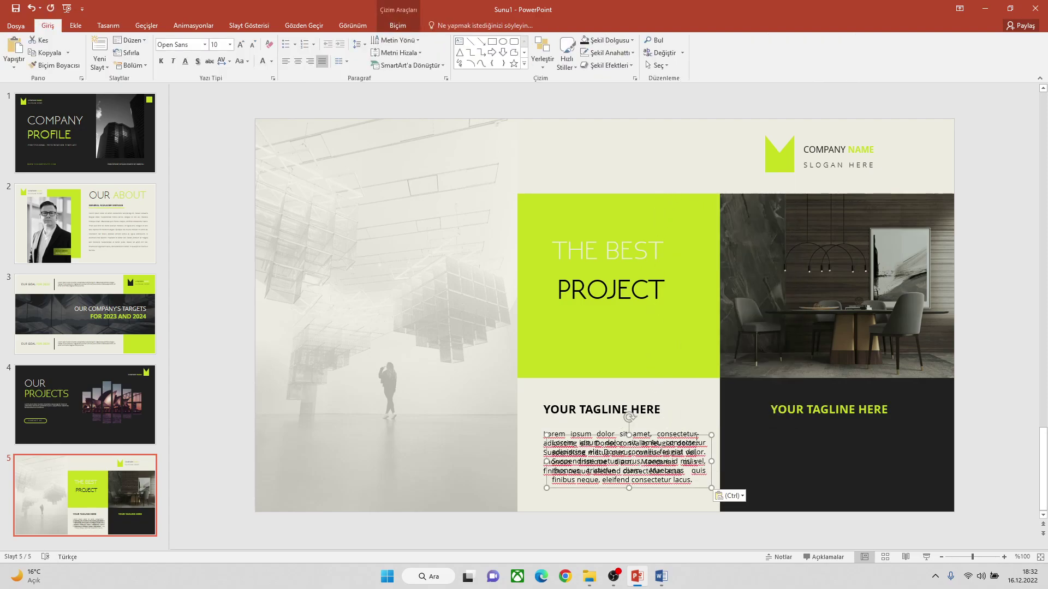
left_click_drag(699, 437, 908, 423)
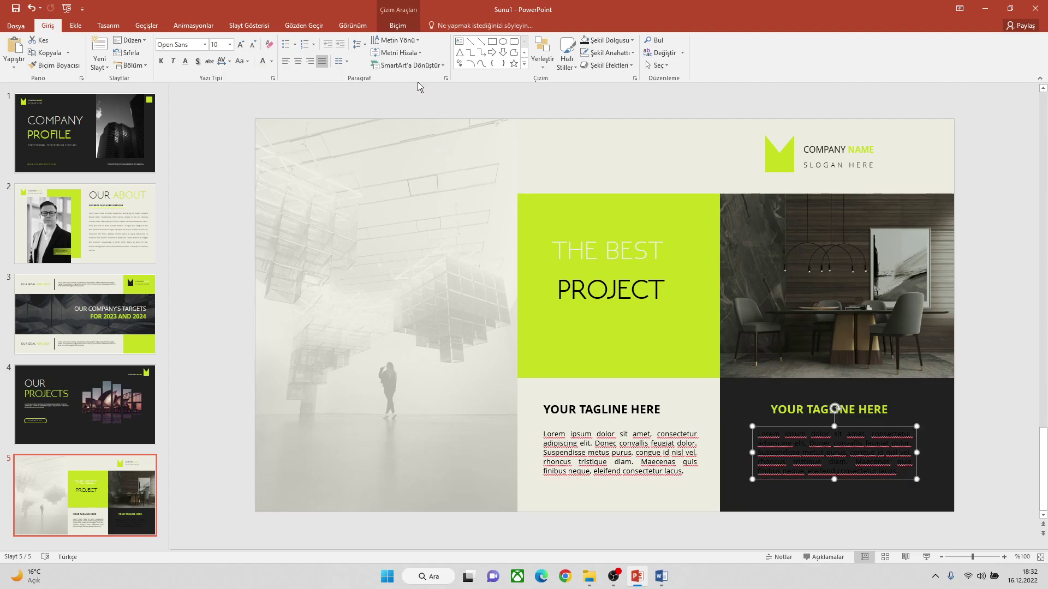
left_click(398, 25)
left_click(574, 40)
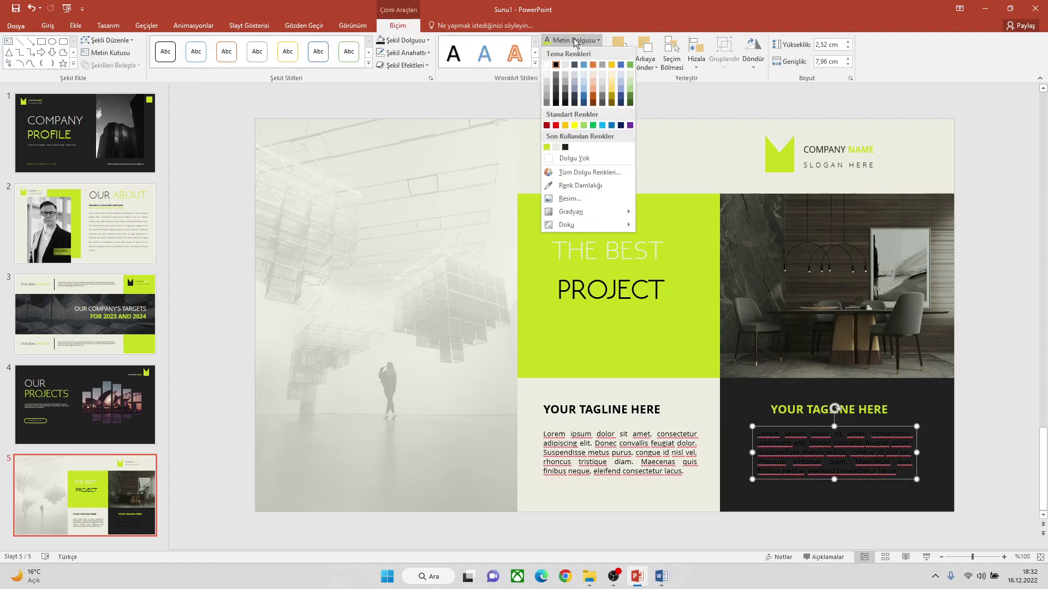
left_click(556, 146)
left_click(611, 148)
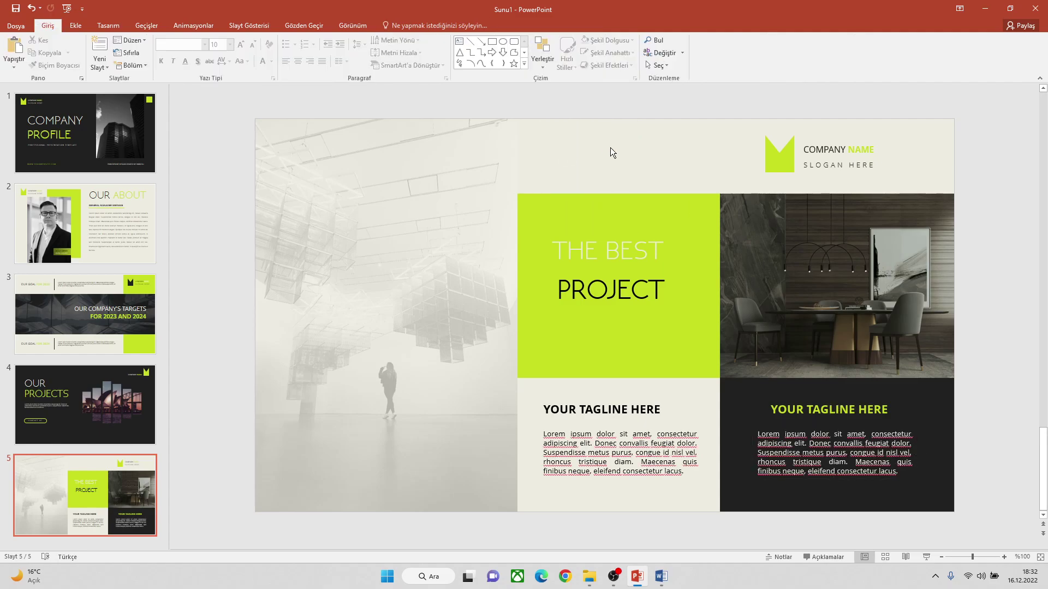